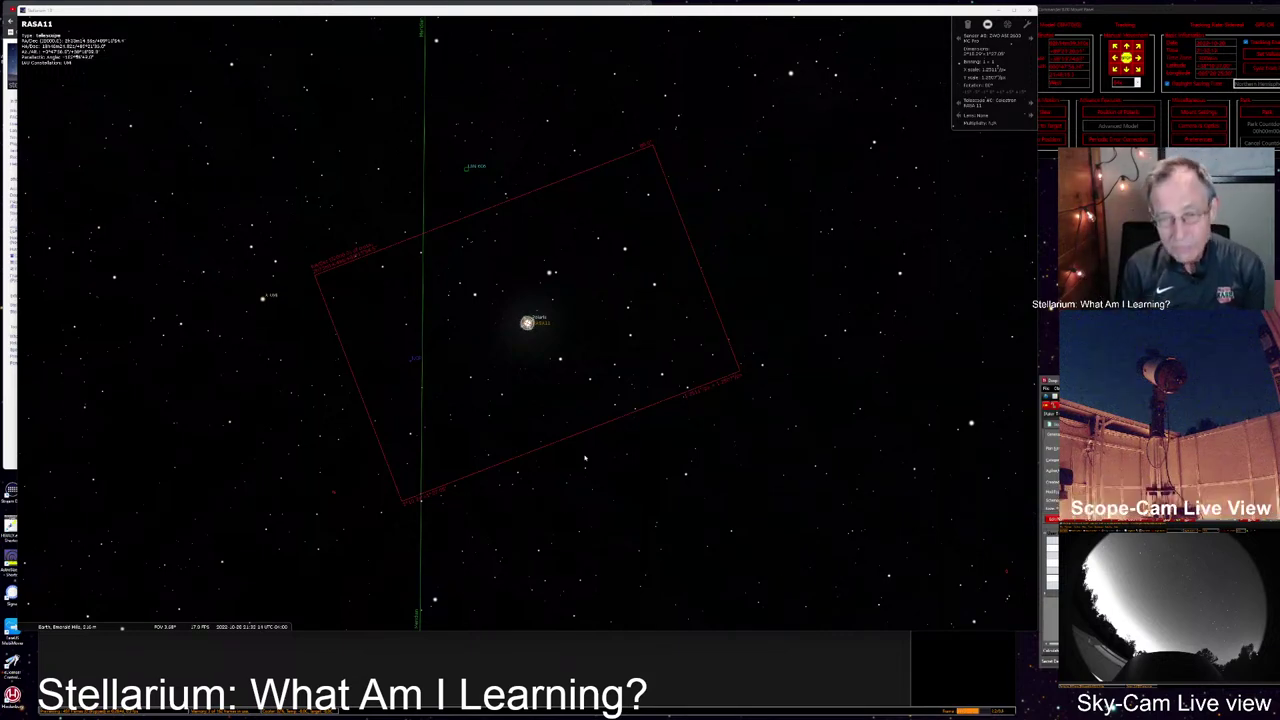
Step: Select a star, zoom out to a wide sky view, and open the Location window
click(475, 513)
scroll(475, 513, down, 10)
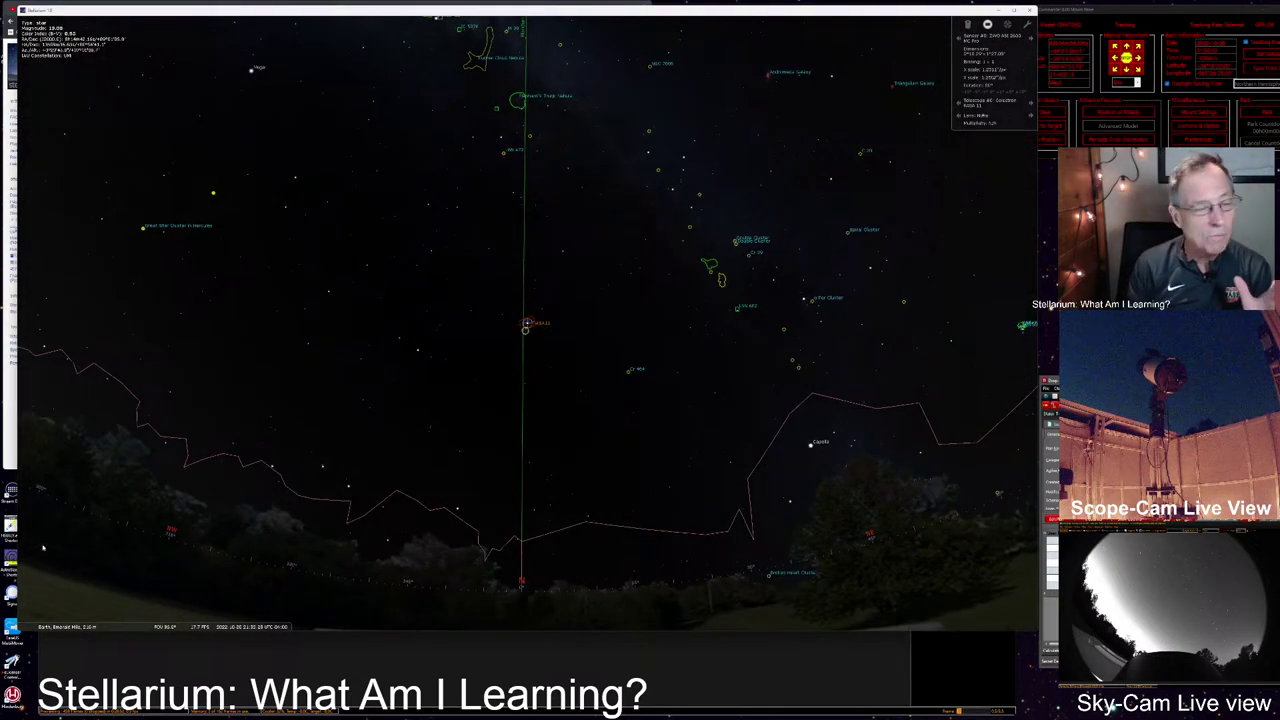
mouse_move(26, 535)
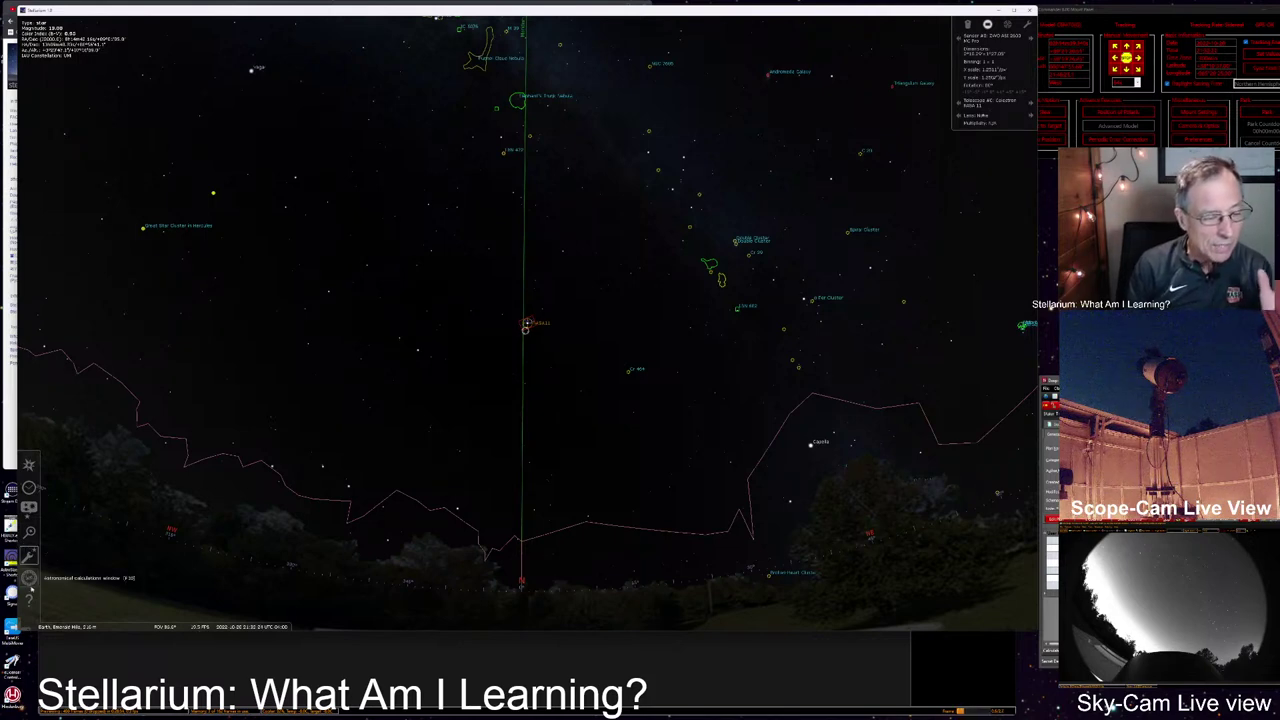
mouse_move(21, 621)
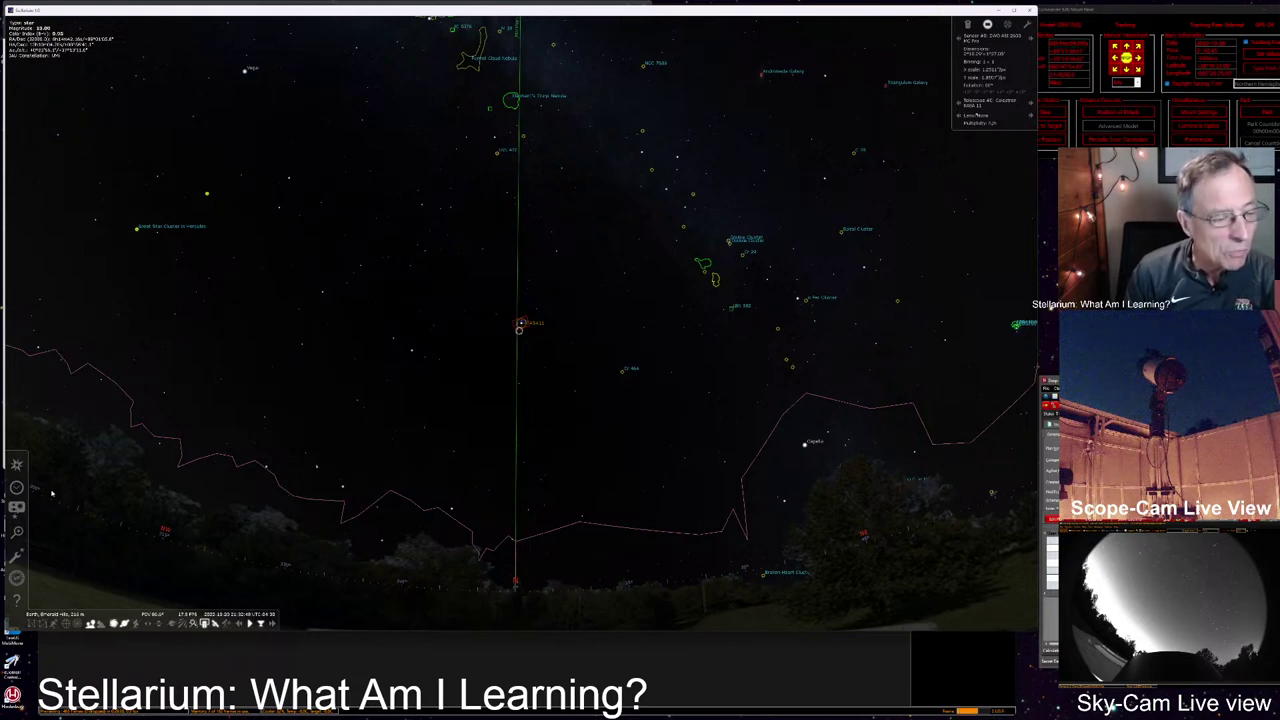
click(16, 464)
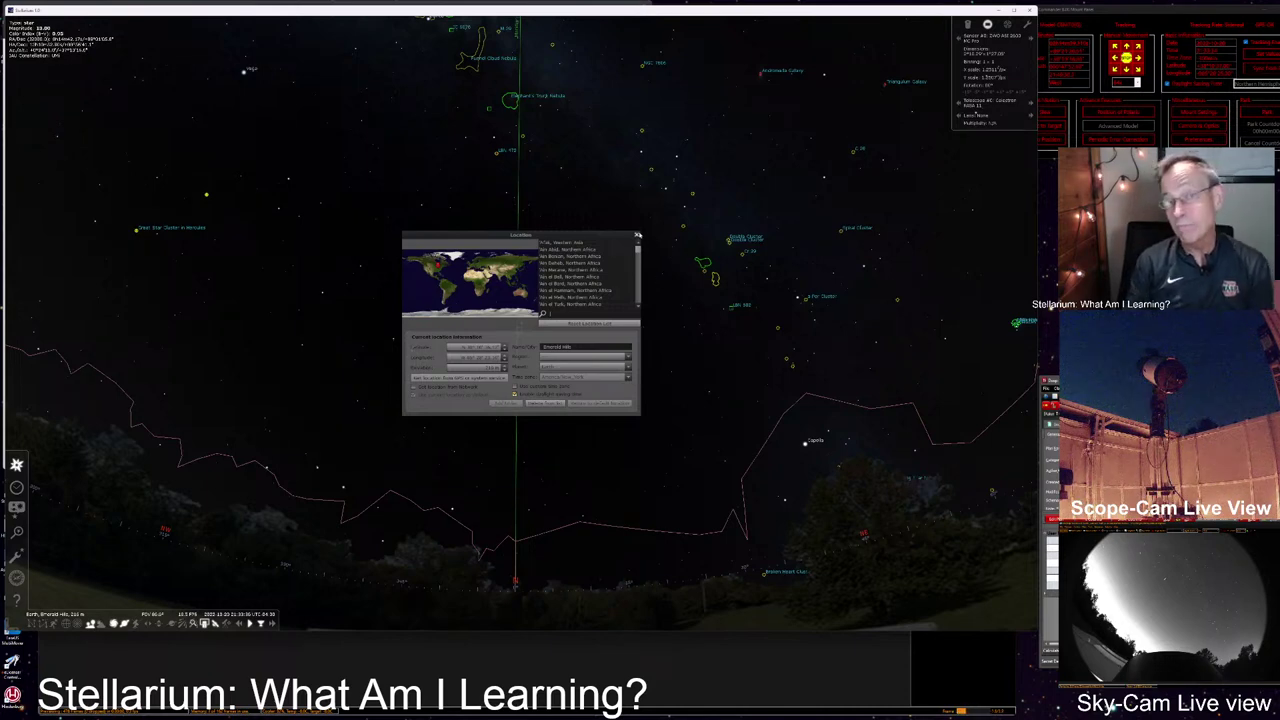
Step: Close the Emerald Hills Location window and bring up Date and Time at 2022-10-20, 21:33:45
click(636, 237)
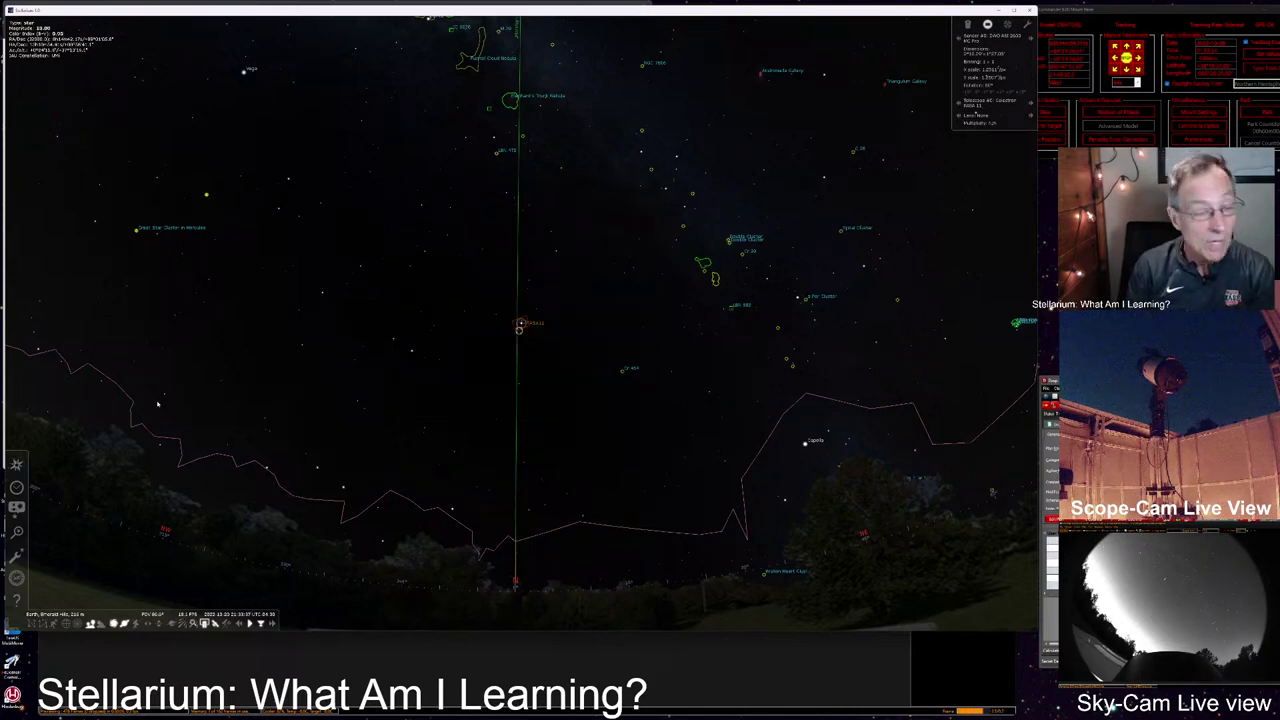
click(17, 488)
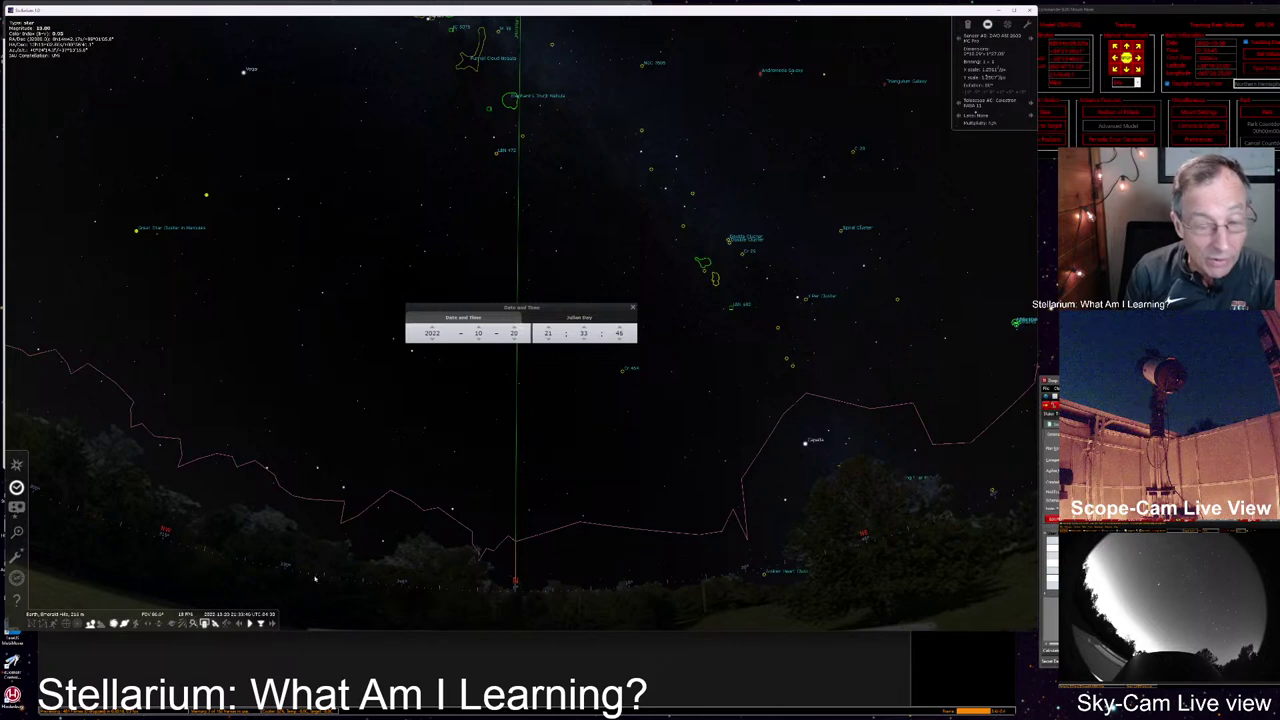
Step: Close the Date and Time window and open the View window with Stereographic projection
click(632, 307)
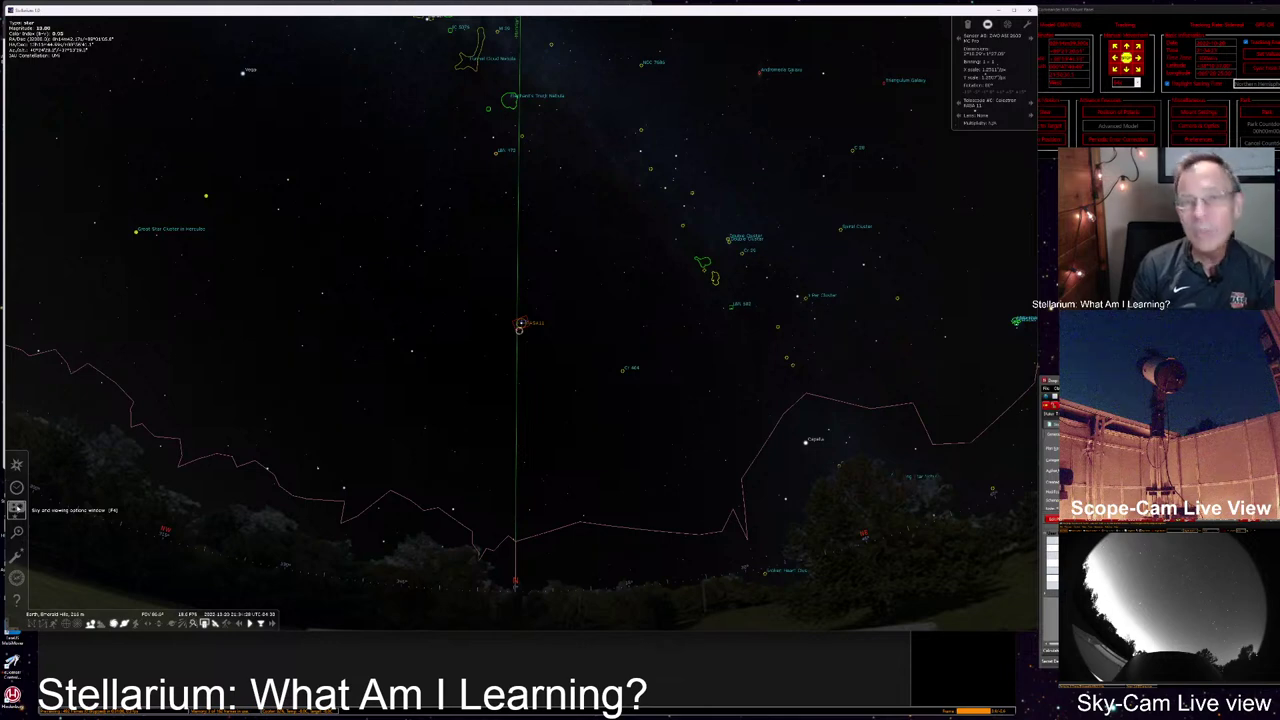
click(16, 508)
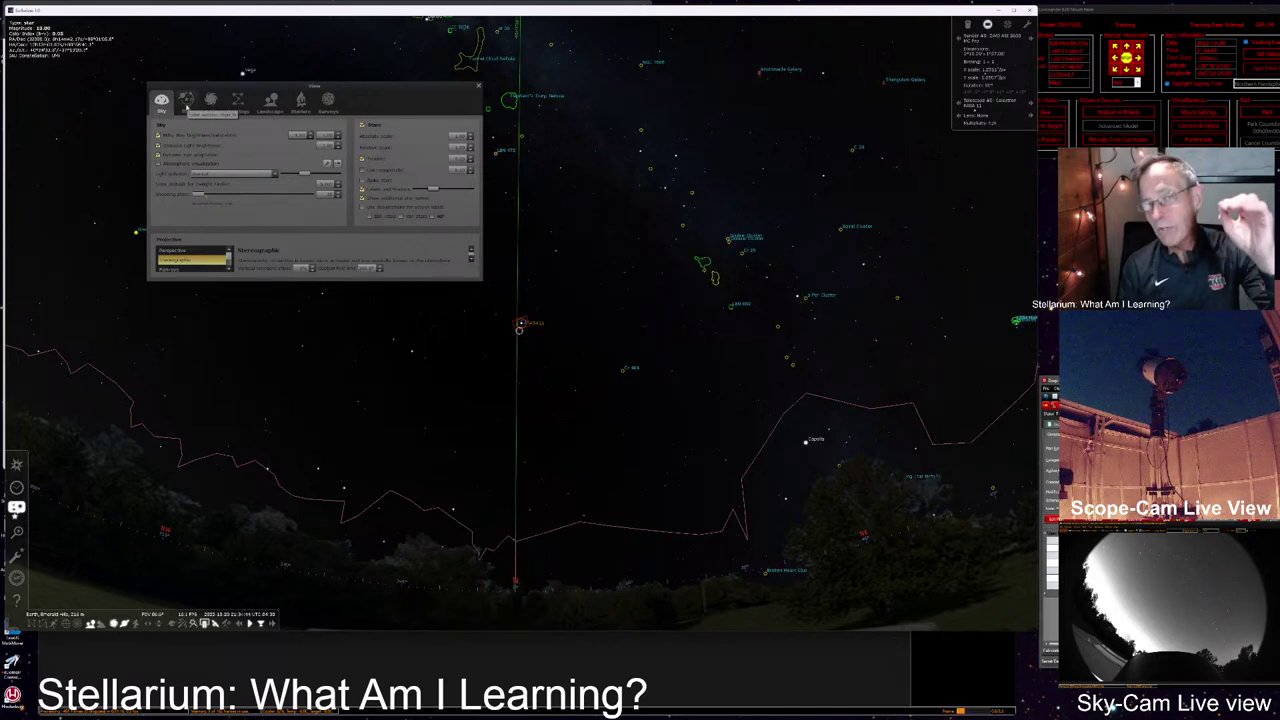
Step: Browse the View window's SSO, DSO, Markings and Landscape tabs
click(186, 101)
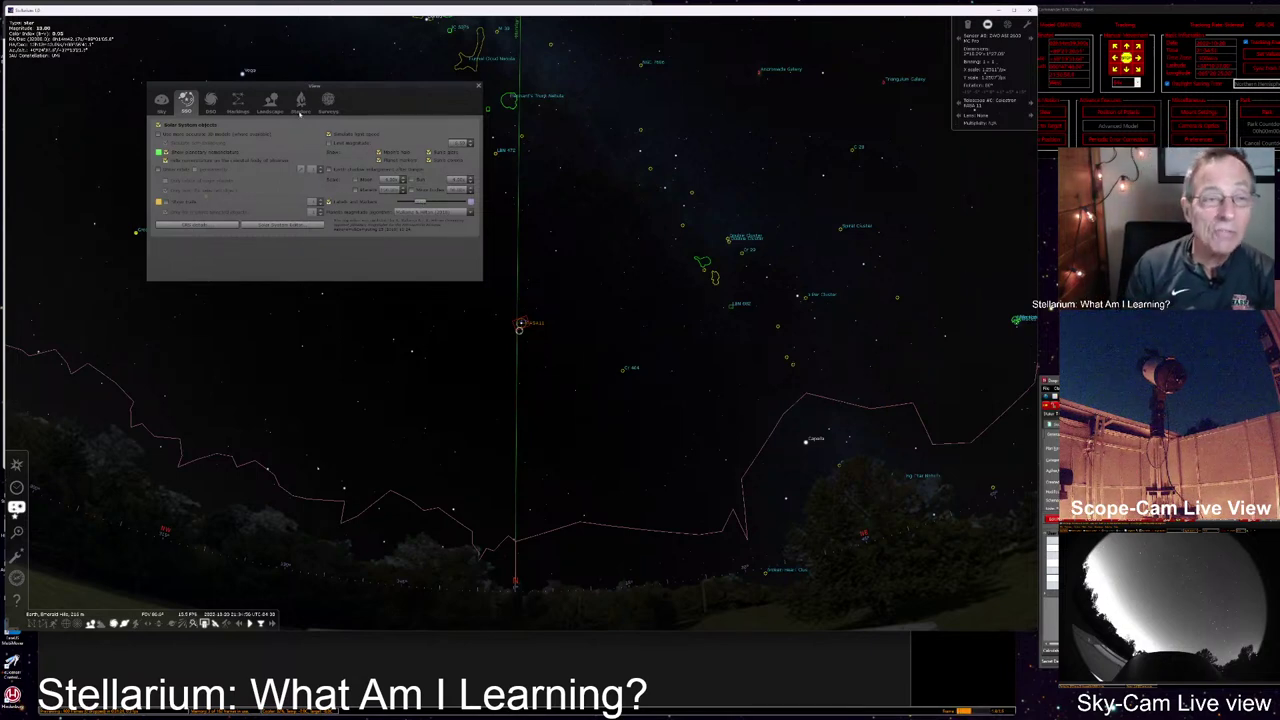
click(211, 101)
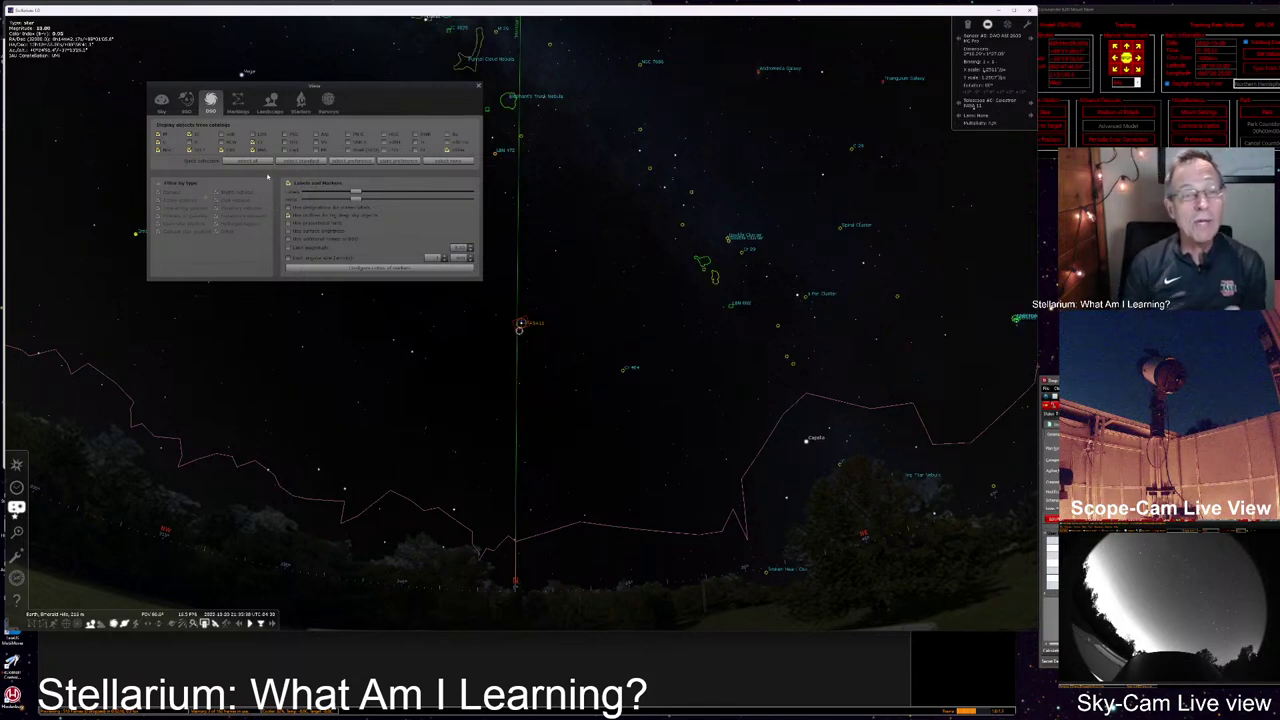
click(240, 104)
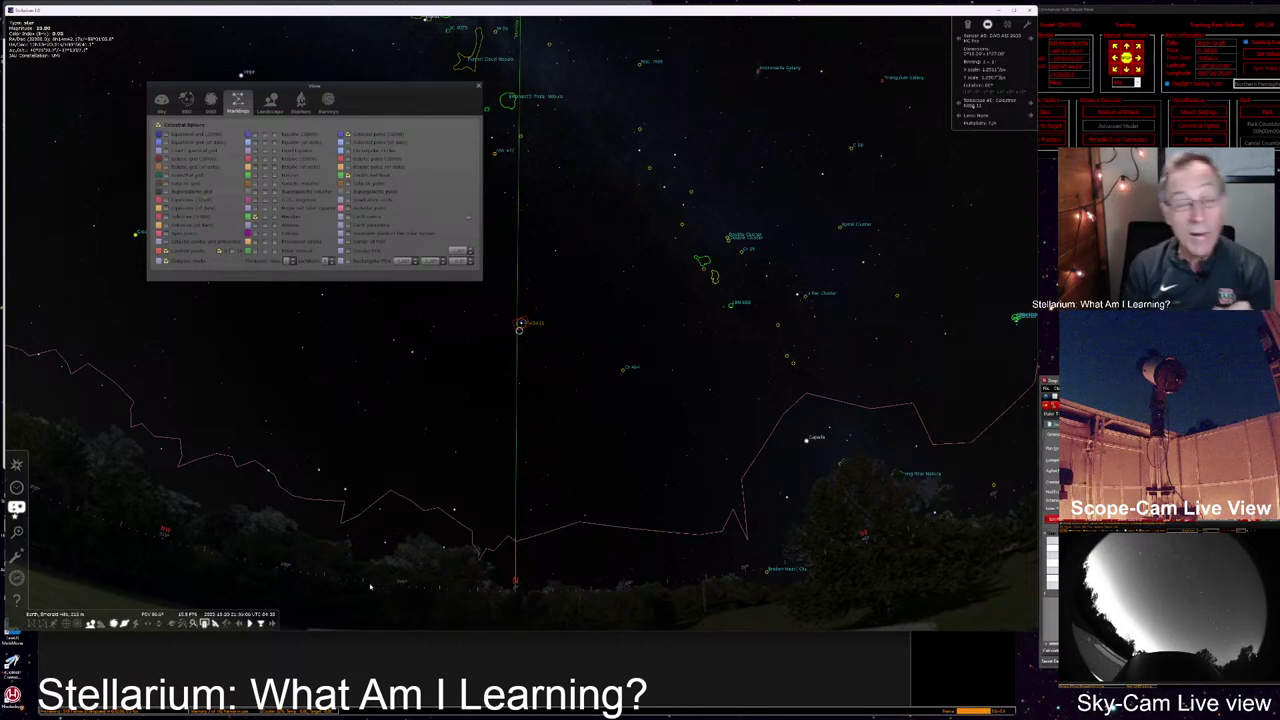
click(272, 103)
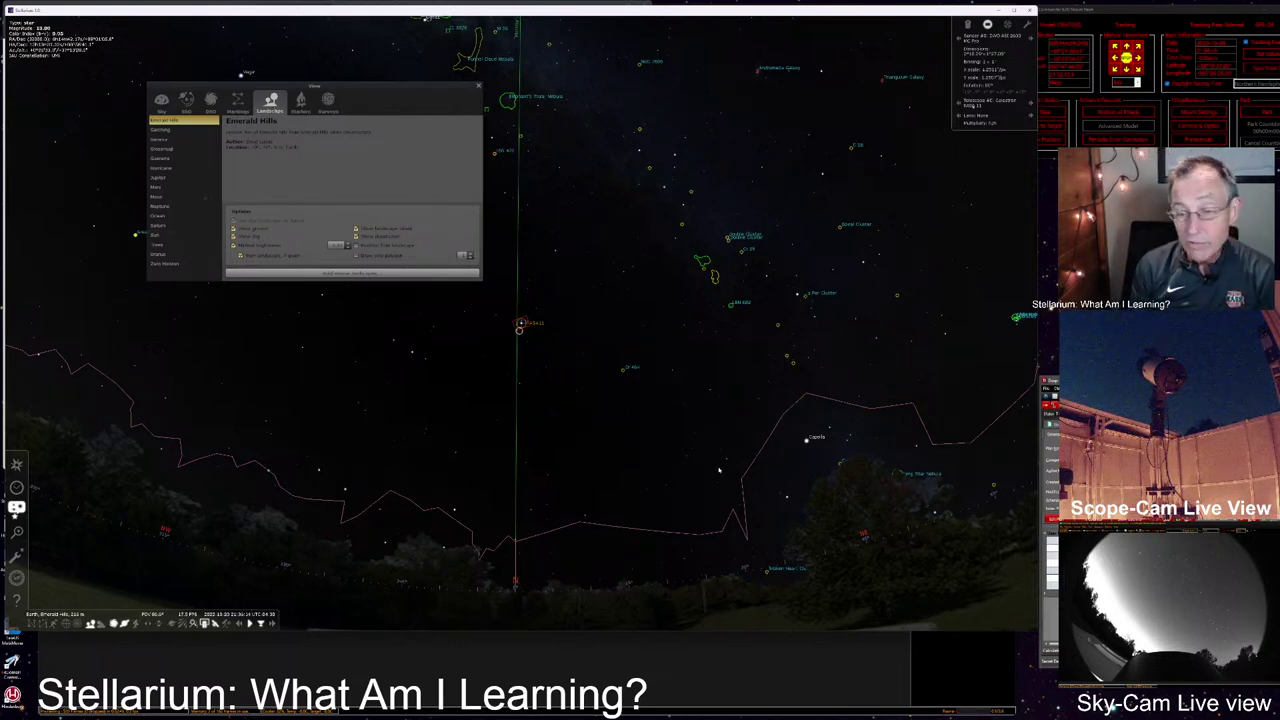
Step: Pan the sky along the horizon past Capella until Jupiter comes into view
key(Right)
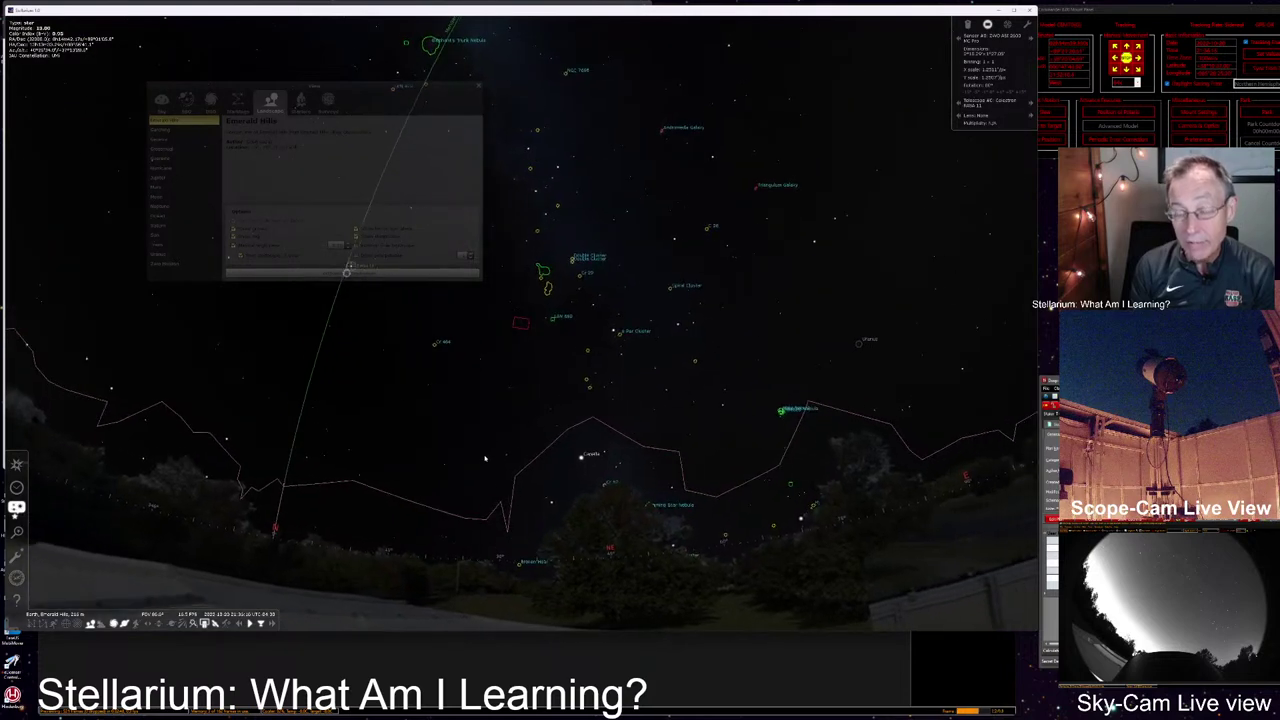
key(Right)
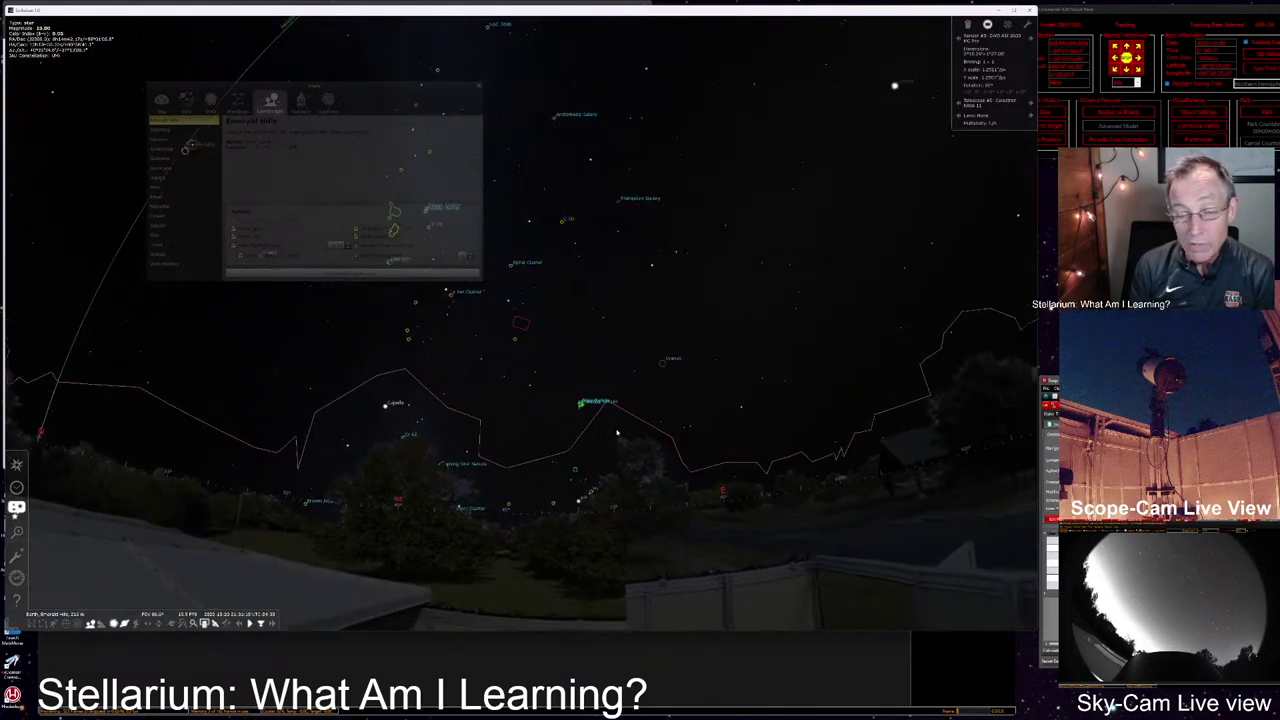
key(Right)
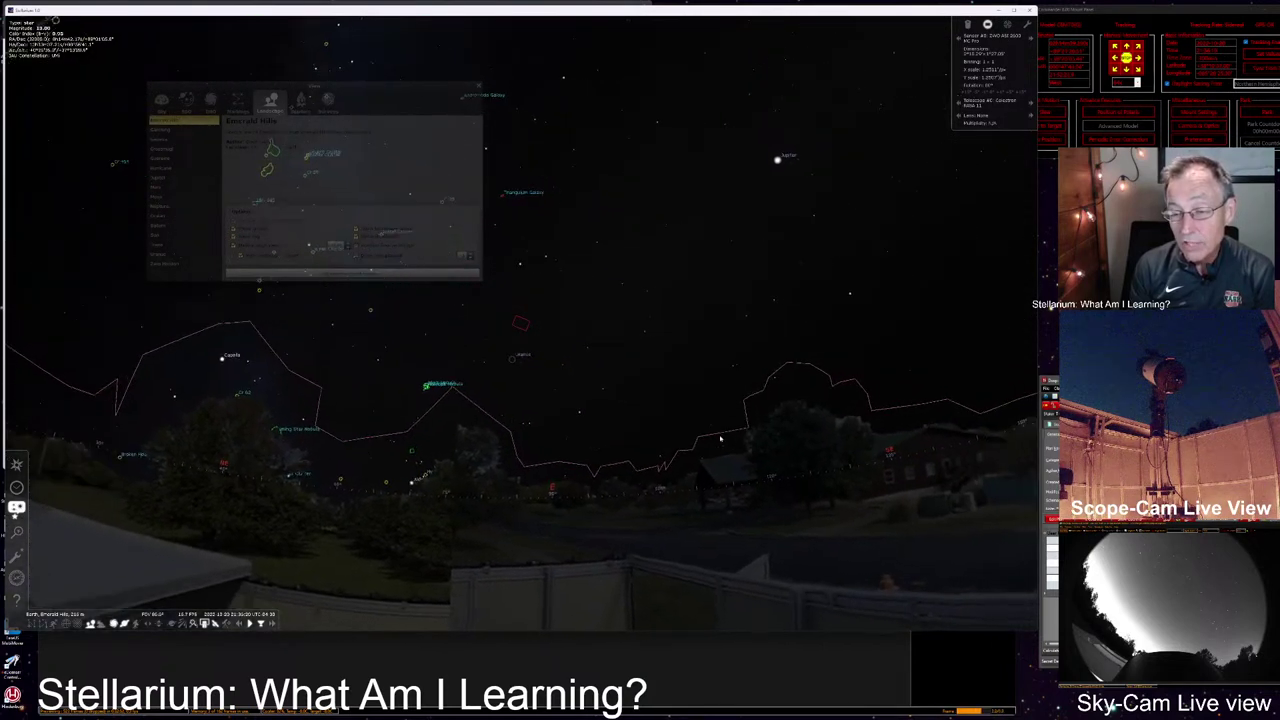
key(Right)
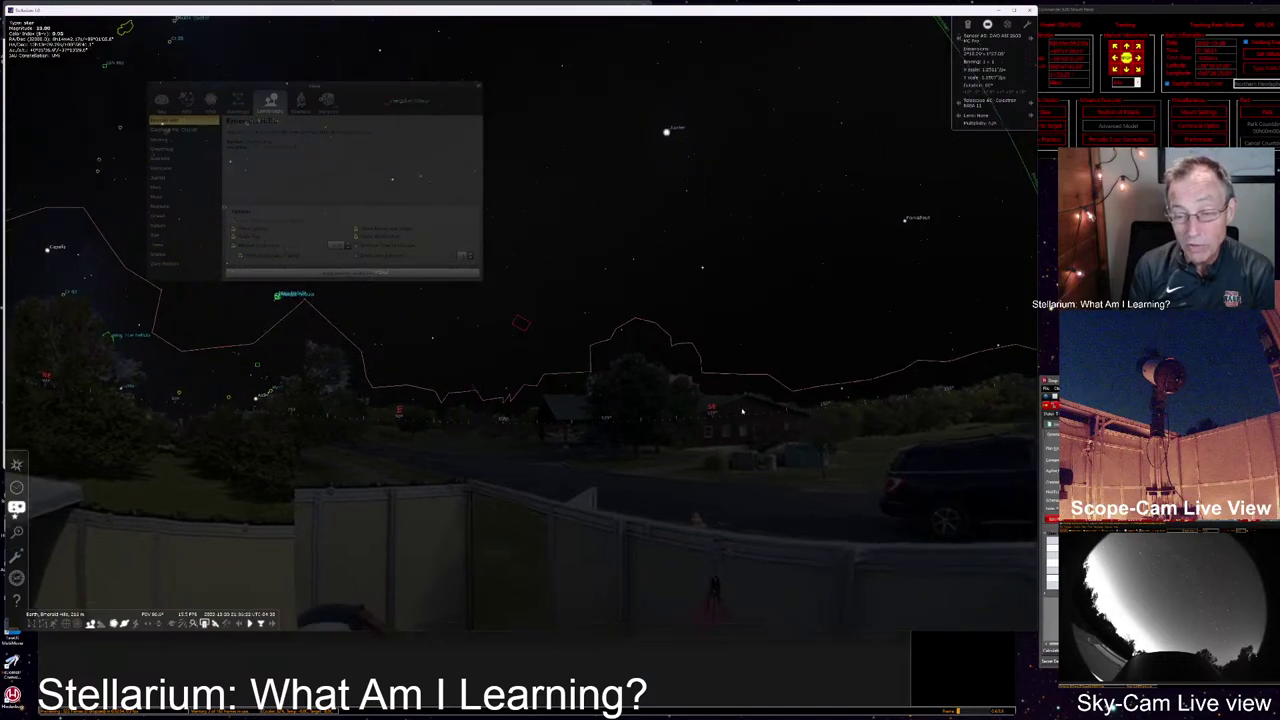
key(Right)
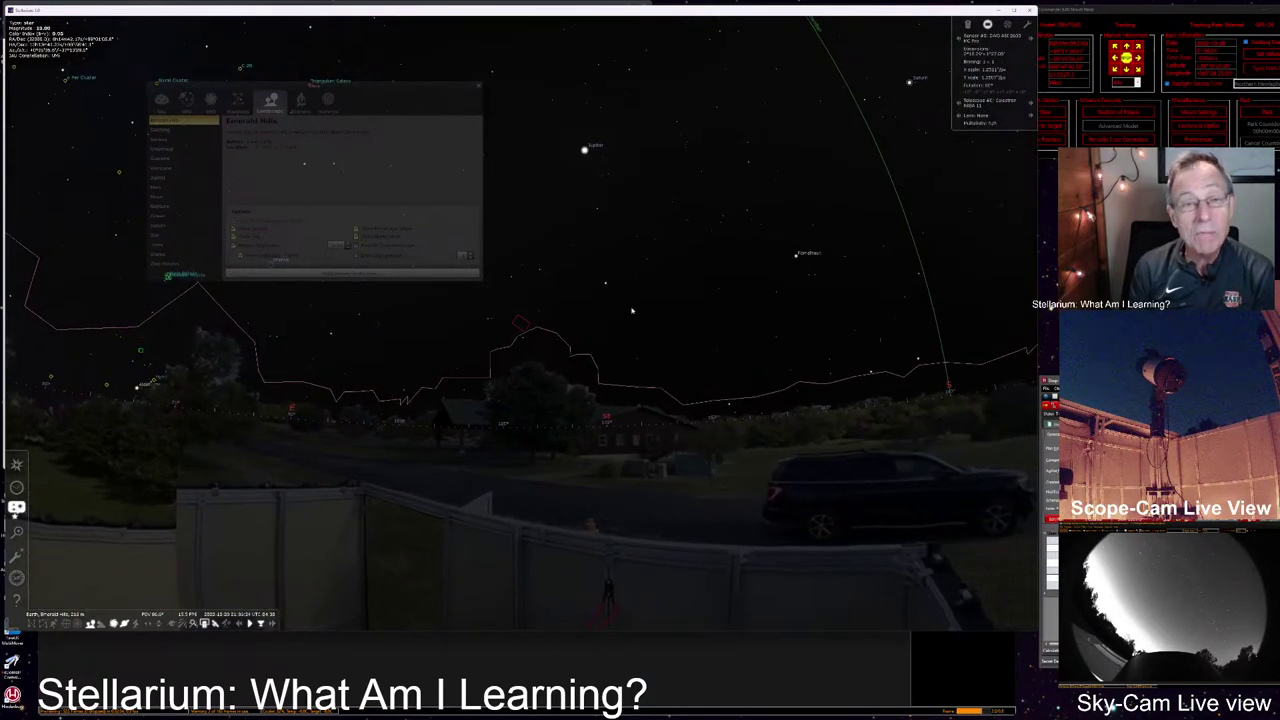
key(Right)
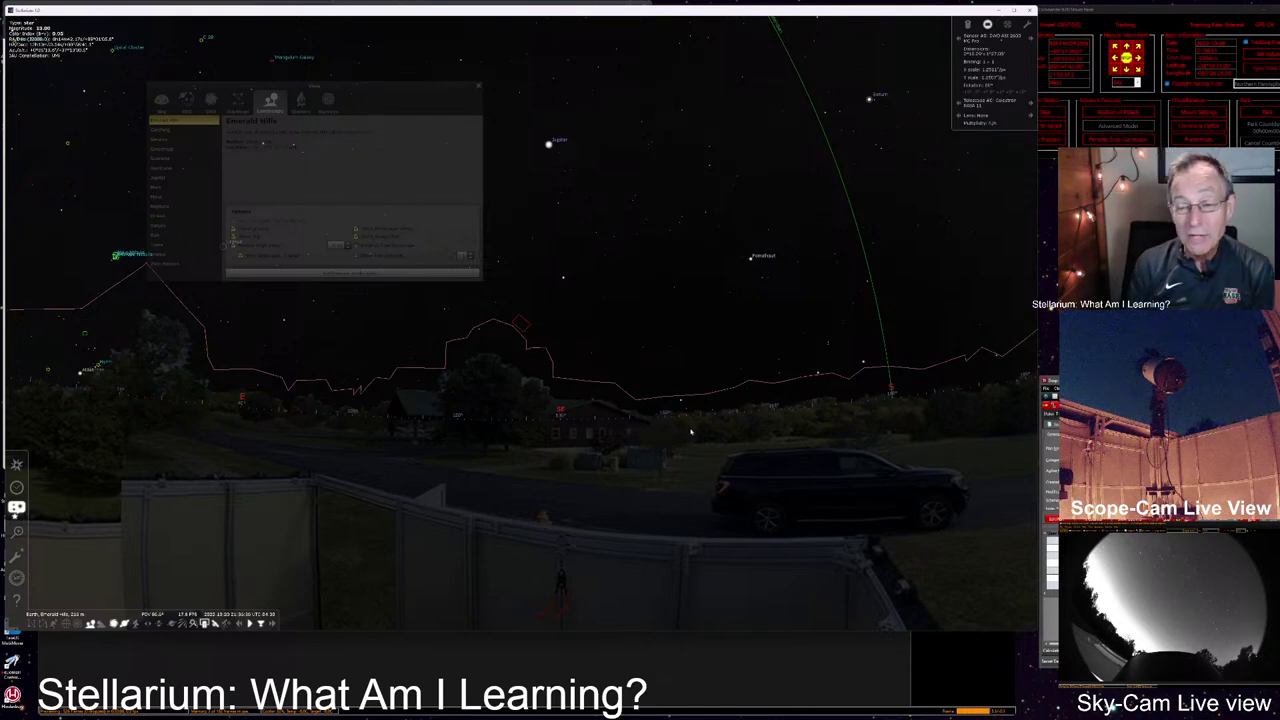
Step: Pan the sky and landscape round the horizon until the Milky Way is in view
drag(690, 432, 618, 438)
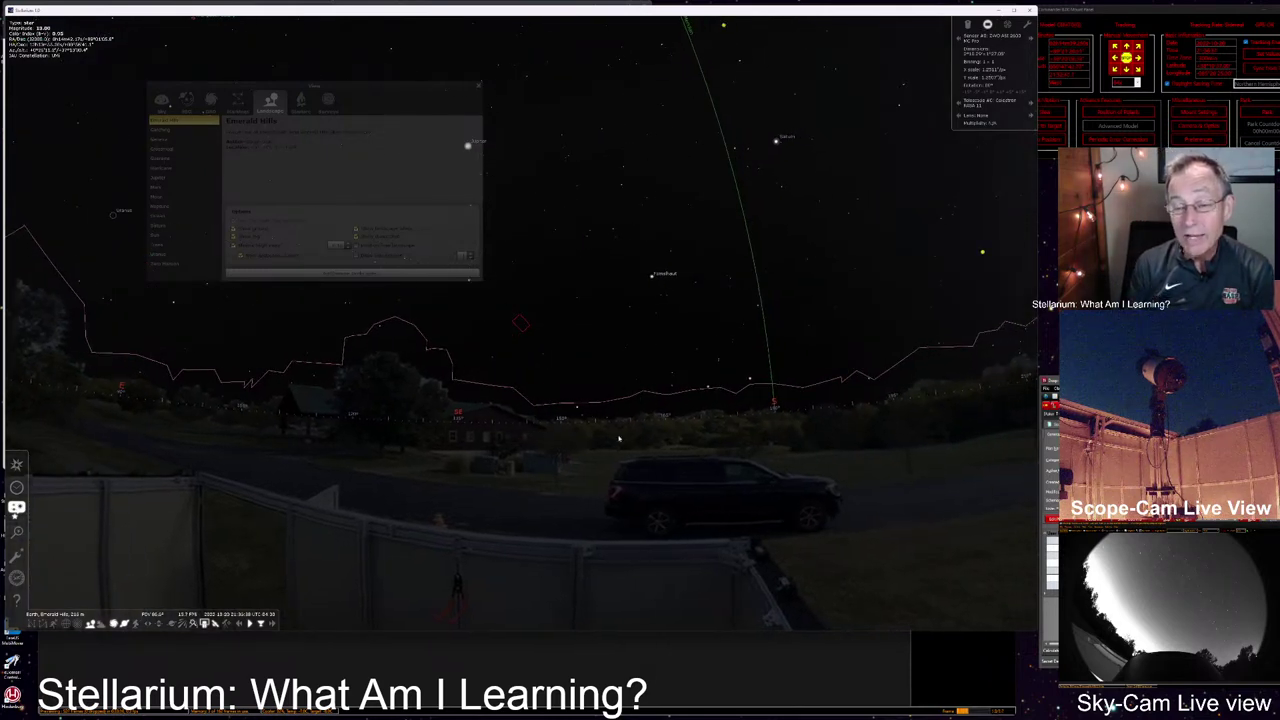
key(Right)
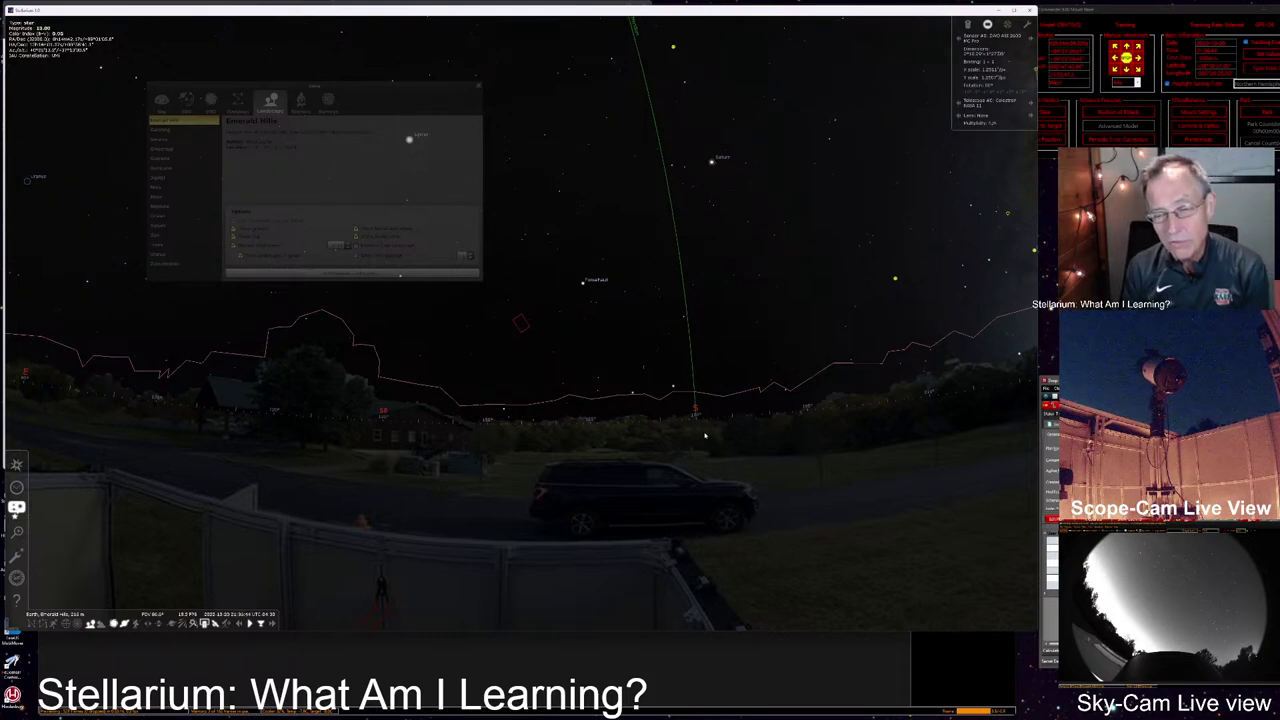
drag(704, 436, 641, 426)
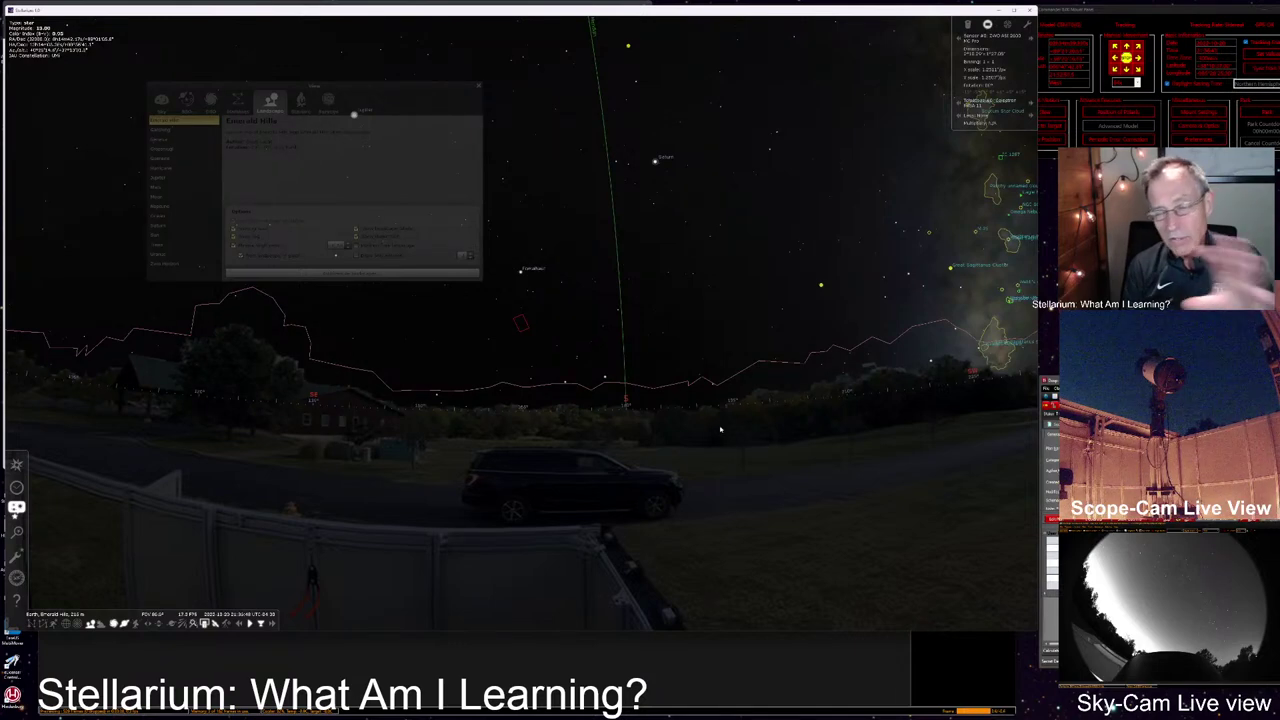
drag(803, 420, 643, 427)
drag(768, 416, 637, 425)
drag(766, 407, 650, 412)
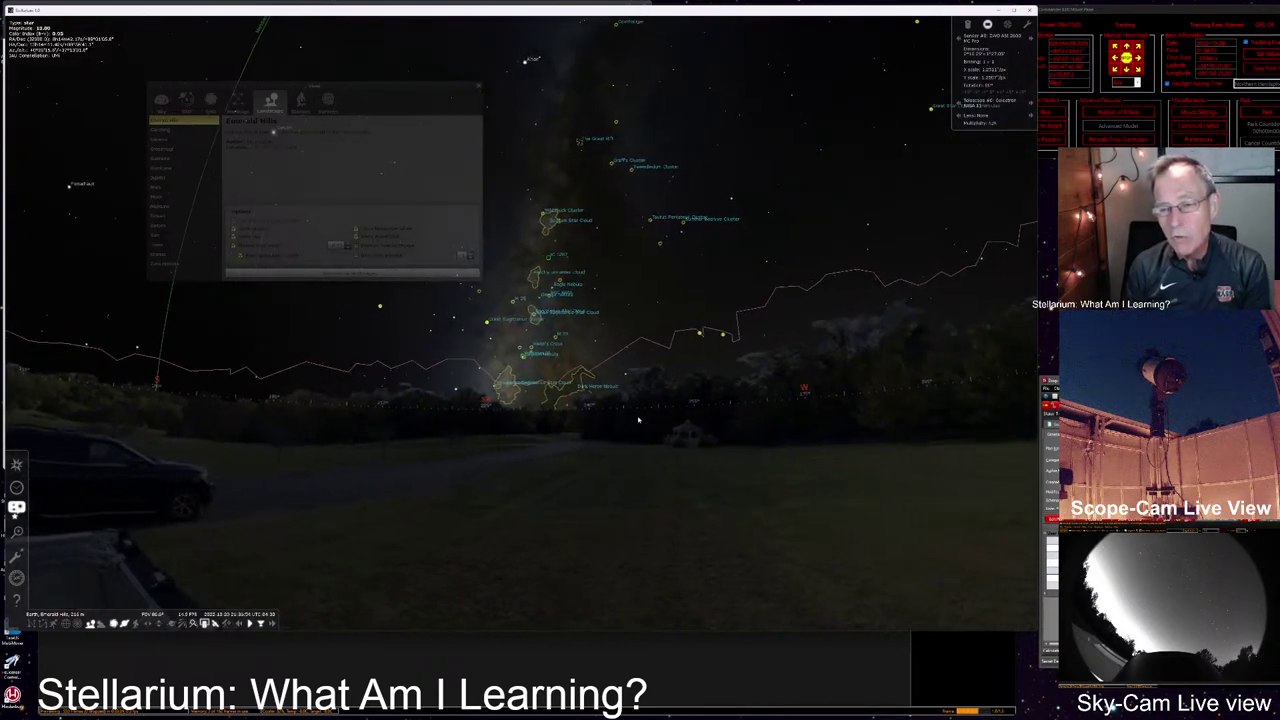
drag(843, 398, 730, 400)
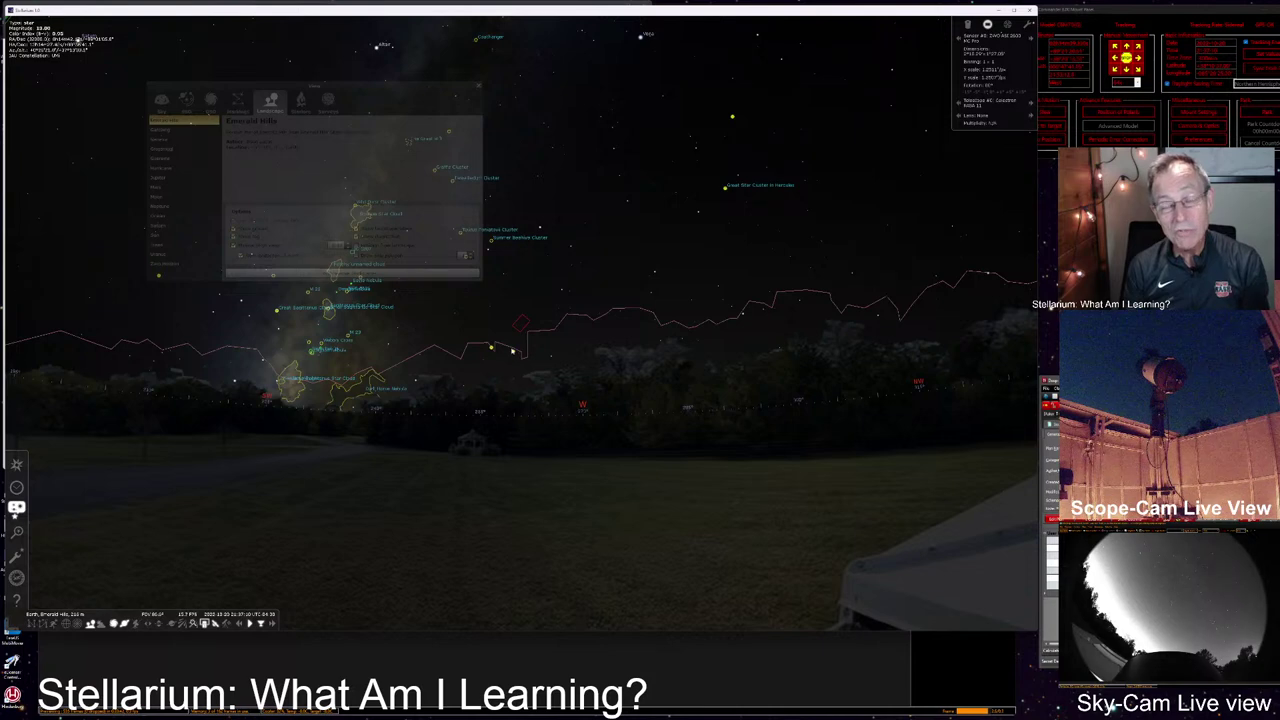
Step: Pan past the Milky Way to the meridian line and Capella, then shift the window down
drag(692, 352, 576, 358)
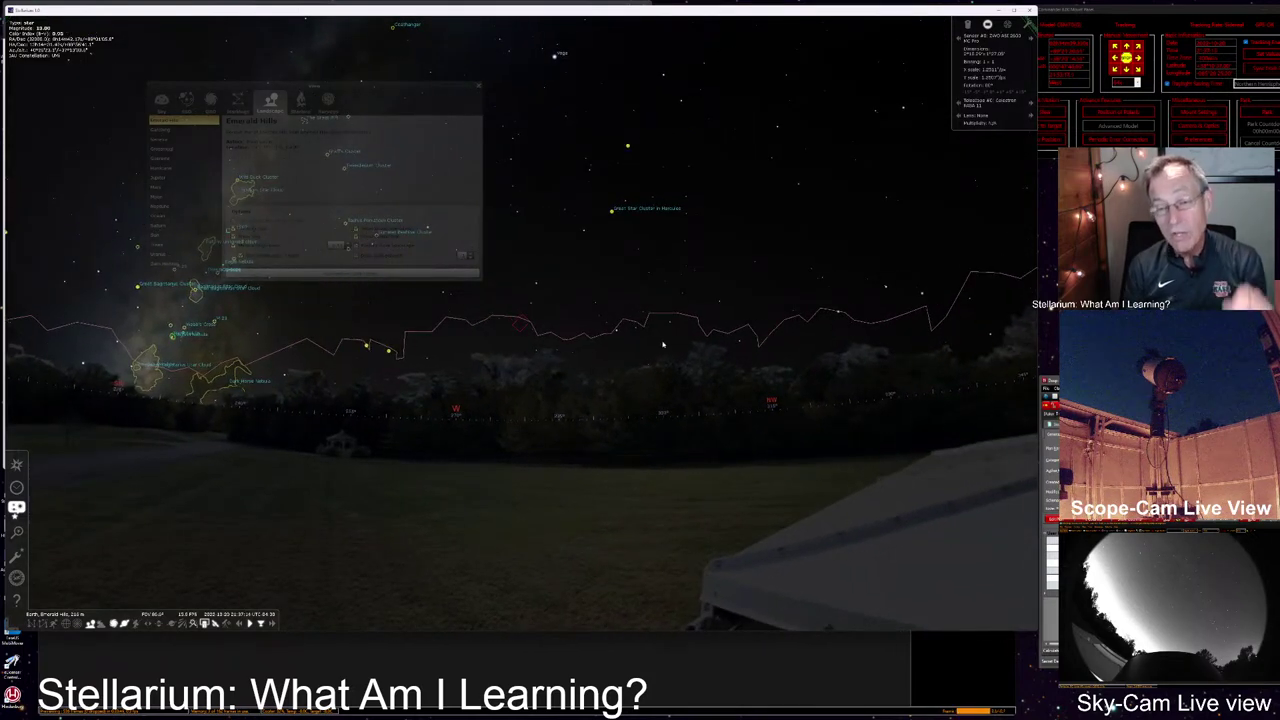
drag(662, 345, 579, 360)
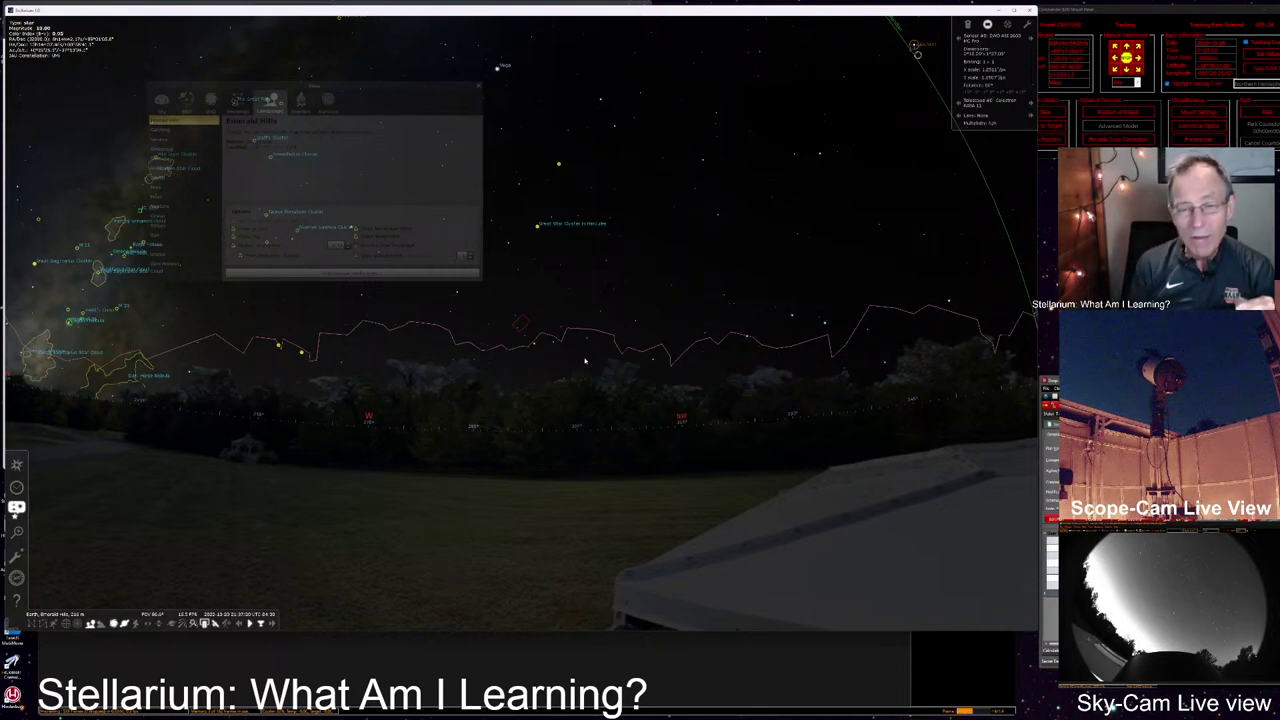
key(Left)
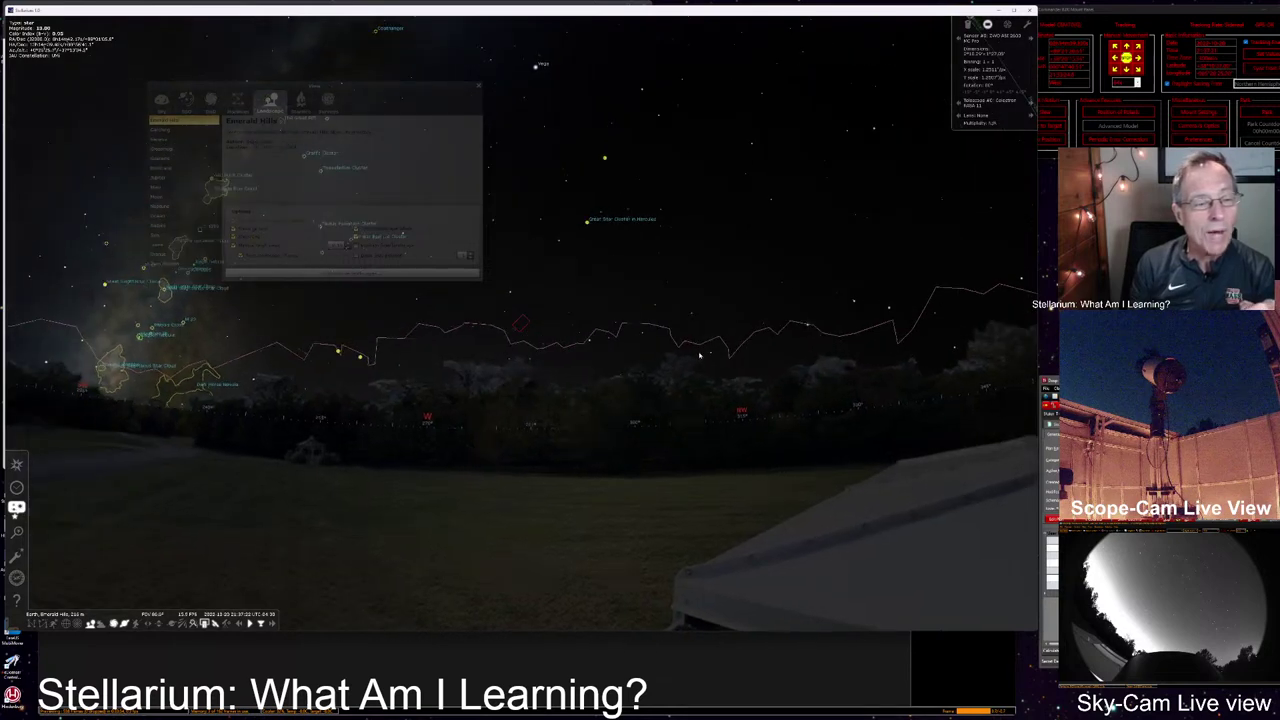
drag(248, 393, 413, 386)
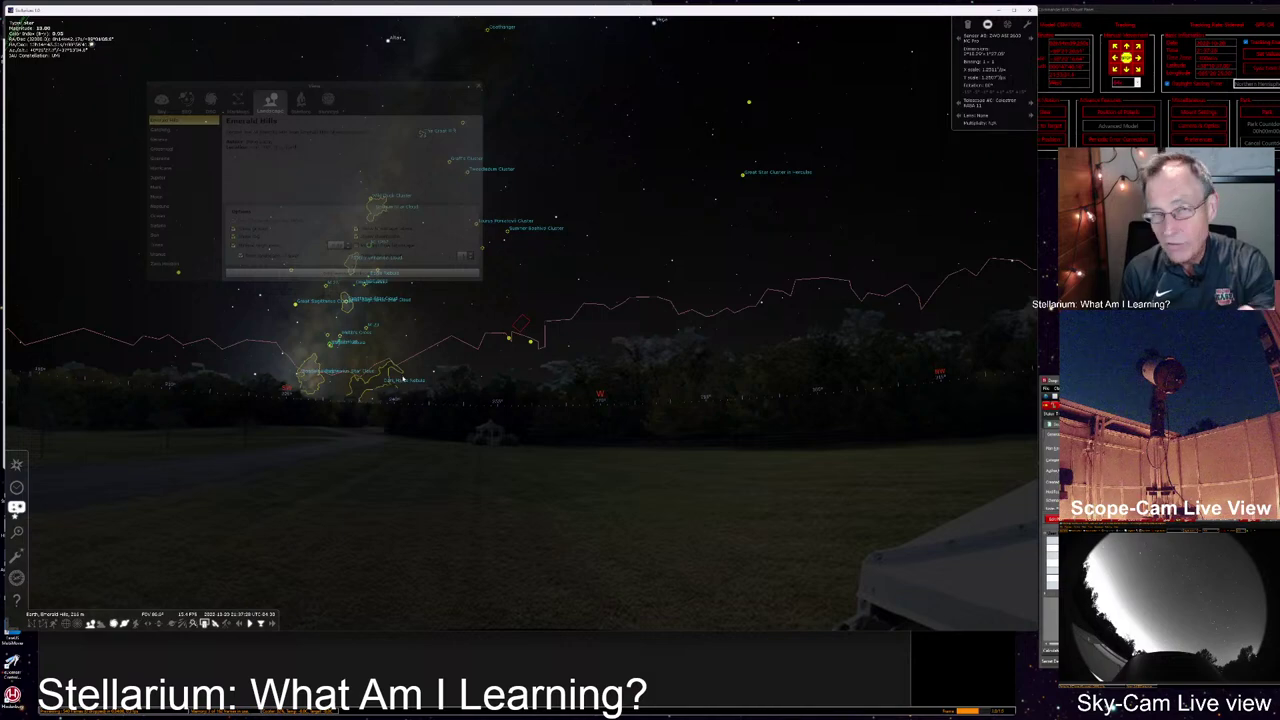
drag(577, 360, 390, 365)
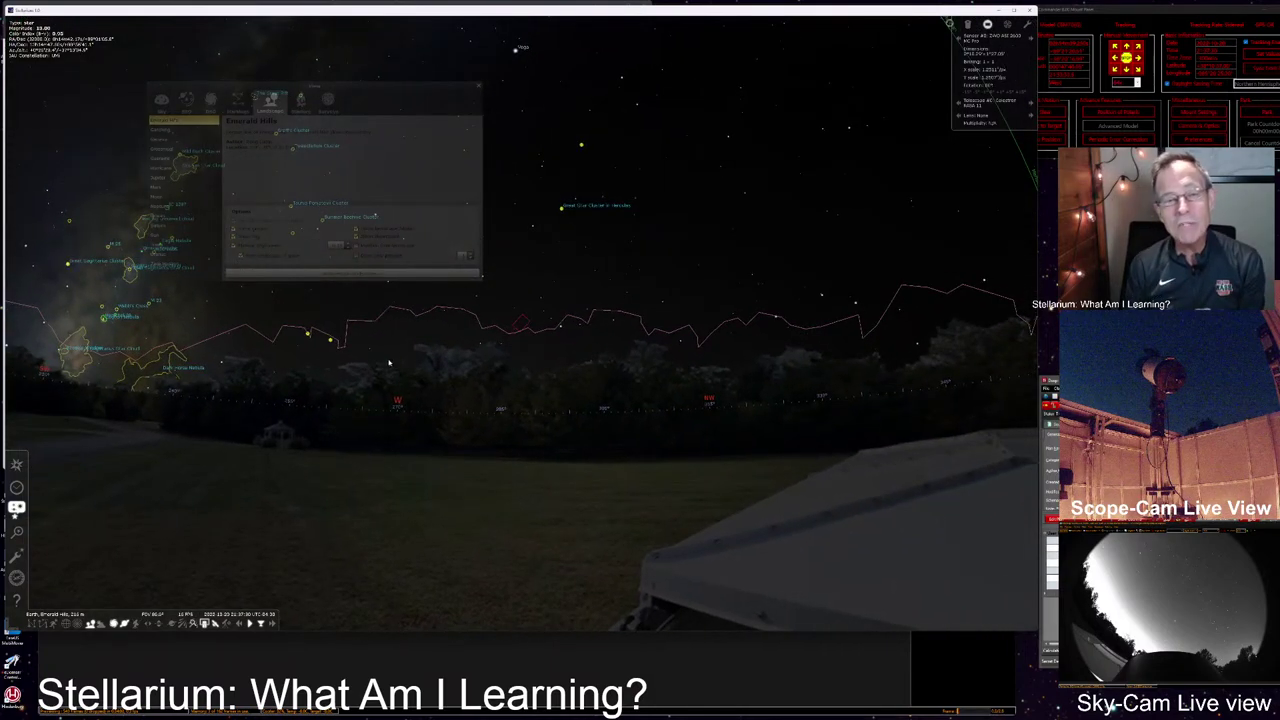
drag(631, 370, 496, 377)
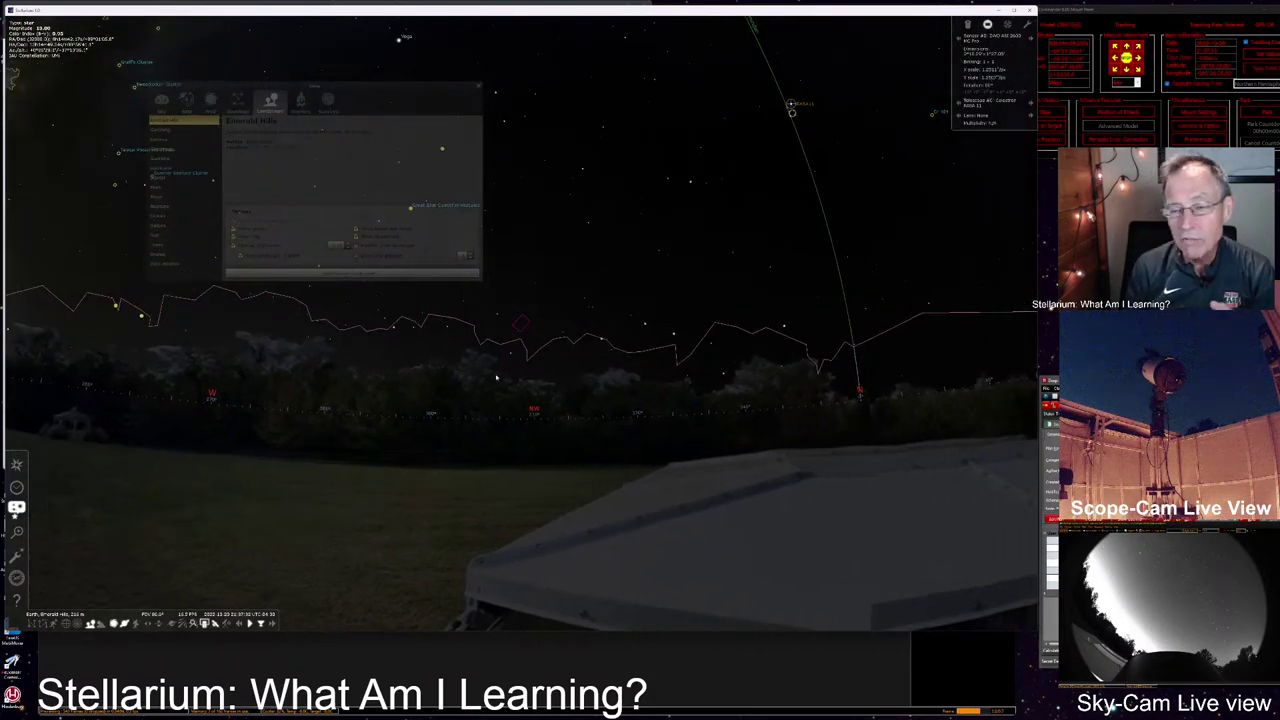
drag(724, 368, 574, 381)
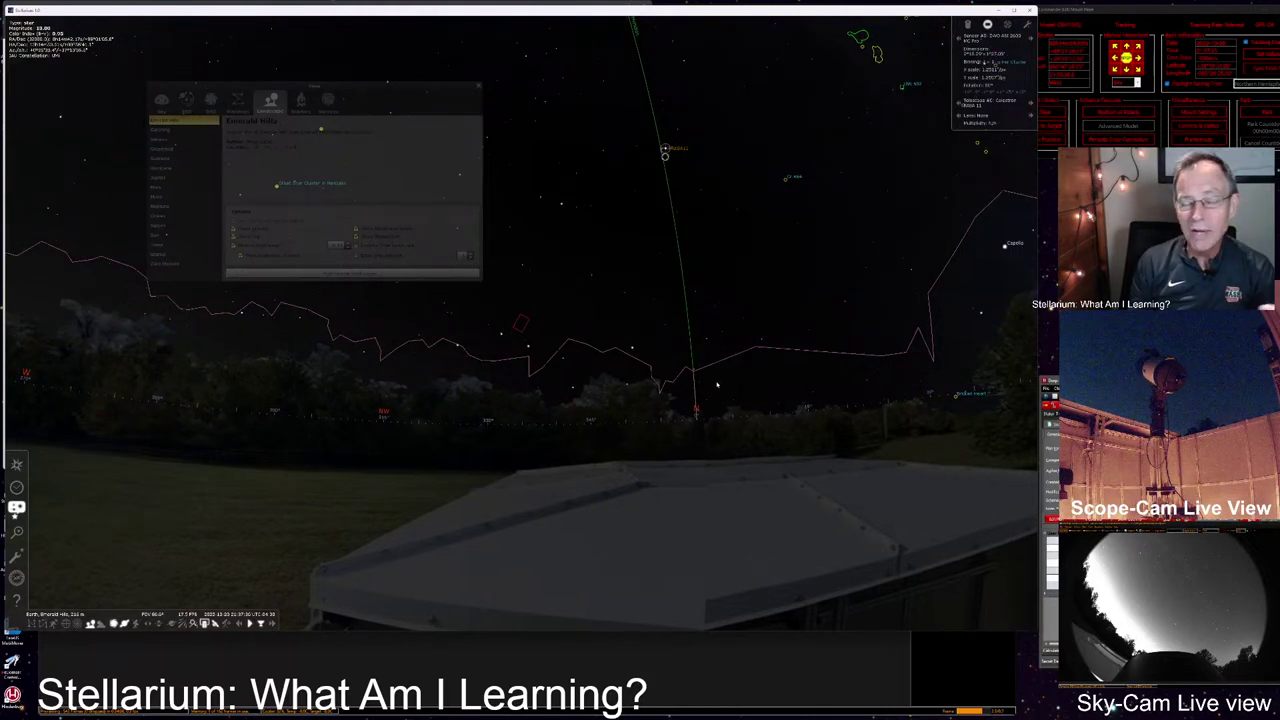
drag(717, 384, 646, 390)
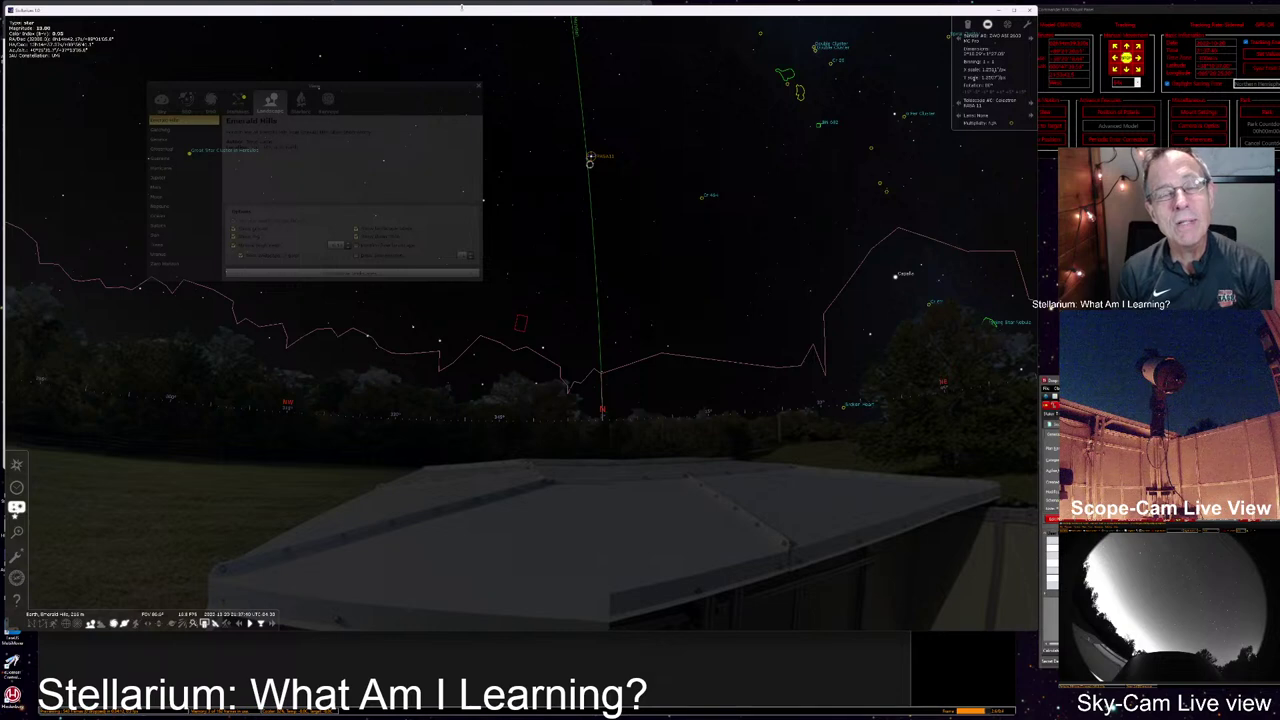
drag(461, 7, 461, 30)
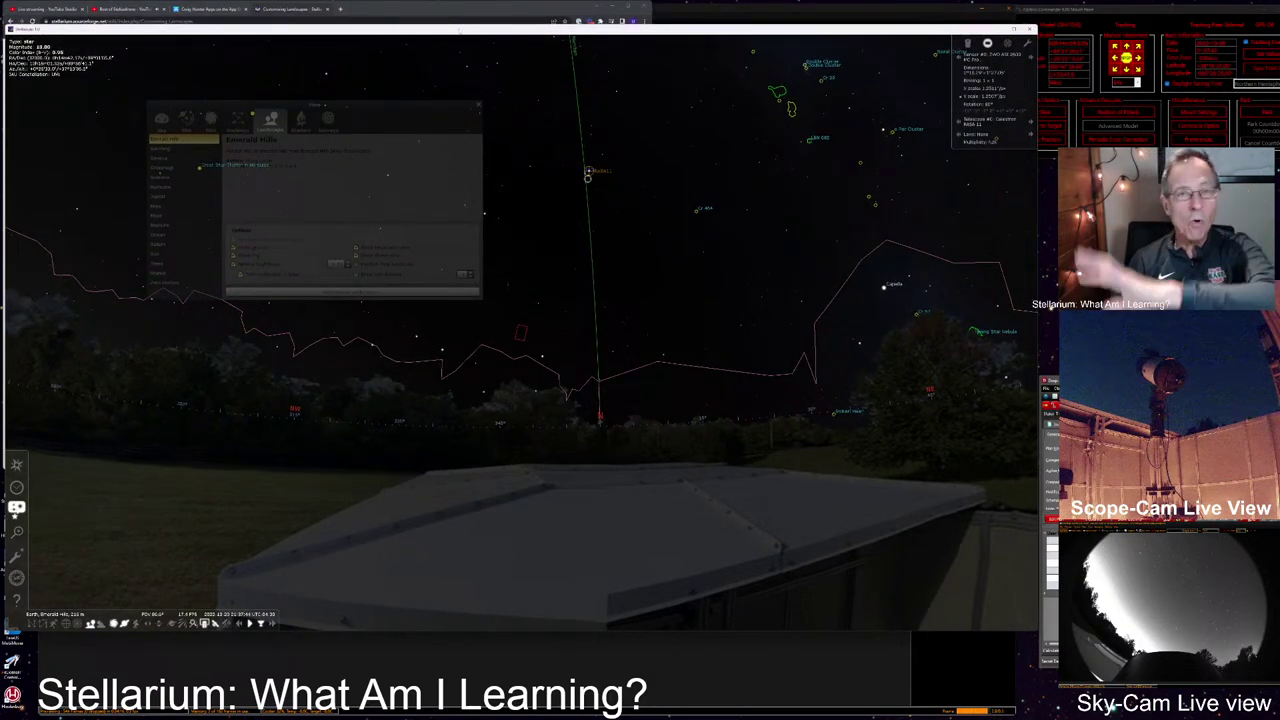
Step: Switch to the Customising Landscapes wiki page and read through its opening Polygonal section
click(286, 10)
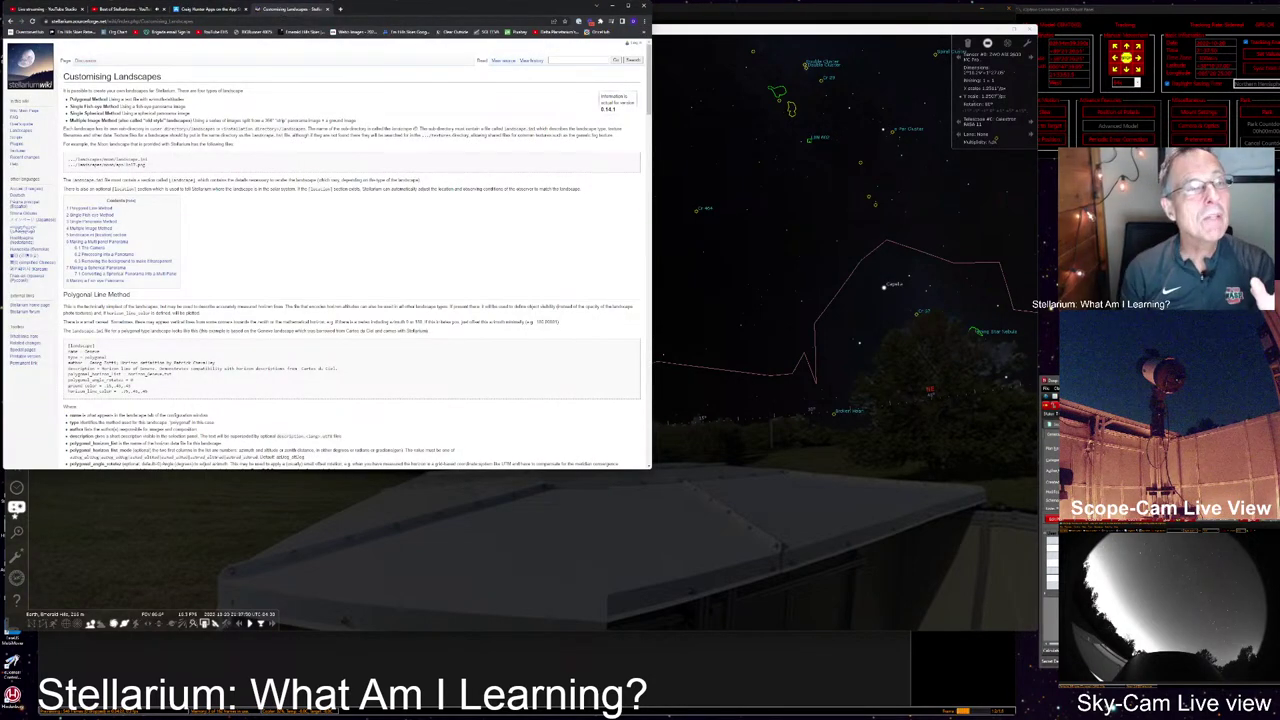
key(ctrl+l)
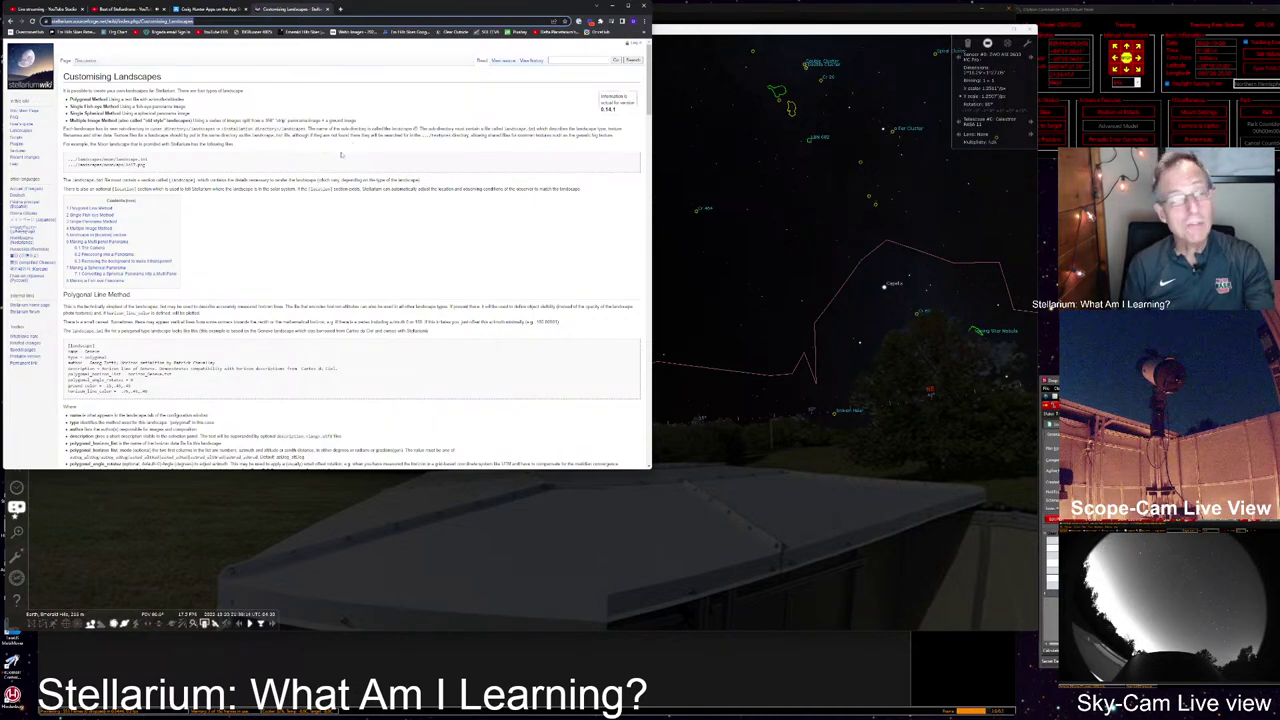
scroll(341, 155, down, 3)
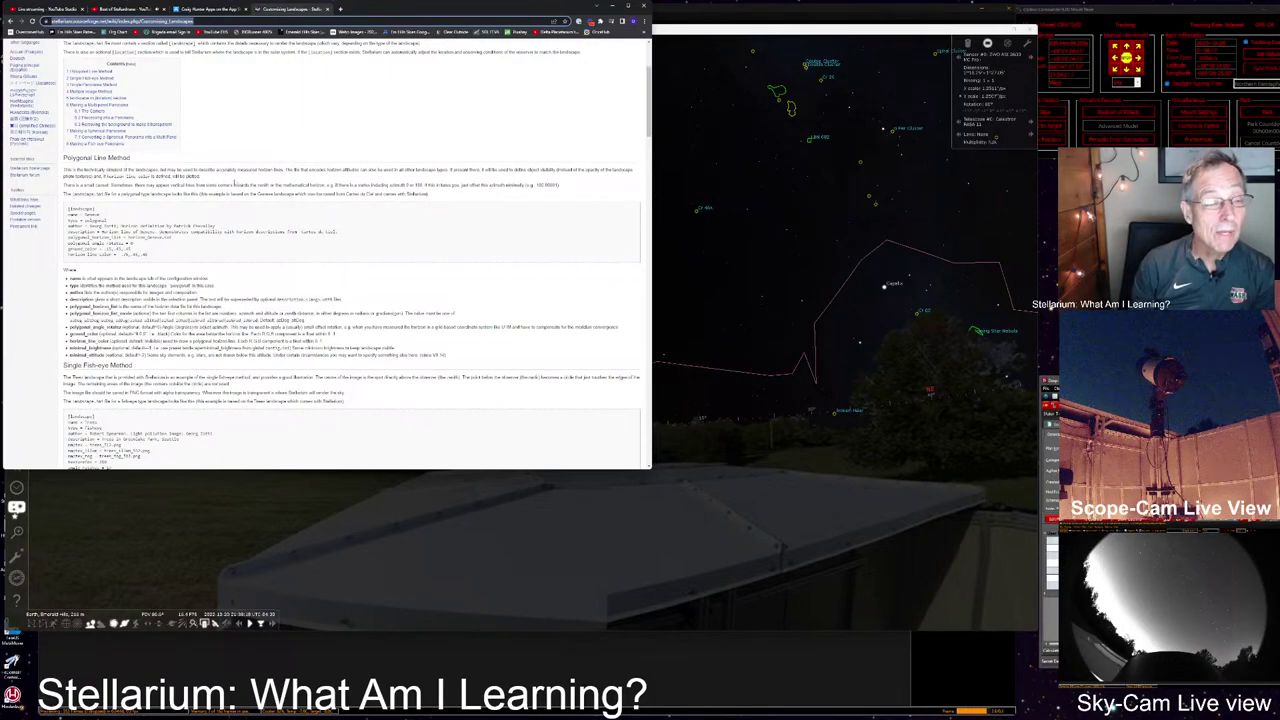
scroll(241, 194, down, 10)
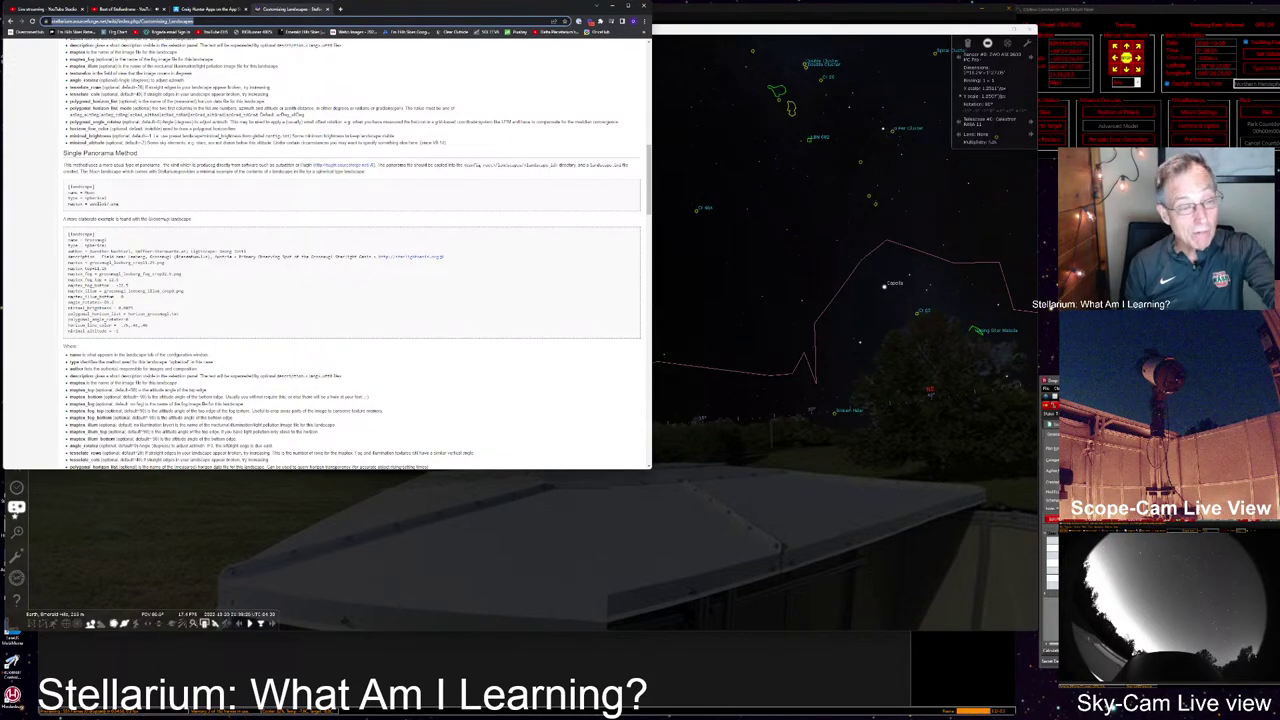
scroll(215, 171, down, 2)
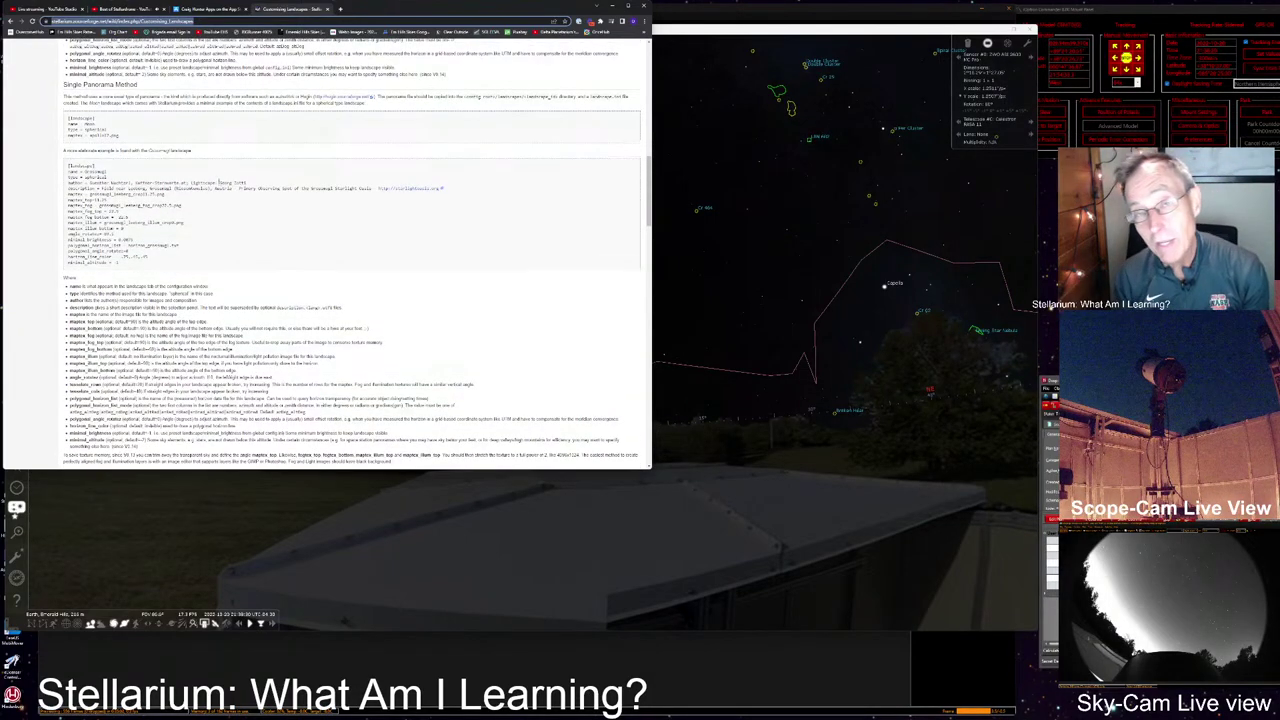
scroll(221, 185, down, 2)
scroll(228, 212, up, 10)
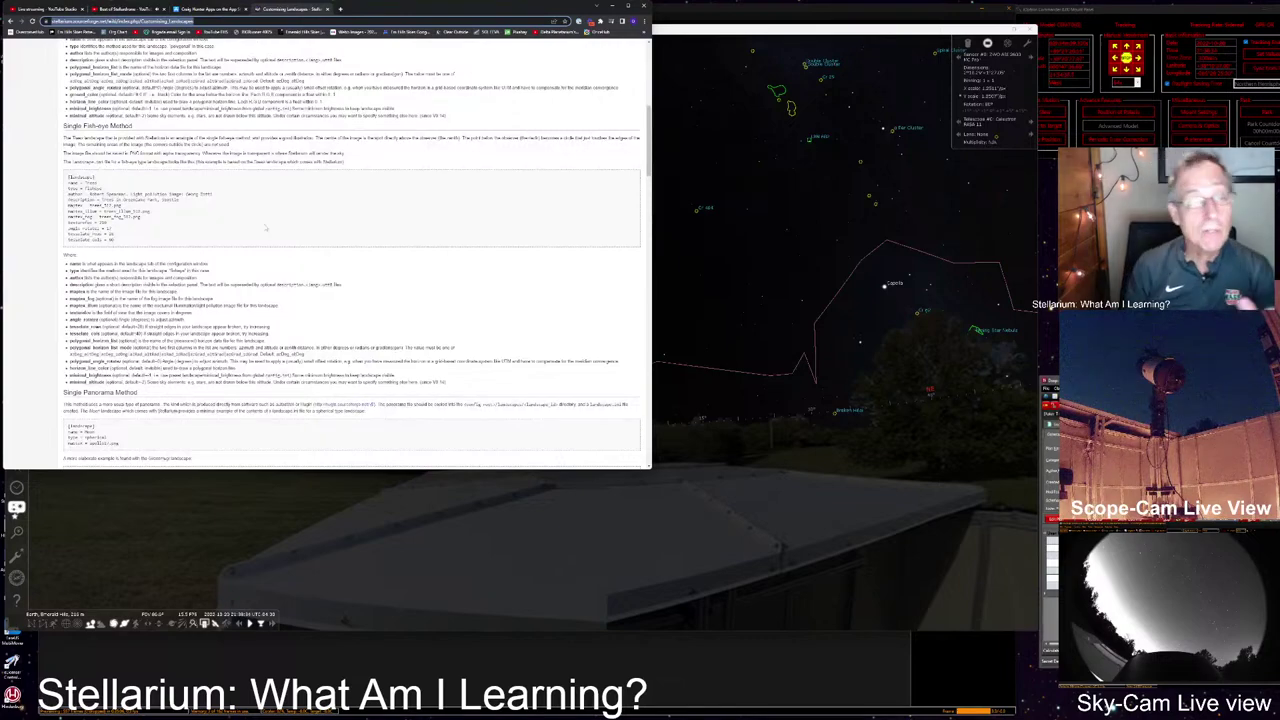
scroll(266, 228, up, 7)
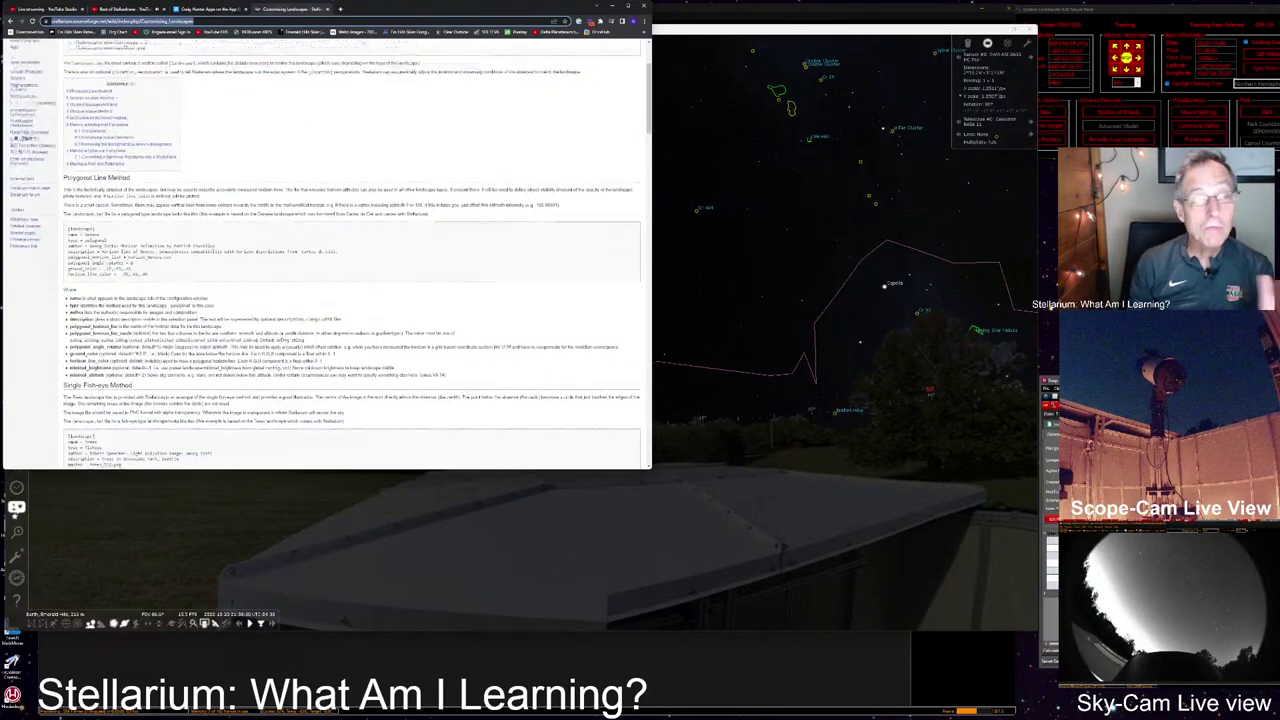
scroll(266, 228, up, 3)
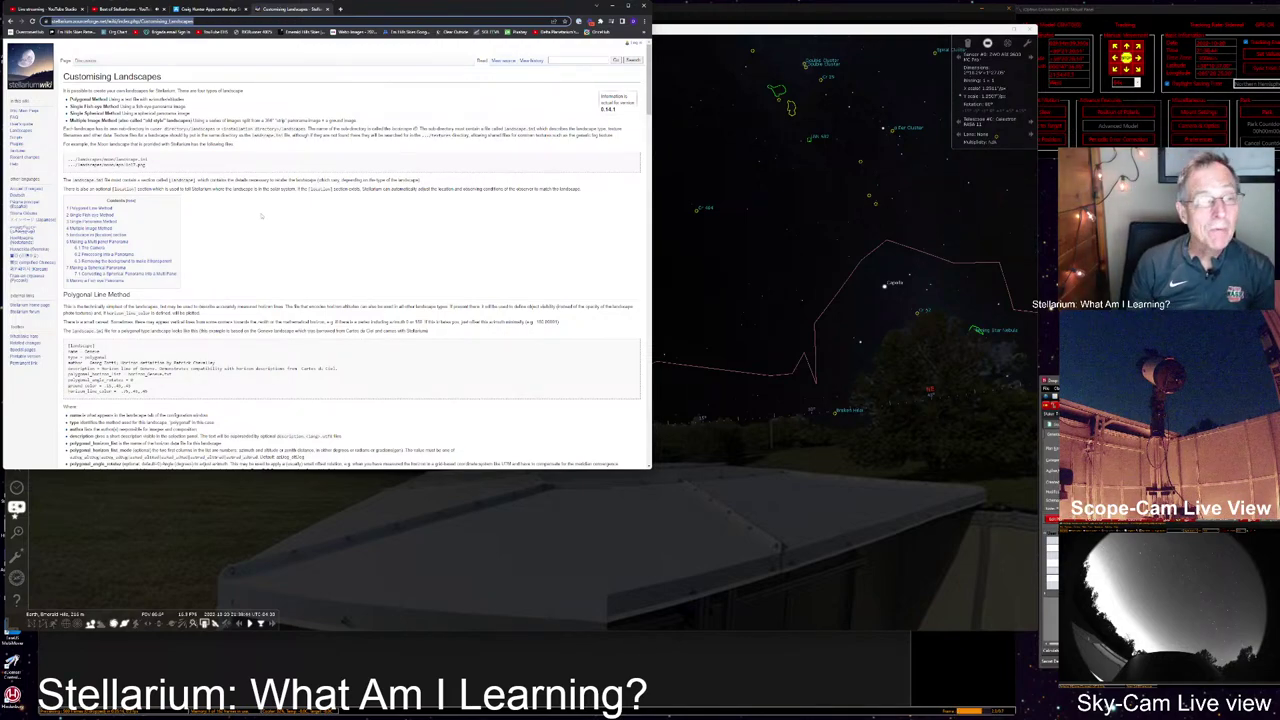
Step: Read on through the Fish-eye and Panorama method sections, then move to the App Store page
scroll(262, 215, down, 9)
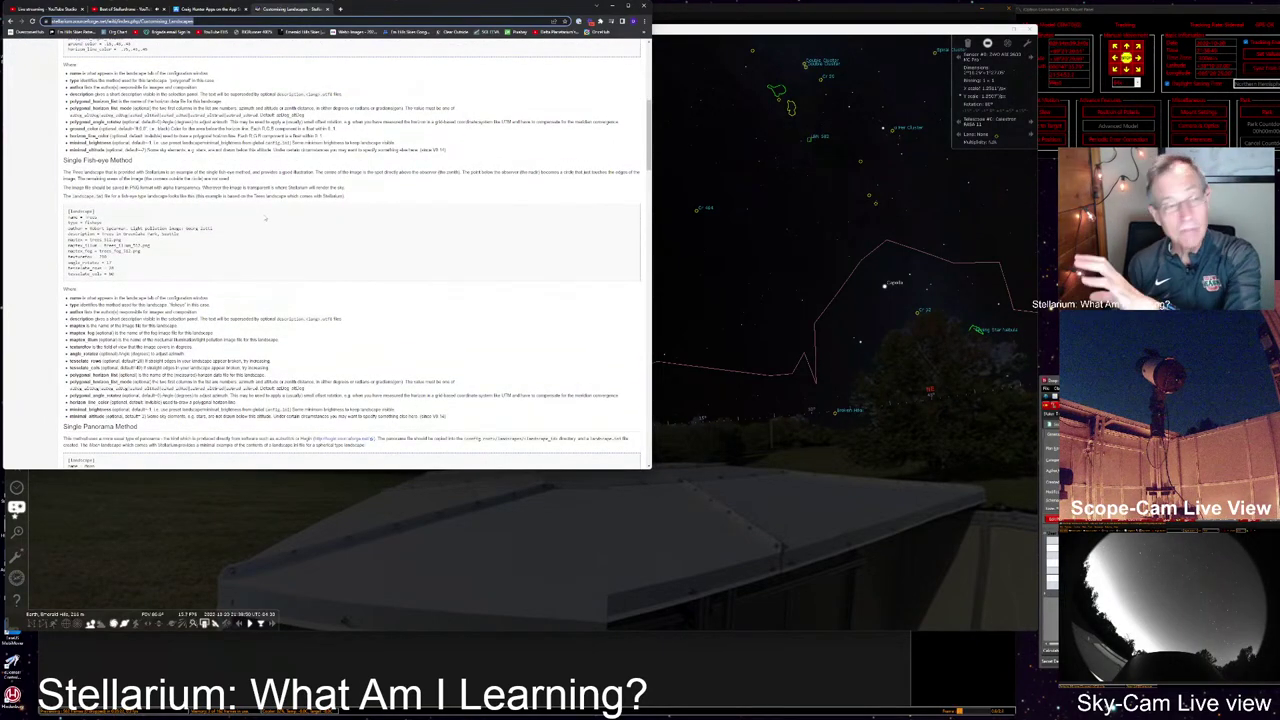
scroll(262, 215, down, 3)
scroll(271, 212, down, 5)
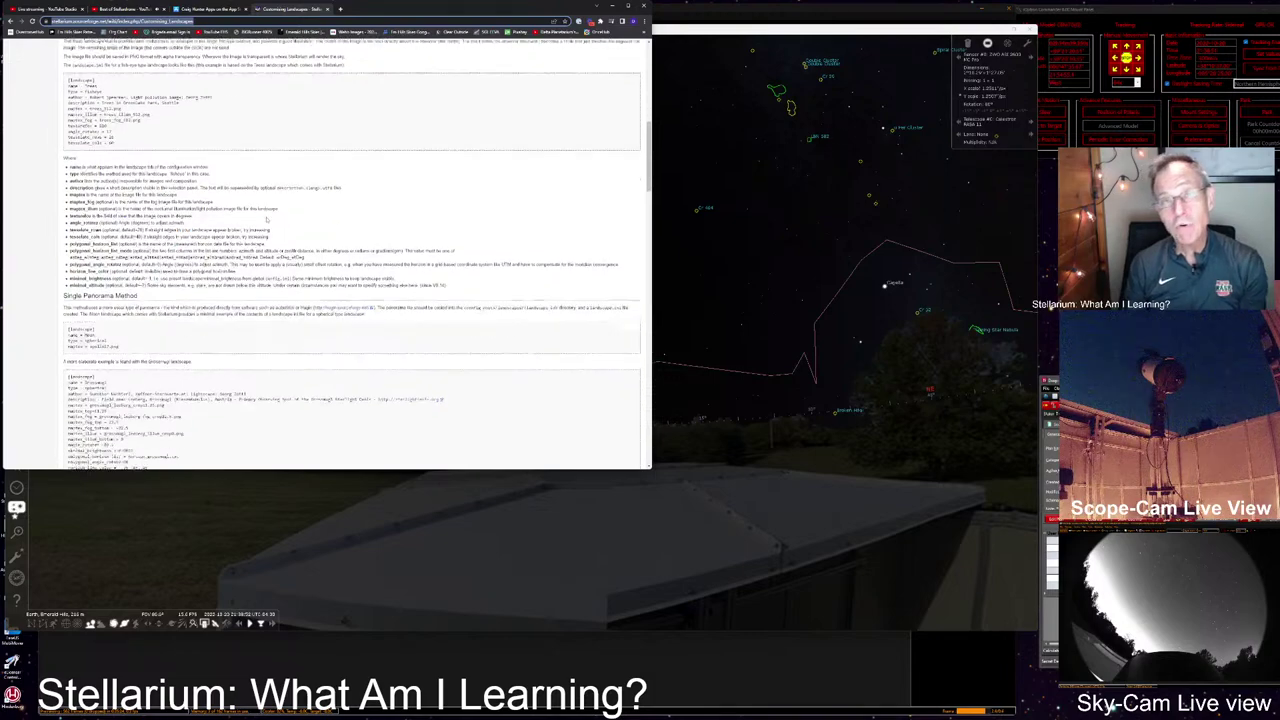
scroll(271, 212, down, 1)
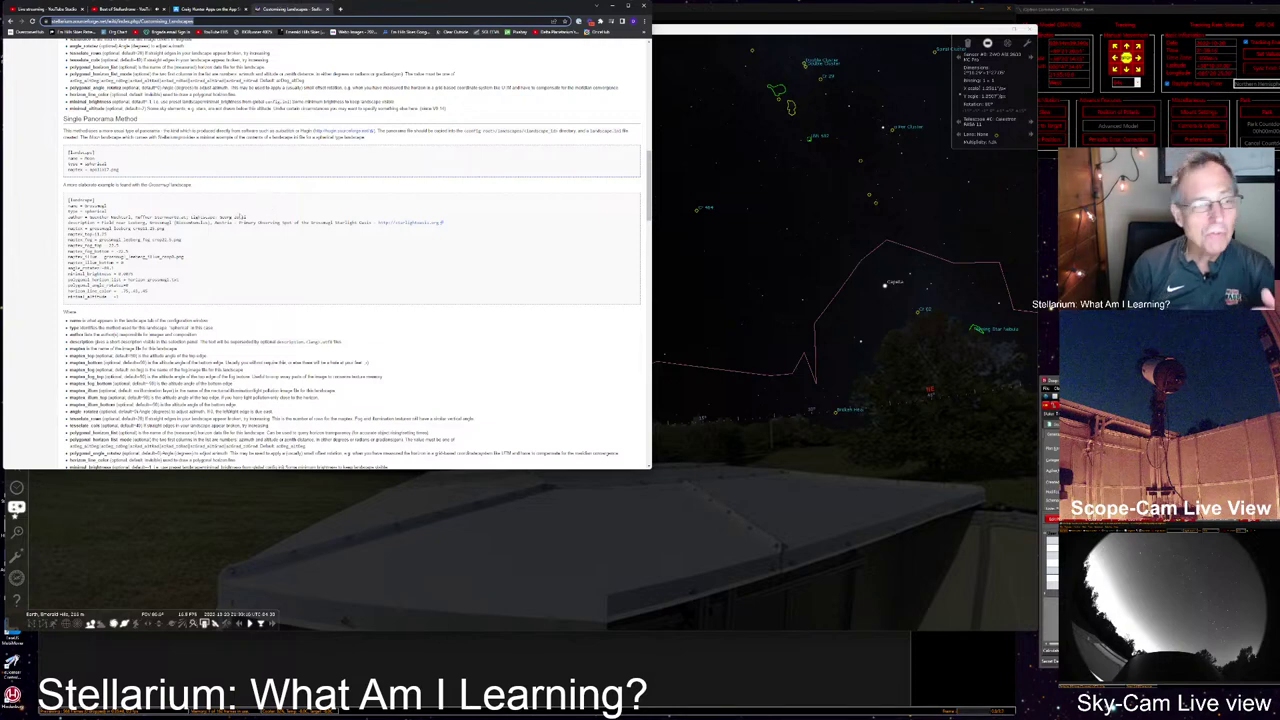
scroll(271, 254, down, 1)
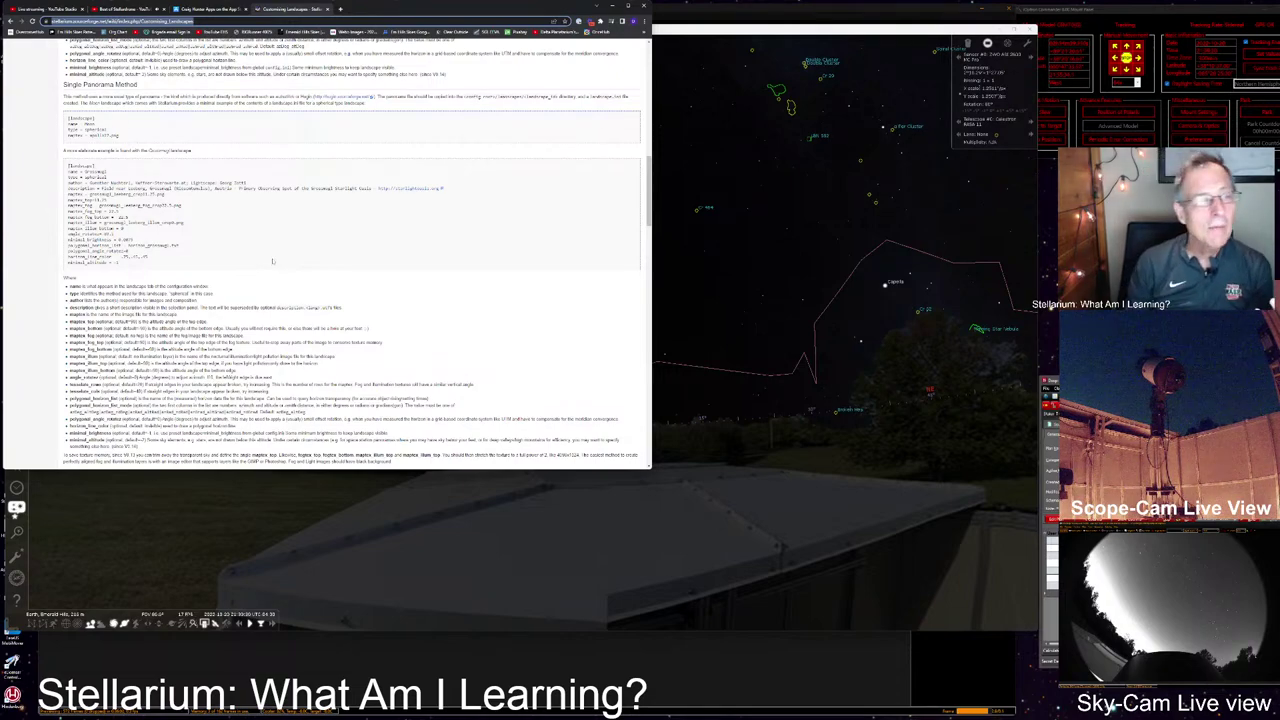
scroll(270, 262, down, 5)
scroll(270, 255, up, 5)
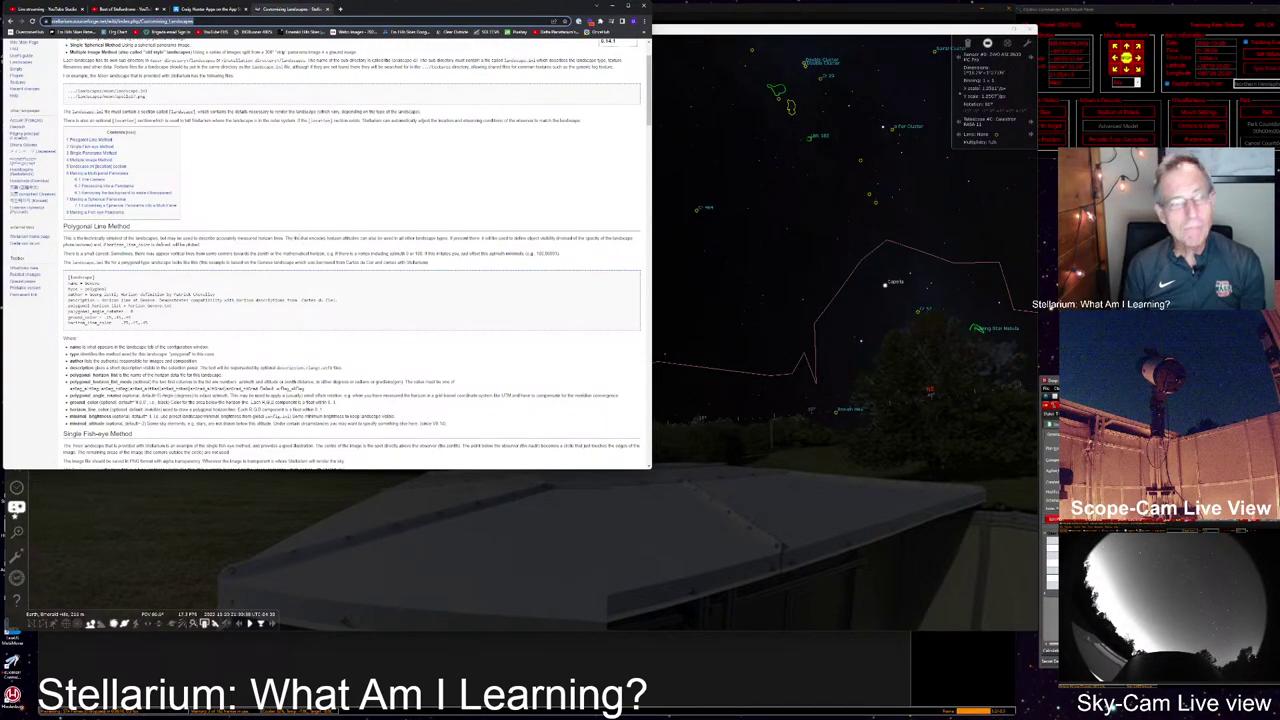
click(191, 10)
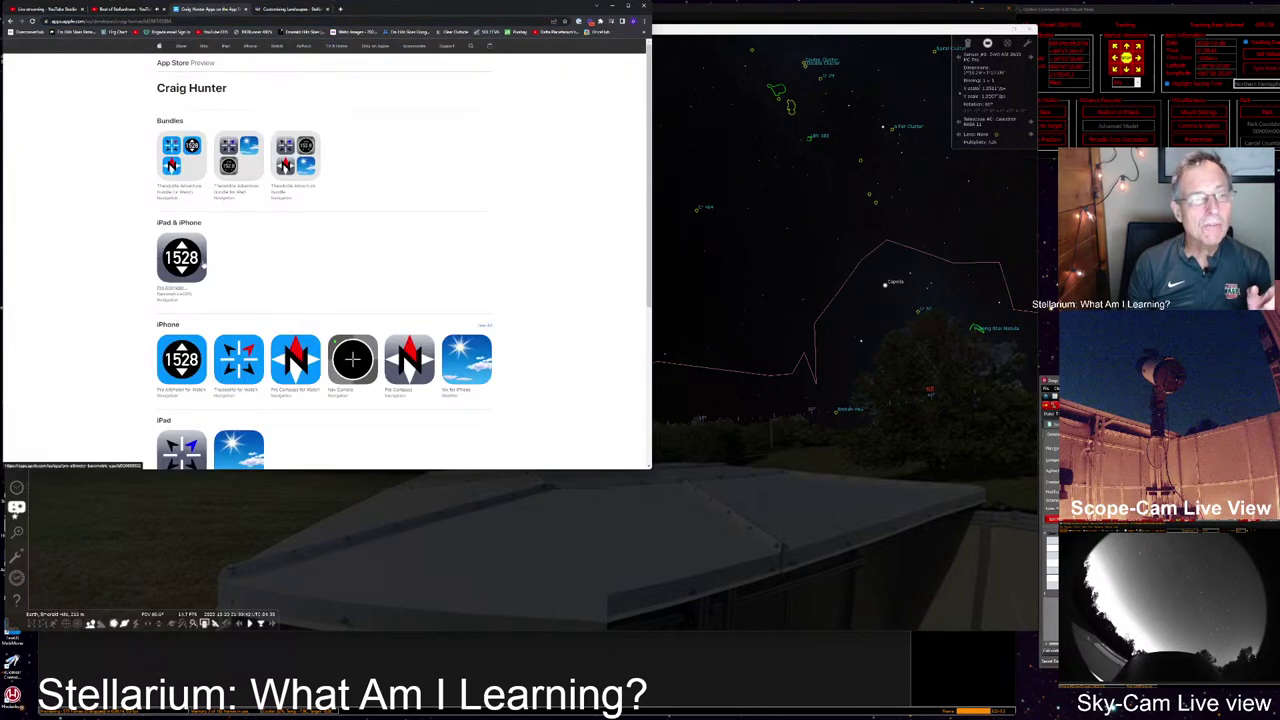
Step: Scroll the developer's App Store page through its iPhone, iPad and Apple Watch app listings
scroll(235, 260, down, 1)
scroll(235, 260, down, 5)
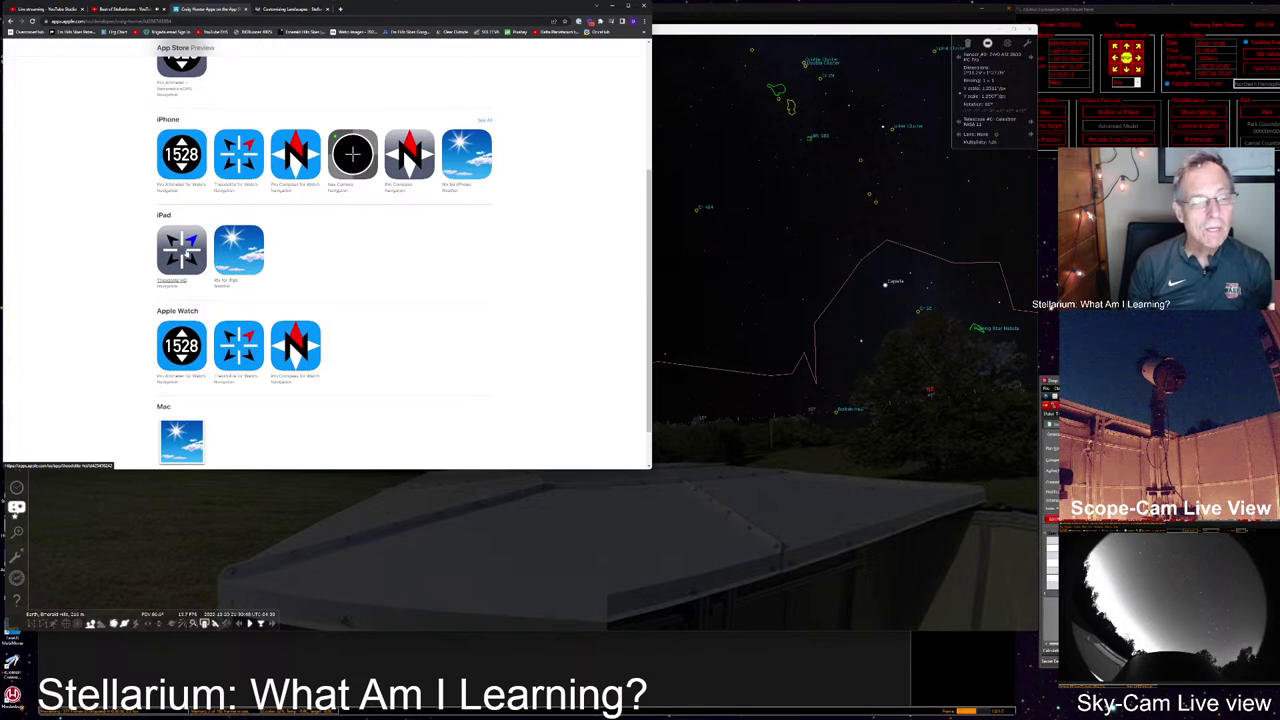
scroll(181, 255, up, 5)
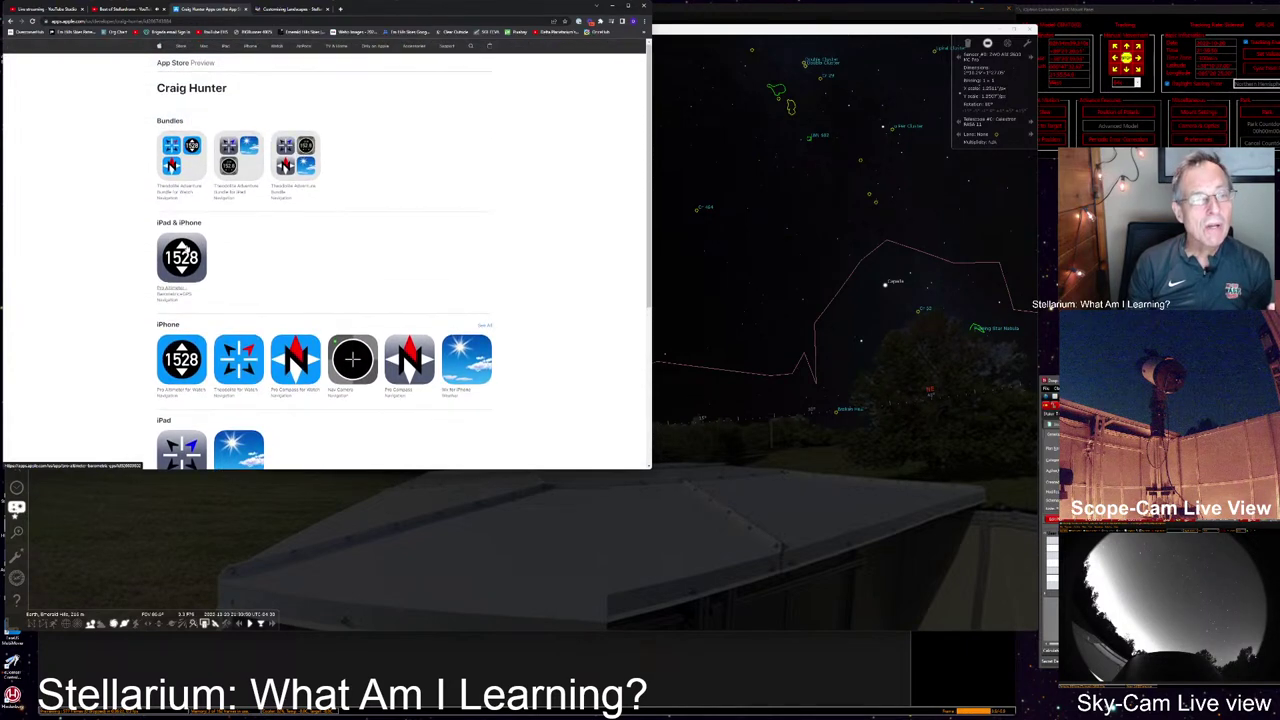
scroll(190, 248, down, 4)
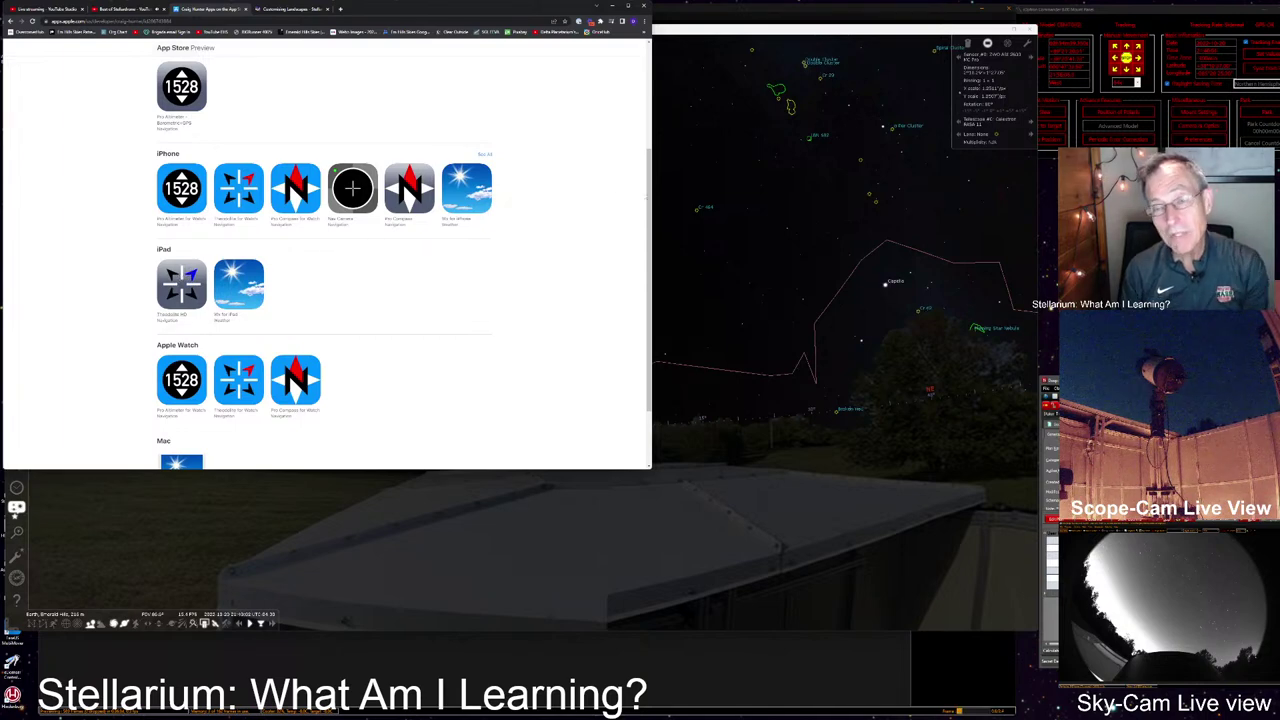
Step: Return to Stellarium and select the RASA11 telescope in the sky
key(alt+Tab)
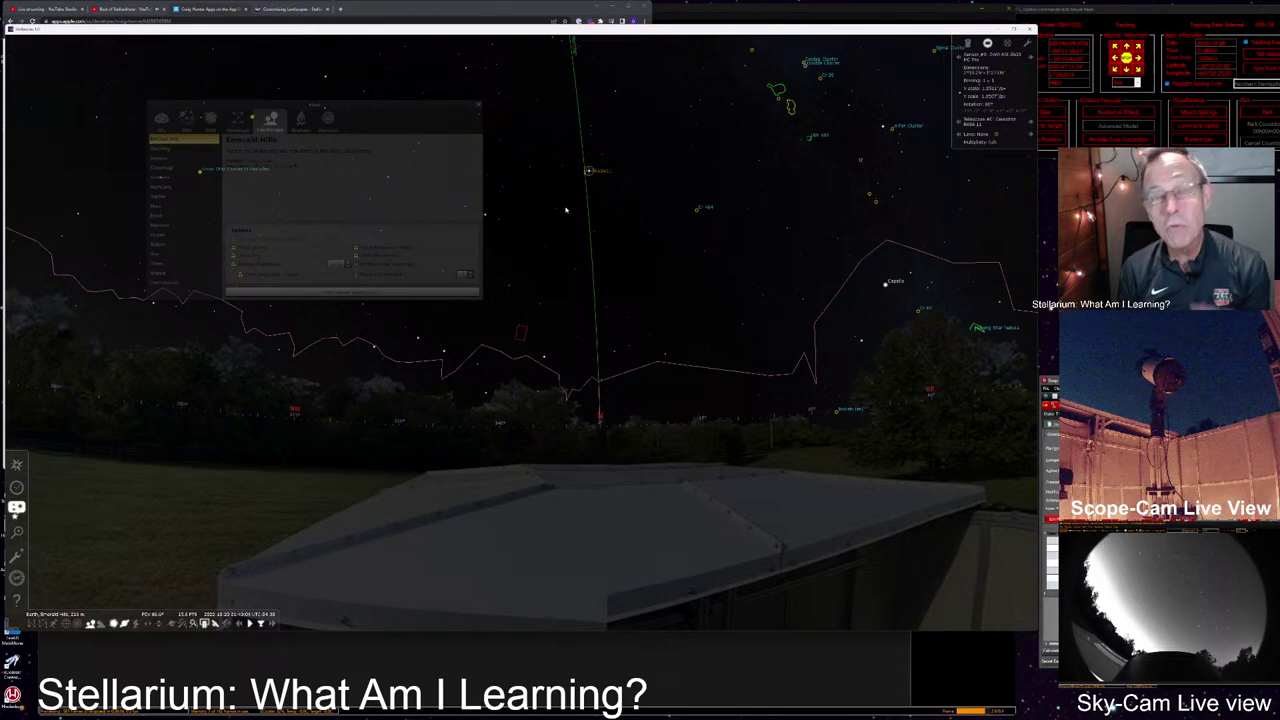
click(452, 186)
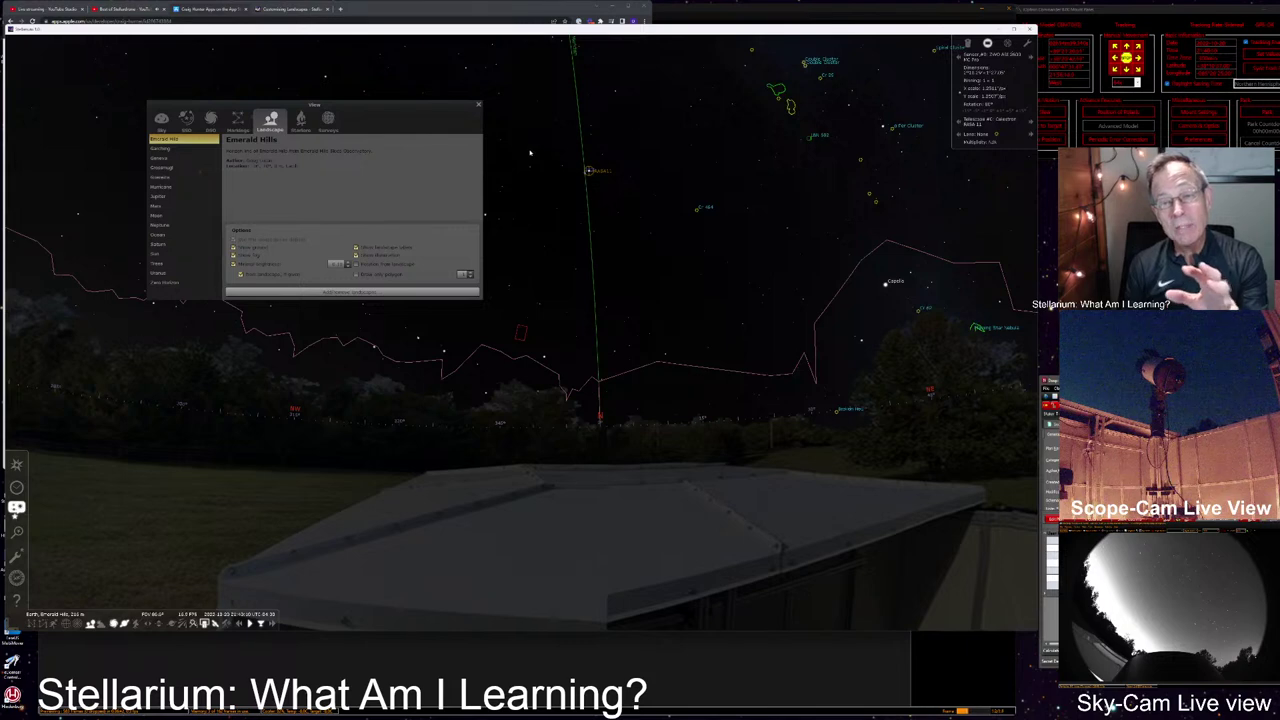
click(589, 170)
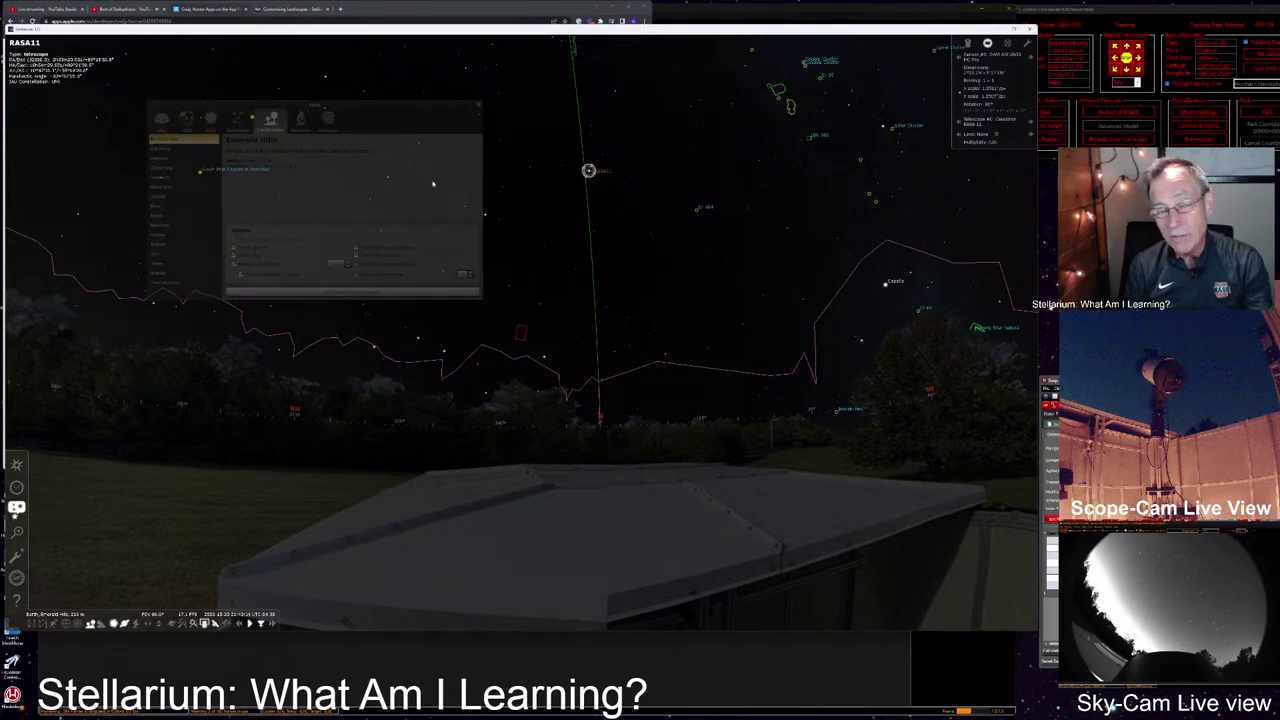
Step: Move the landscape settings window to the upper left and centre Deep-Sky Planner's window
click(377, 116)
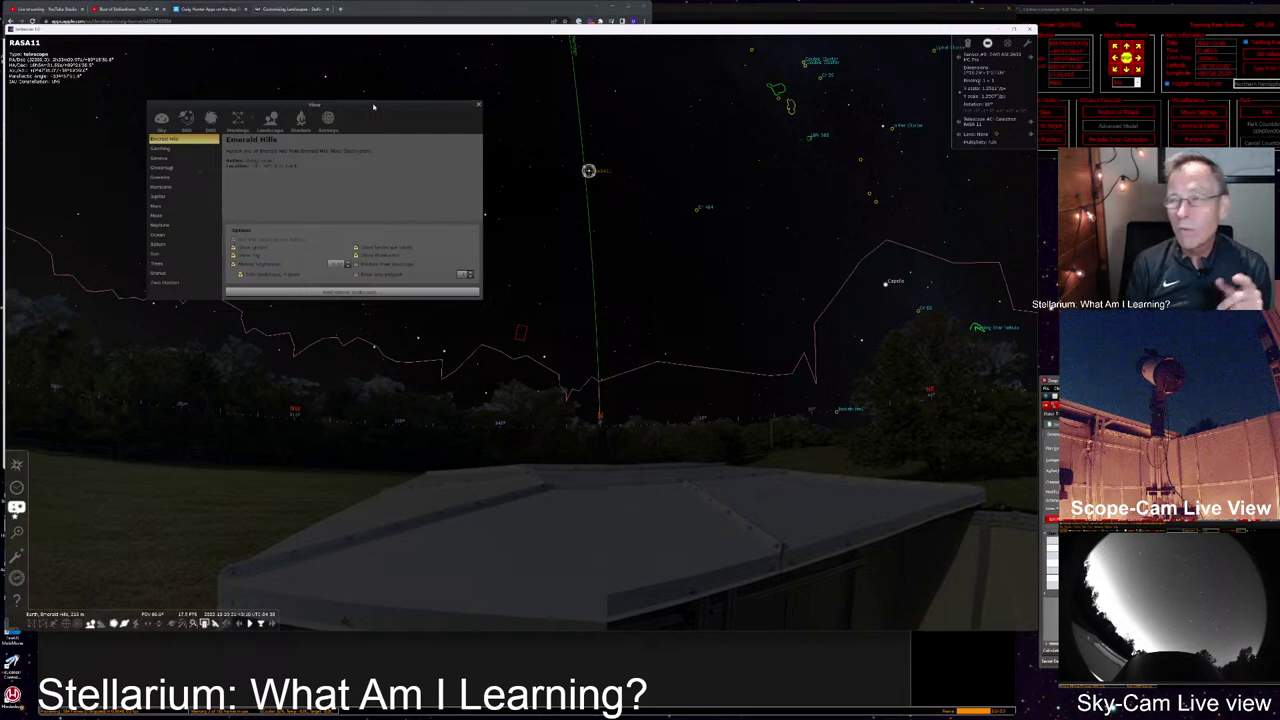
drag(373, 106, 486, 218)
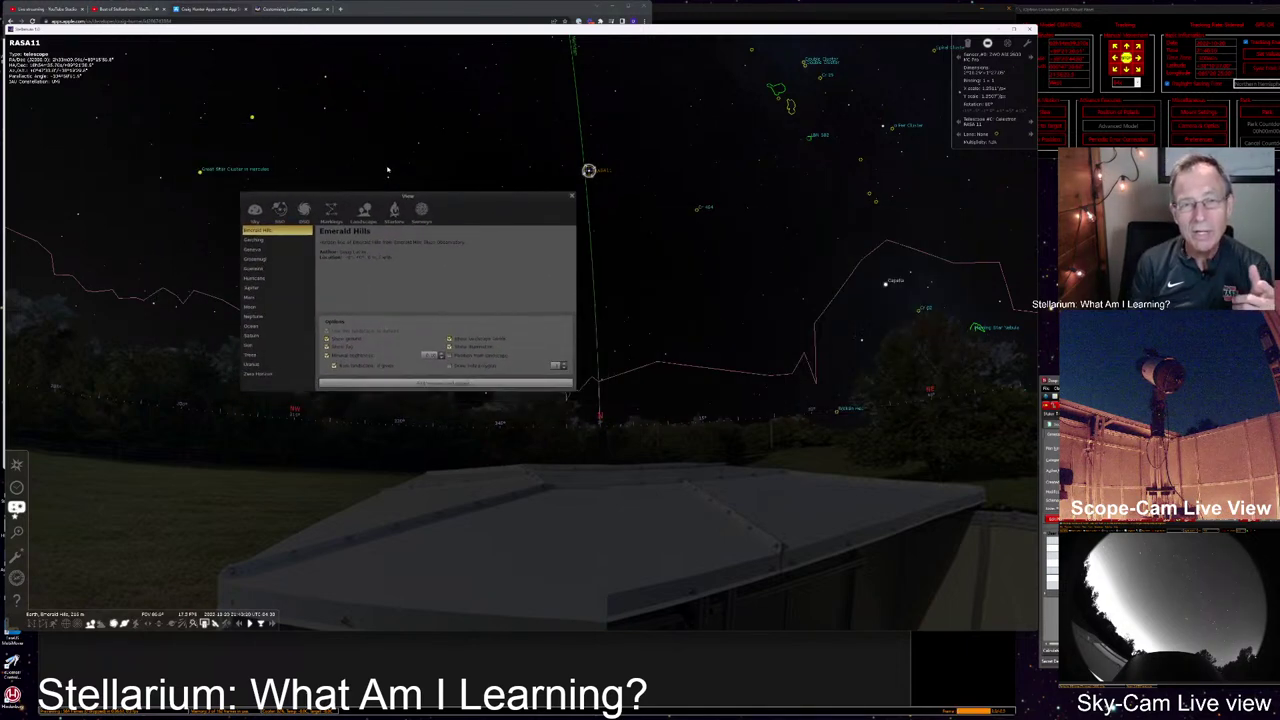
drag(388, 170, 296, 140)
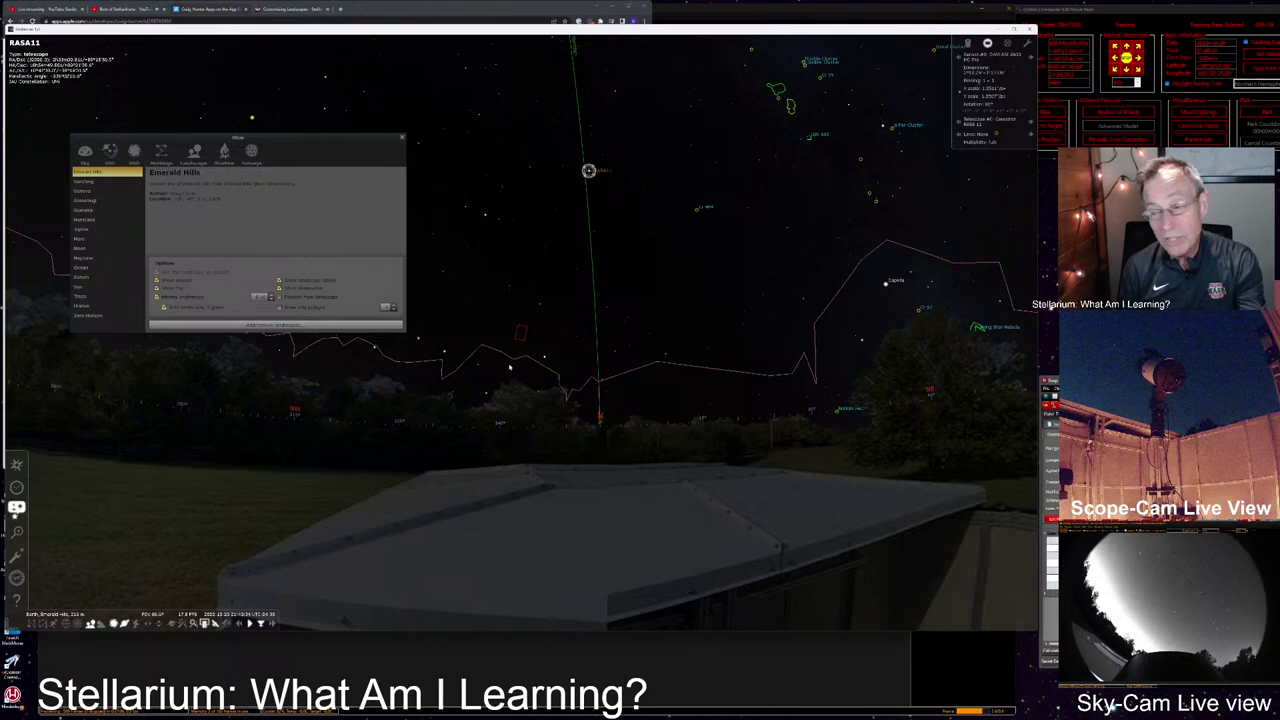
drag(1120, 381, 736, 222)
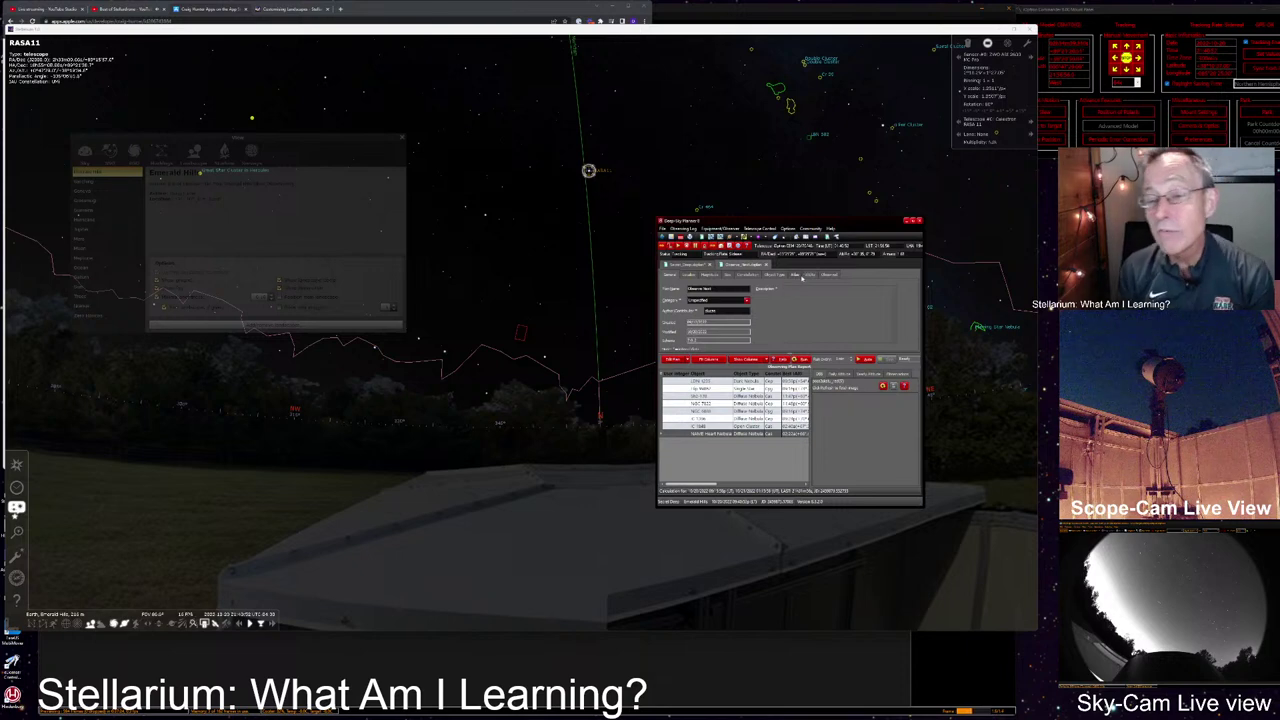
Step: Choose the second object-filter option in Deep-Sky Planner and move its window to the right edge
click(808, 275)
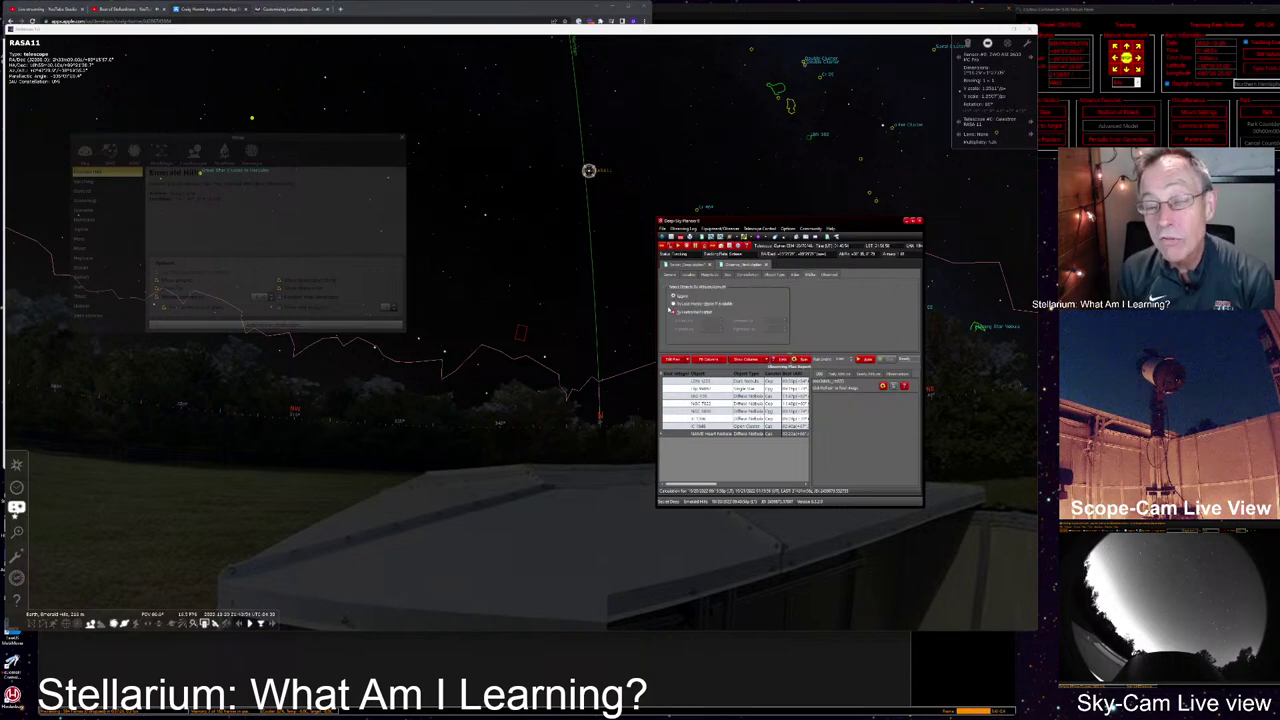
click(673, 311)
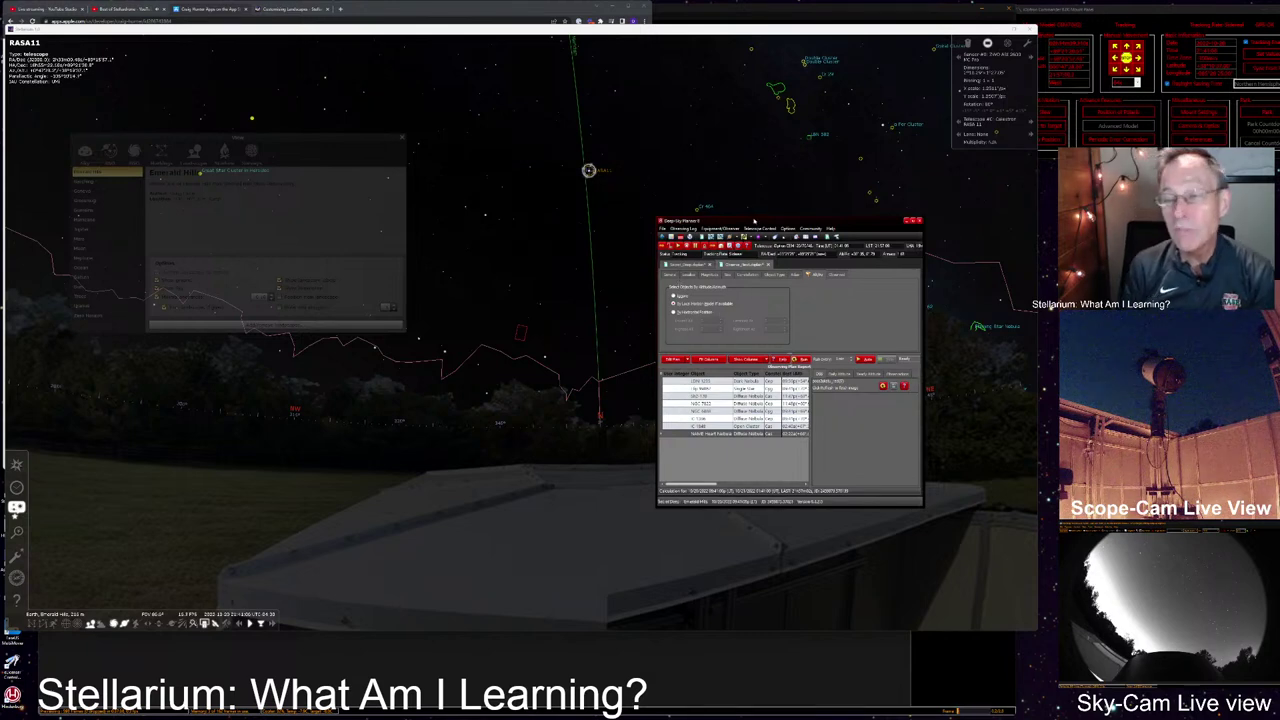
drag(754, 221, 1140, 278)
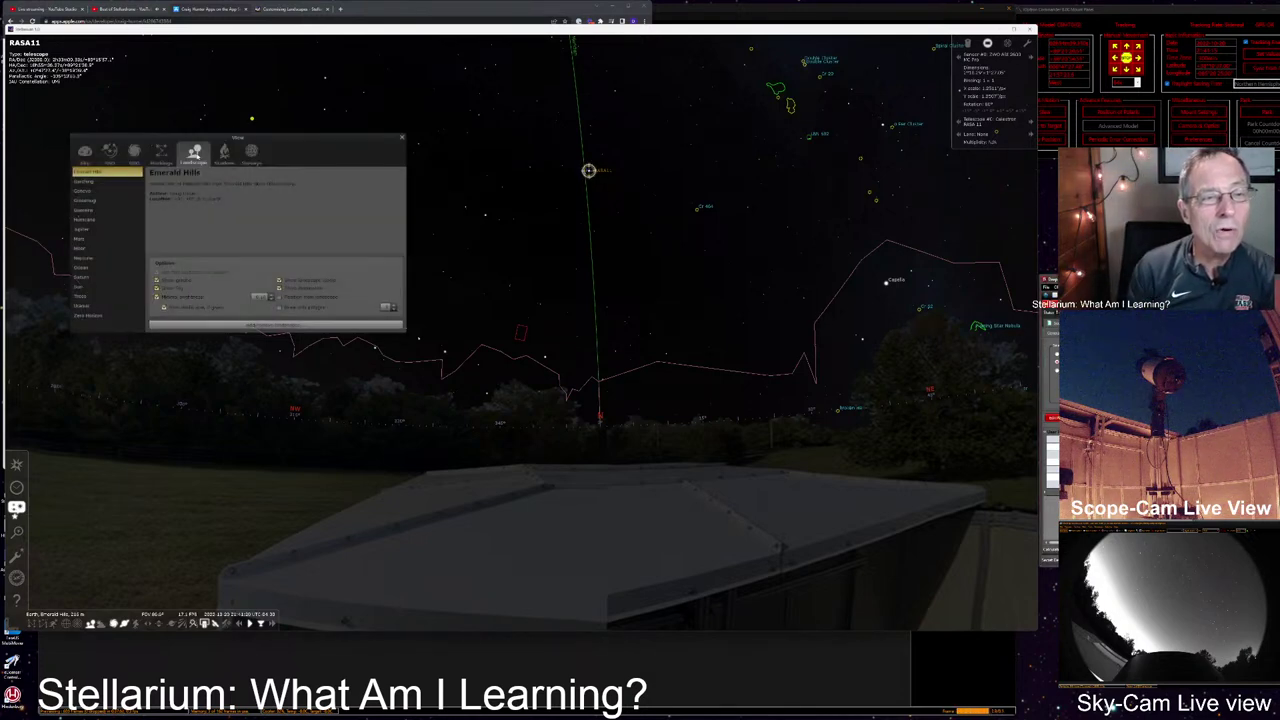
Step: Show the Sky Culture page with the Western sky culture's description and options
click(224, 152)
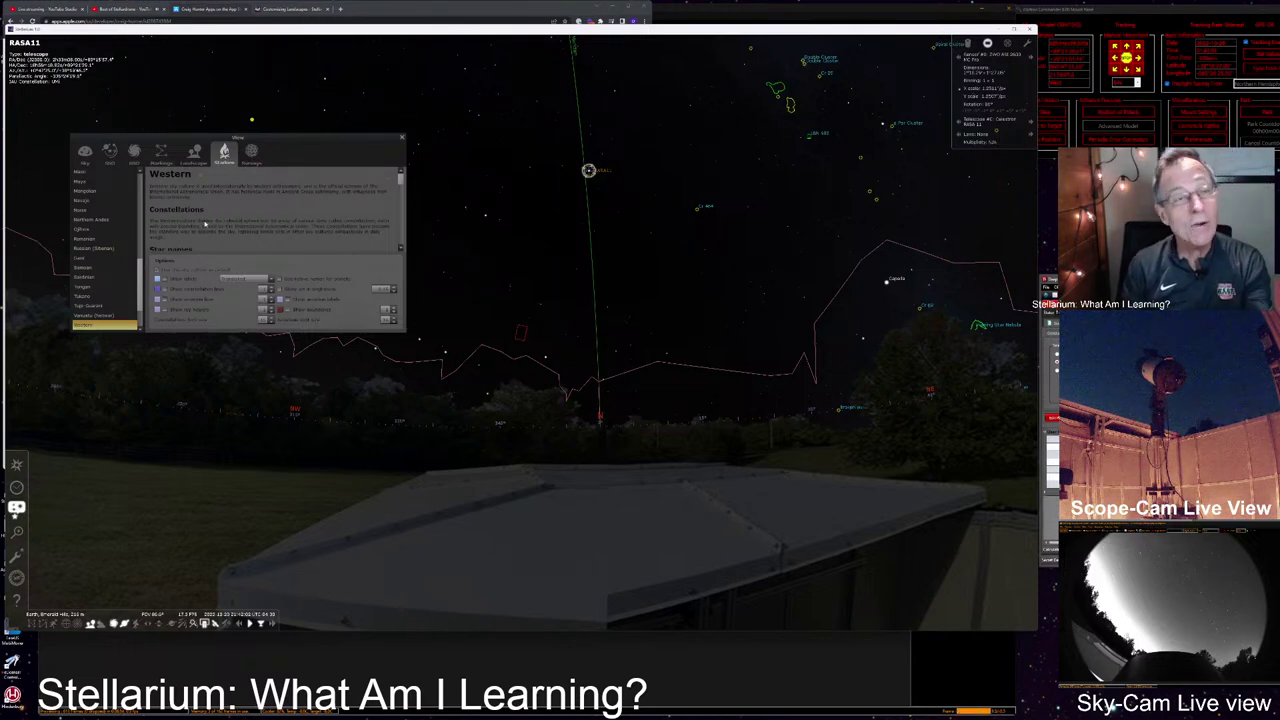
Step: Switch the View dialog to the Surveys page listing available sky surveys
click(251, 152)
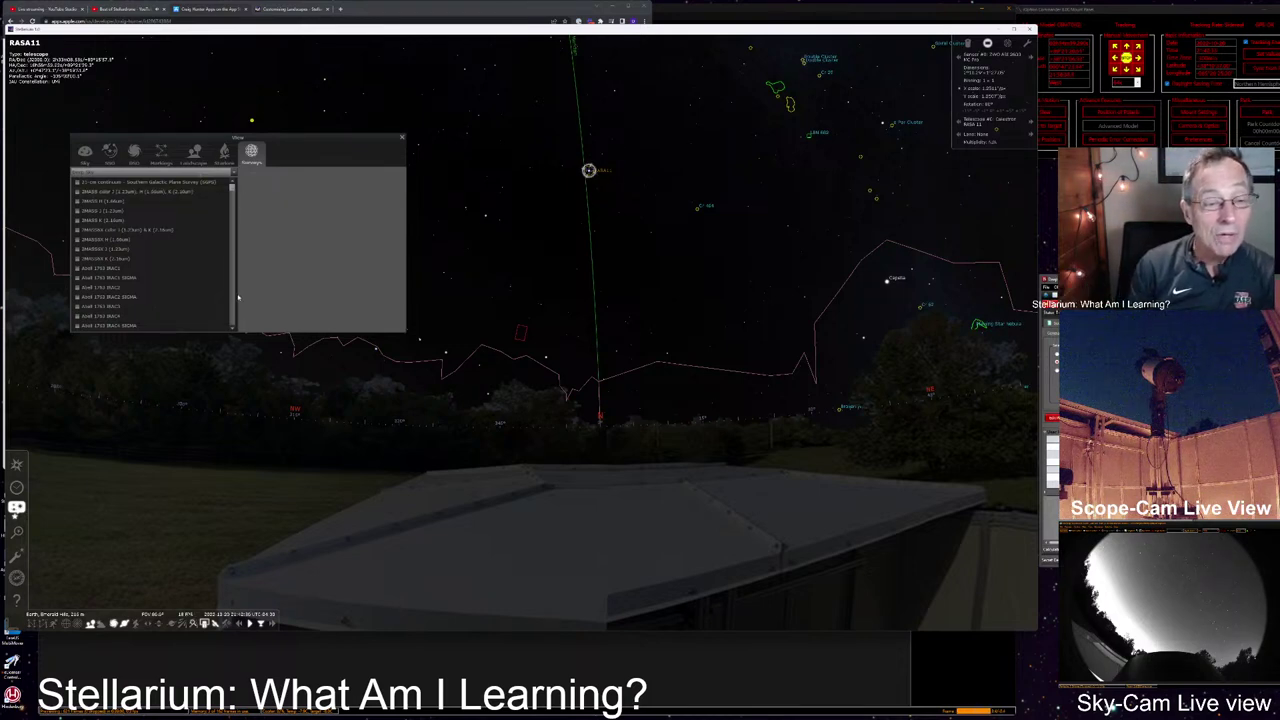
Step: Scroll to the bottom of the sky survey list, then close the View window
scroll(236, 297, down, 5)
scroll(152, 255, down, 5)
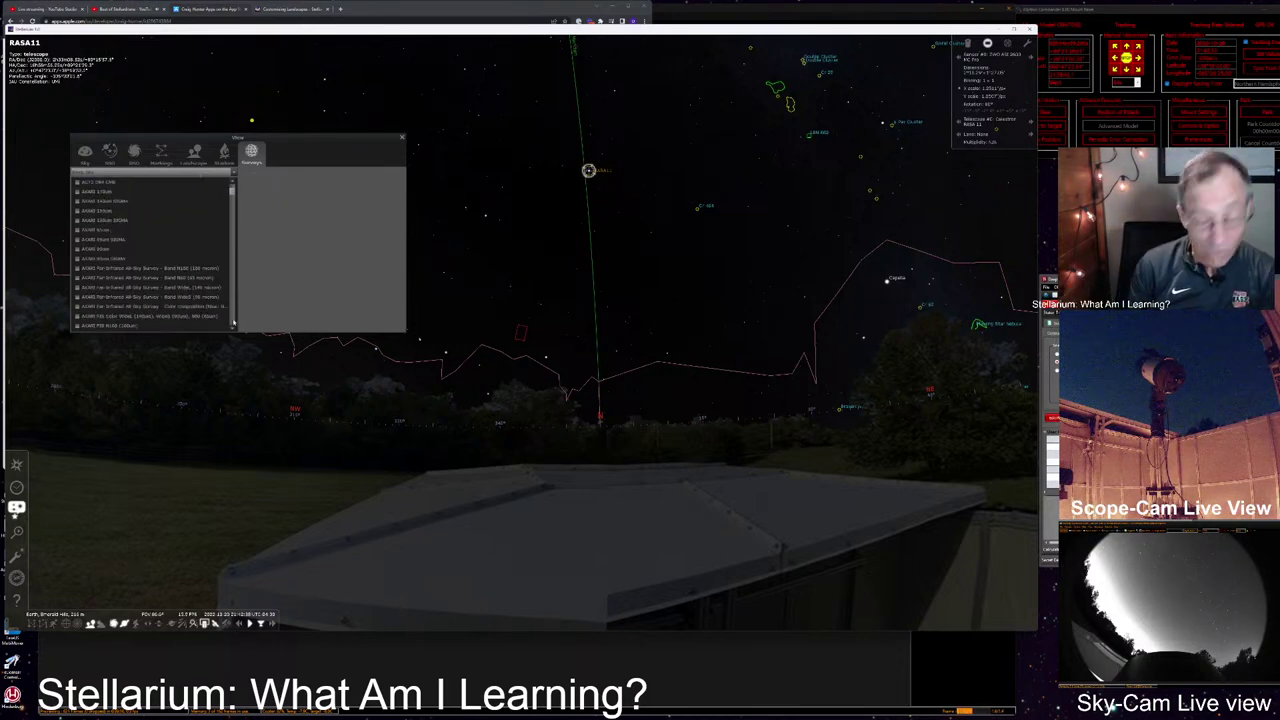
scroll(152, 255, down, 5)
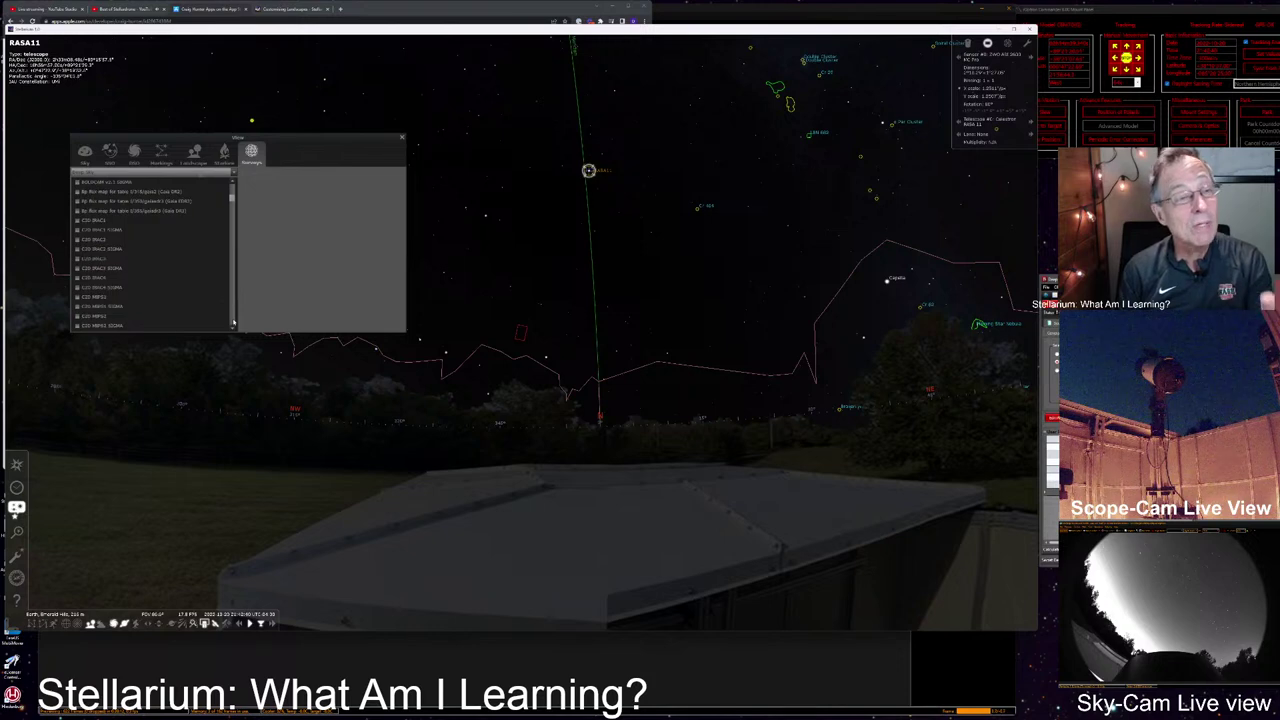
scroll(152, 255, down, 5)
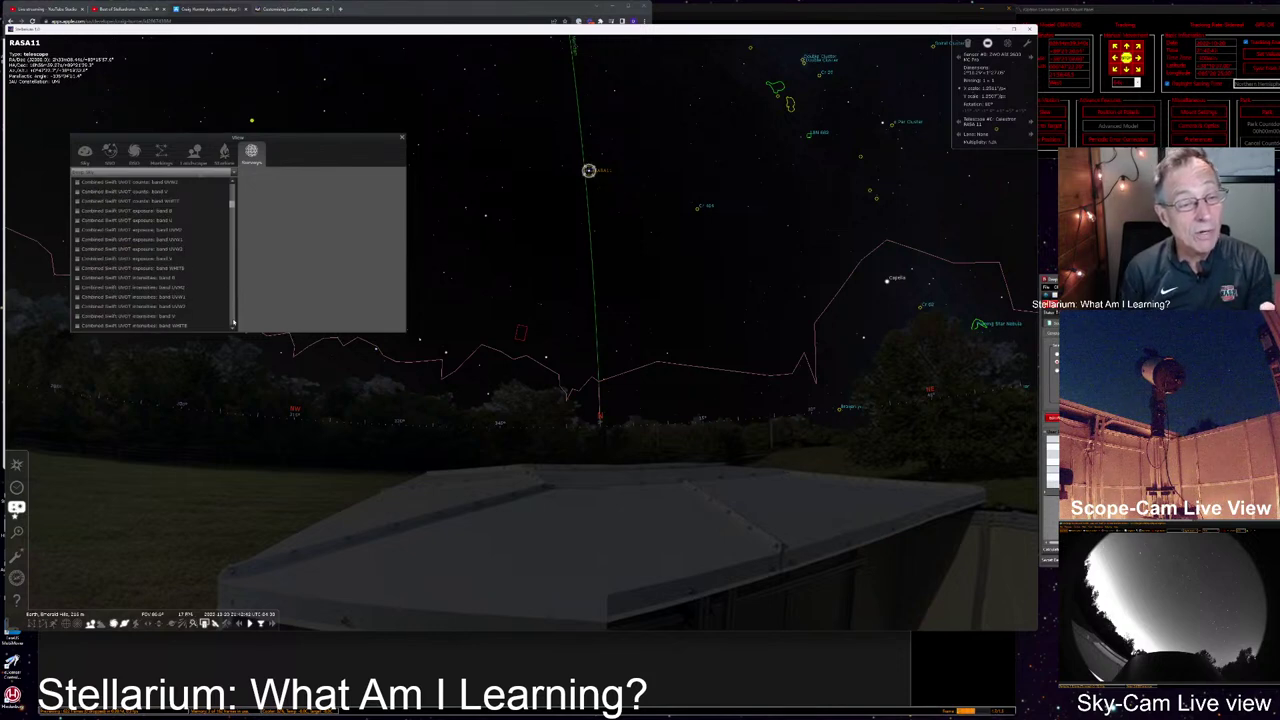
scroll(152, 255, down, 5)
scroll(152, 255, down, 5)
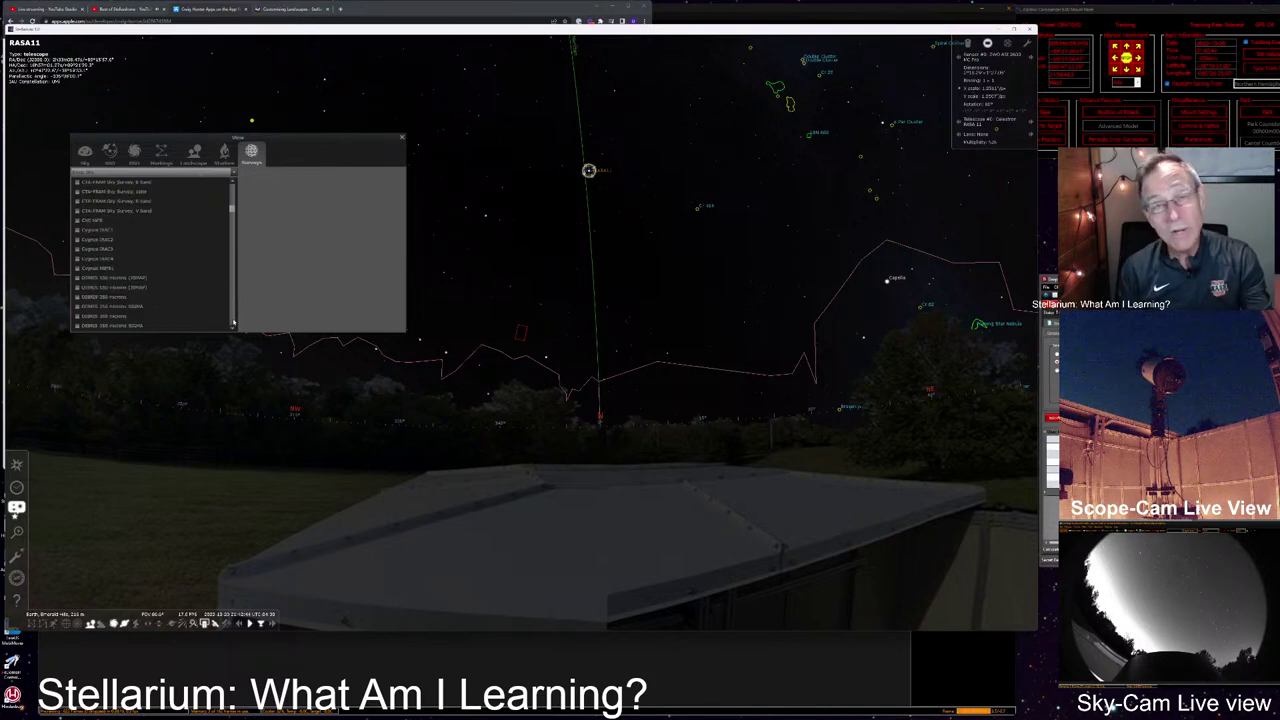
scroll(152, 255, down, 3)
scroll(152, 255, down, 3)
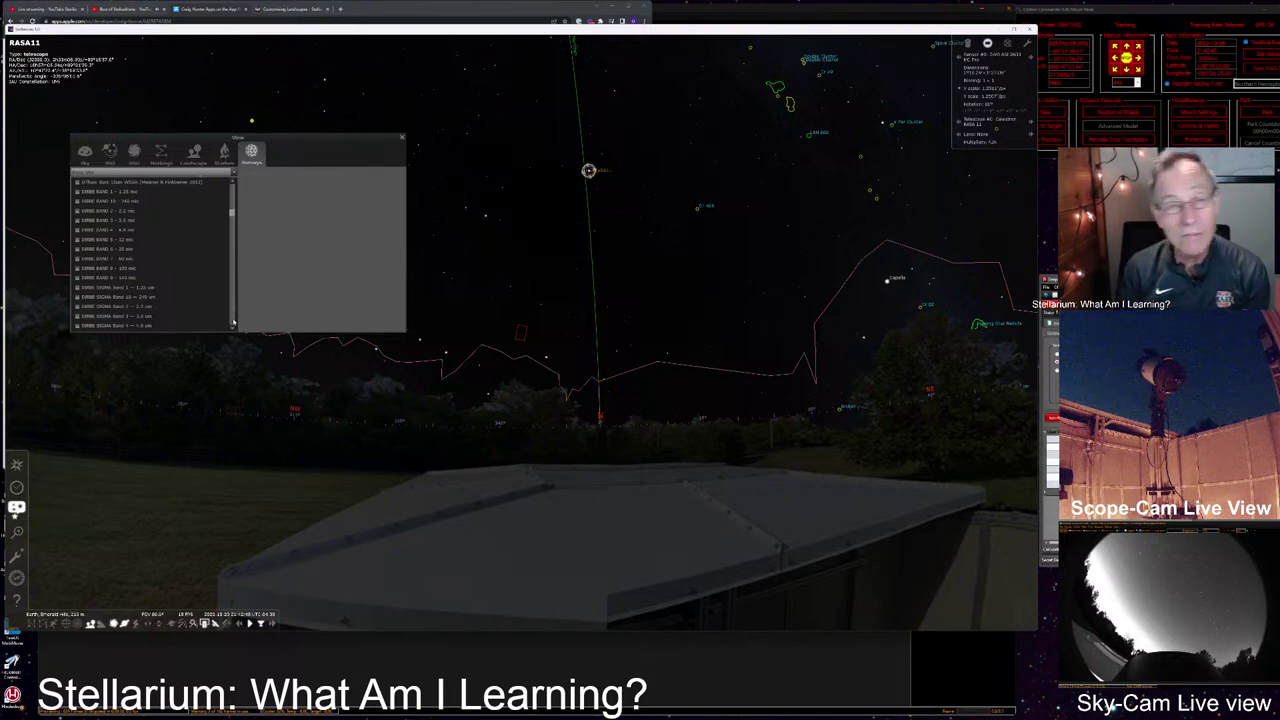
scroll(152, 255, down, 5)
scroll(152, 255, down, 5)
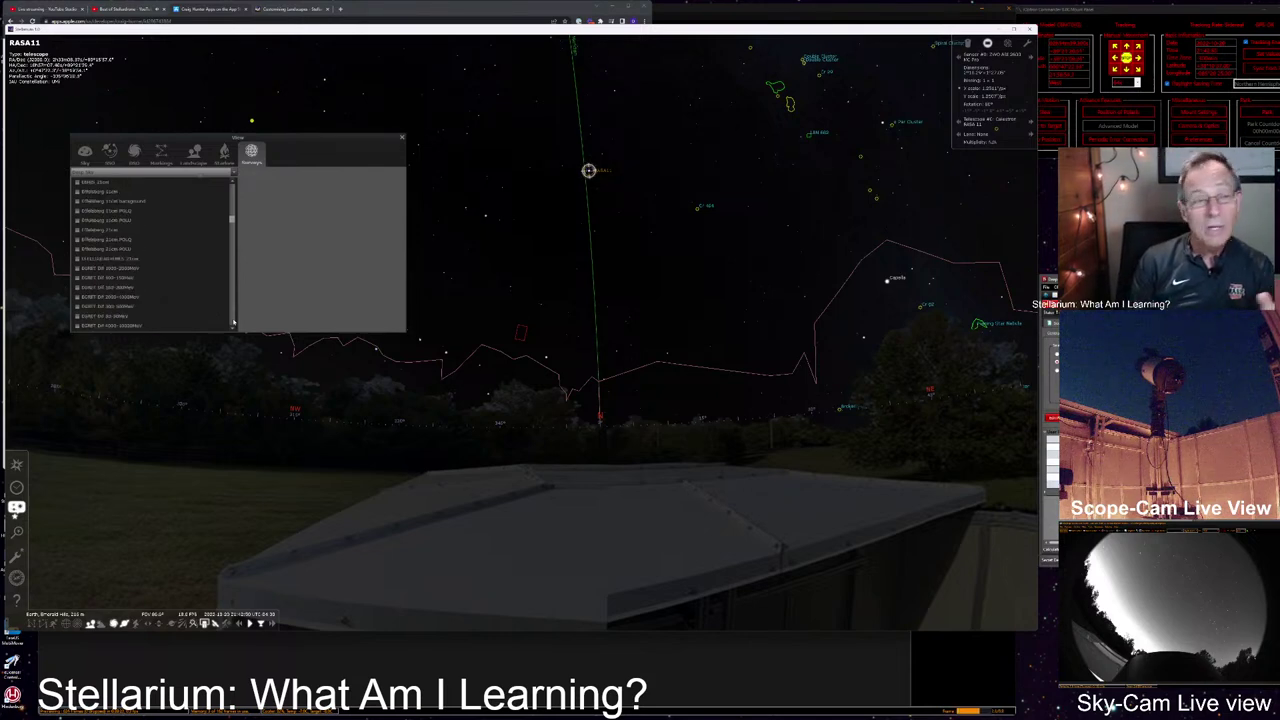
scroll(152, 255, down, 5)
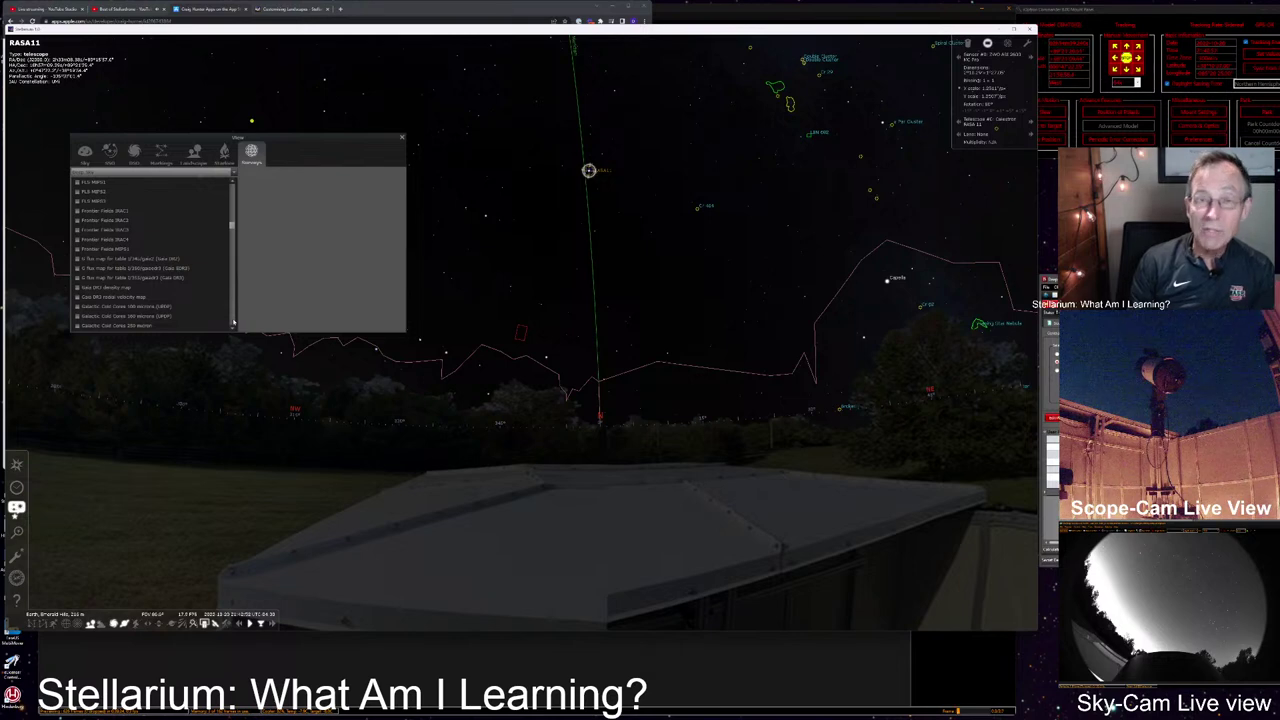
scroll(152, 255, down, 5)
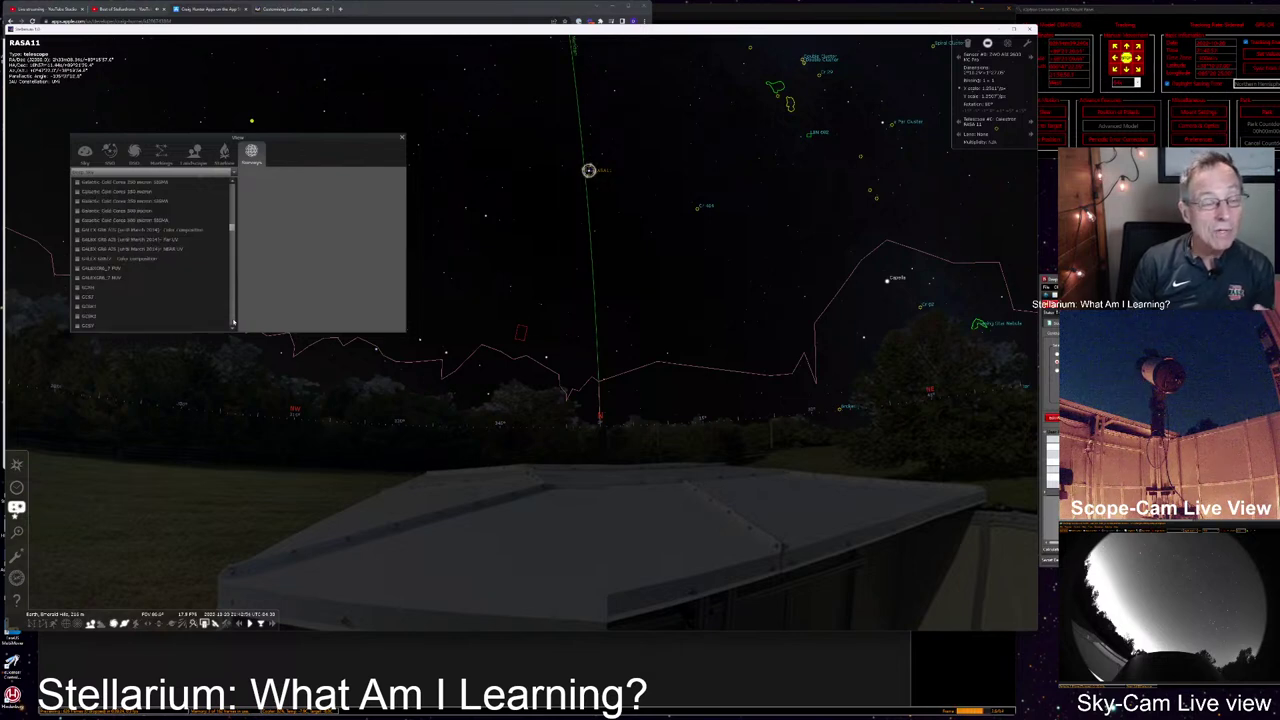
scroll(152, 255, down, 5)
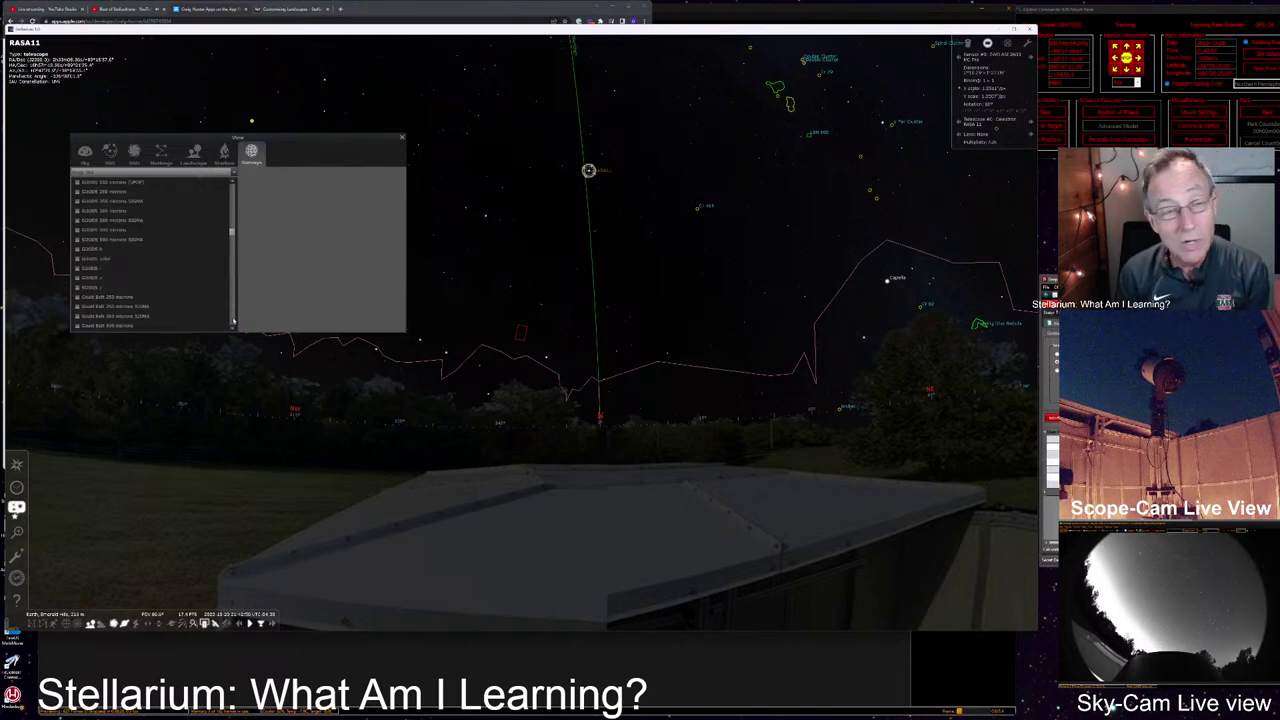
scroll(152, 255, down, 5)
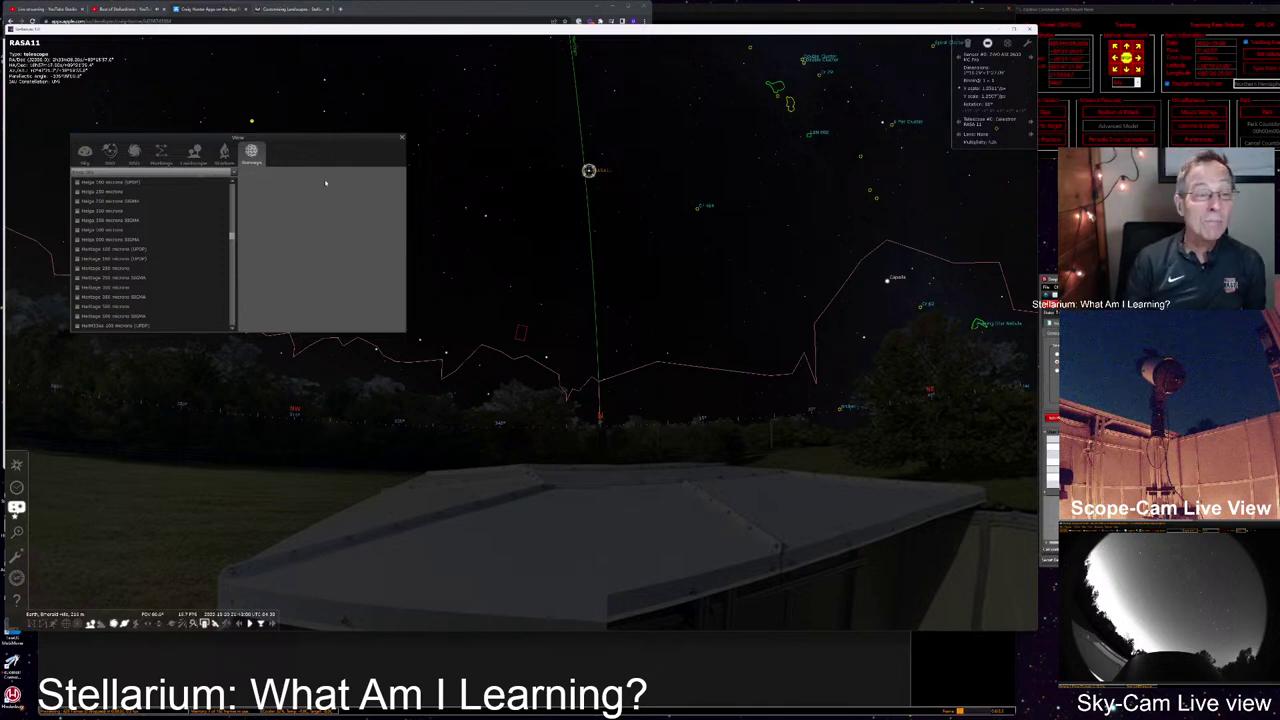
click(402, 138)
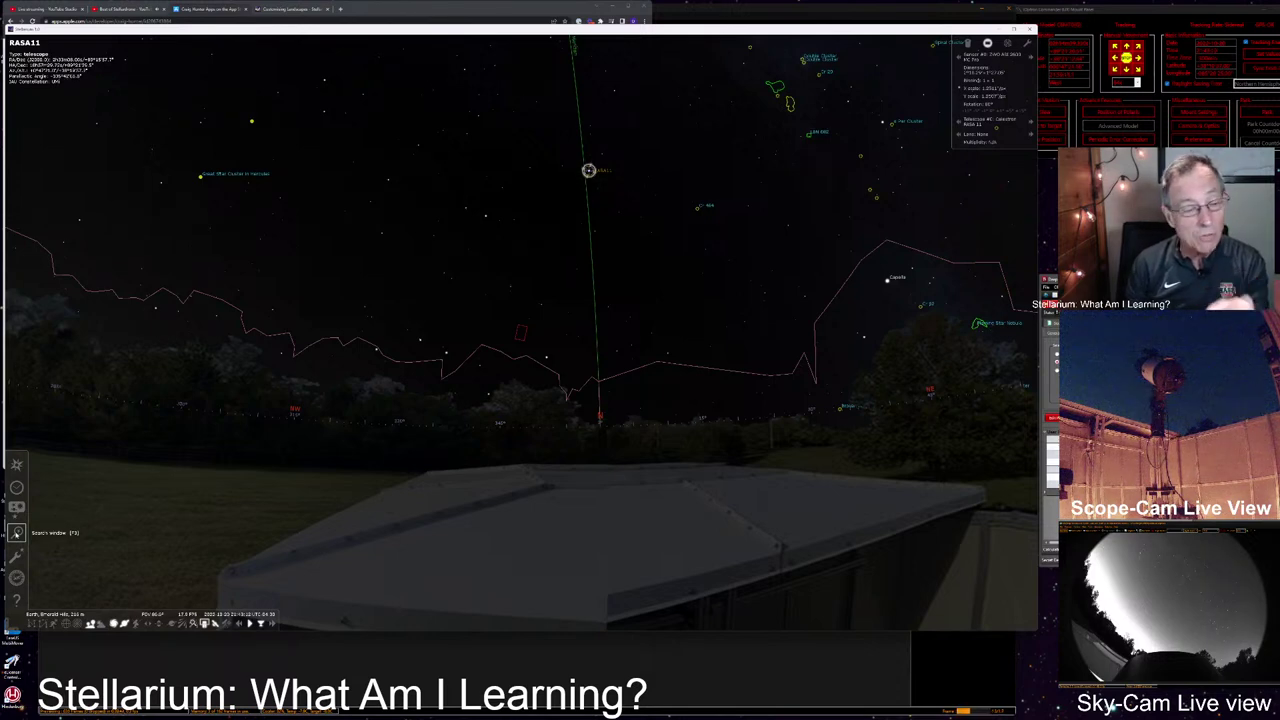
Step: Search for 'heart' and select the Heart Nebula
click(17, 532)
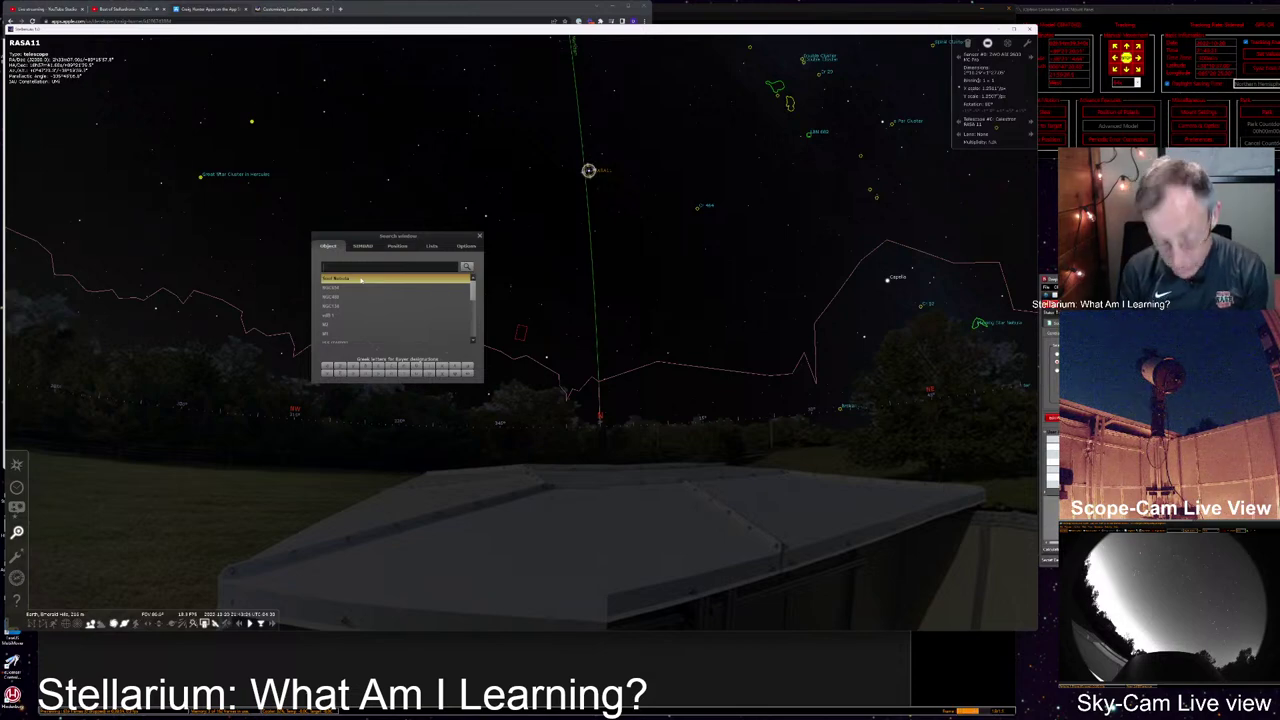
text(heart)
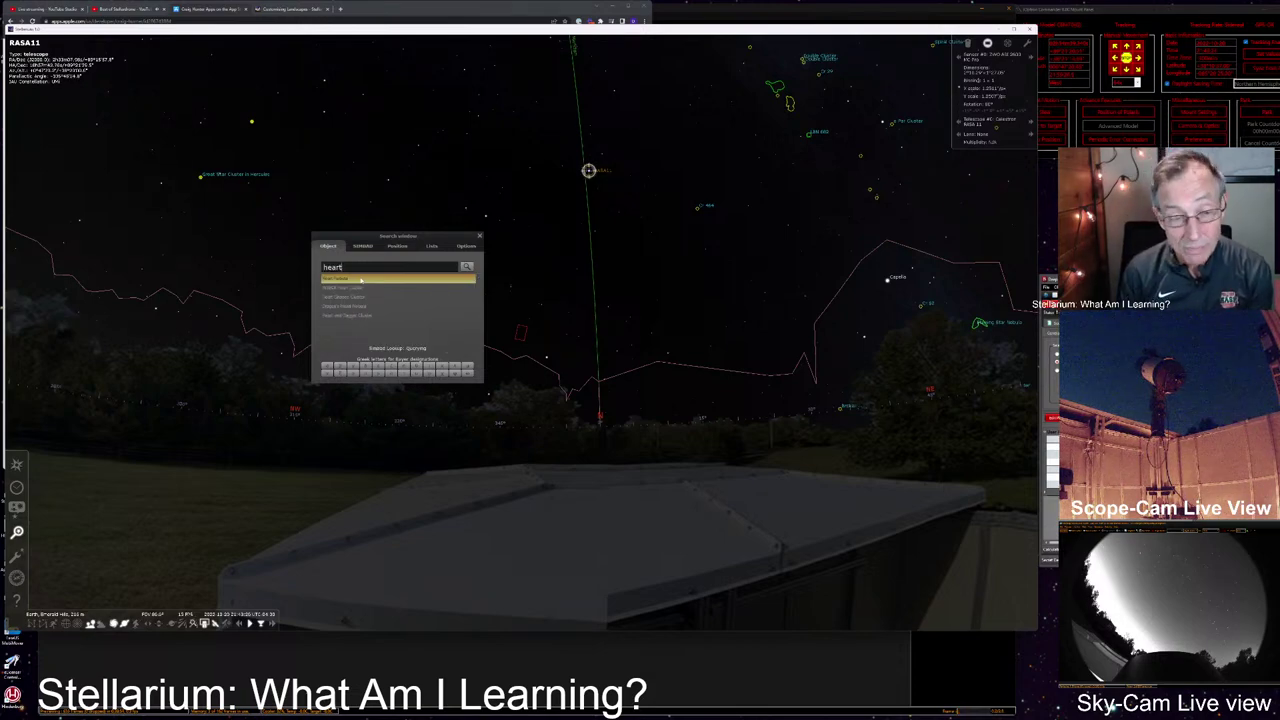
key(Return)
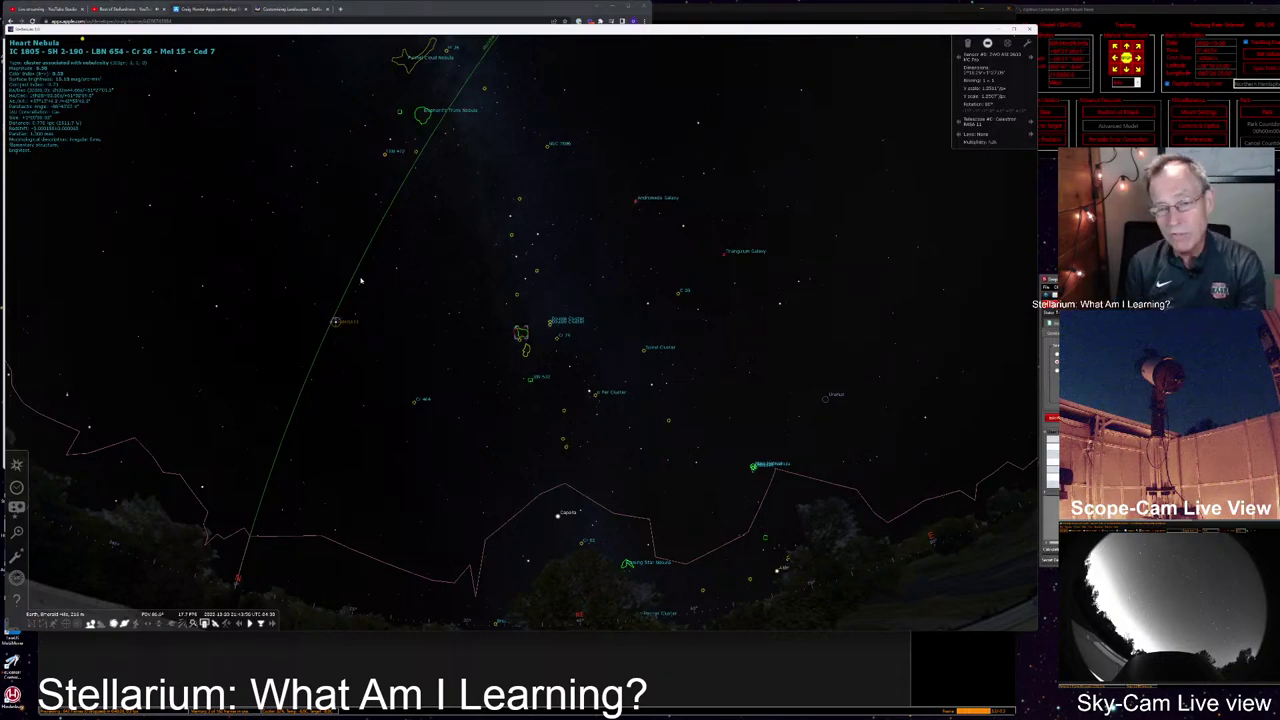
Step: Zoom onto the Heart Nebula, zoom out briefly, then zoom back in on it
key(slash)
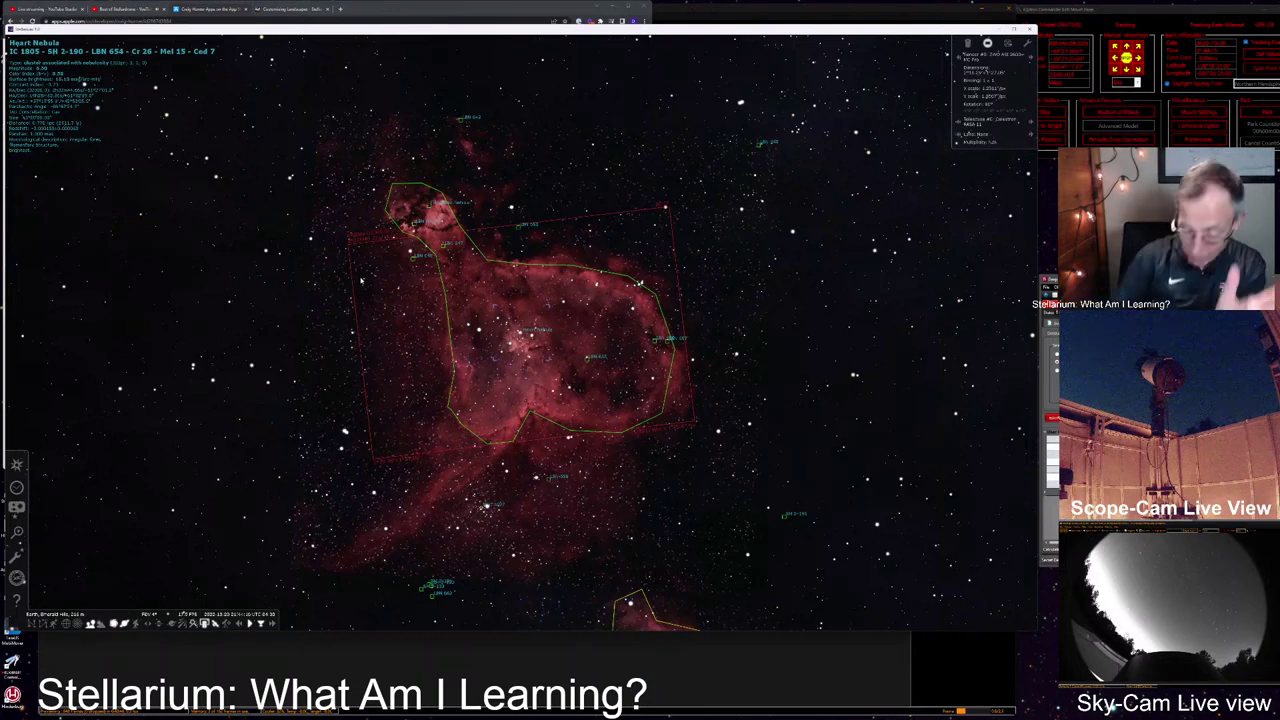
scroll(361, 281, down, 10)
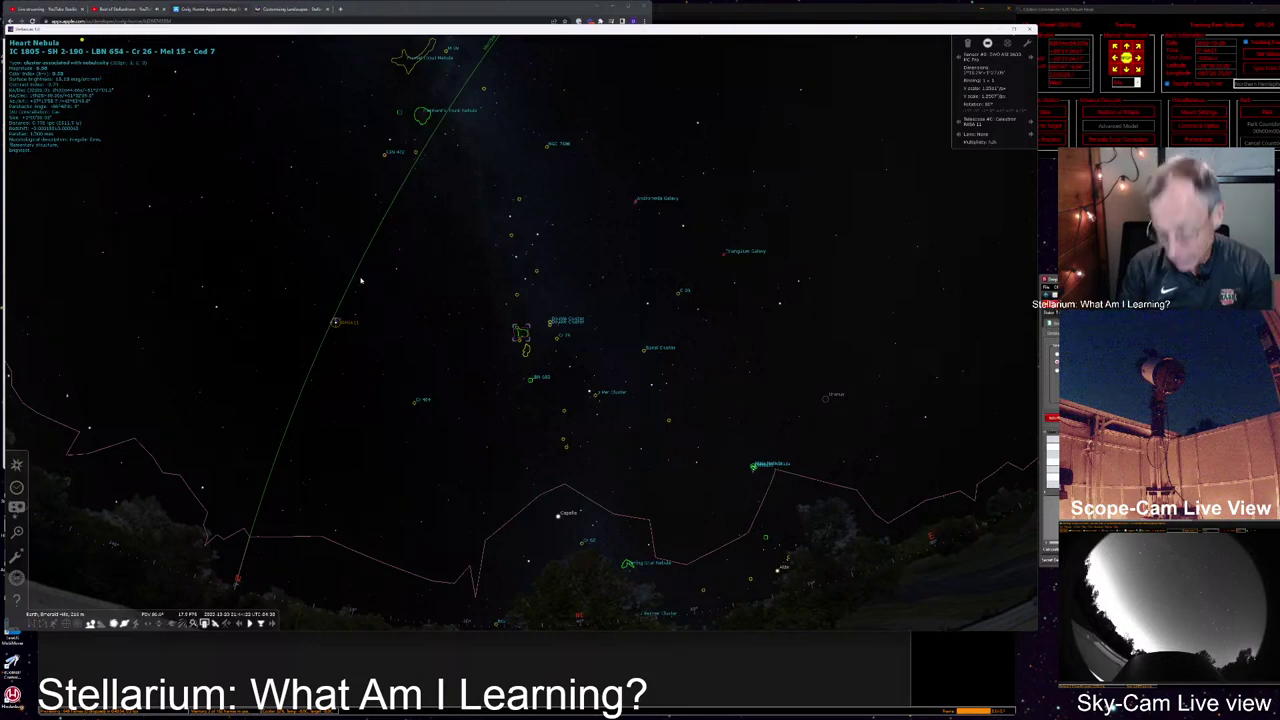
key(slash)
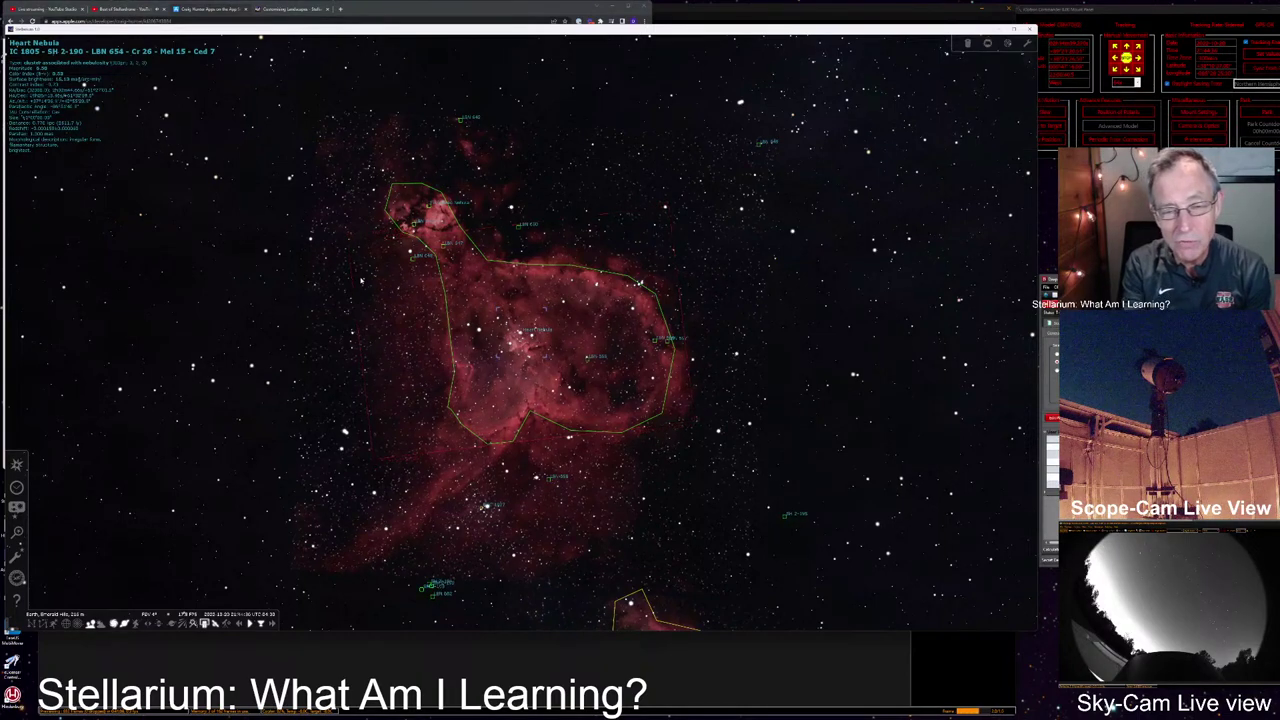
Step: Zoom further into the Heart Nebula and toggle on the Oculars CCD sensor frame
scroll(361, 281, up, 3)
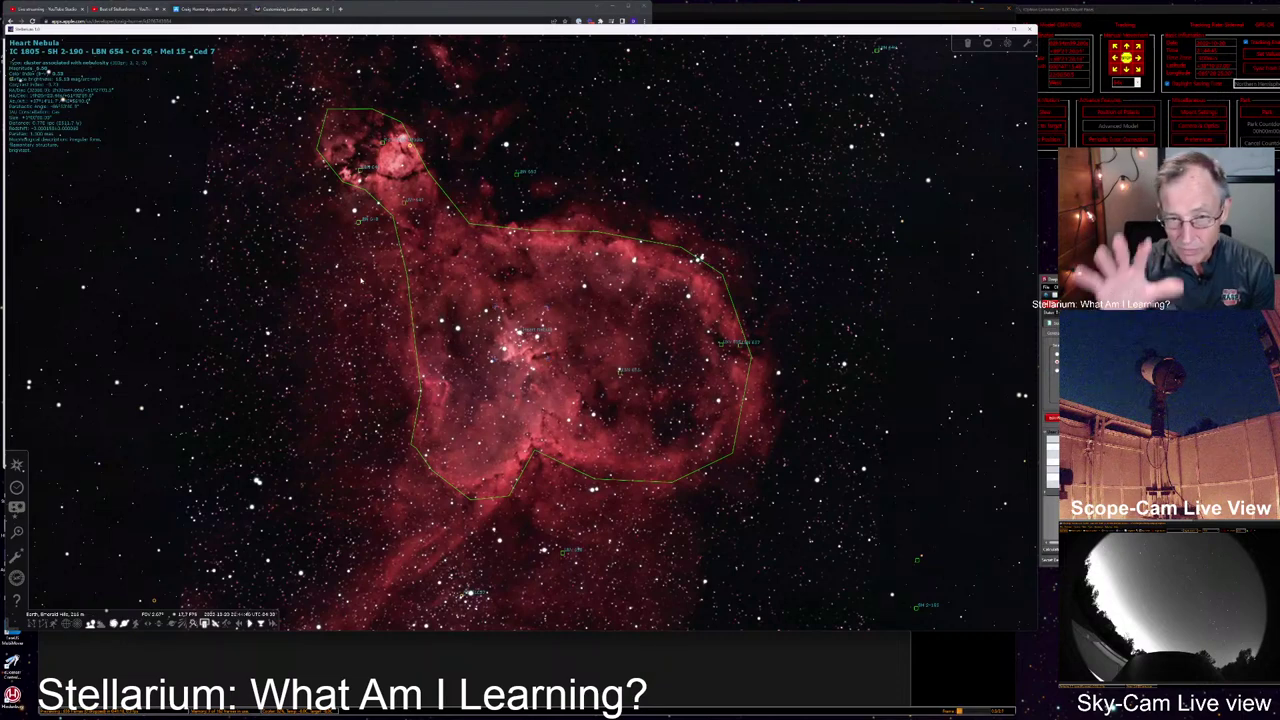
key(ctrl+shift+c)
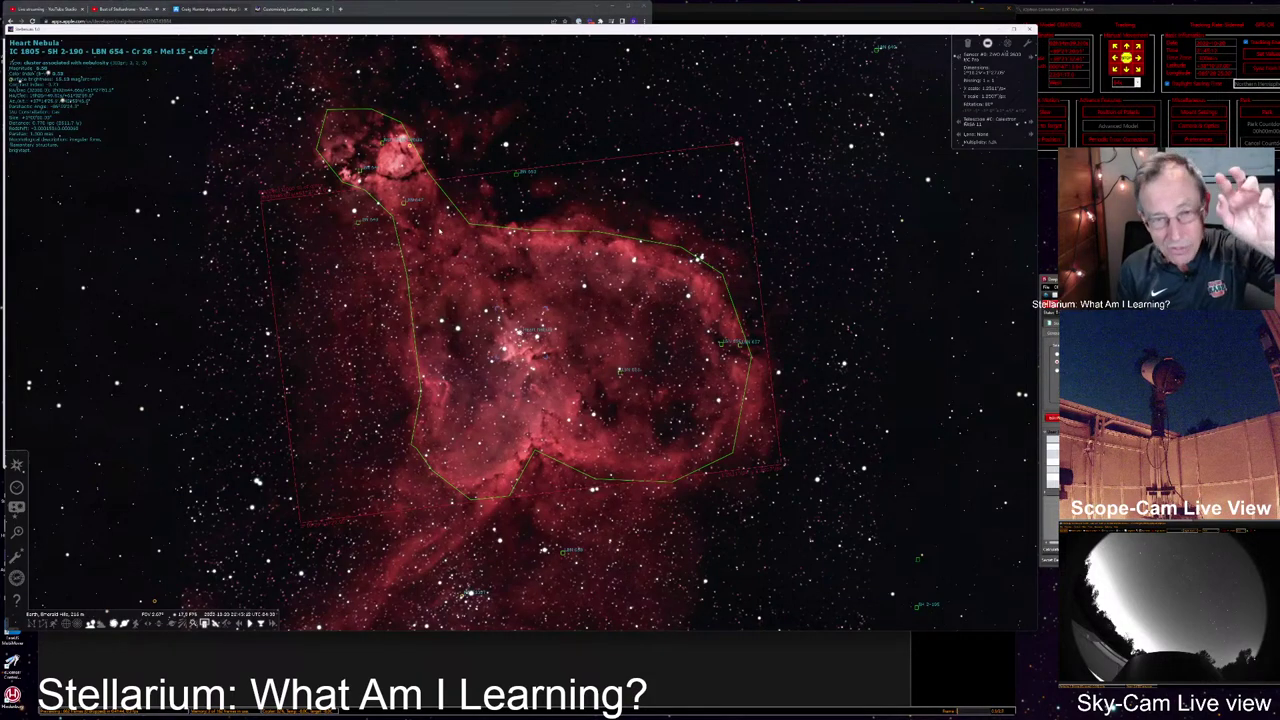
Step: Zoom in slightly, then zoom far out to a wide star field above the horizon
scroll(520, 330, up, 3)
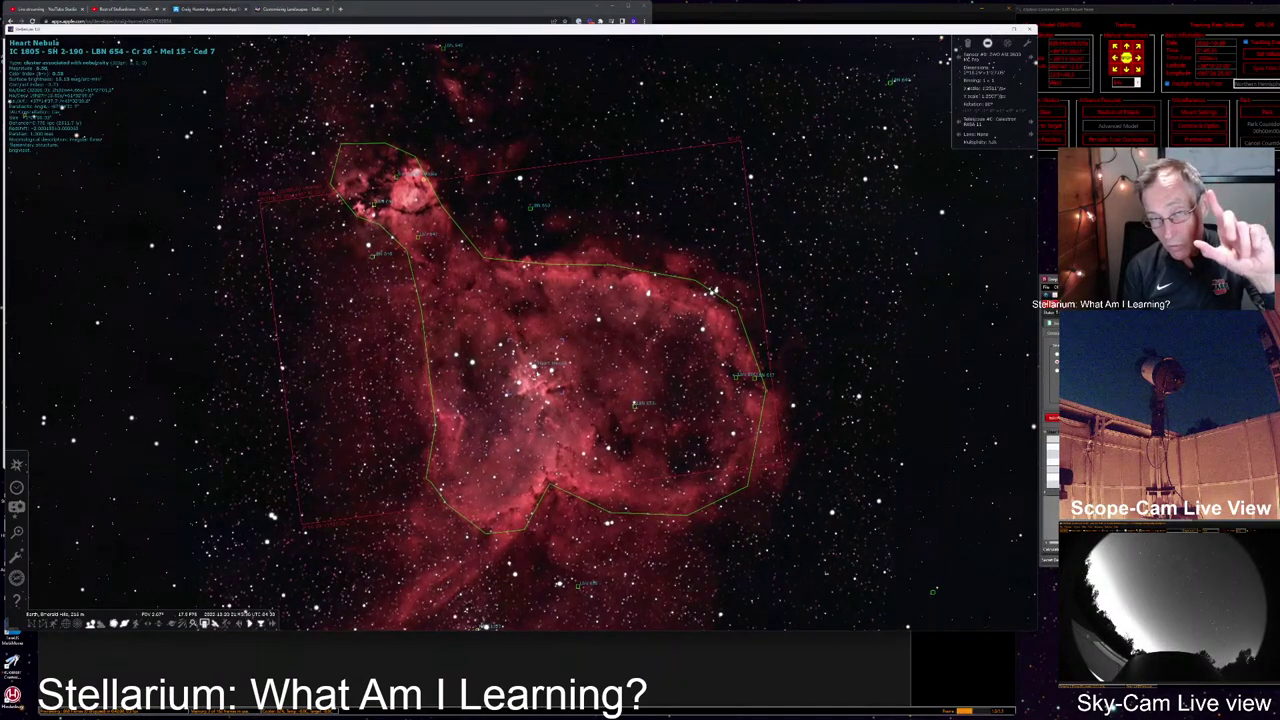
scroll(530, 370, down, 10)
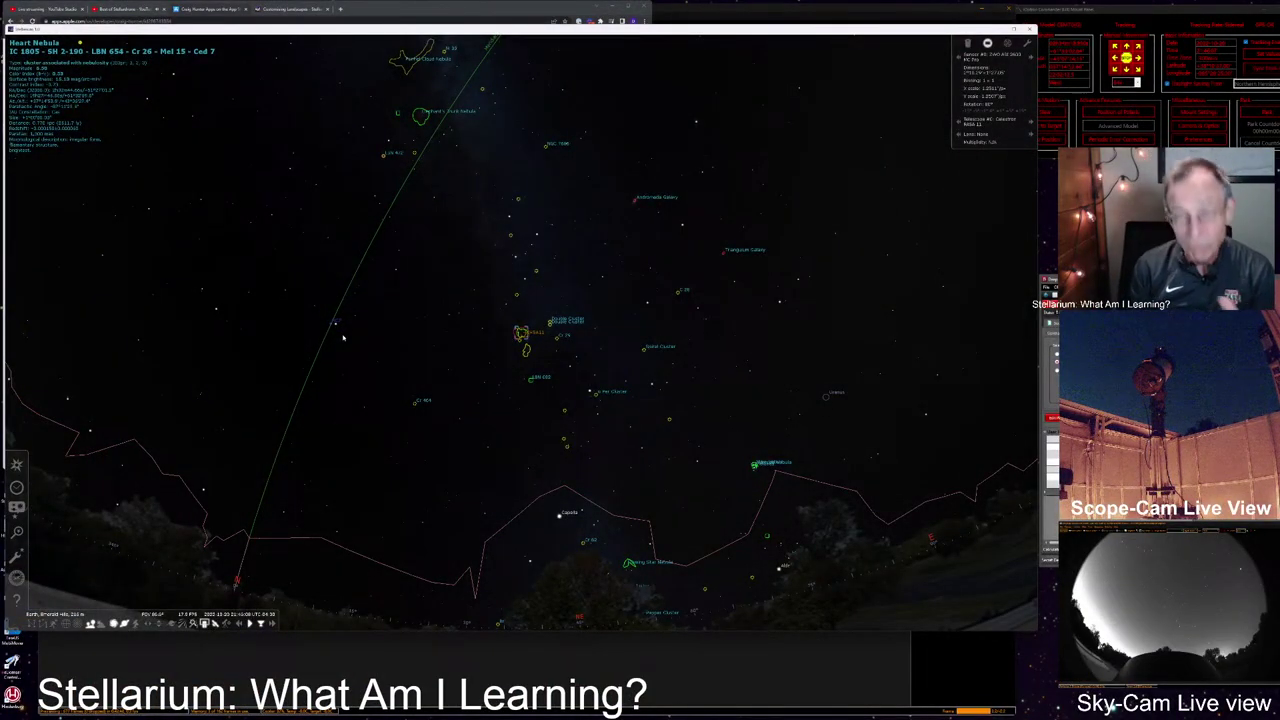
Step: Zoom back onto the Heart Nebula, then bring the SharpCap capture window forward
key(slash)
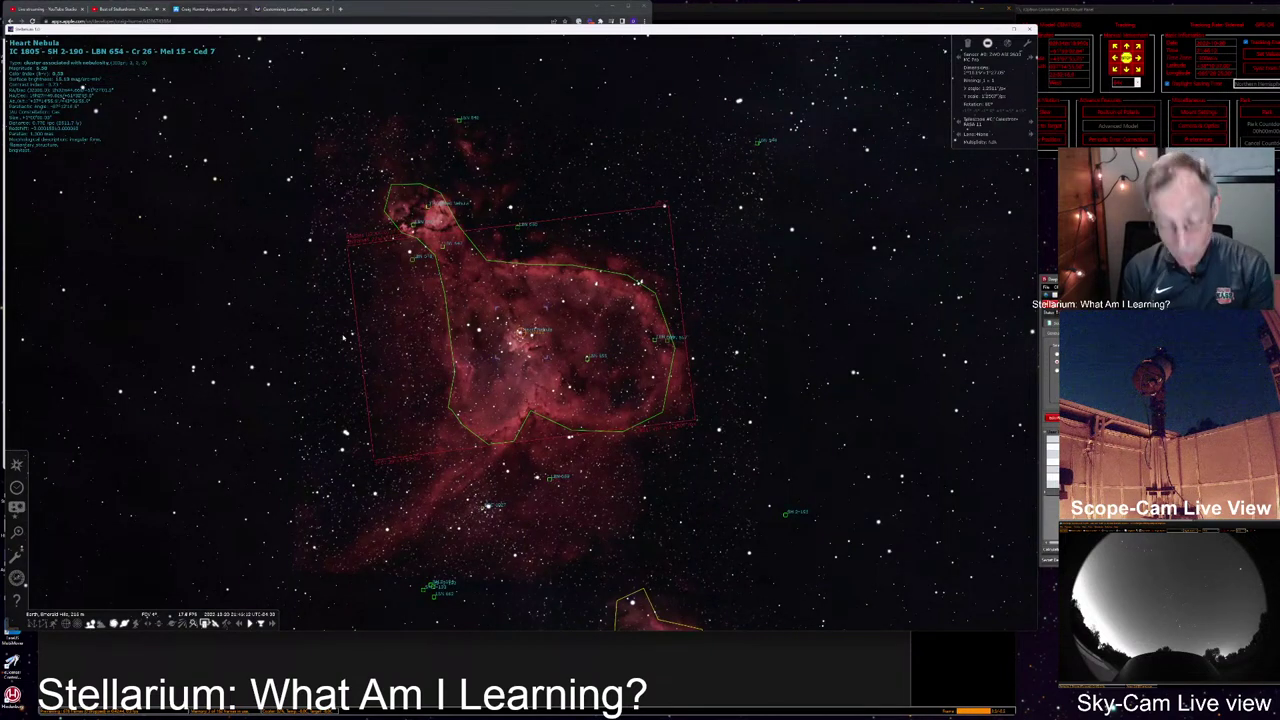
key(alt+Tab)
key(Tab)
key(Tab)
key(Tab)
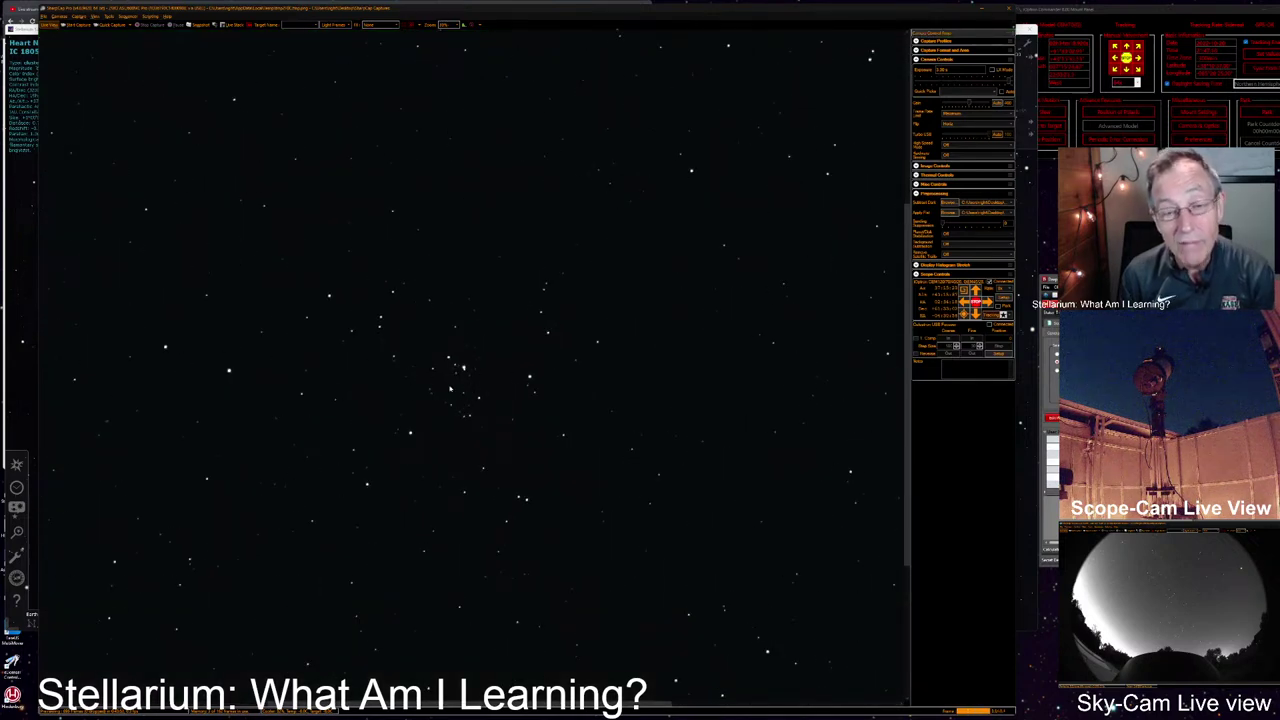
Step: Set SharpCap's exposure to 20 seconds and start Live Stack on the star field
key(alt+Tab)
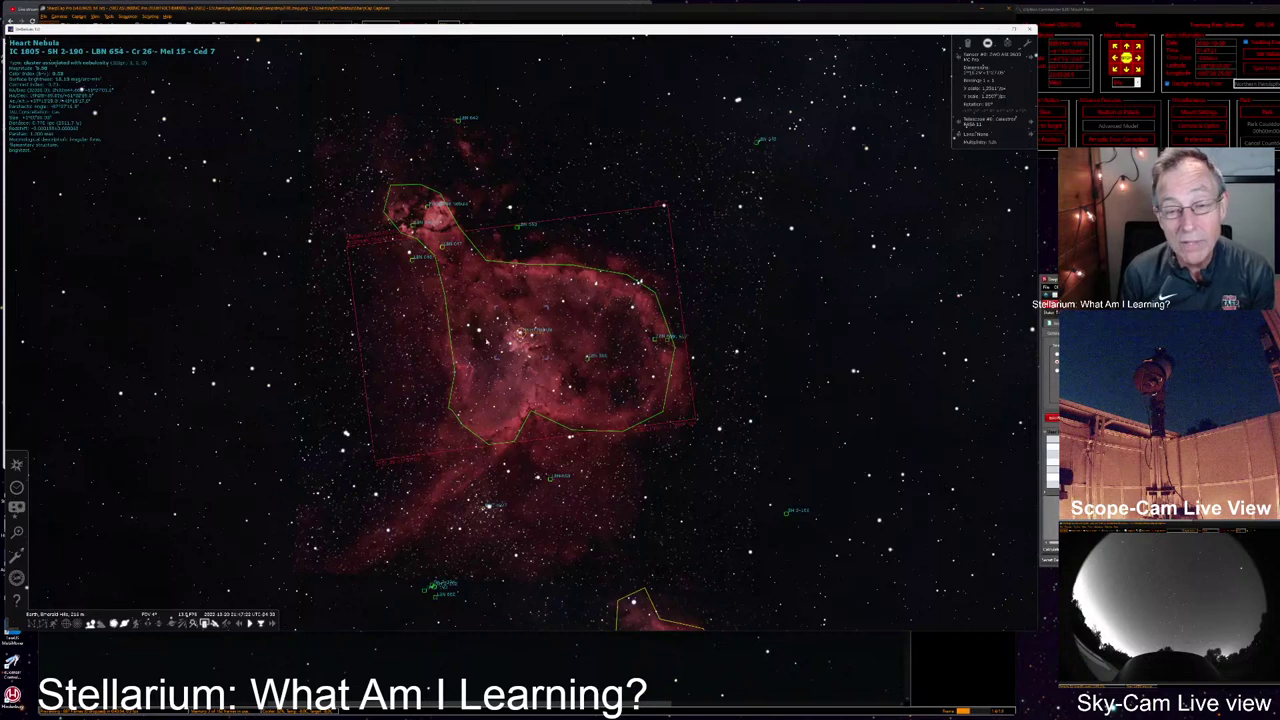
key(alt+Tab)
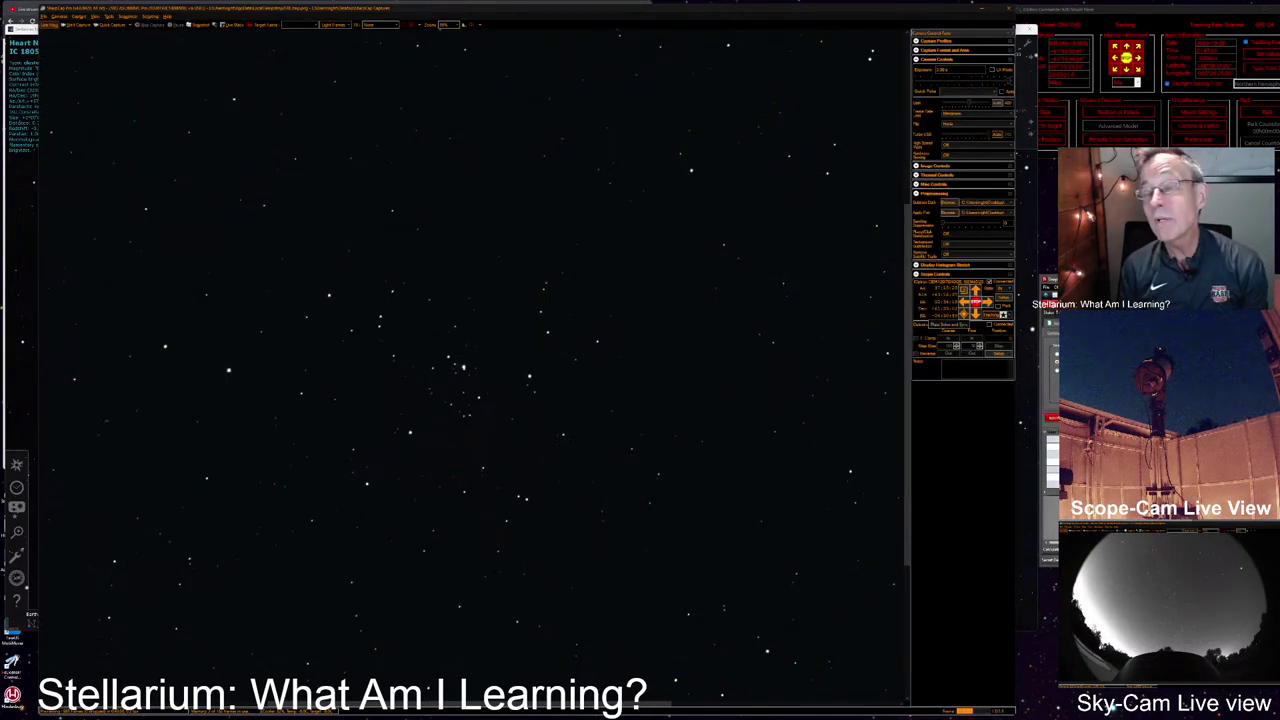
click(940, 70)
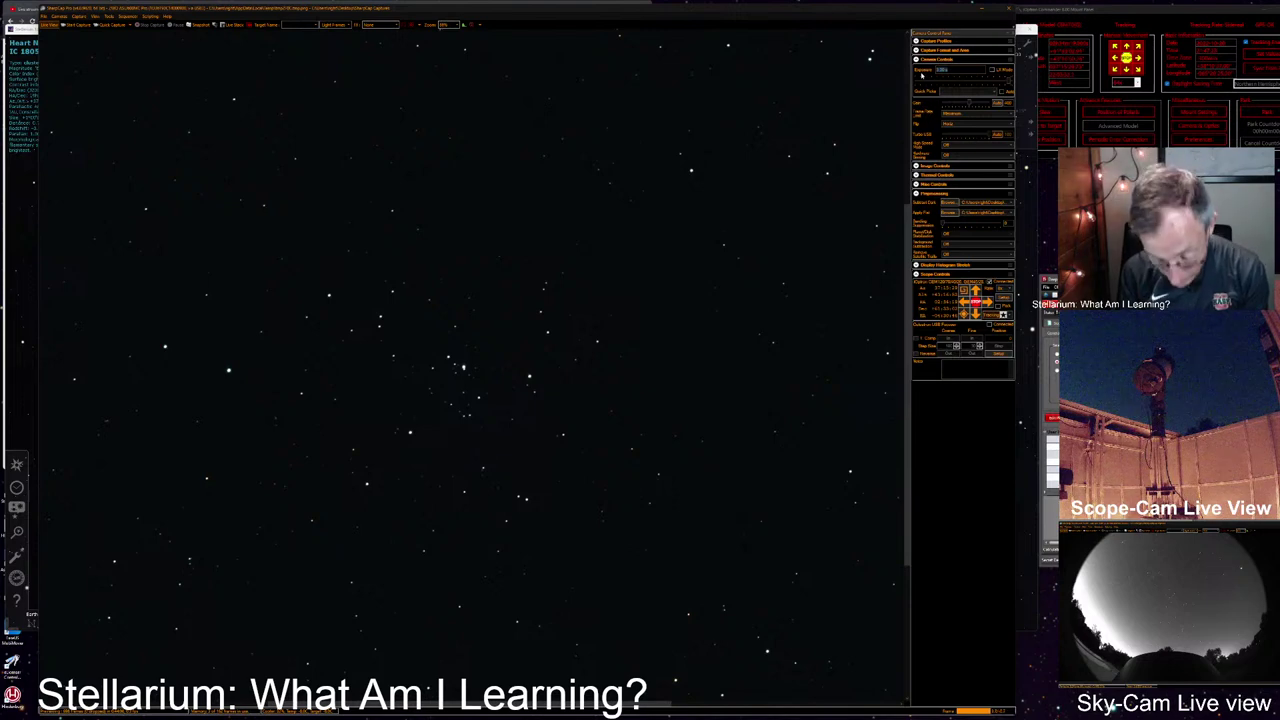
text(20)
key(Return)
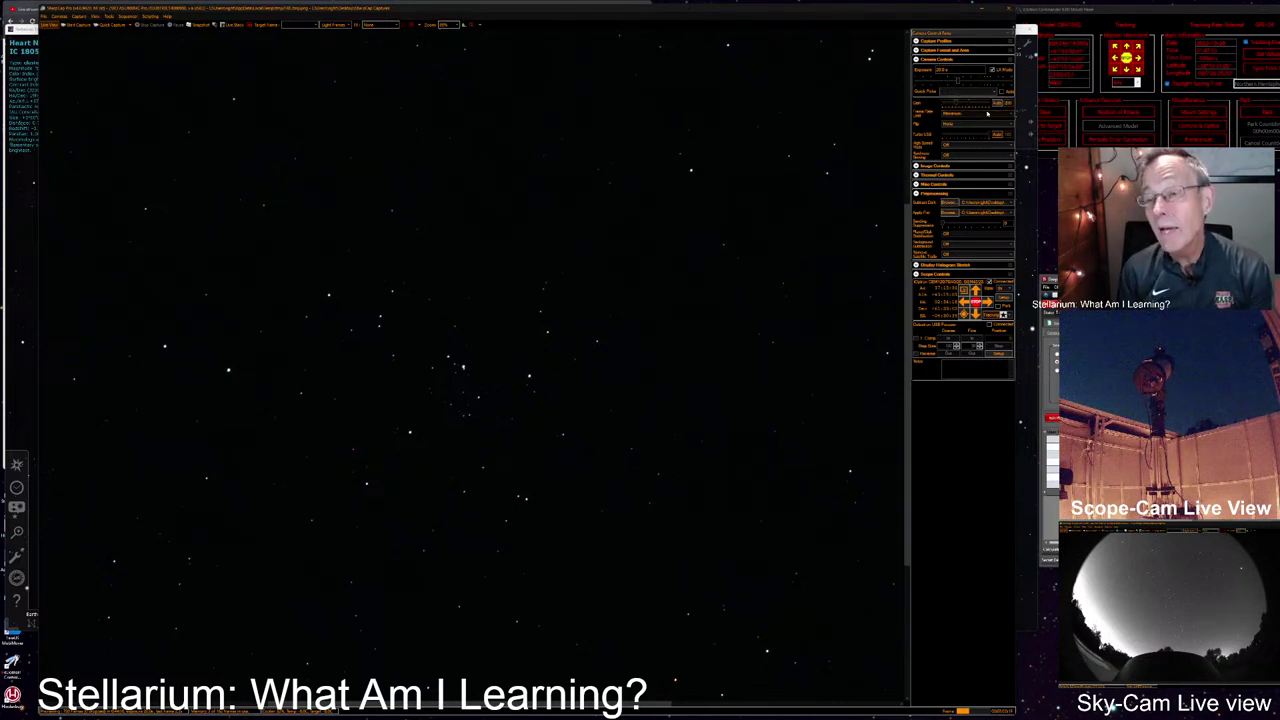
click(222, 26)
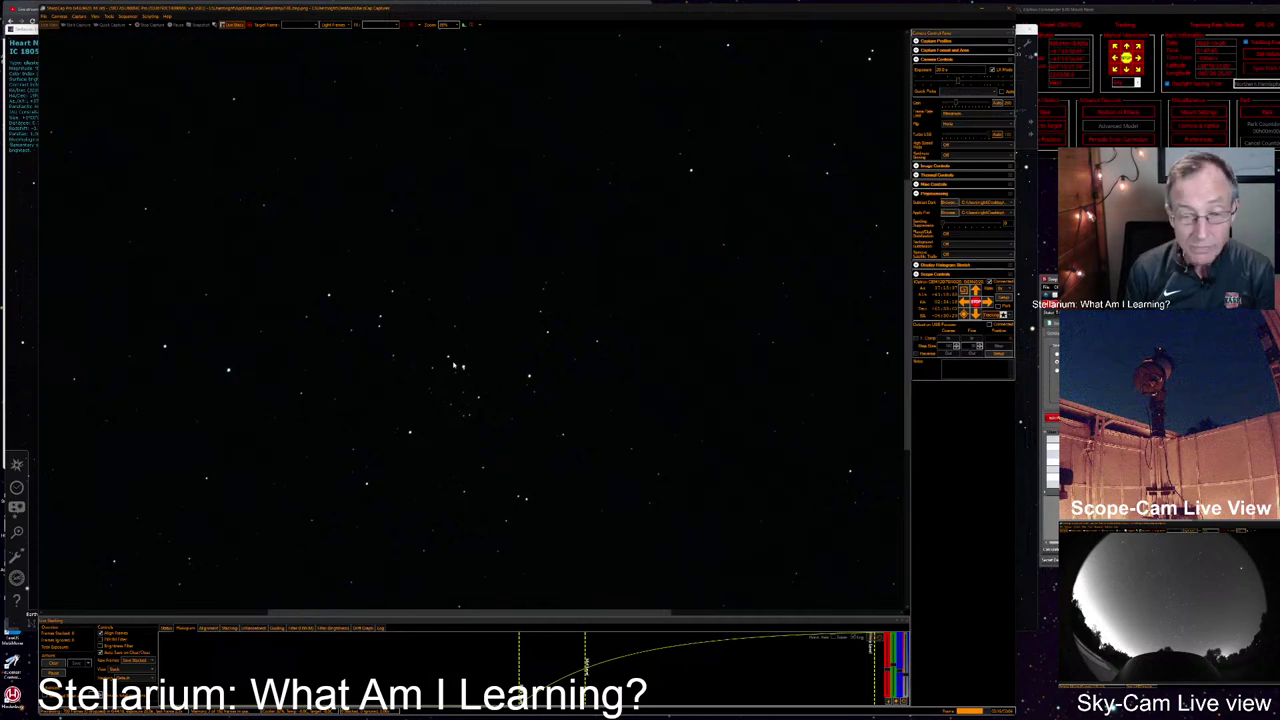
Step: Zoom out on the live-stacked image, then return to Stellarium's Heart Nebula view
scroll(455, 366, down, 1)
scroll(455, 366, down, 3)
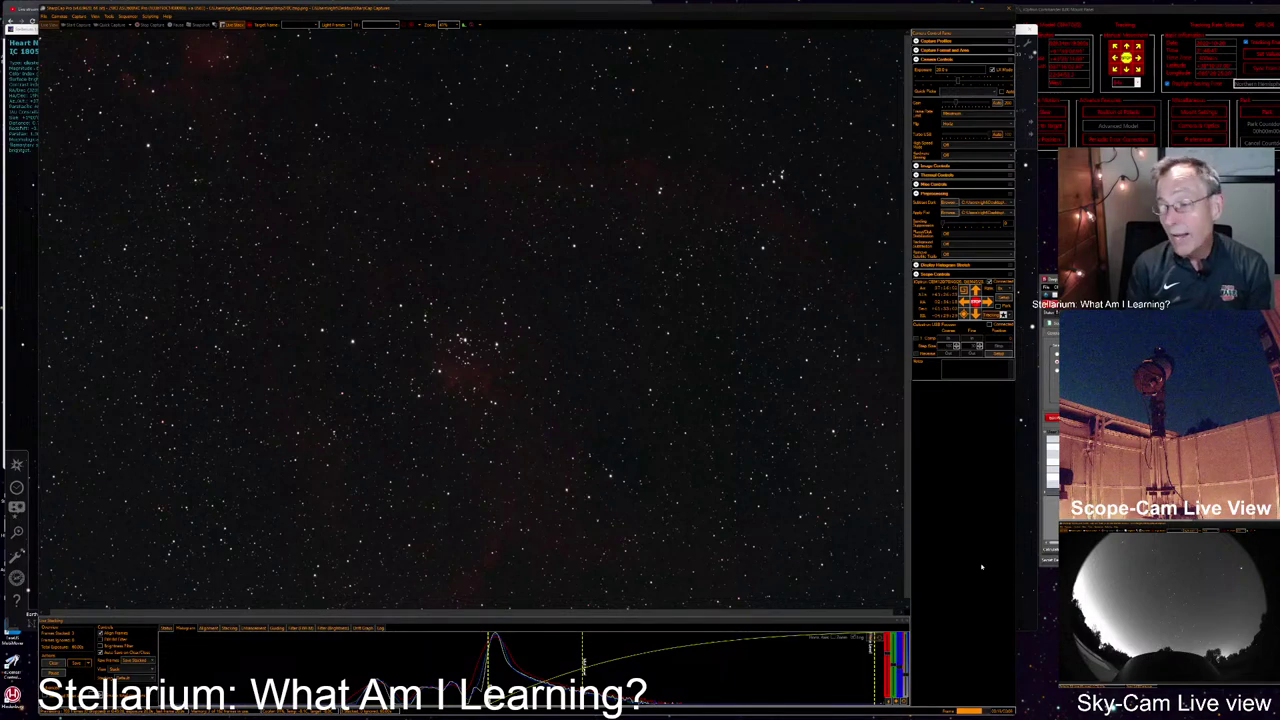
key(alt+Tab)
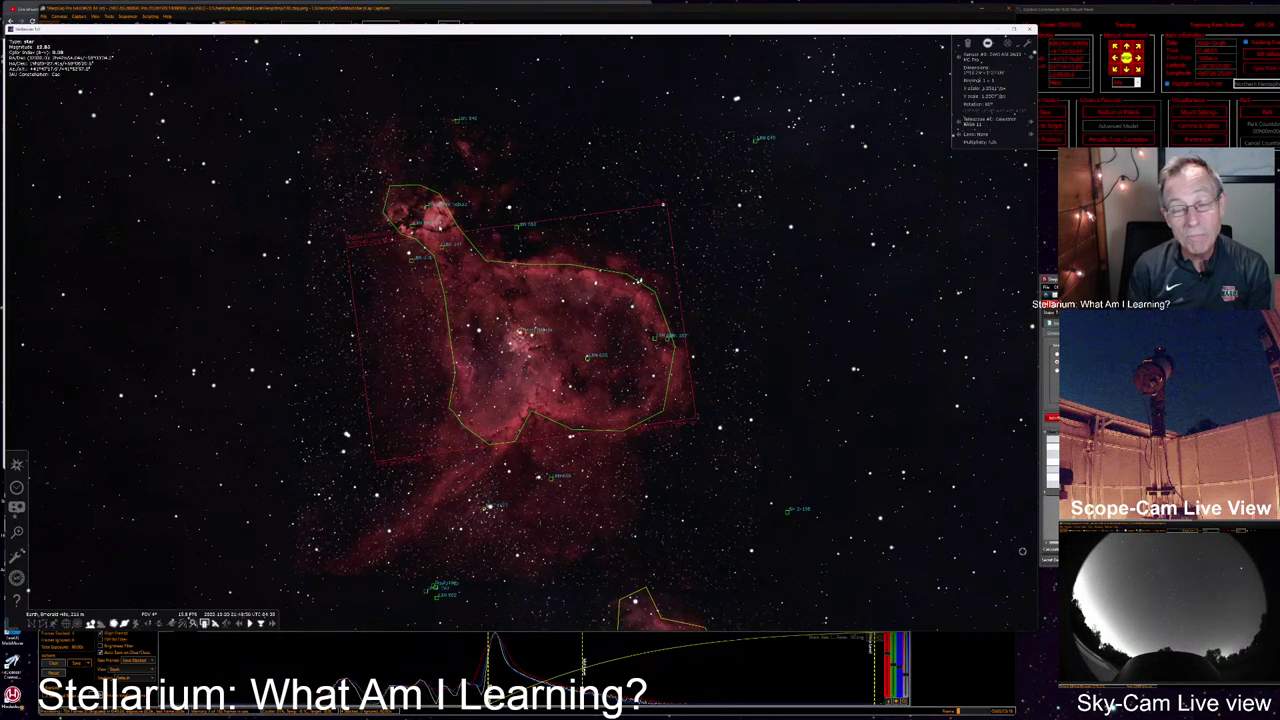
Step: Bring the SharpCap live-stacked star image in front of Stellarium
click(926, 645)
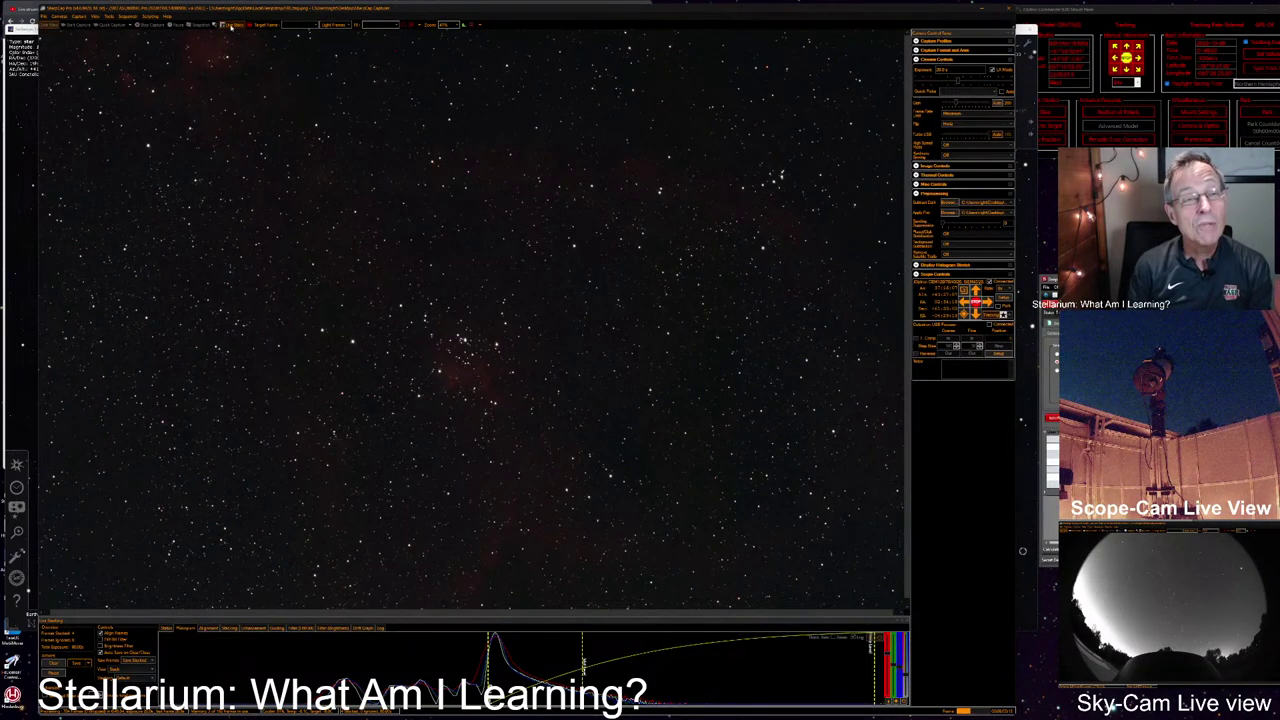
Step: Stop SharpCap's live stacking of the star field
click(231, 26)
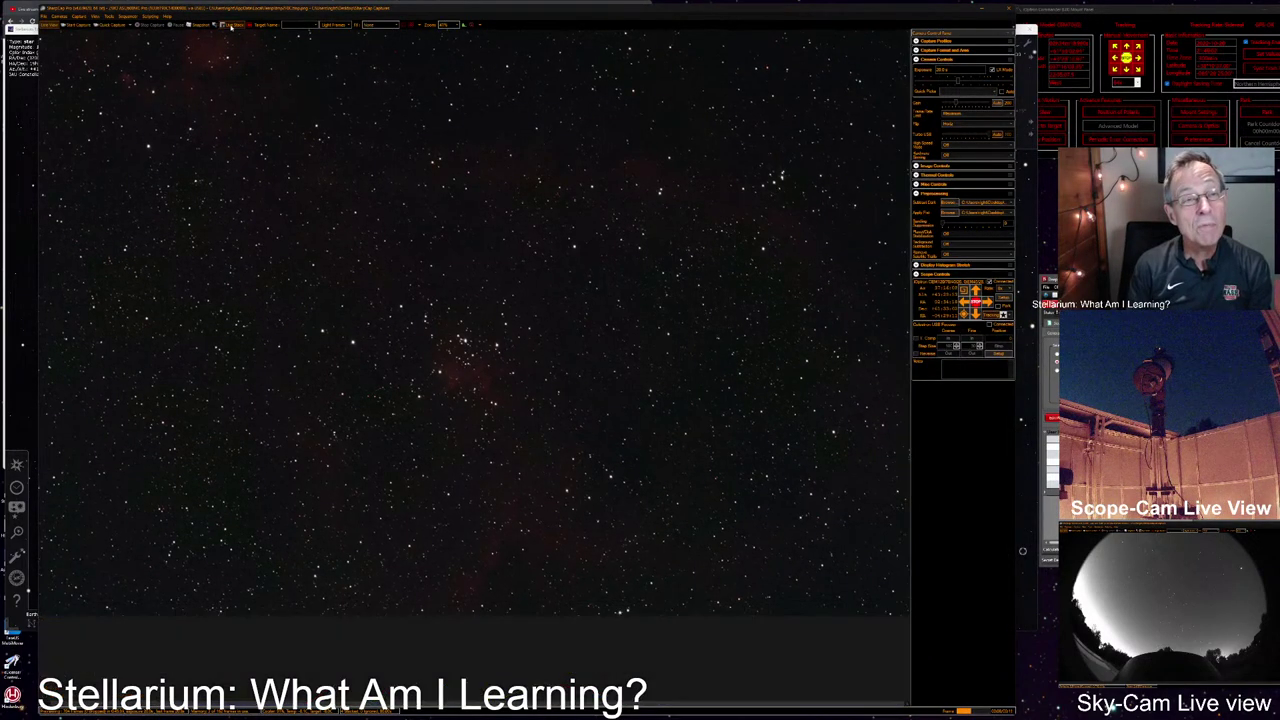
Step: Bring Stellarium's Heart Nebula close-up with the sensor frame back to the front
click(1026, 515)
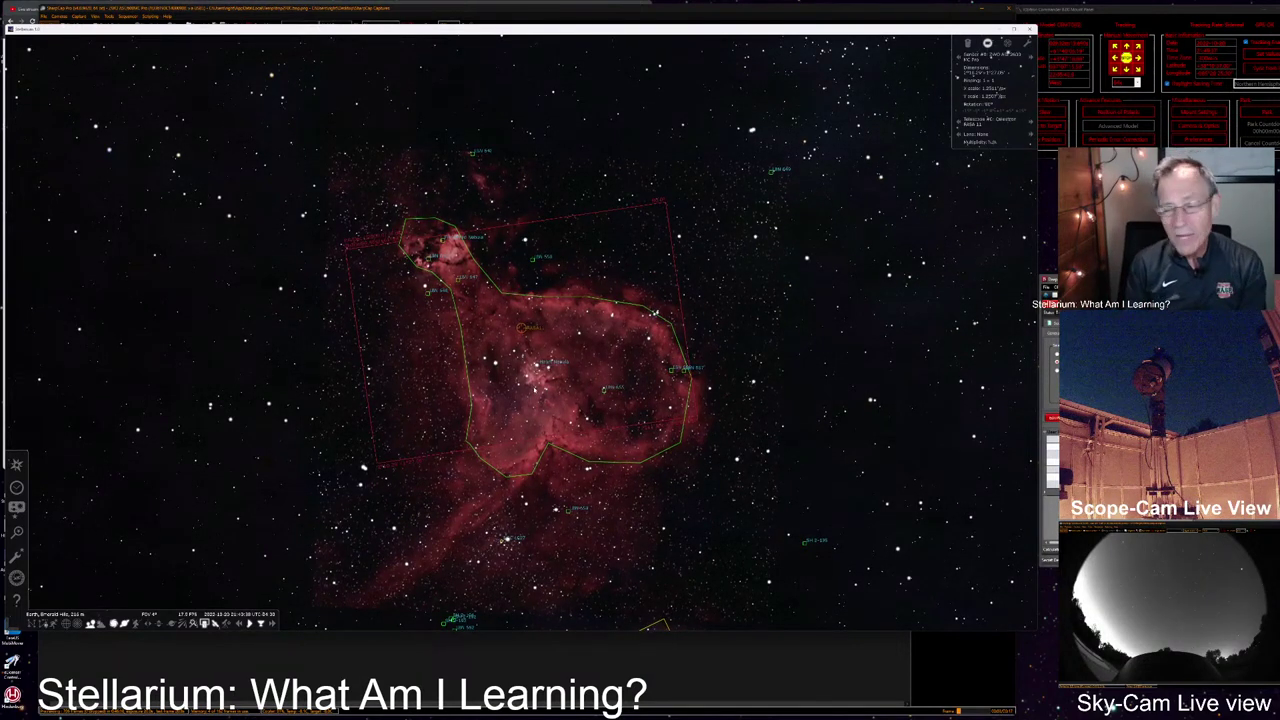
Step: Bring SharpCap's unstacked live camera frames back in front of Stellarium
click(944, 675)
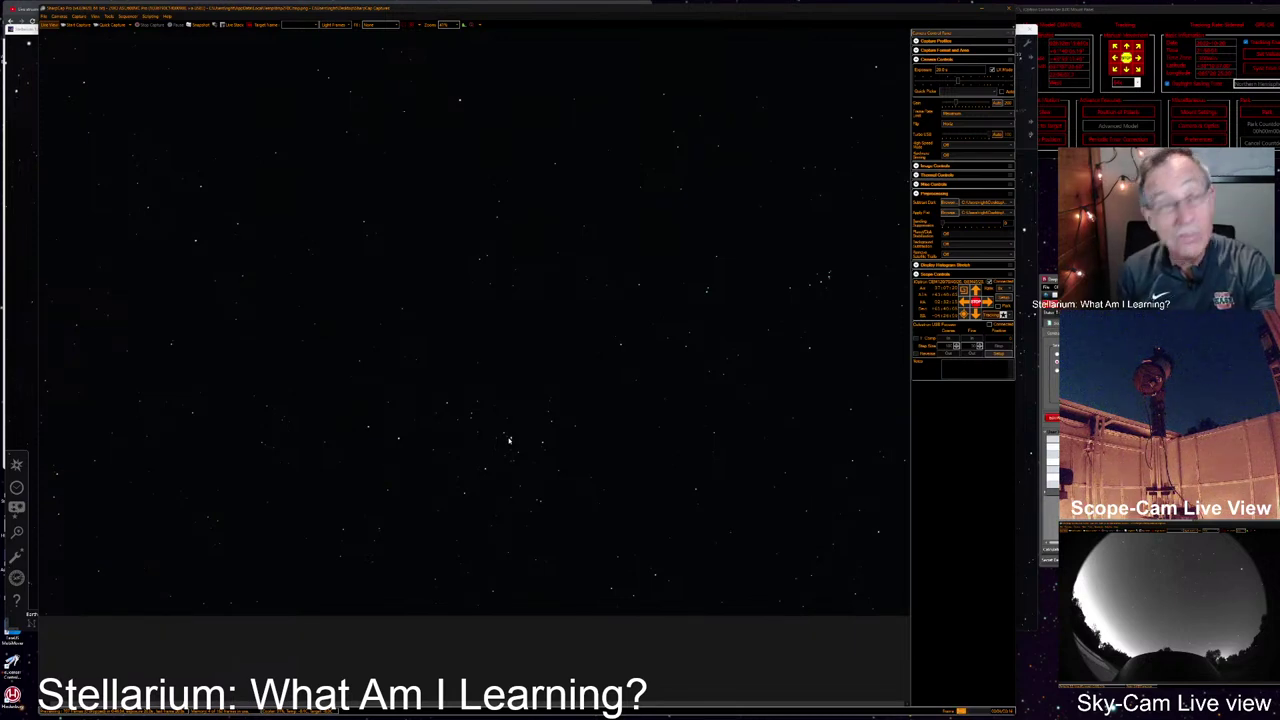
Step: Restart SharpCap live stacking, then cycle through the open windows with Alt+Tab
click(232, 25)
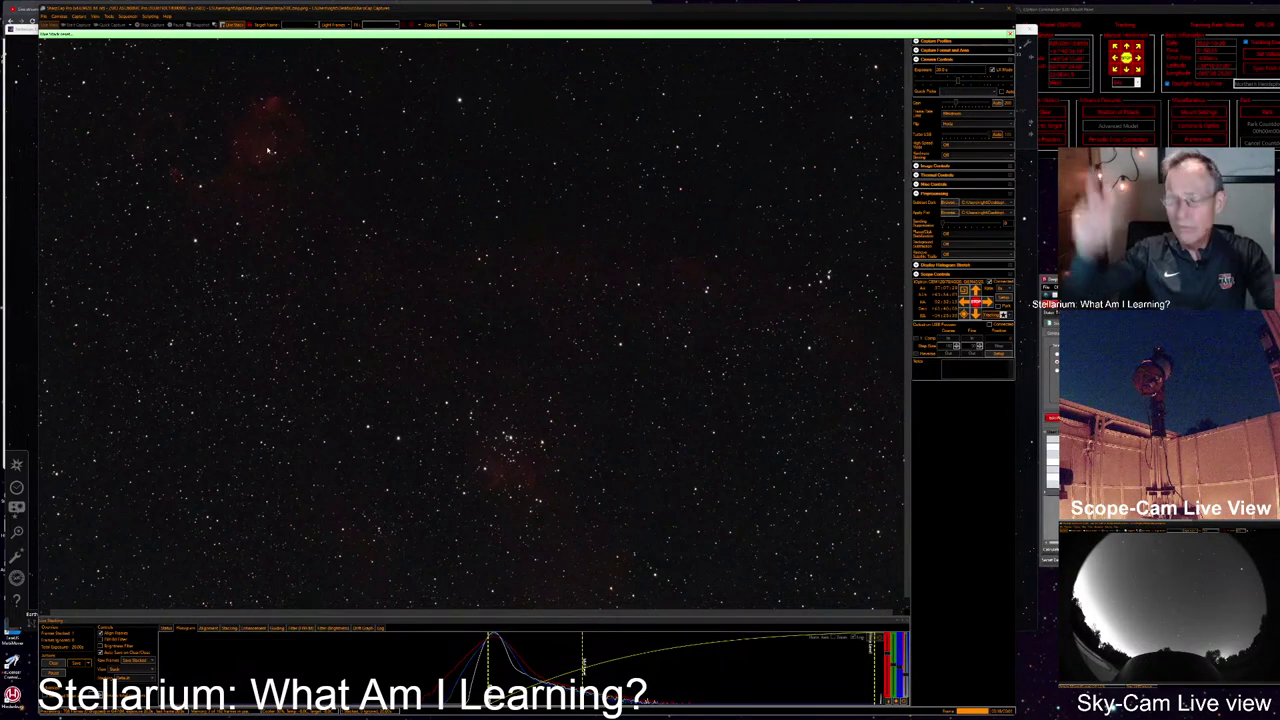
key(alt+Tab)
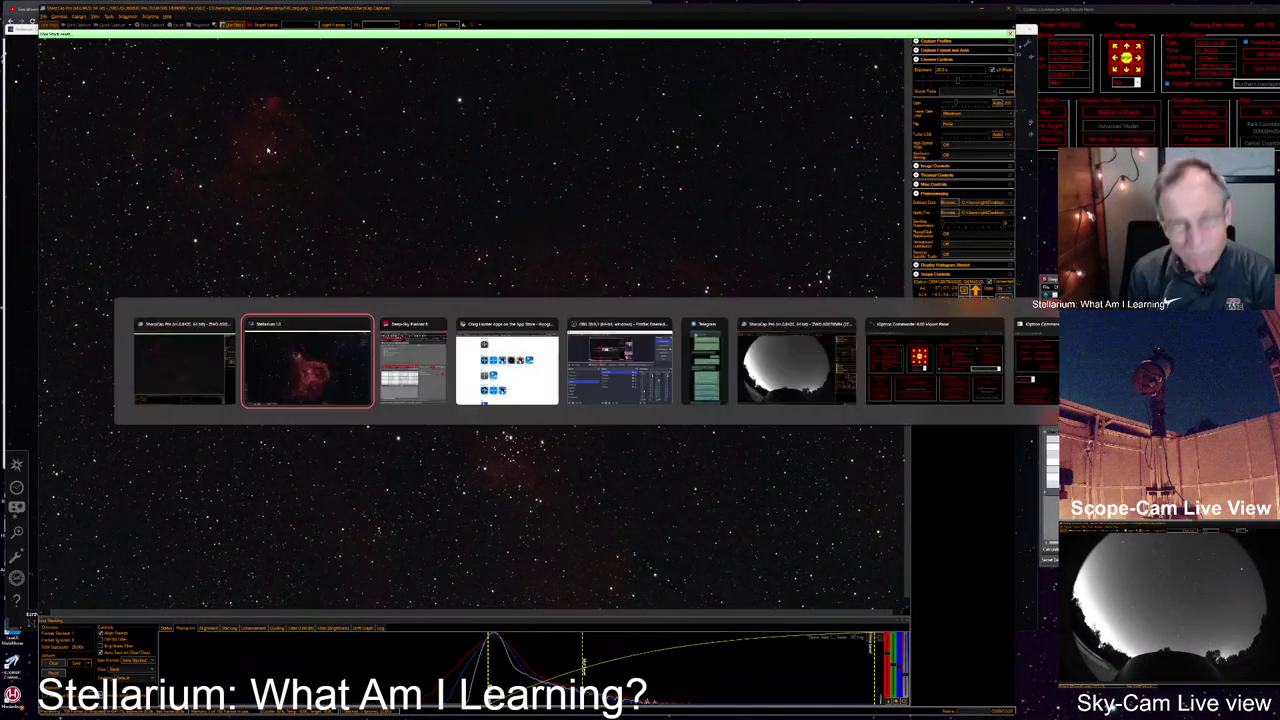
key(Tab)
key(Tab)
key(Tab)
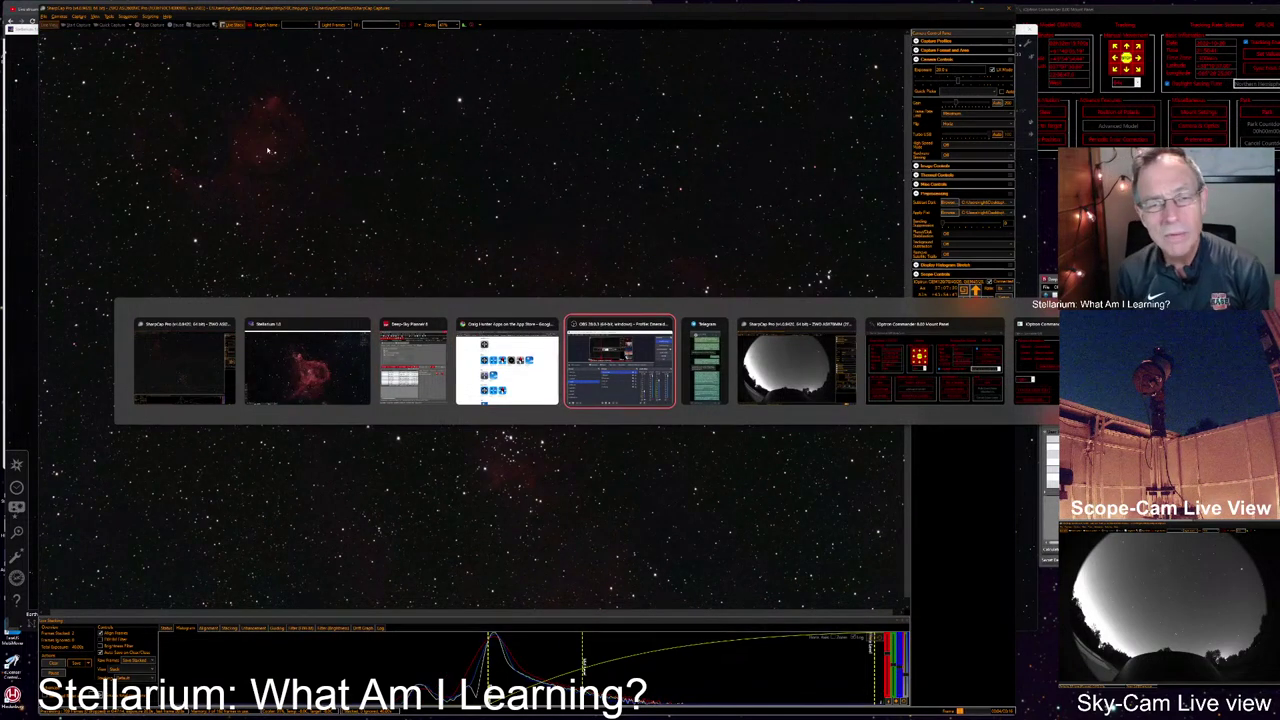
key(Tab)
key(Tab)
key(Tab)
key(Tab)
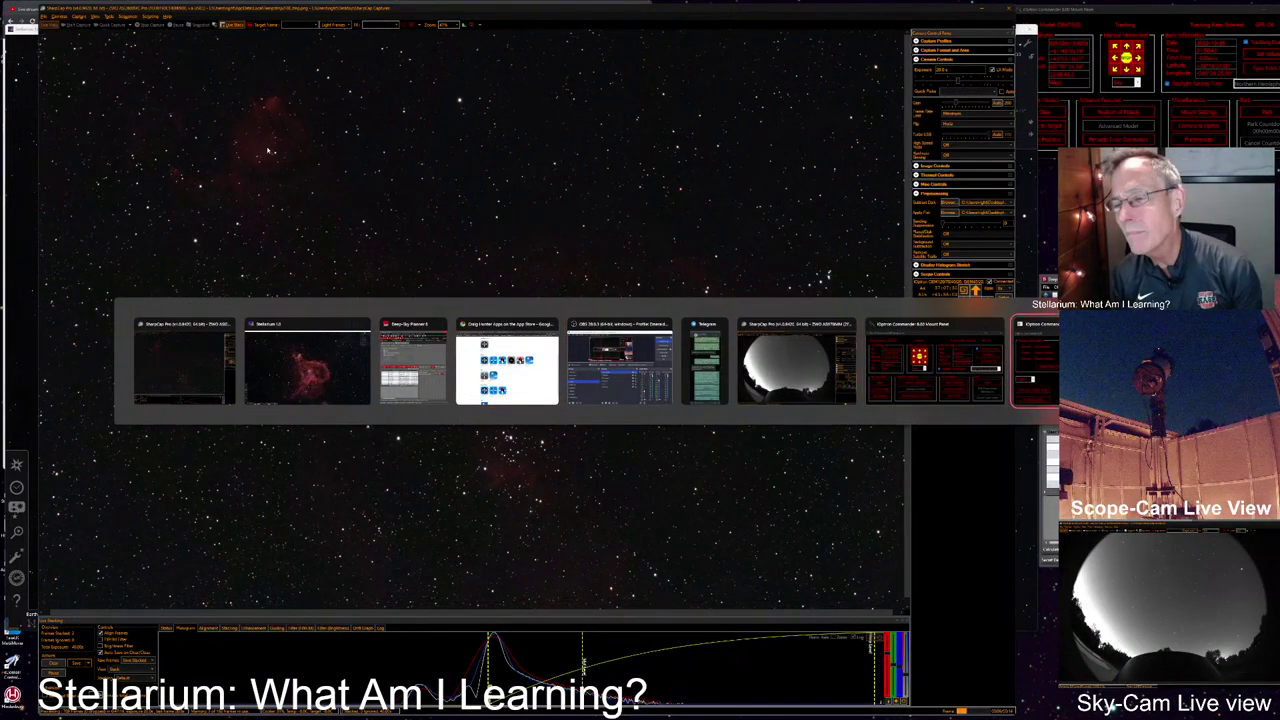
Step: Expand and read the OTA: RASA 11 specs in the Notion notes, then return to SharpCap
key(alt)
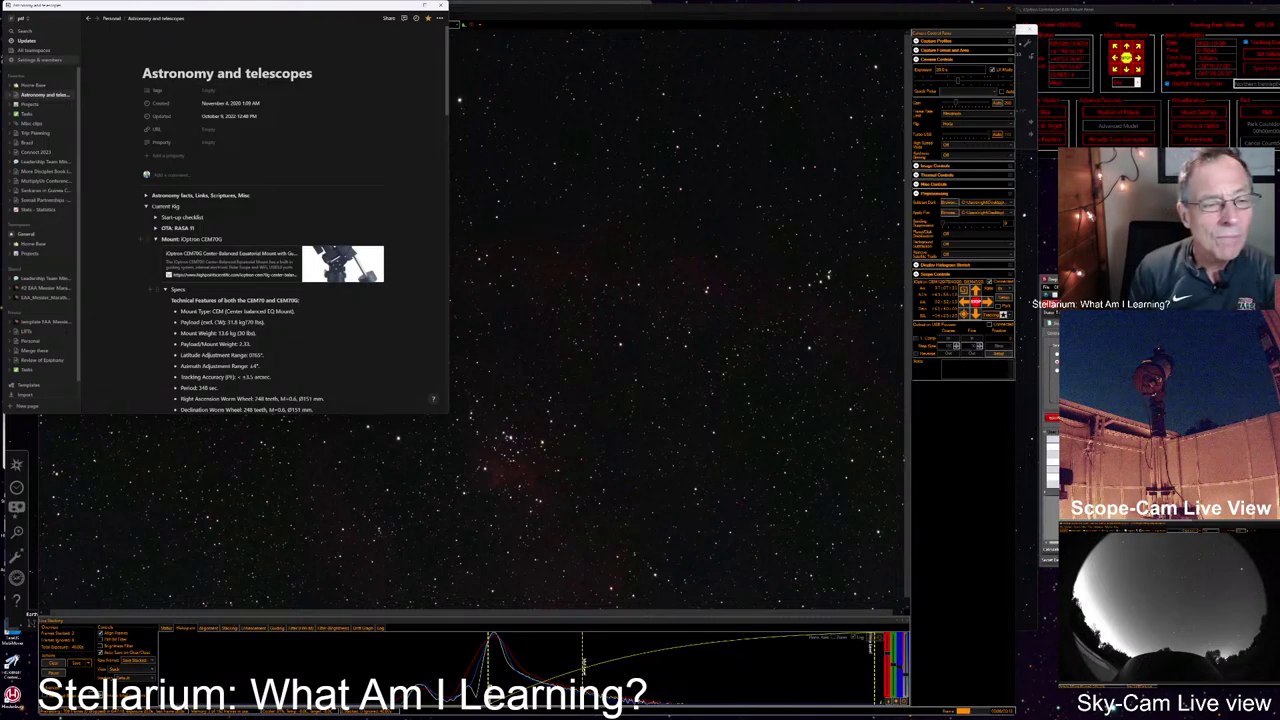
scroll(260, 250, down, 1)
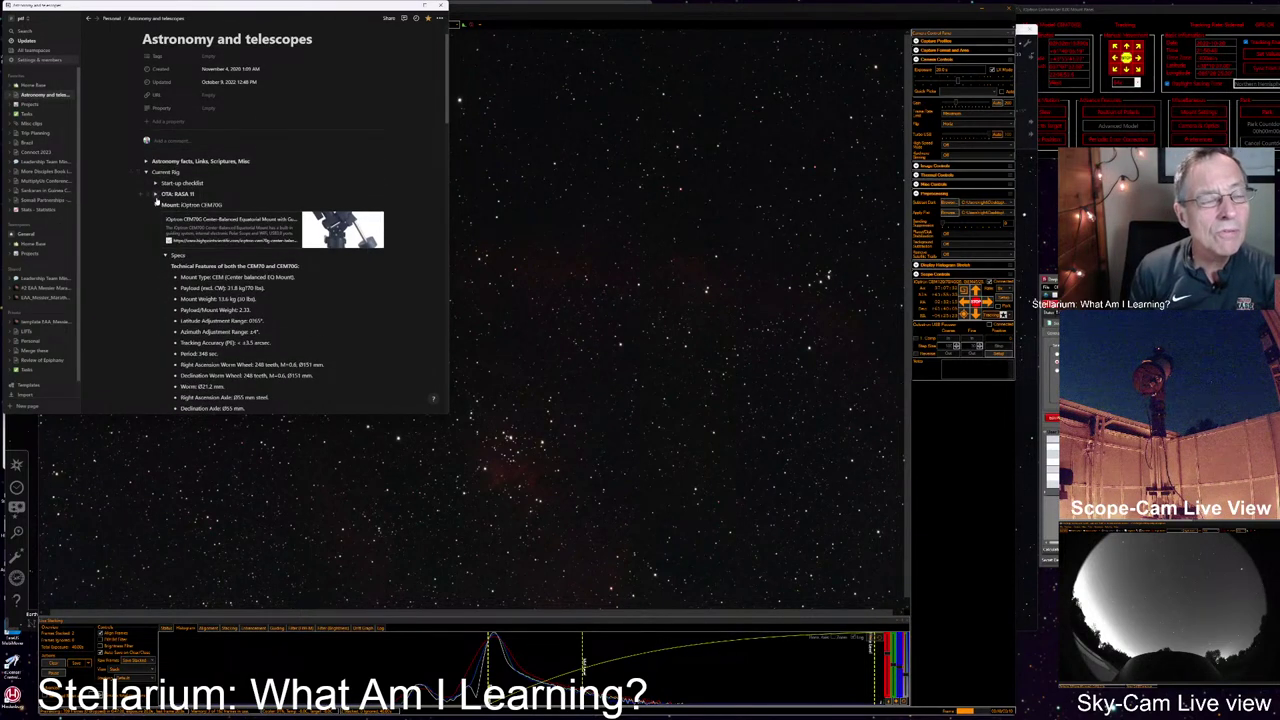
click(156, 193)
scroll(157, 196, down, 3)
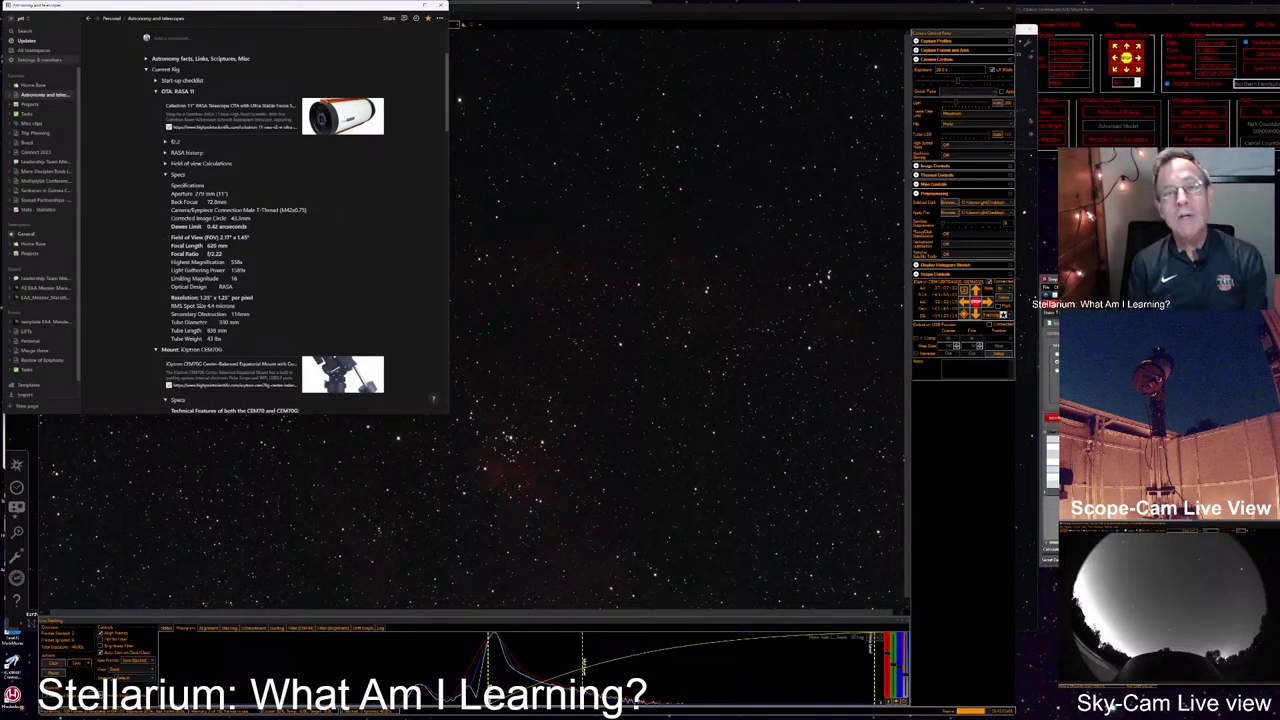
click(664, 10)
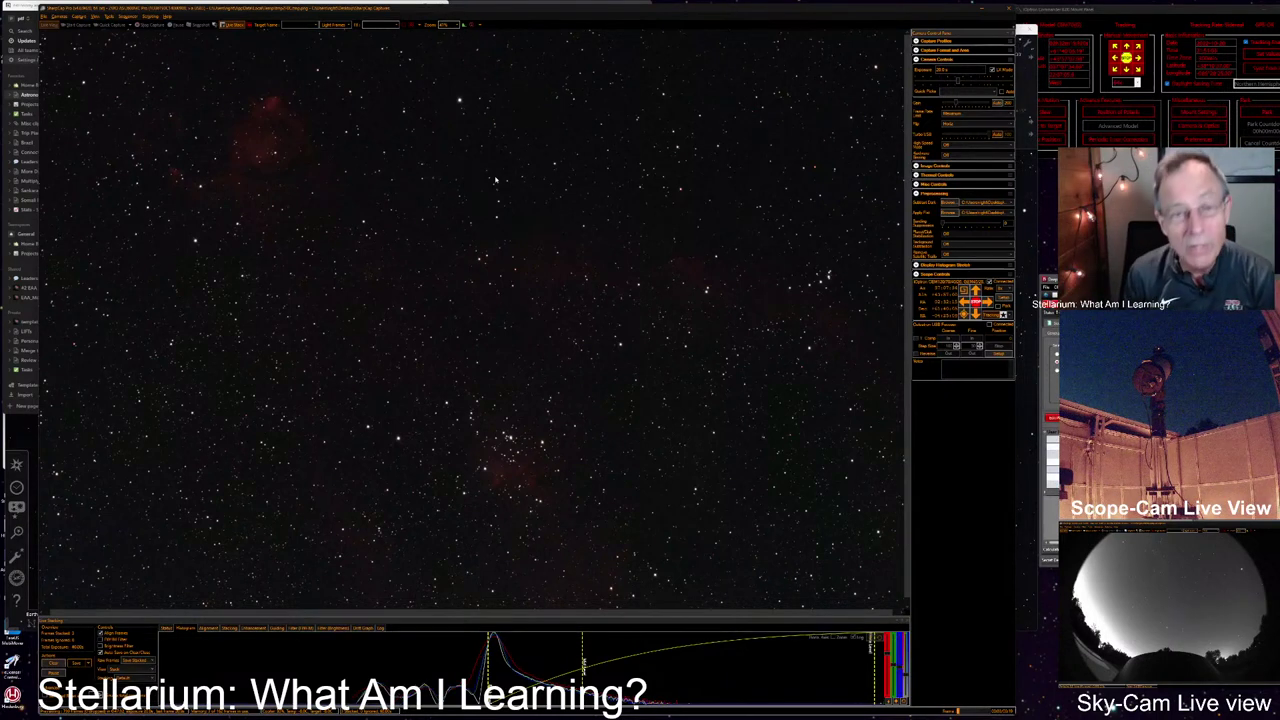
Step: Switch from SharpCap to Stellarium's Heart Nebula view with Alt+Tab
key(alt+Tab)
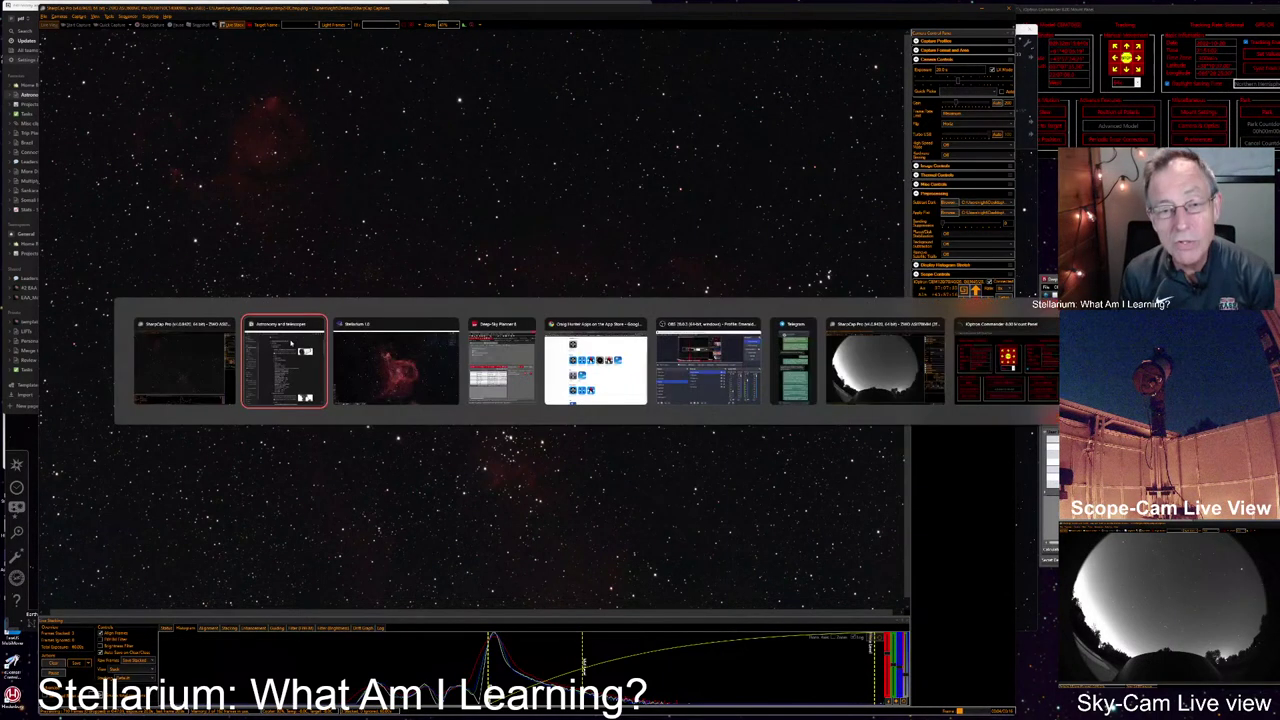
key(alt+Tab)
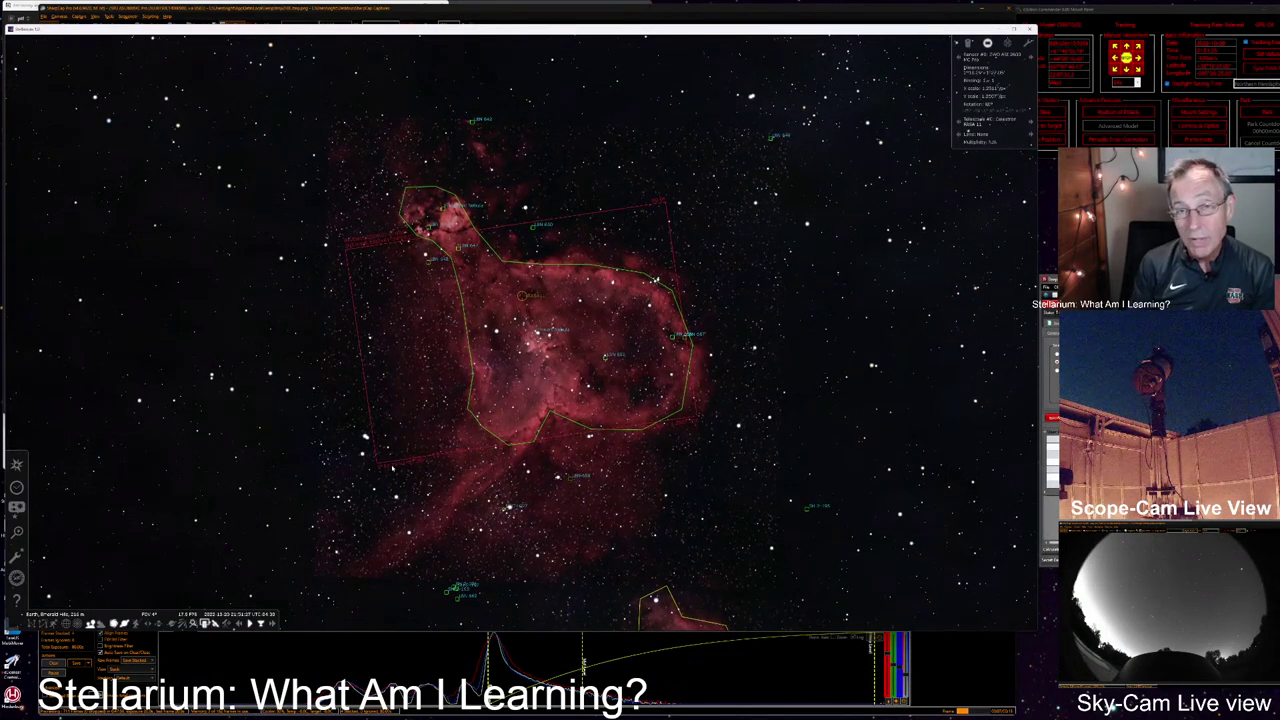
Step: Switch back to SharpCap's live-stacked star field with Alt+Tab
key(alt+Tab)
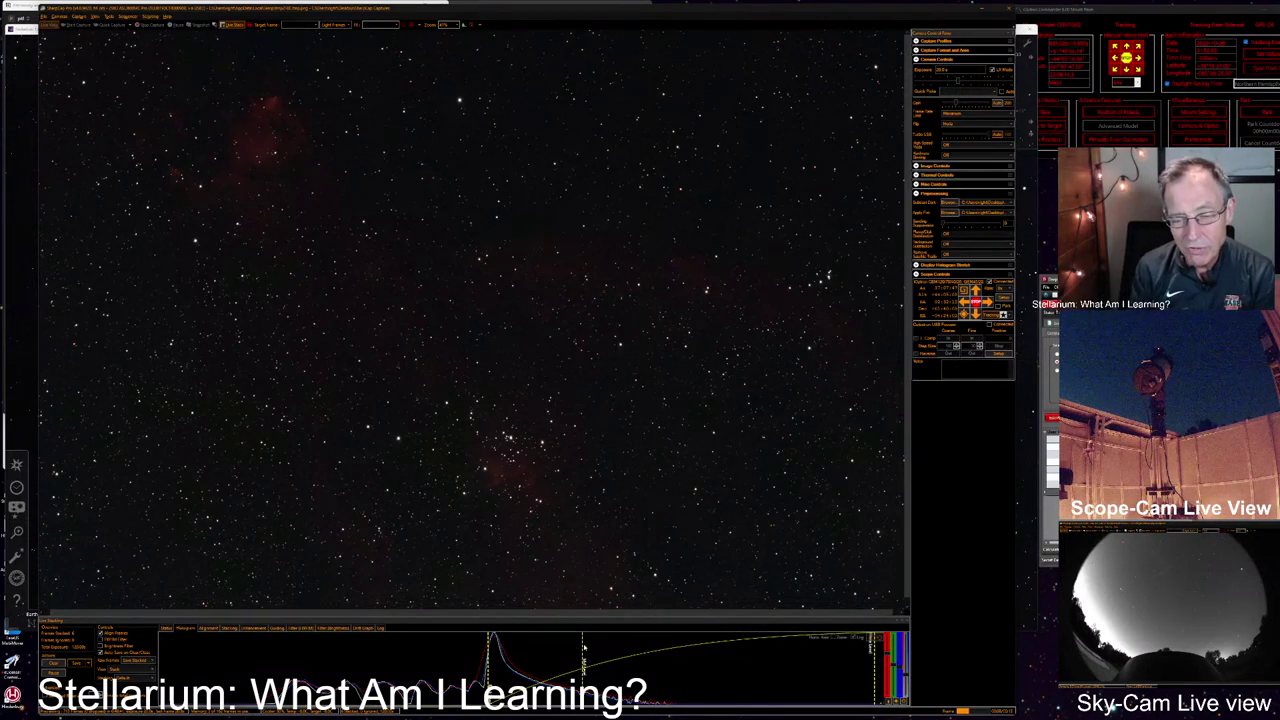
Step: Nudge the histogram stretch marker slightly left to adjust the stacked image brightness
drag(583, 662, 567, 663)
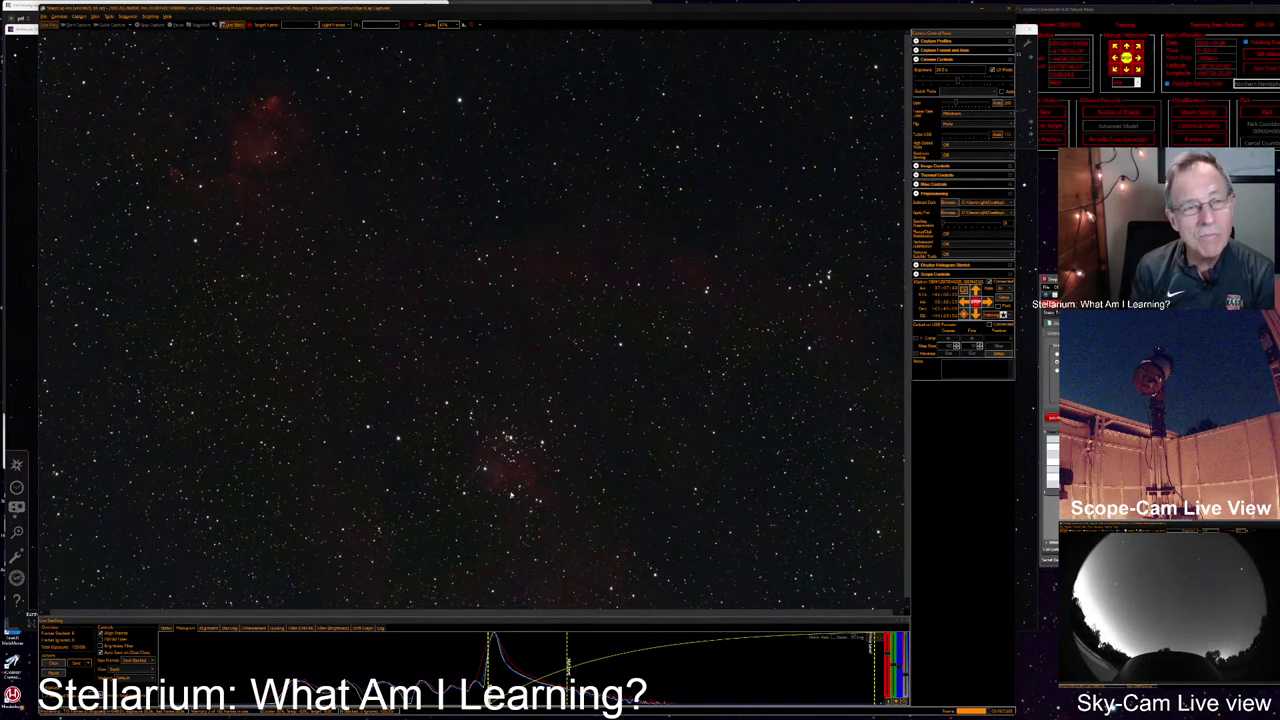
Step: Bring Stellarium's Heart Nebula view back to the front
click(1025, 532)
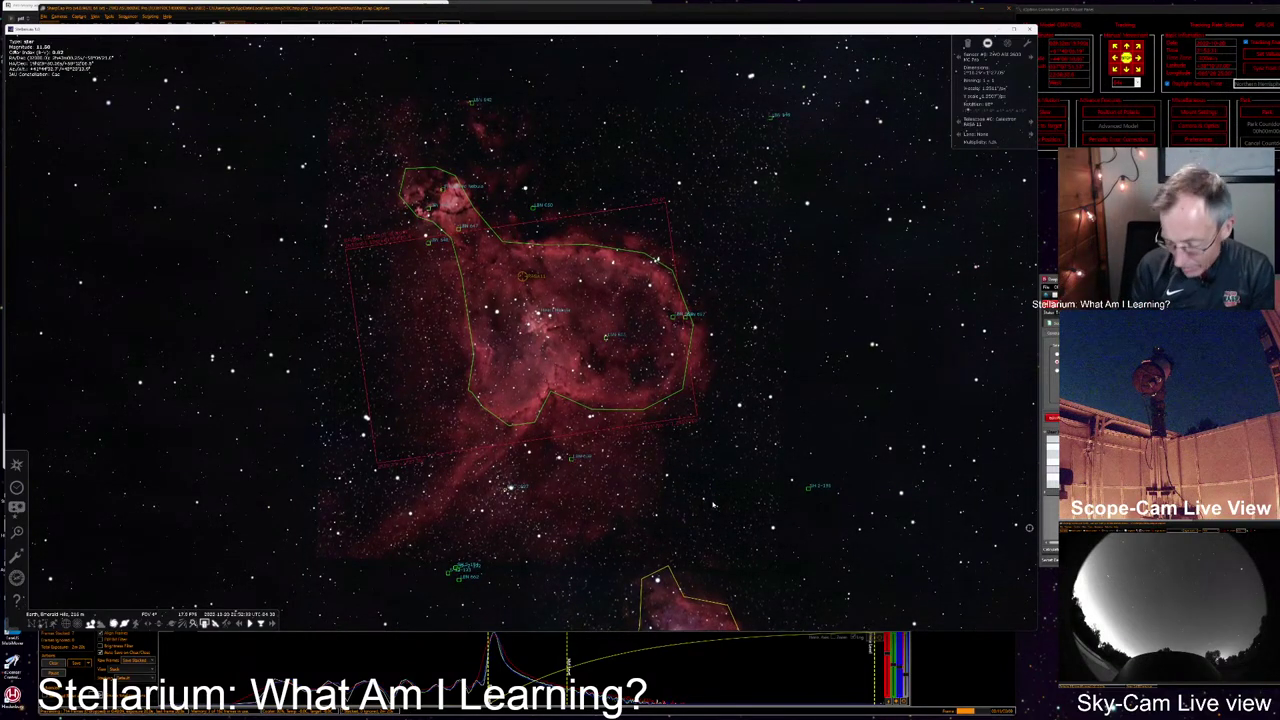
Step: Pan to the Andromeda Galaxy, select and centre M31, then zoom in on it
scroll(713, 505, down, 5)
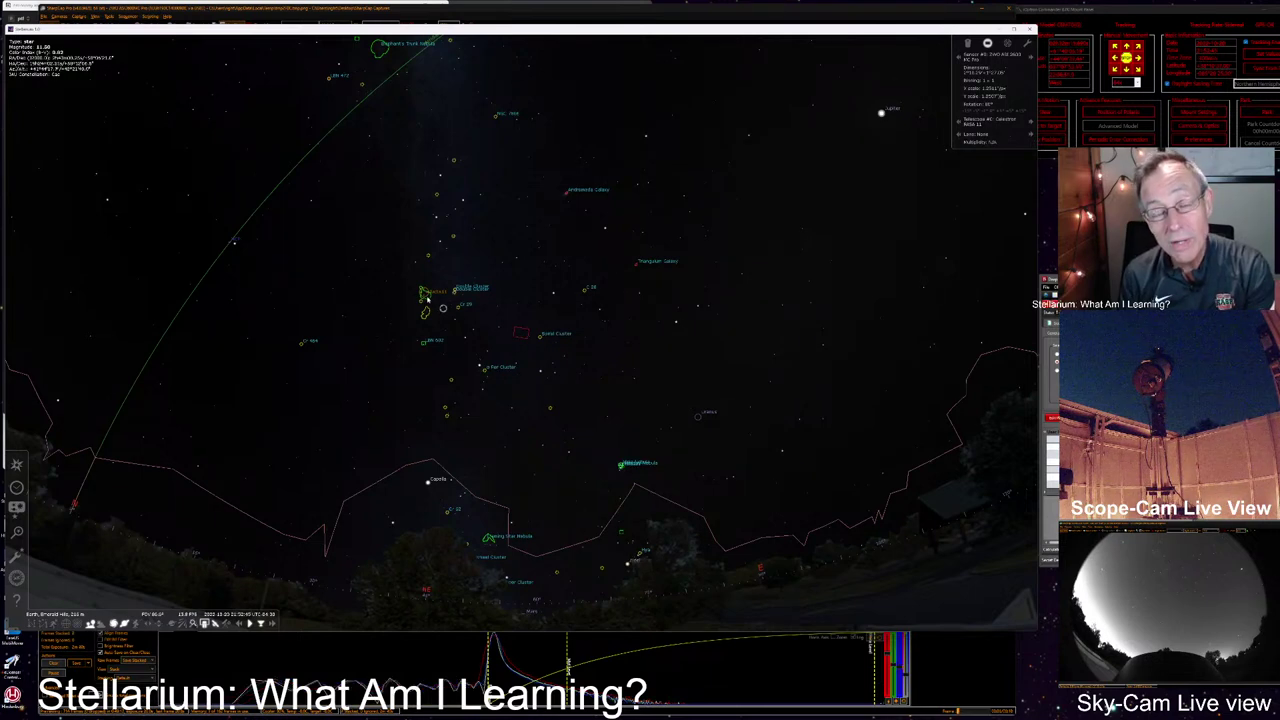
drag(596, 365, 511, 408)
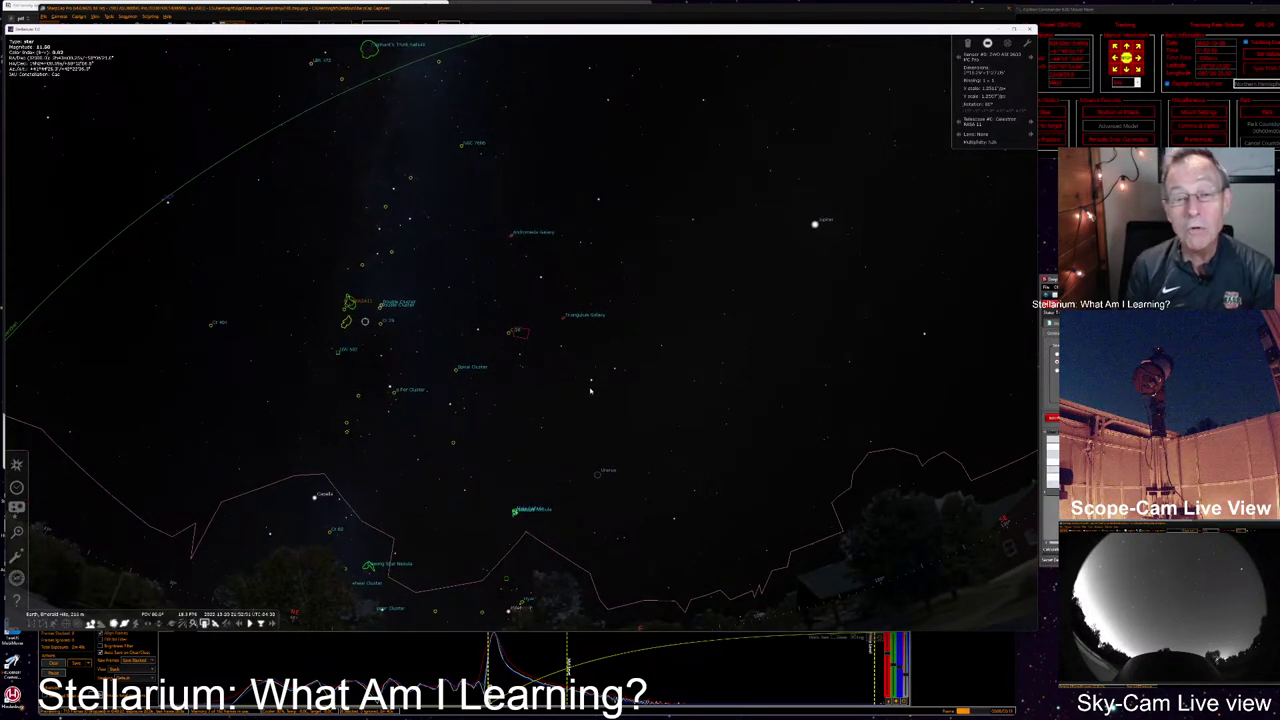
click(512, 236)
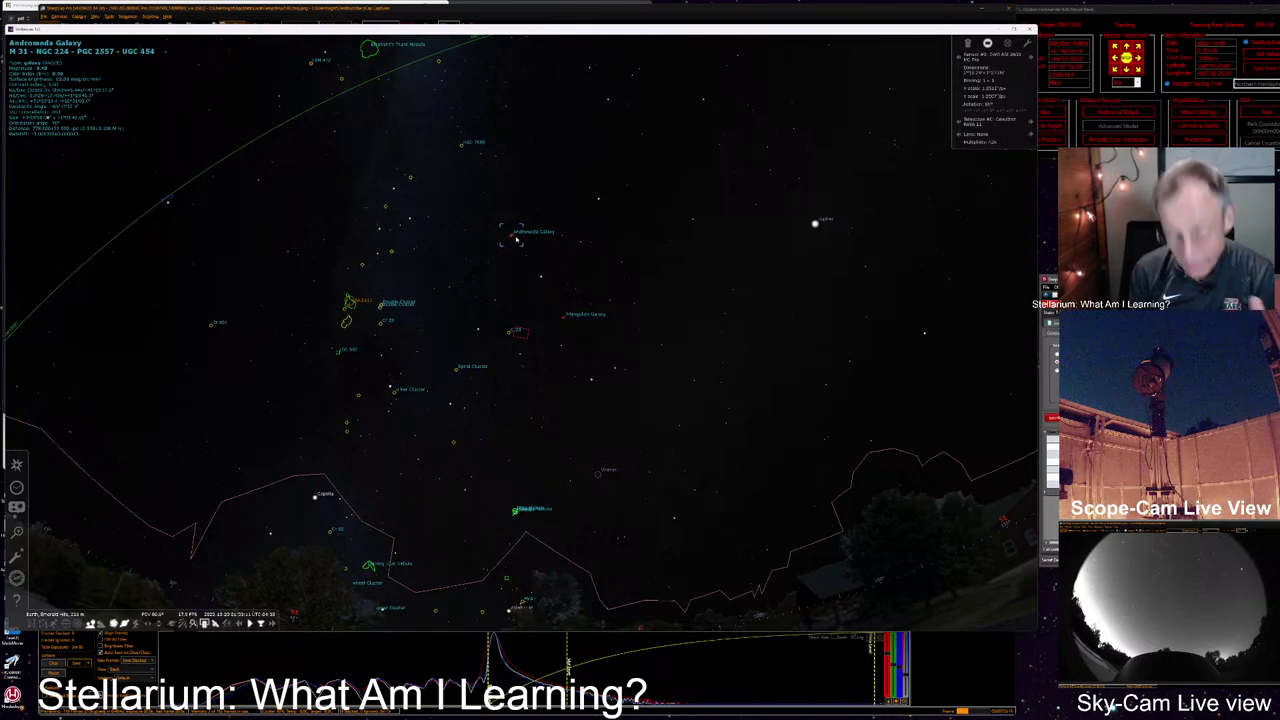
key(space)
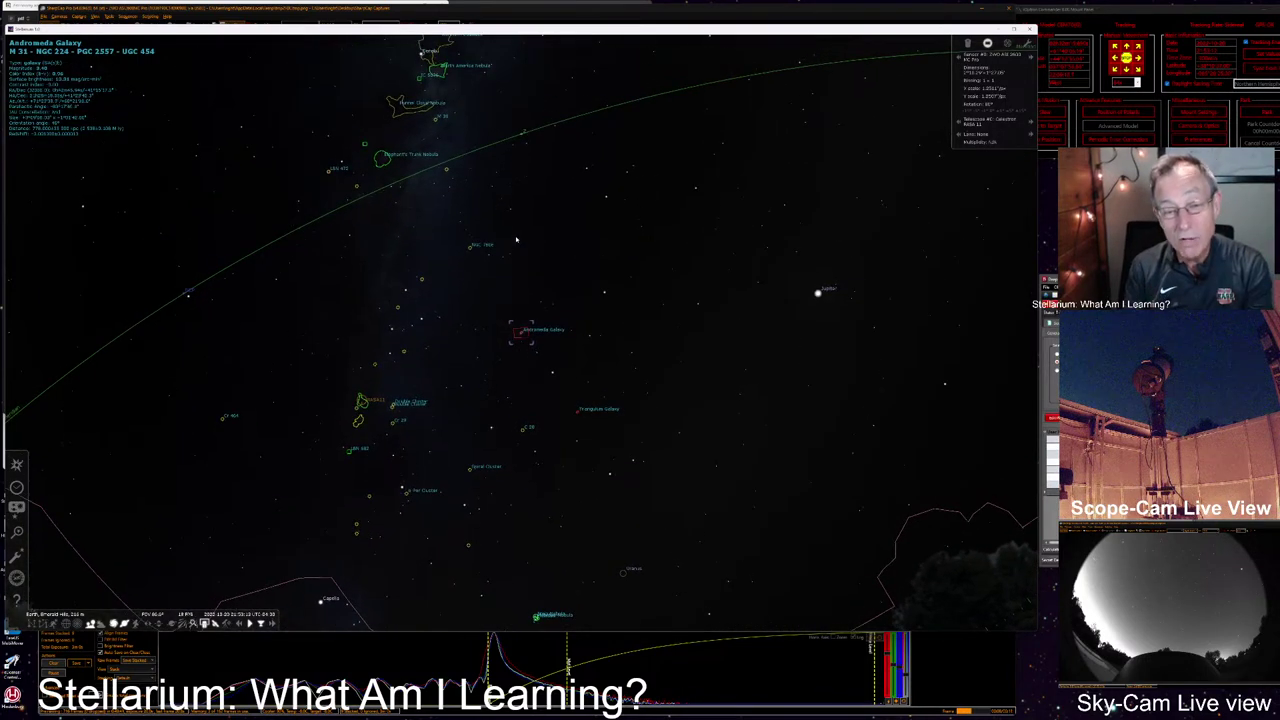
key(slash)
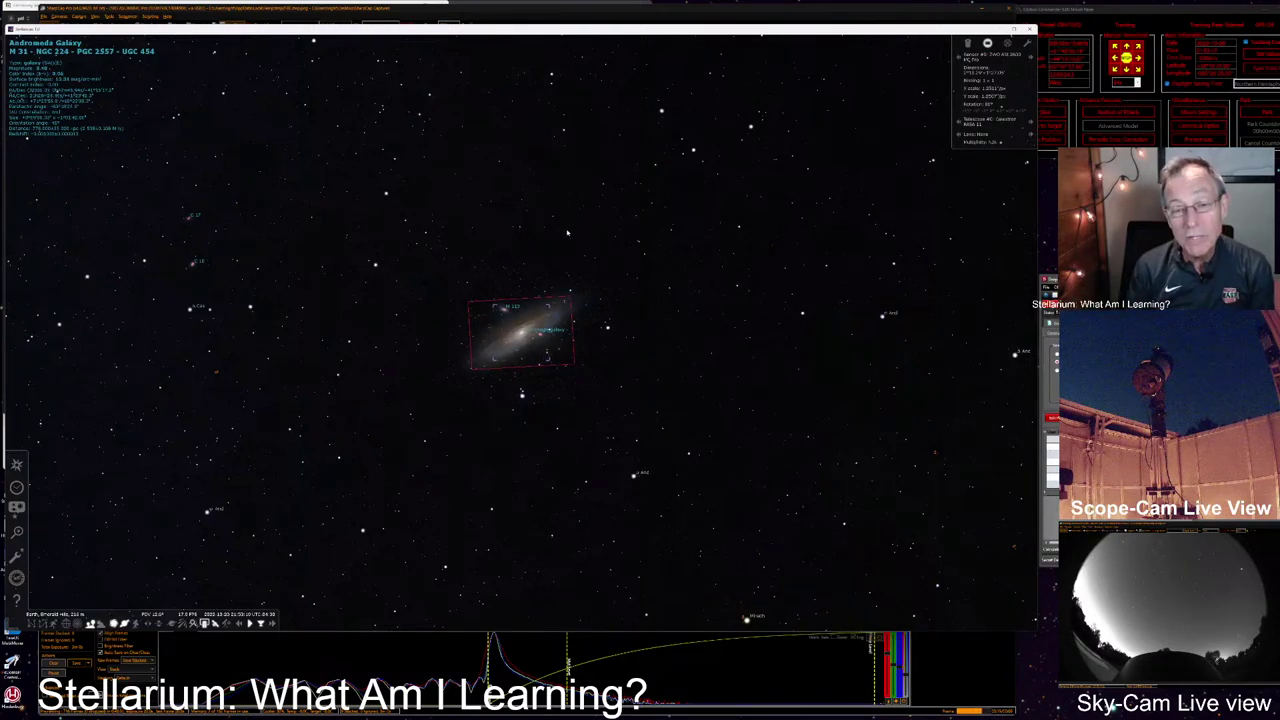
Step: Zoom further until M31's core, dust lanes and companion M110 fill the sensor frame
scroll(604, 355, up, 1)
scroll(604, 355, up, 5)
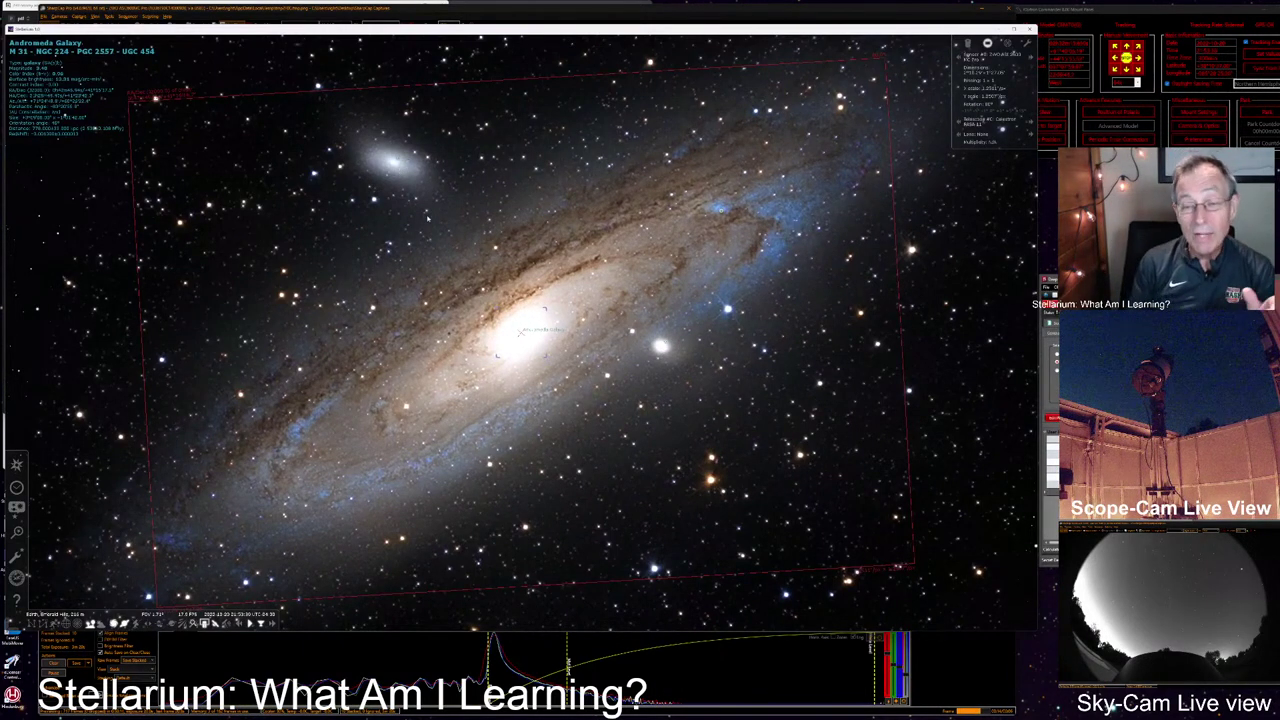
scroll(428, 218, down, 1)
scroll(428, 218, up, 1)
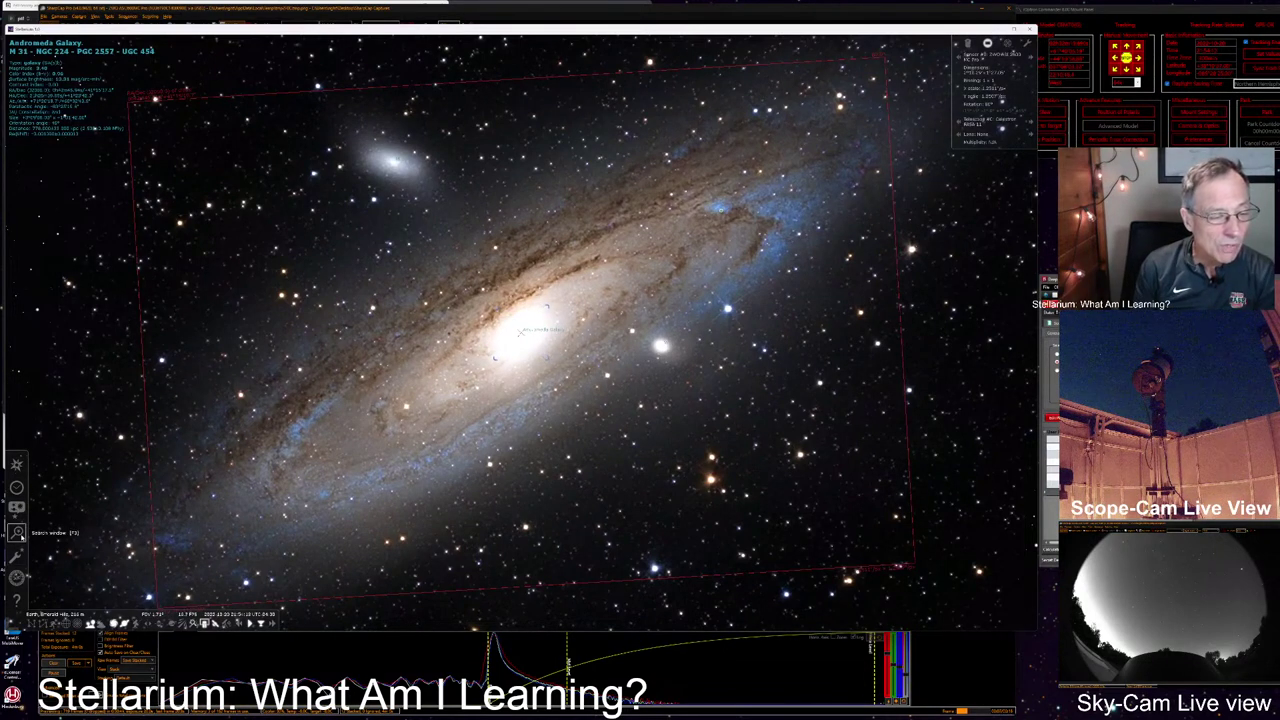
Step: Open and close the object Search window, then open the Configuration window on its Main page
click(16, 533)
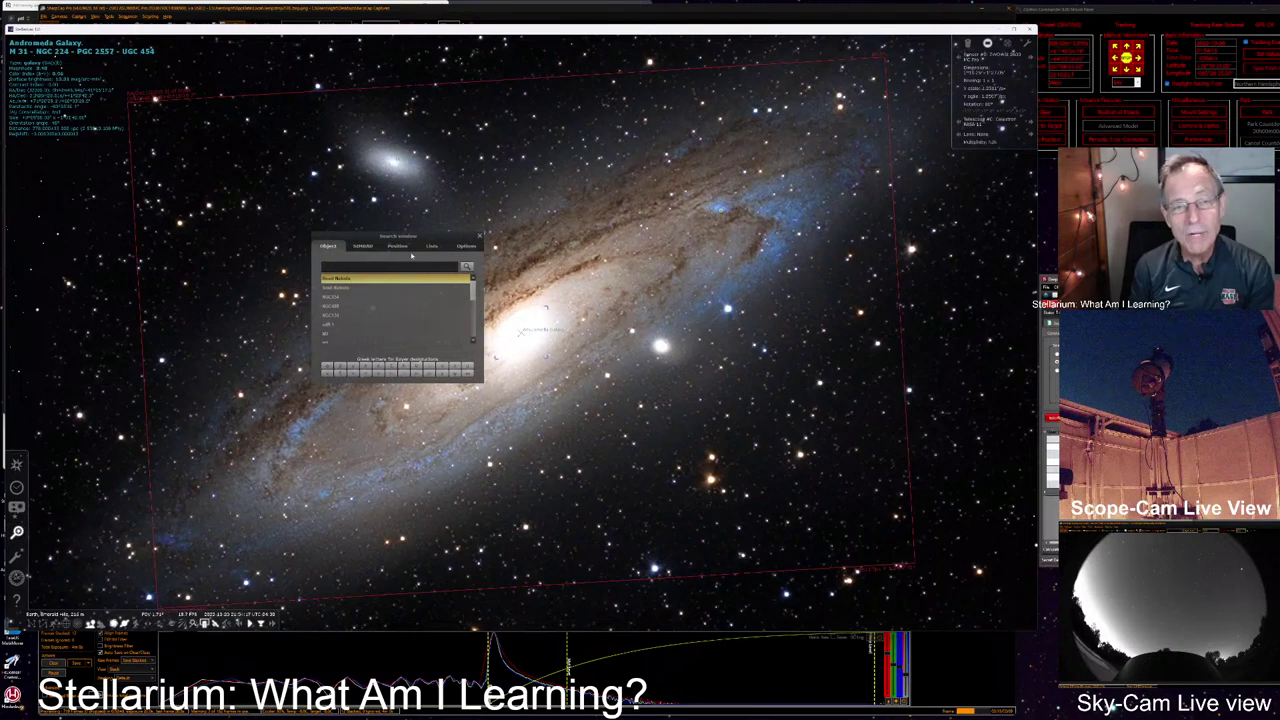
click(478, 237)
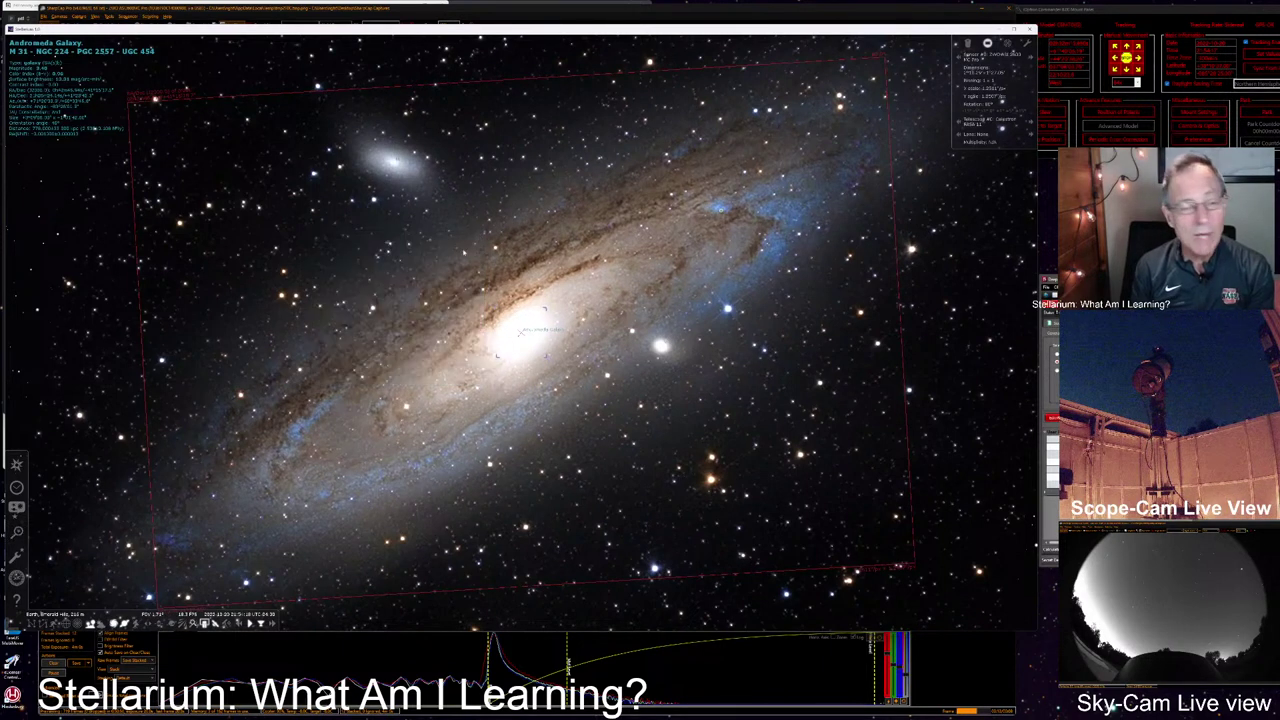
click(16, 556)
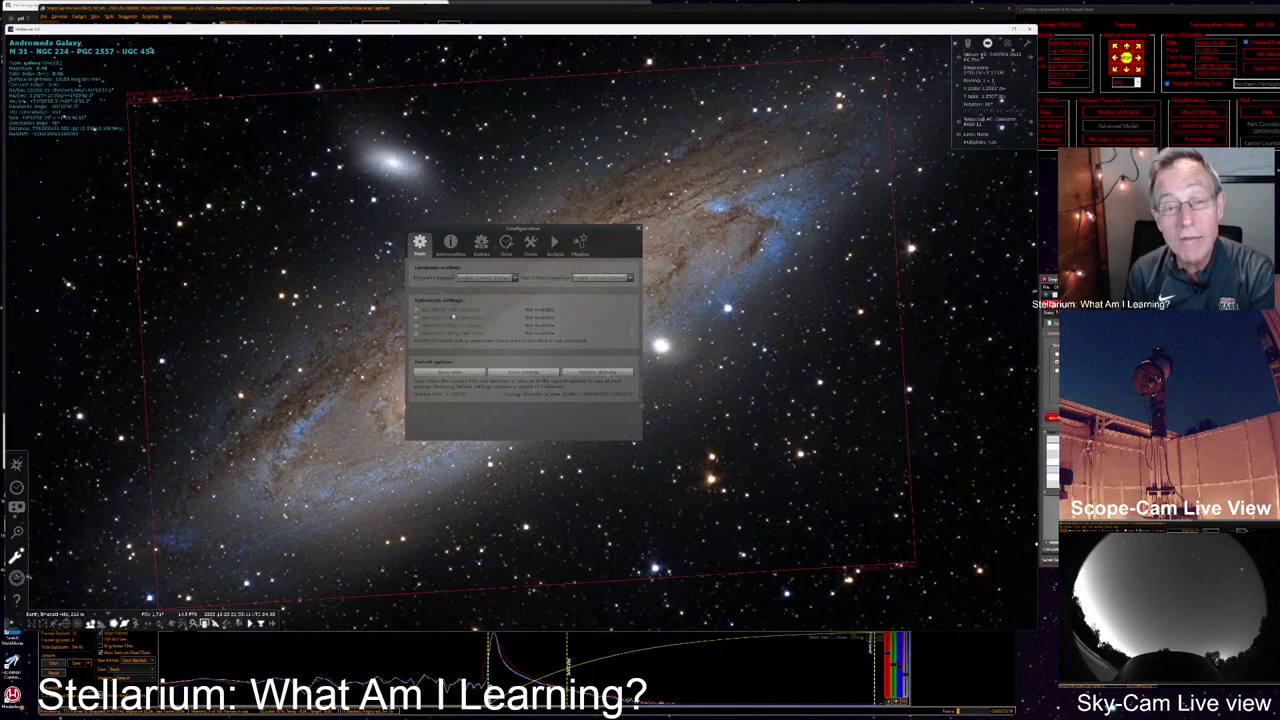
Step: Tick two more Displayed fields on the Information page and toggle one Extras button option
click(450, 243)
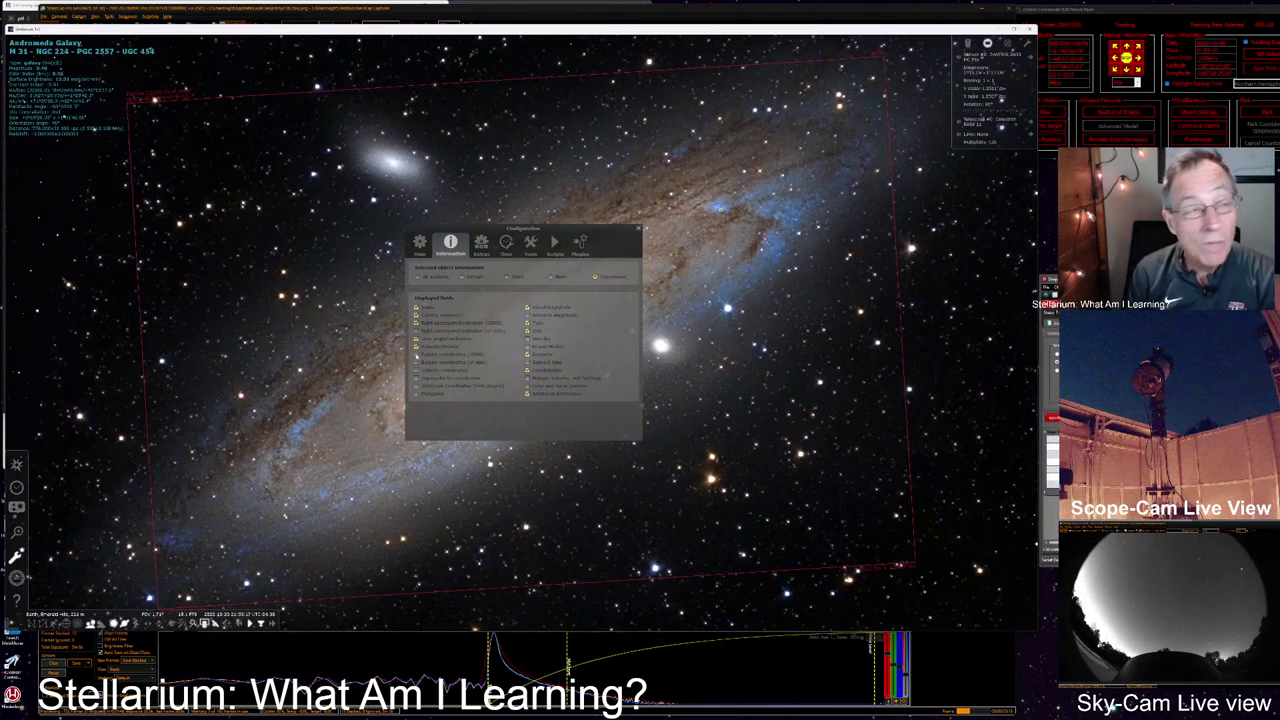
click(416, 357)
click(416, 362)
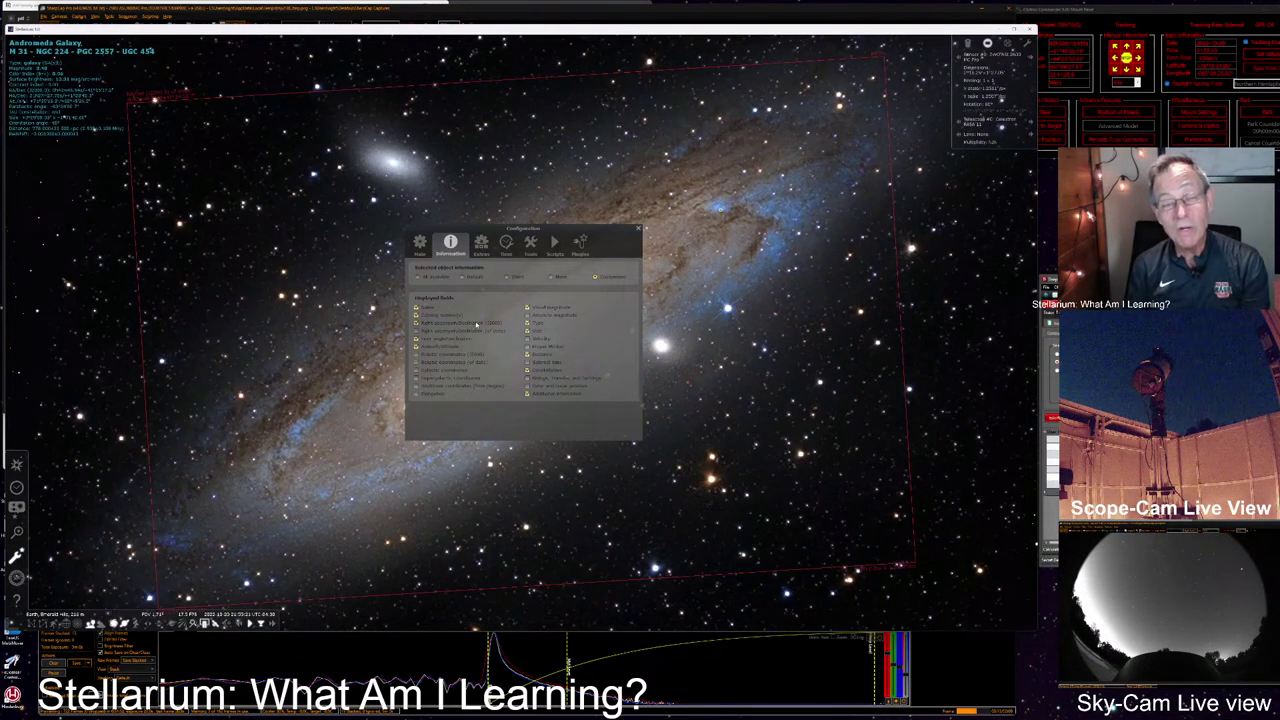
click(480, 248)
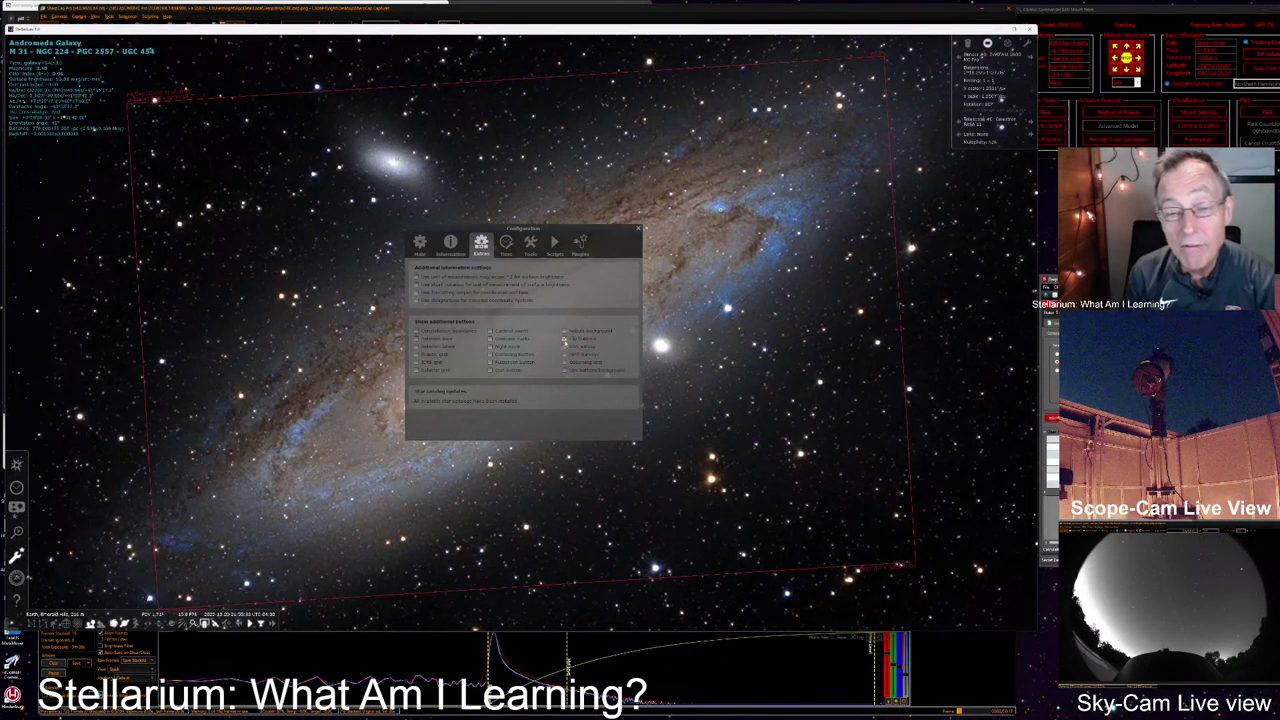
click(565, 340)
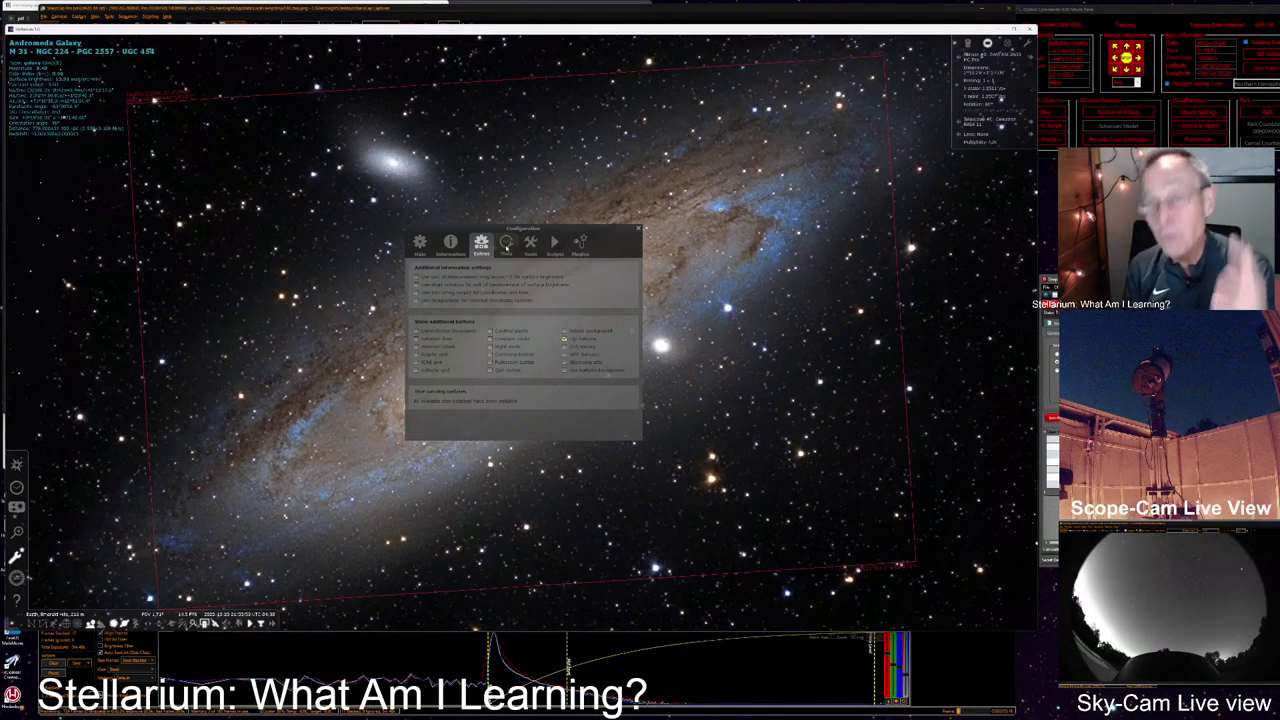
Step: Browse the Time and Tools pages, then scroll the Scripts list to the Analemma script
click(507, 244)
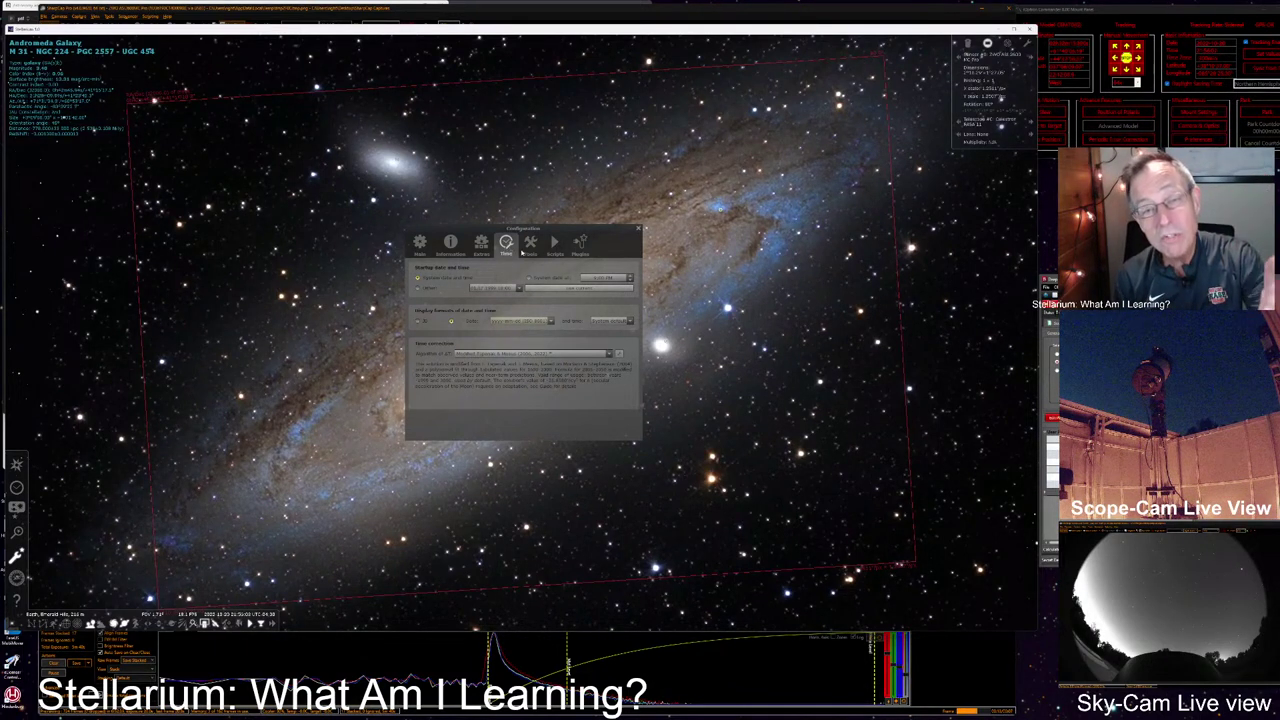
click(530, 246)
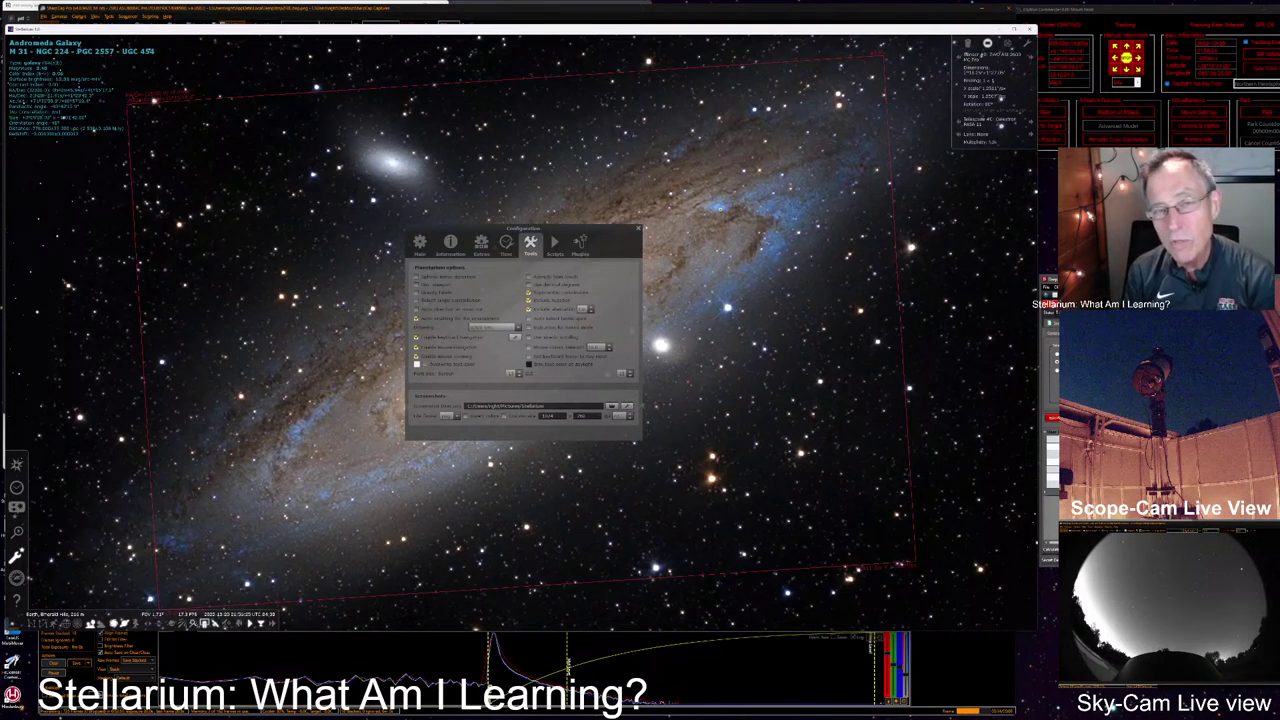
click(554, 243)
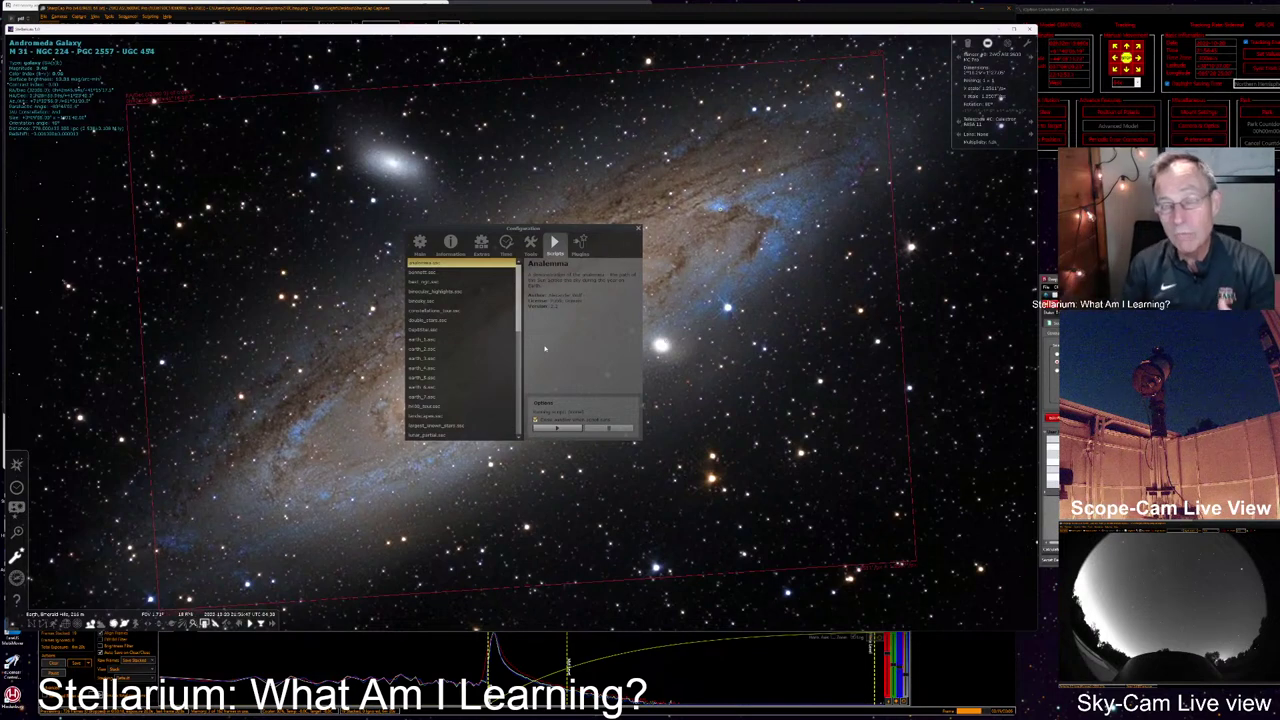
scroll(524, 430, down, 10)
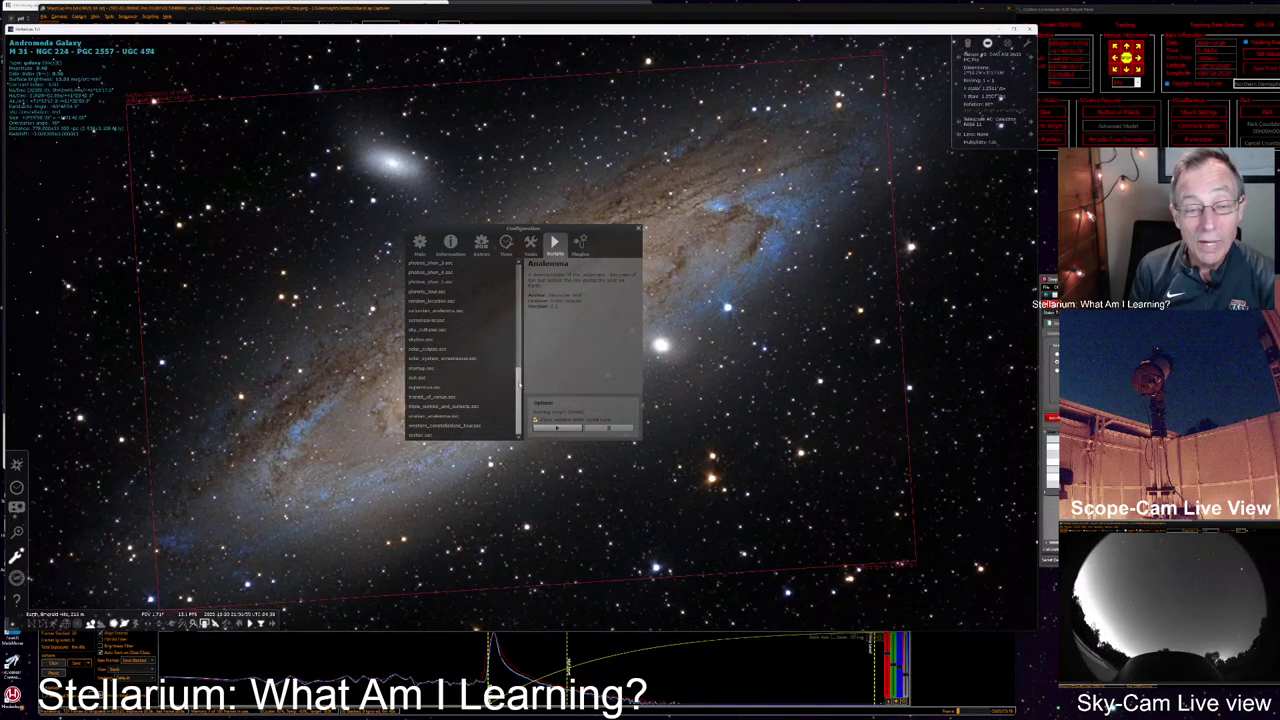
drag(519, 382, 520, 342)
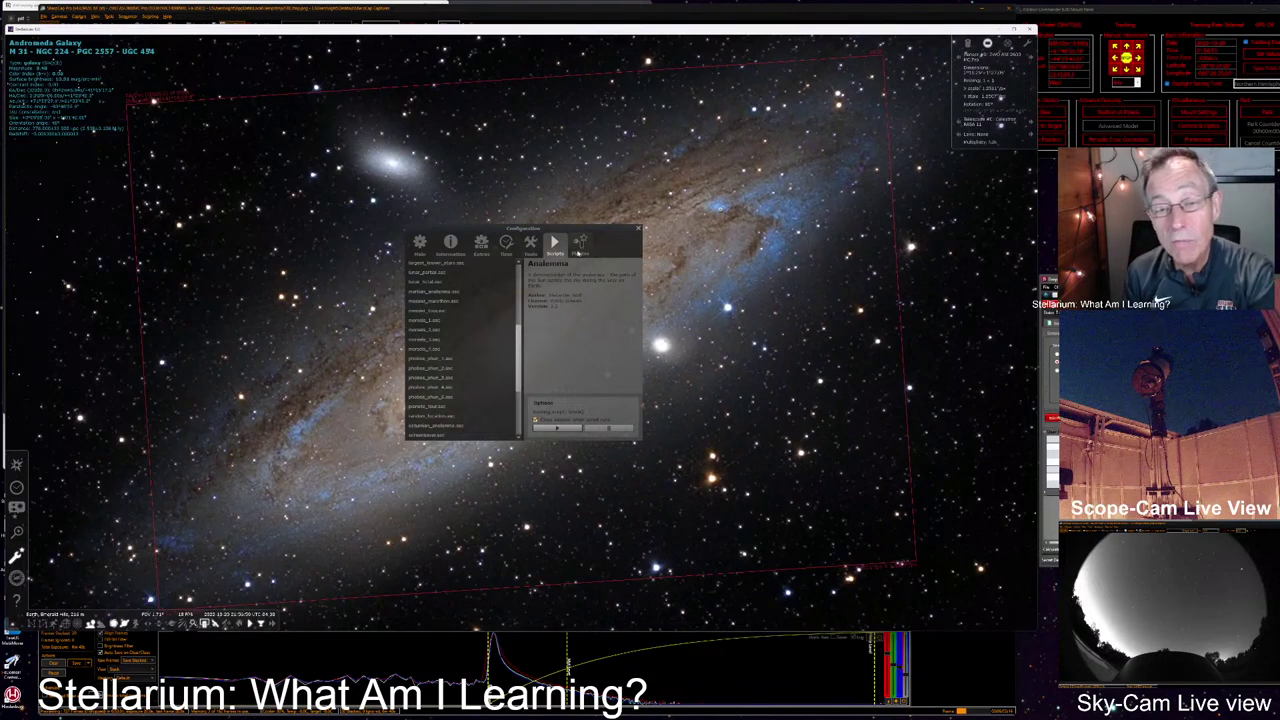
Step: On the Plugins page, read the Telescope Control and Oculars plugin details
click(580, 243)
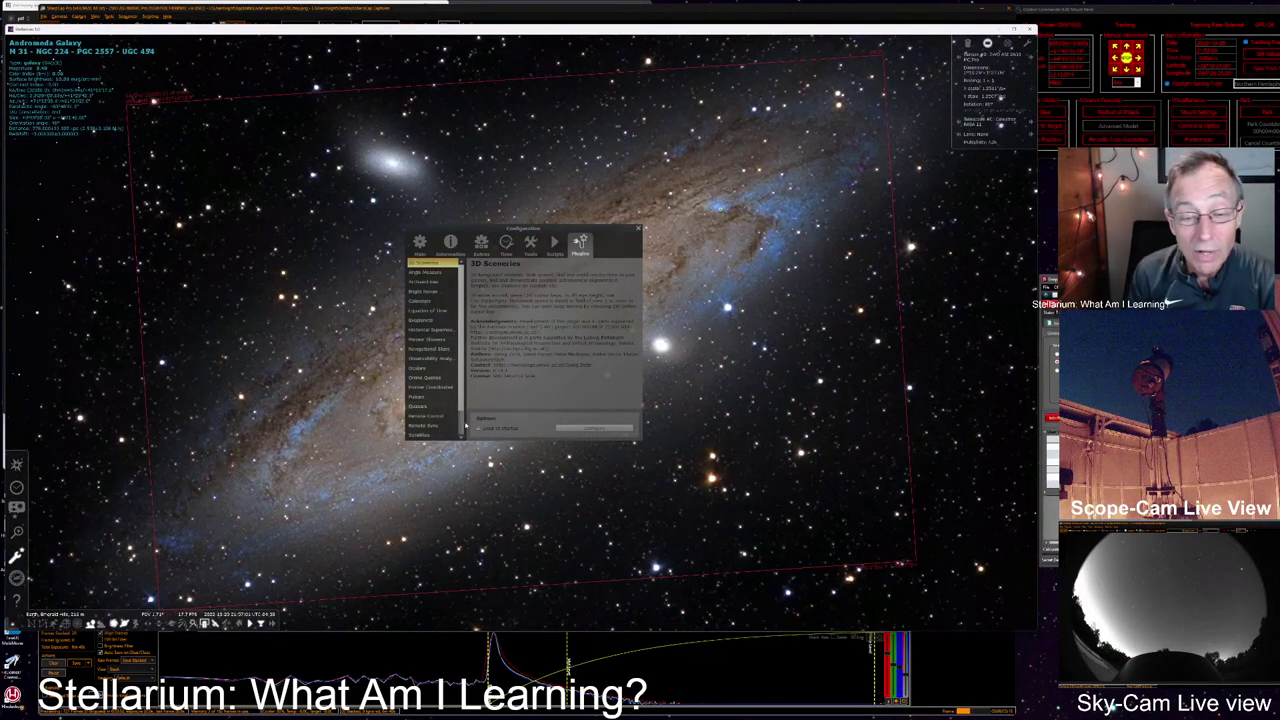
scroll(432, 350, down, 2)
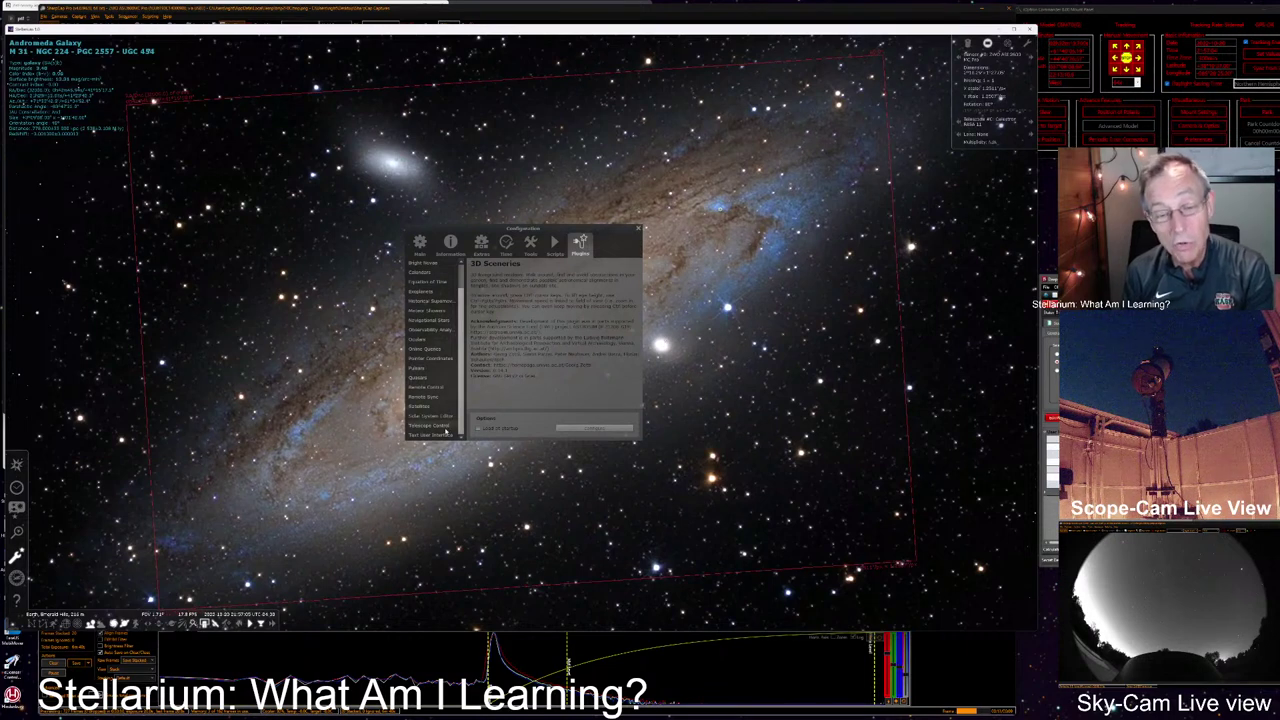
click(440, 426)
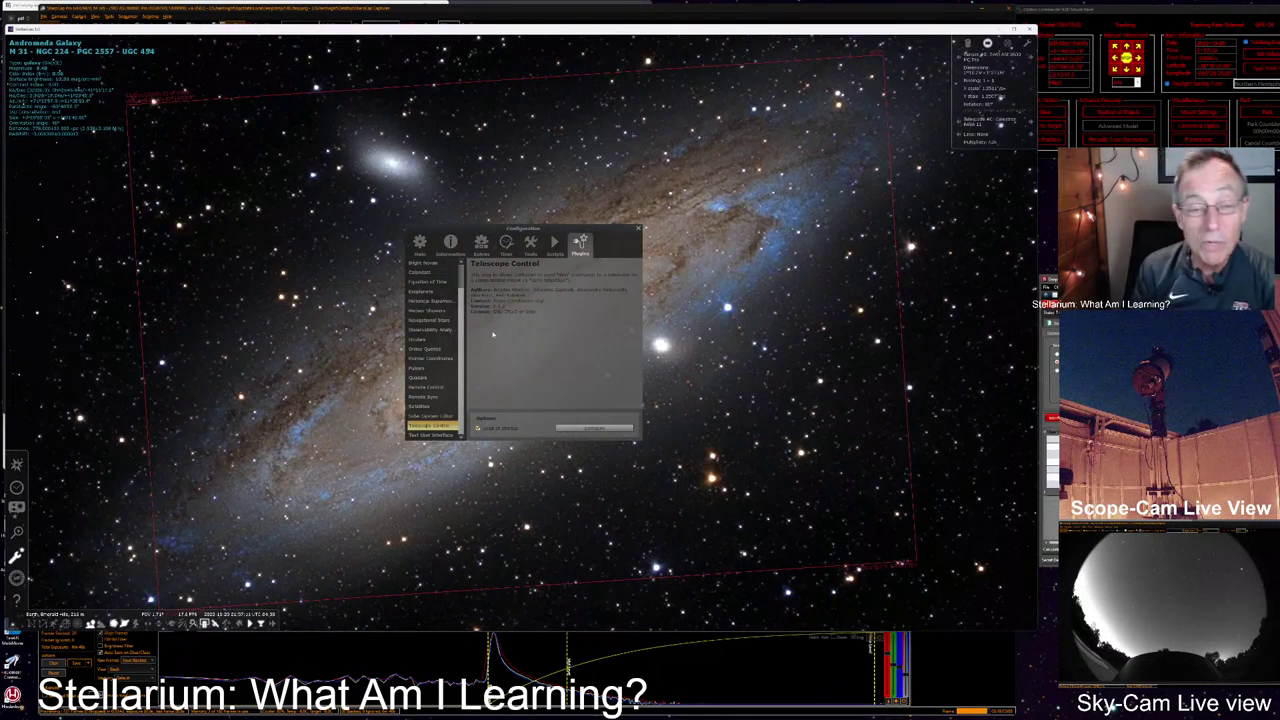
click(438, 340)
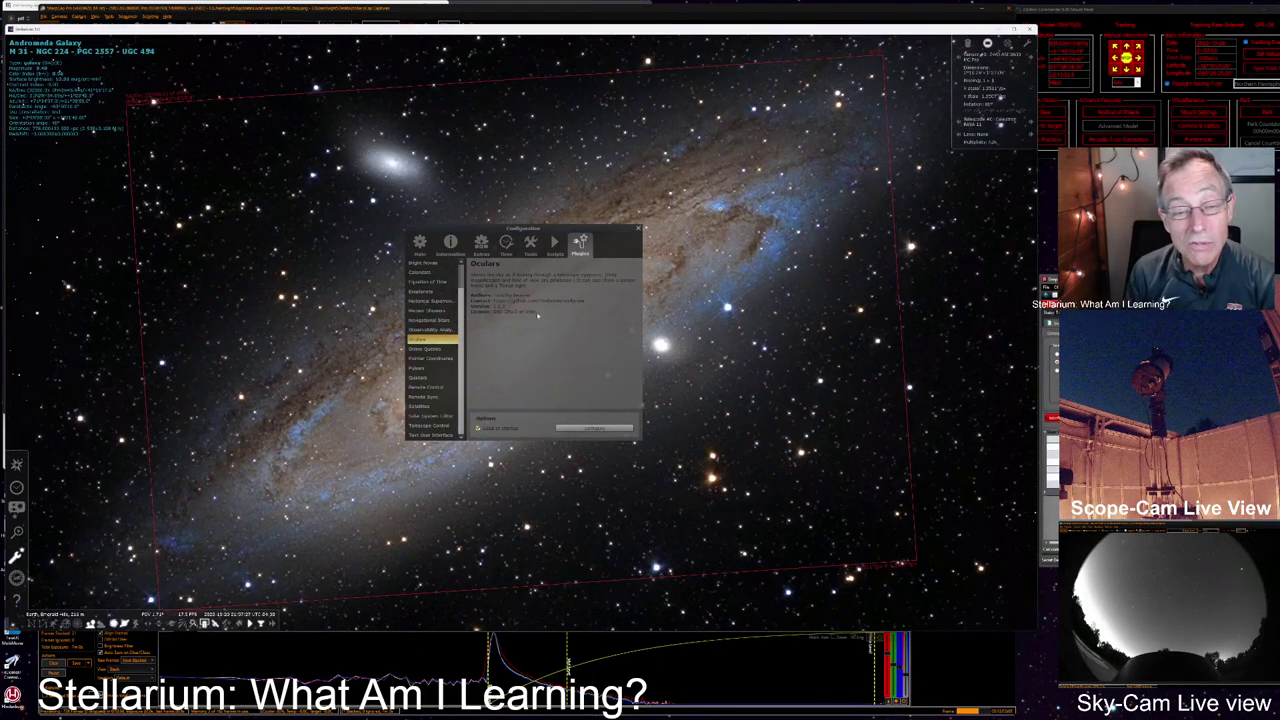
Step: Revisit the Scripts and Plugins pages, then close the Configuration window with Escape
click(554, 243)
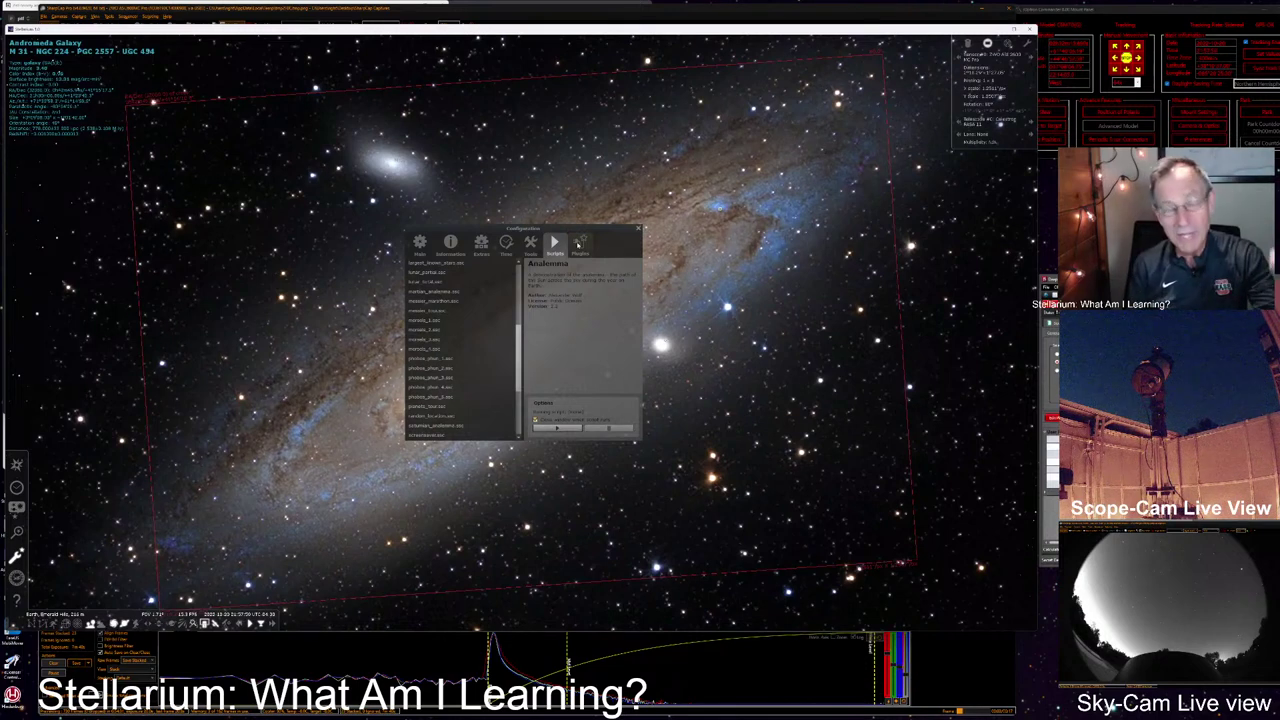
click(579, 244)
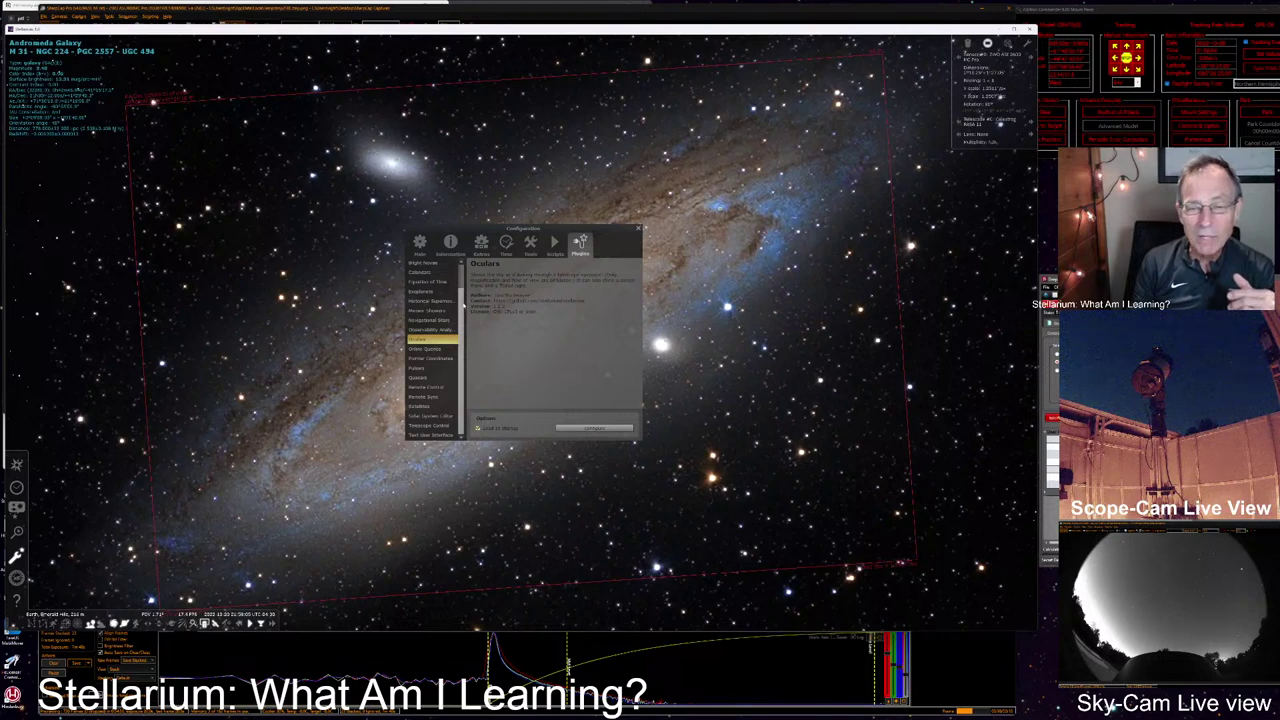
drag(463, 305, 464, 278)
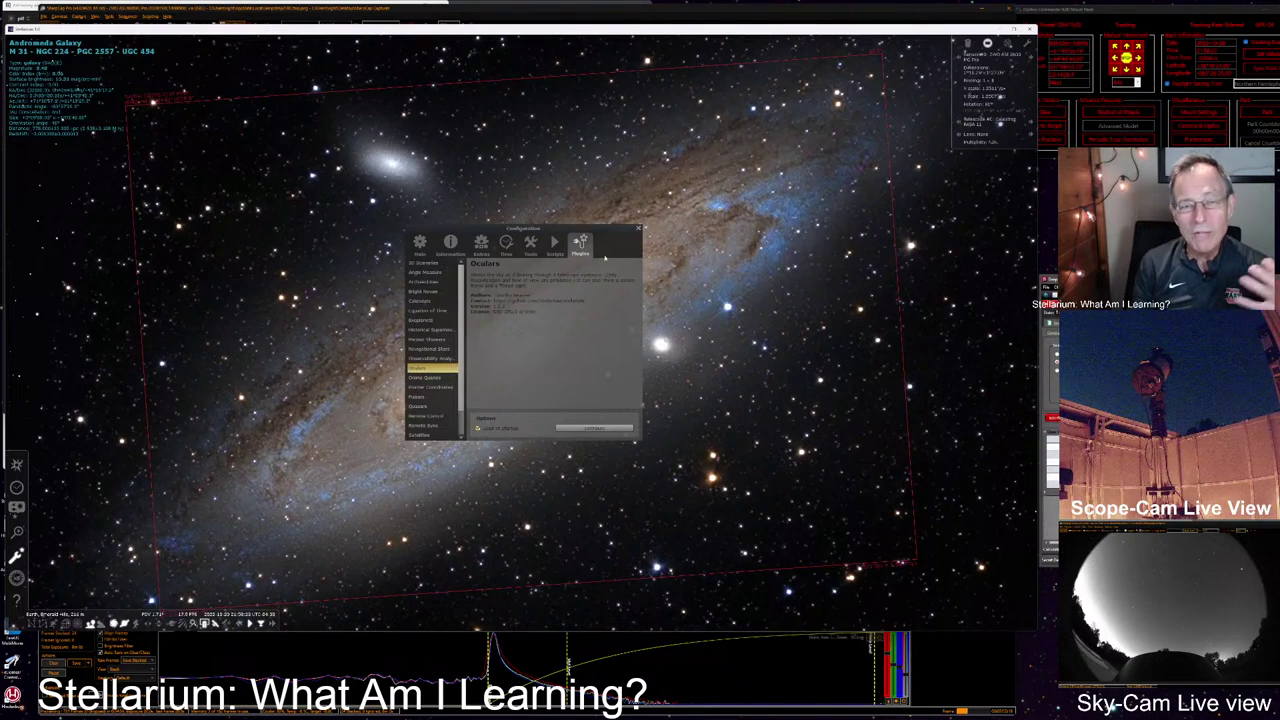
key(Escape)
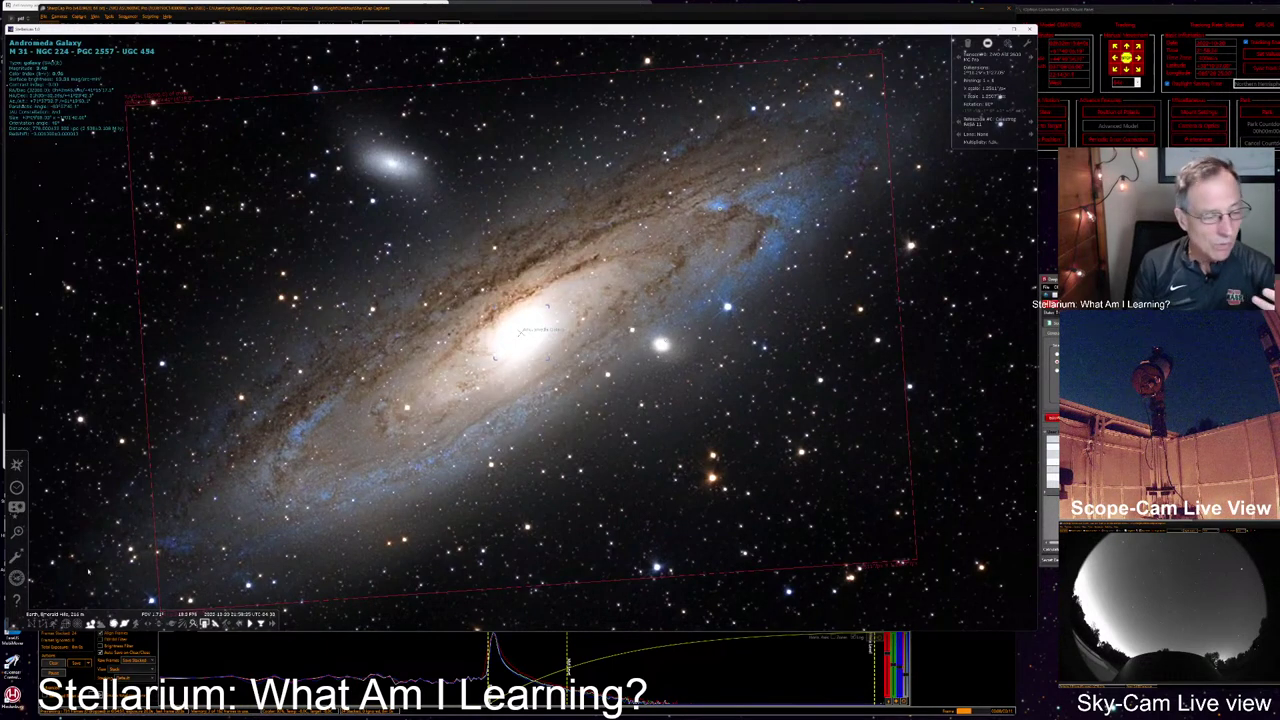
Step: Open Astronomical Calculations, view its Ephemeris, RTS, Phenomena, Graphs, WUT and Eclipses pages, then close it
click(17, 578)
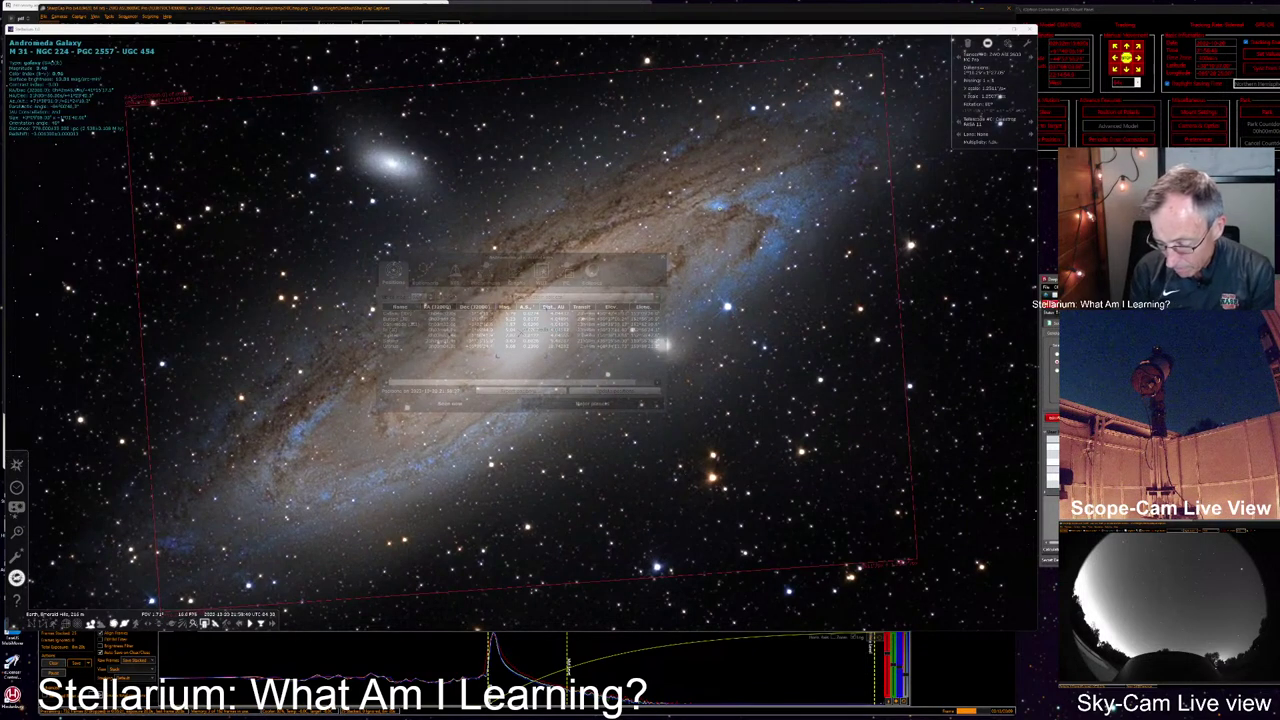
click(628, 272)
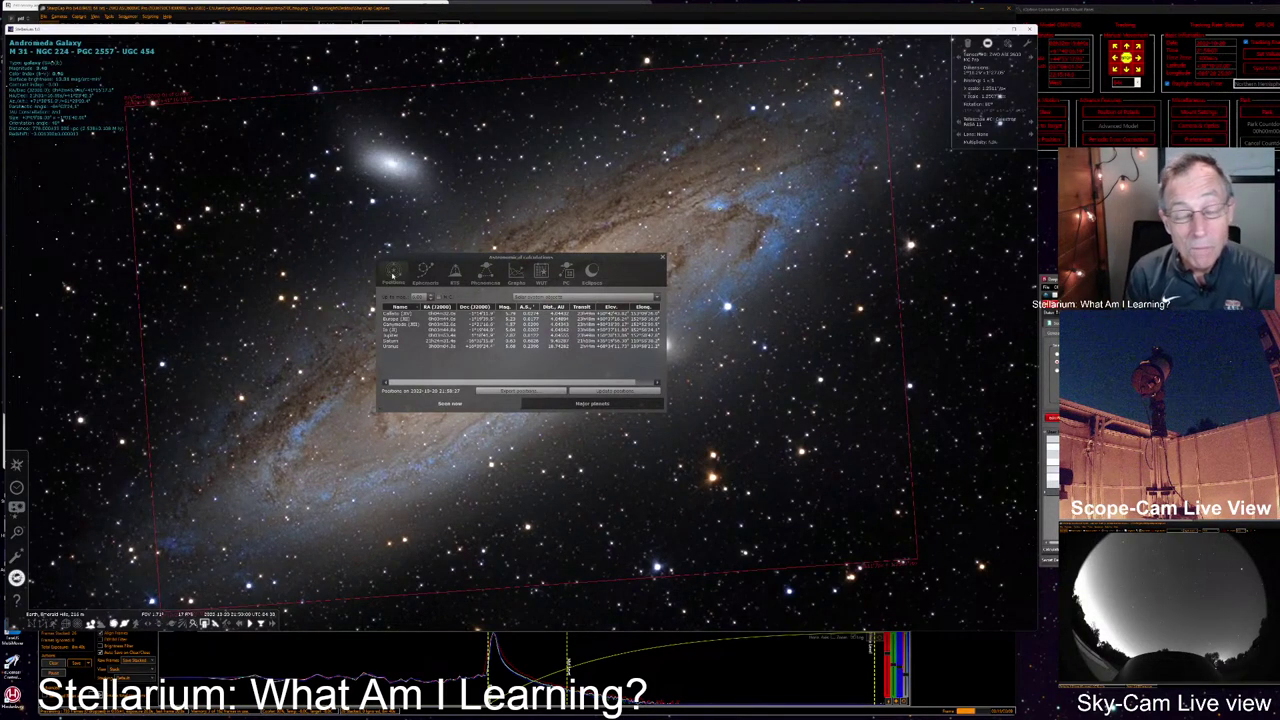
click(425, 271)
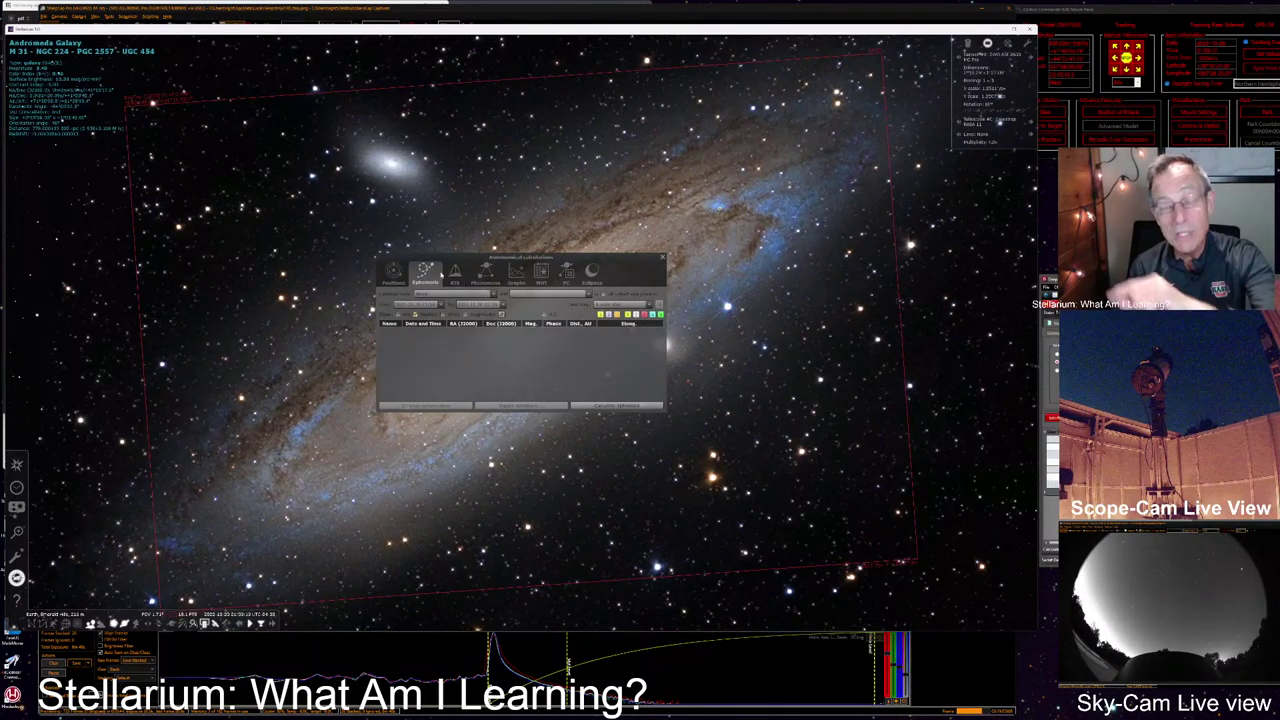
click(454, 271)
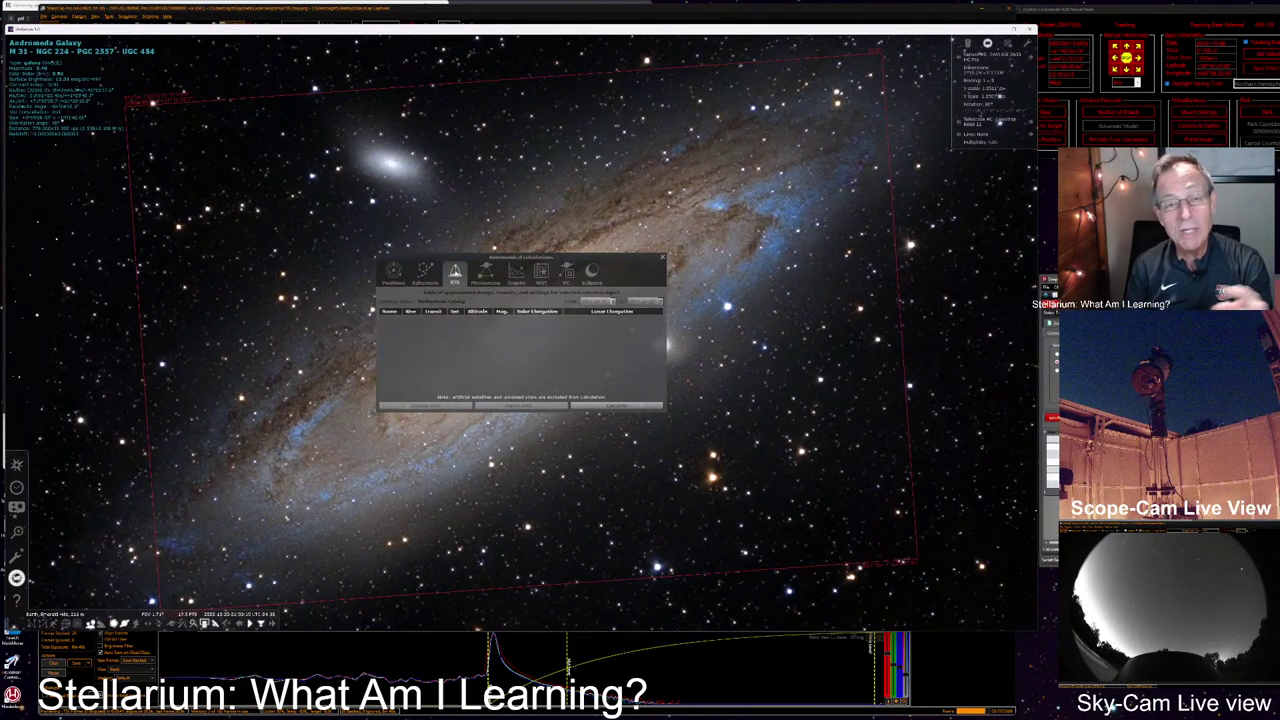
click(485, 271)
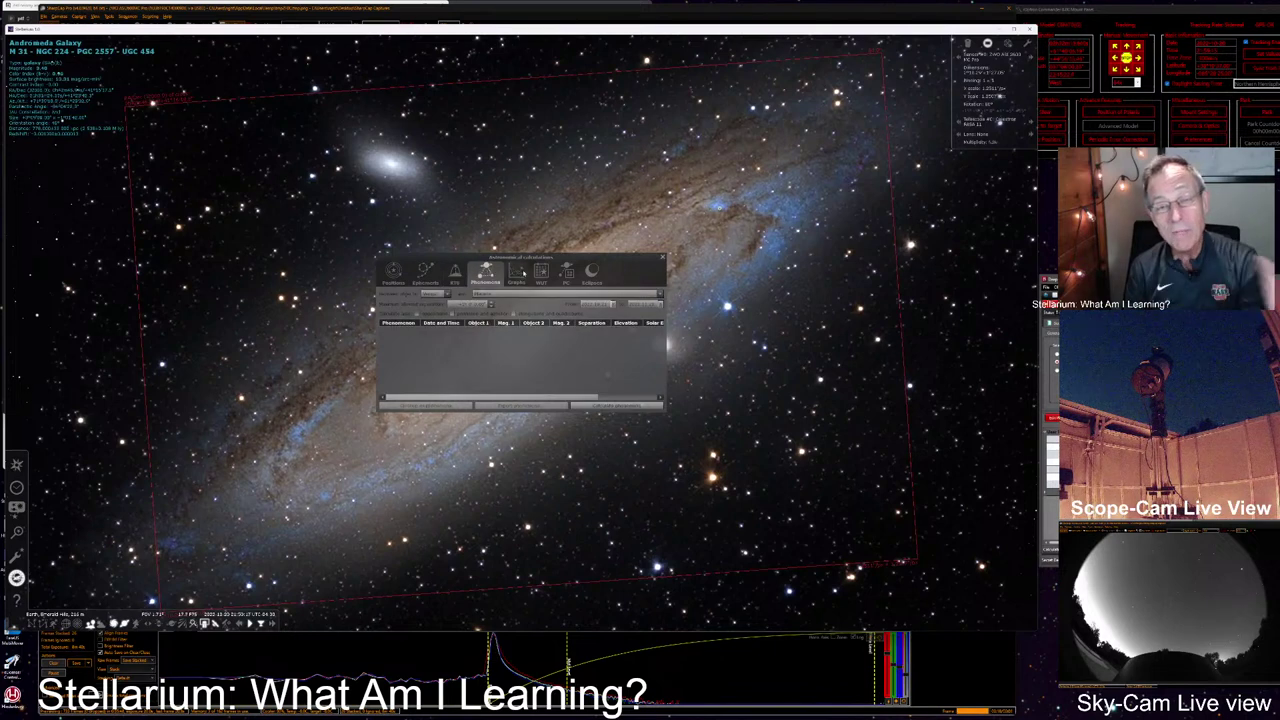
click(516, 271)
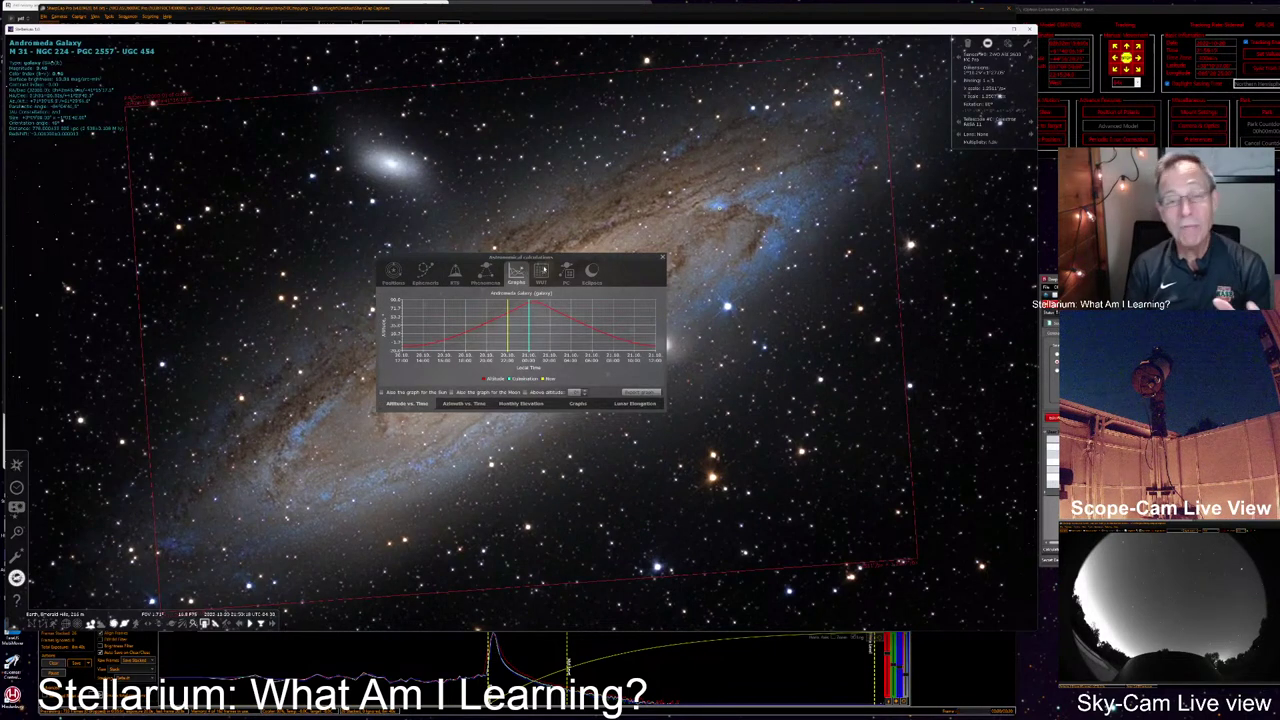
click(541, 271)
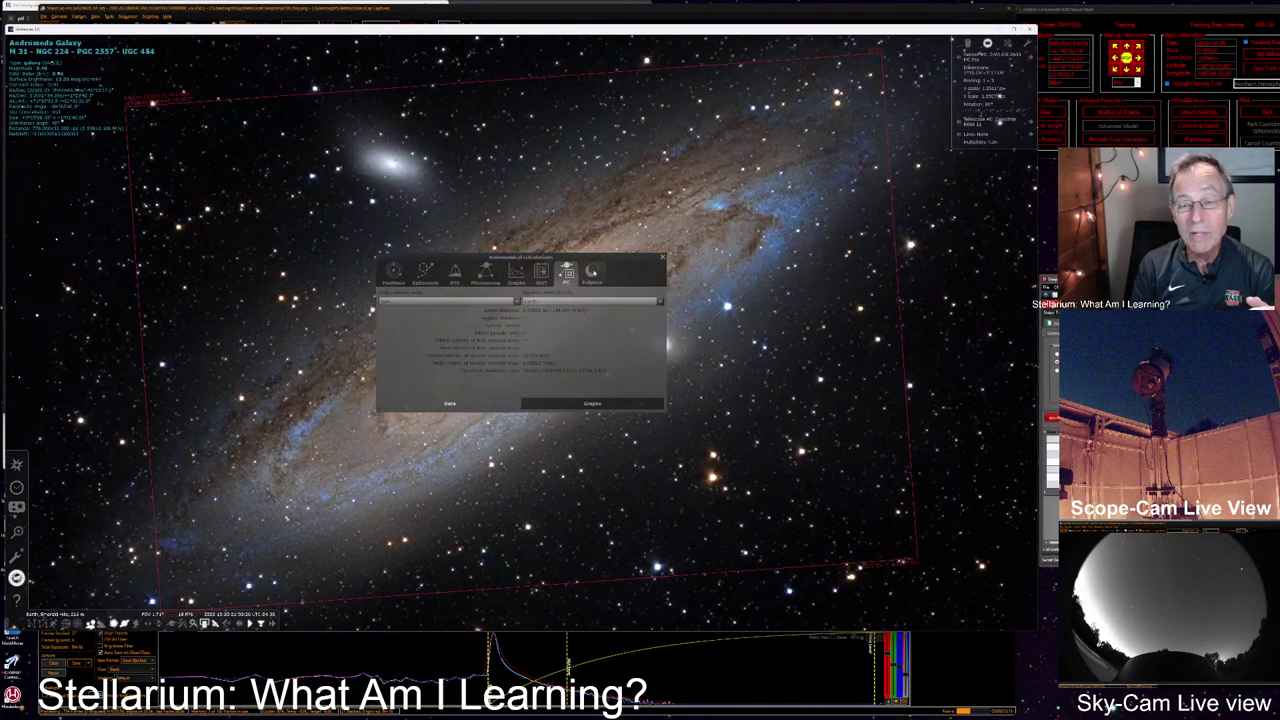
click(591, 271)
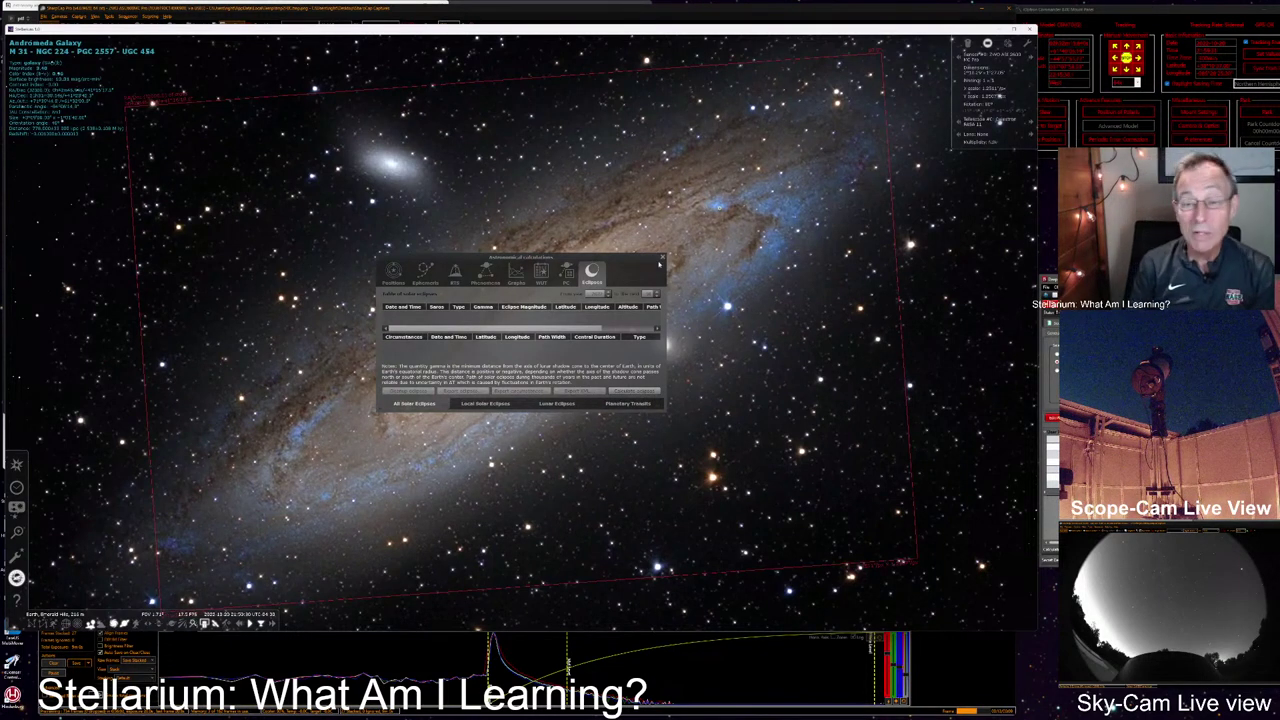
click(660, 262)
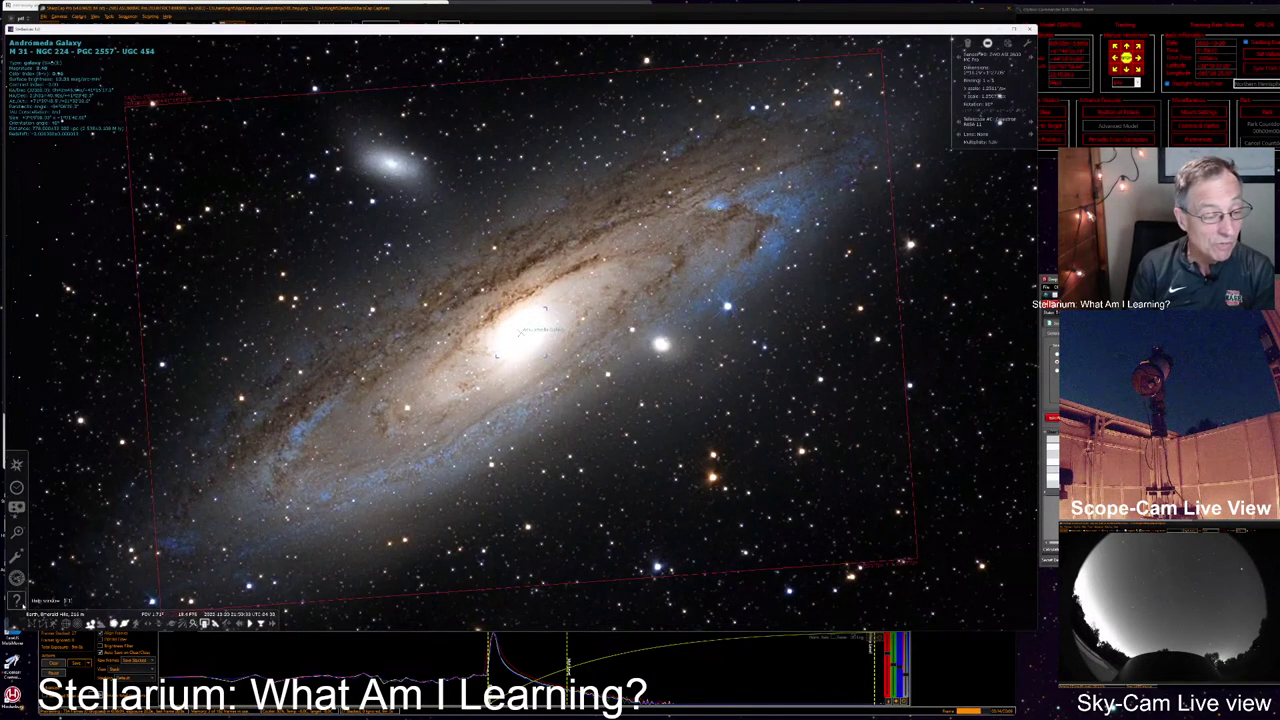
Step: Open Help, then Keyboard Shortcuts, and select the old search filter text
click(17, 600)
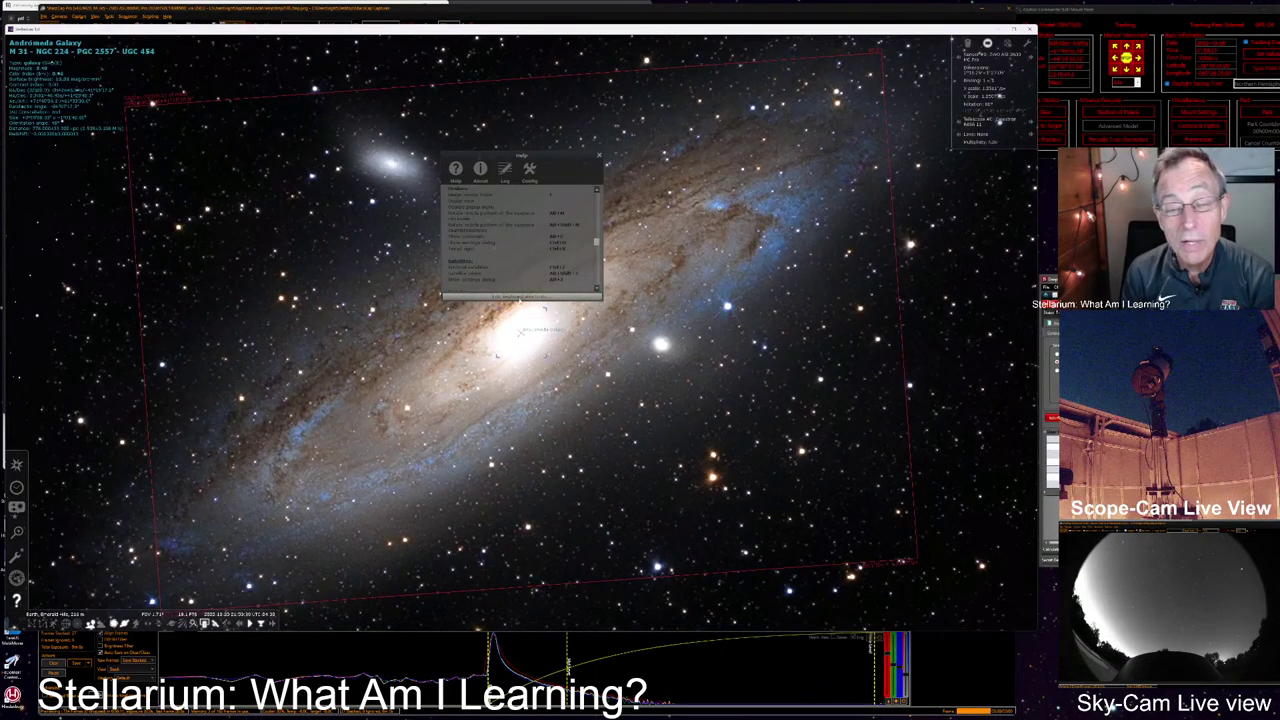
click(521, 296)
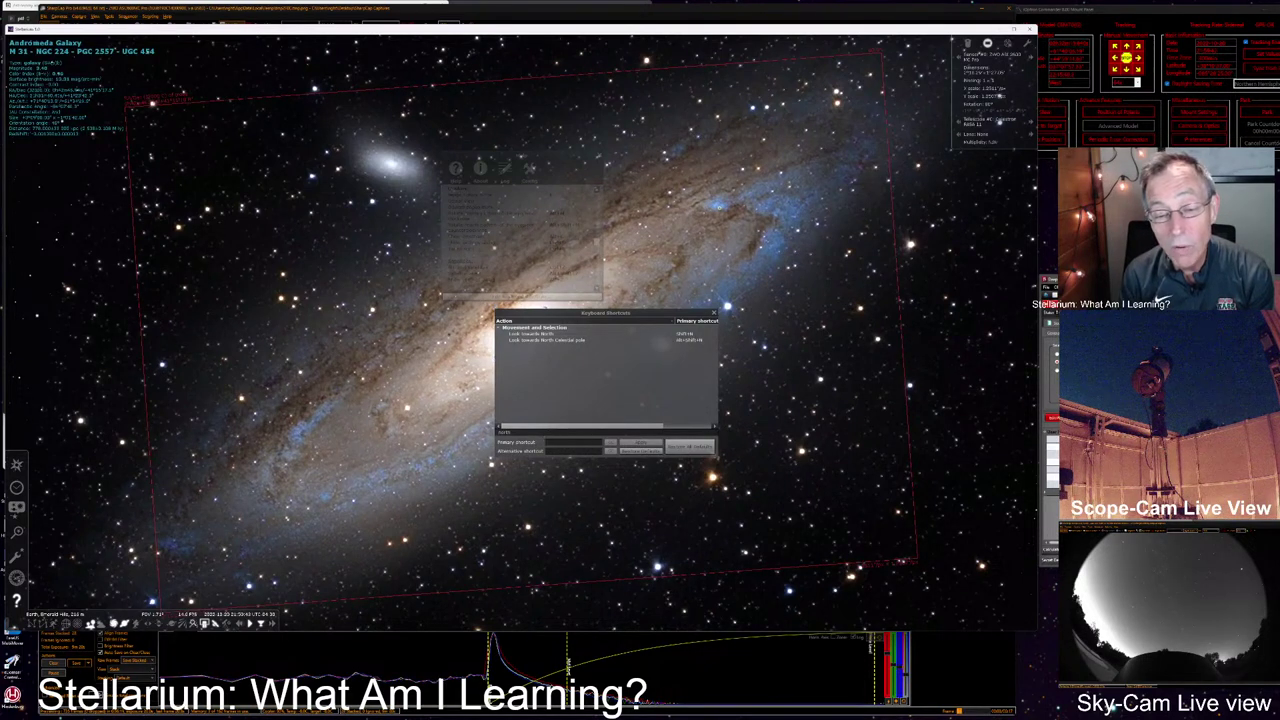
key(ctrl+a)
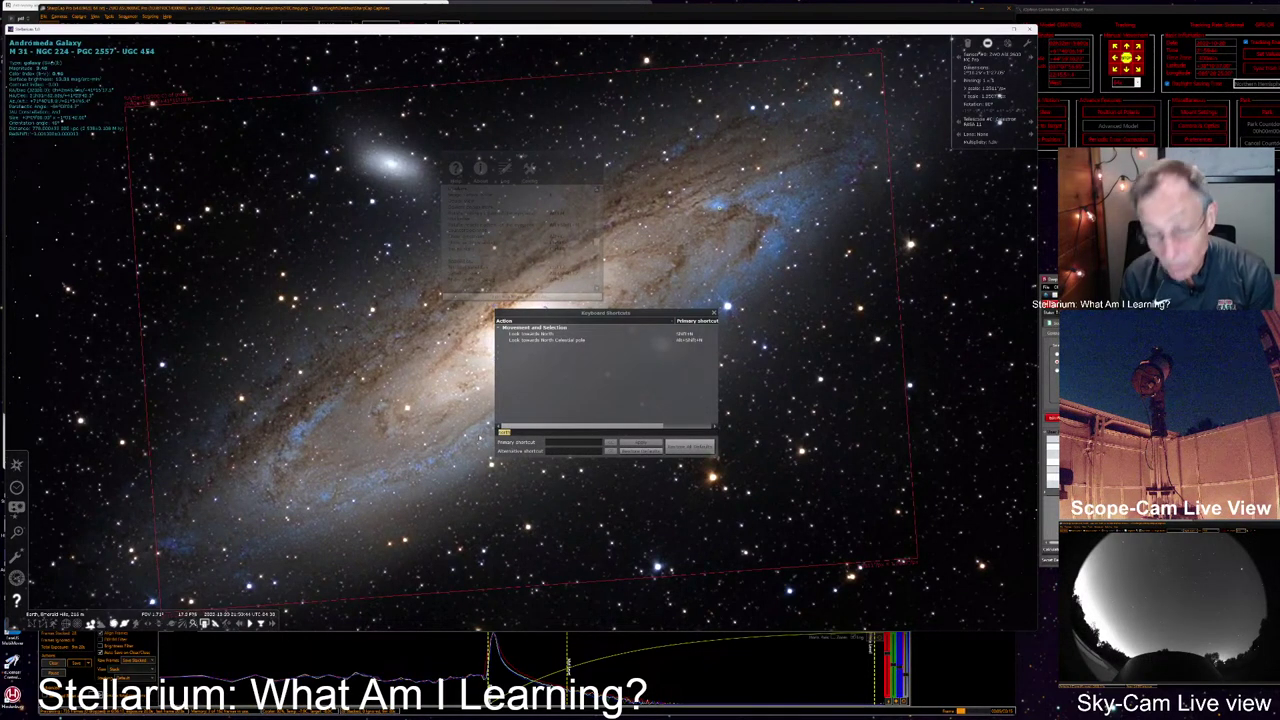
Step: Clear the search filter, collapse Movement and Selection, and inspect the predefined FOV shortcuts under Field of View
key(BackSpace)
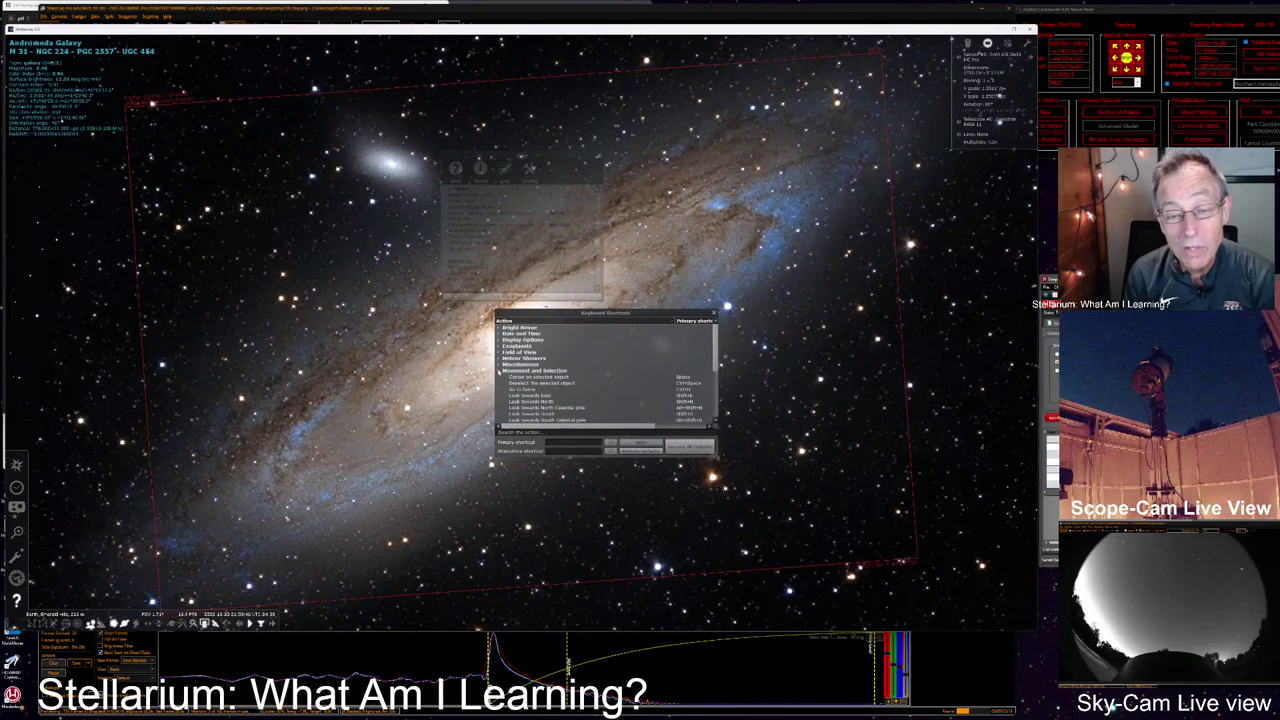
click(499, 371)
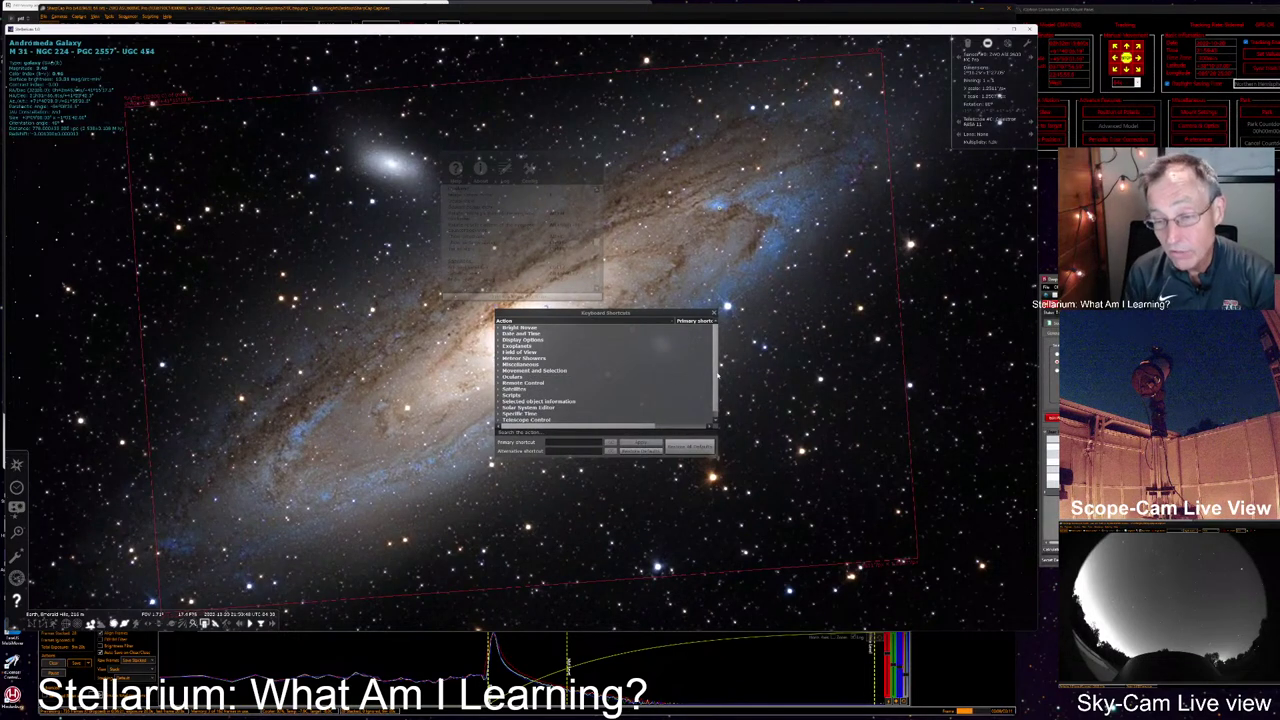
scroll(560, 375, down, 1)
scroll(560, 375, up, 1)
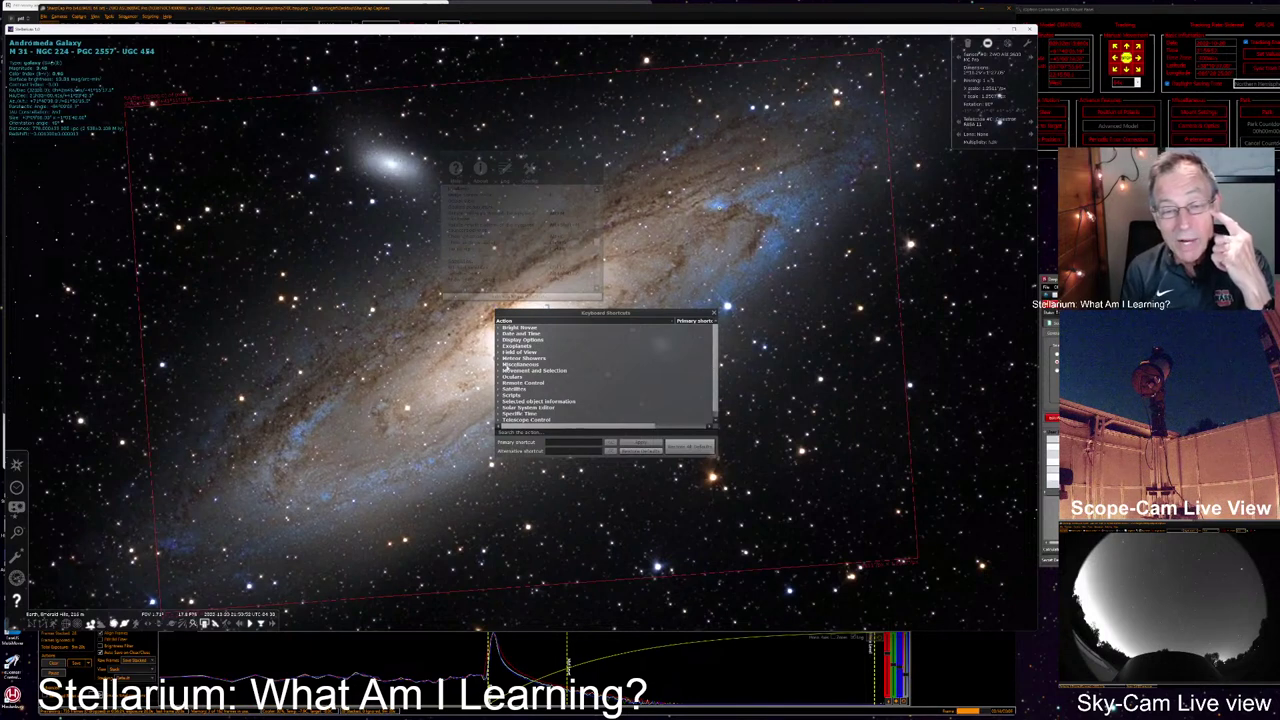
click(500, 352)
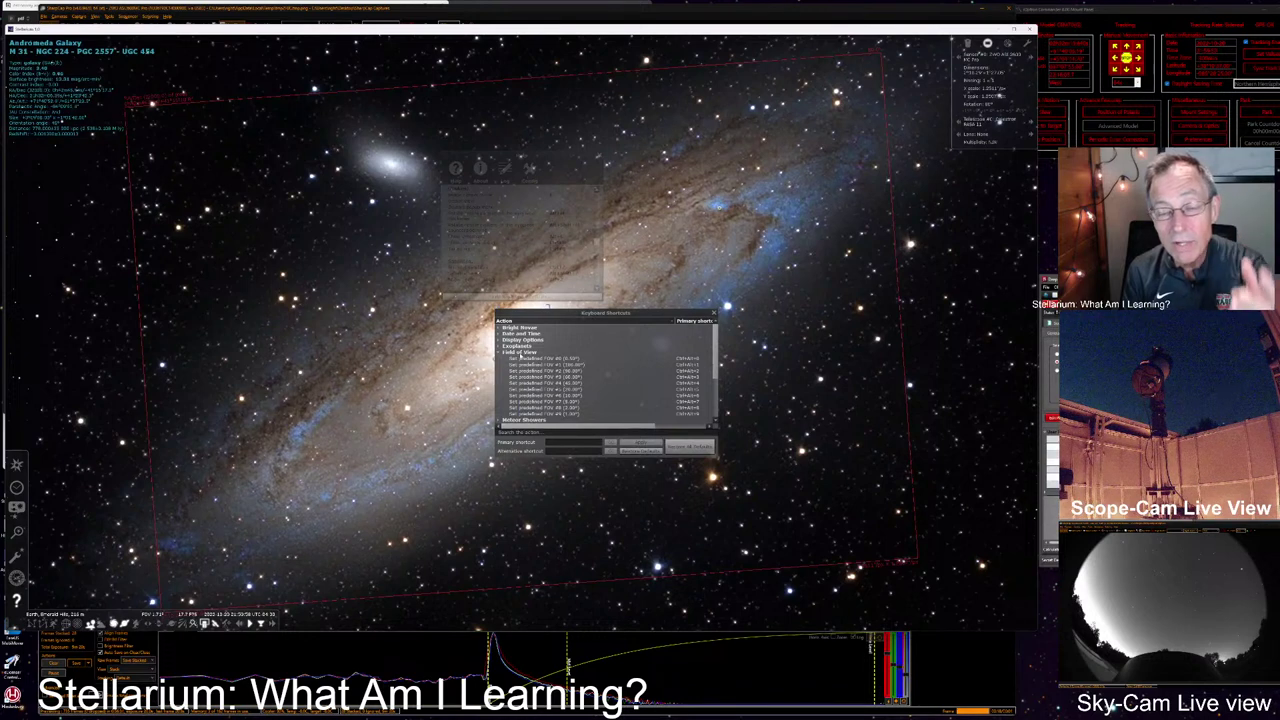
click(522, 359)
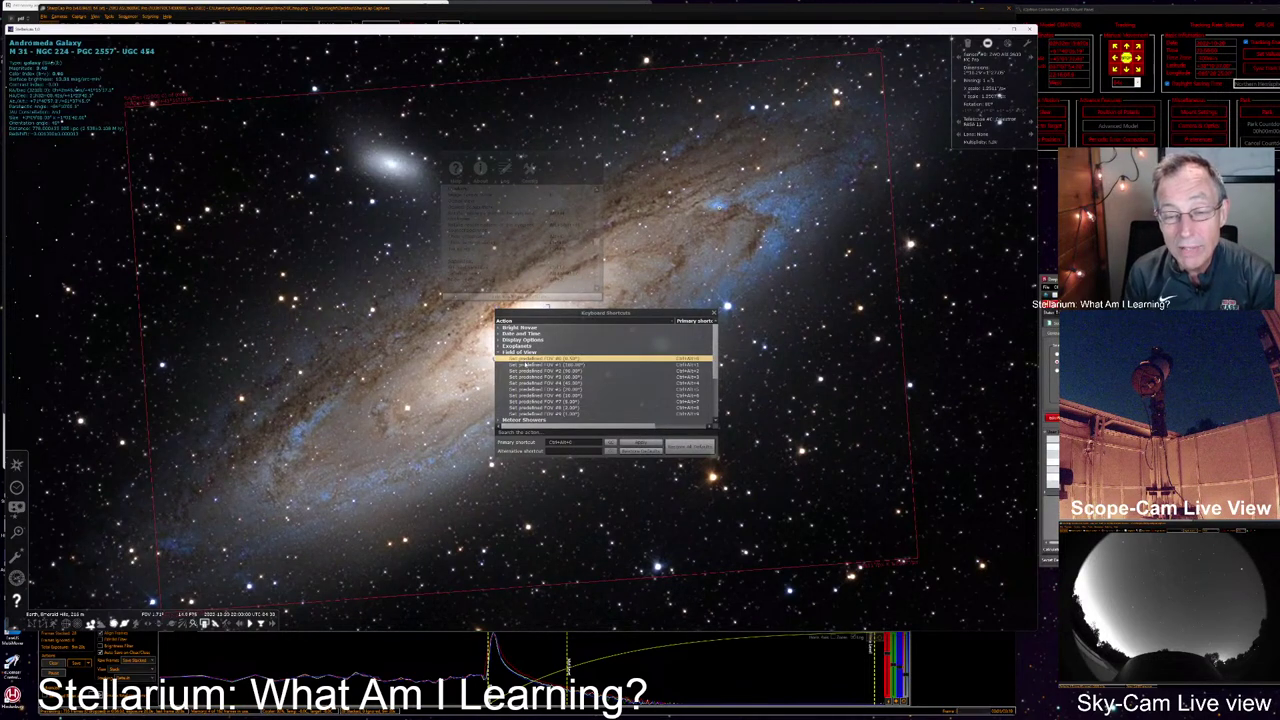
click(524, 365)
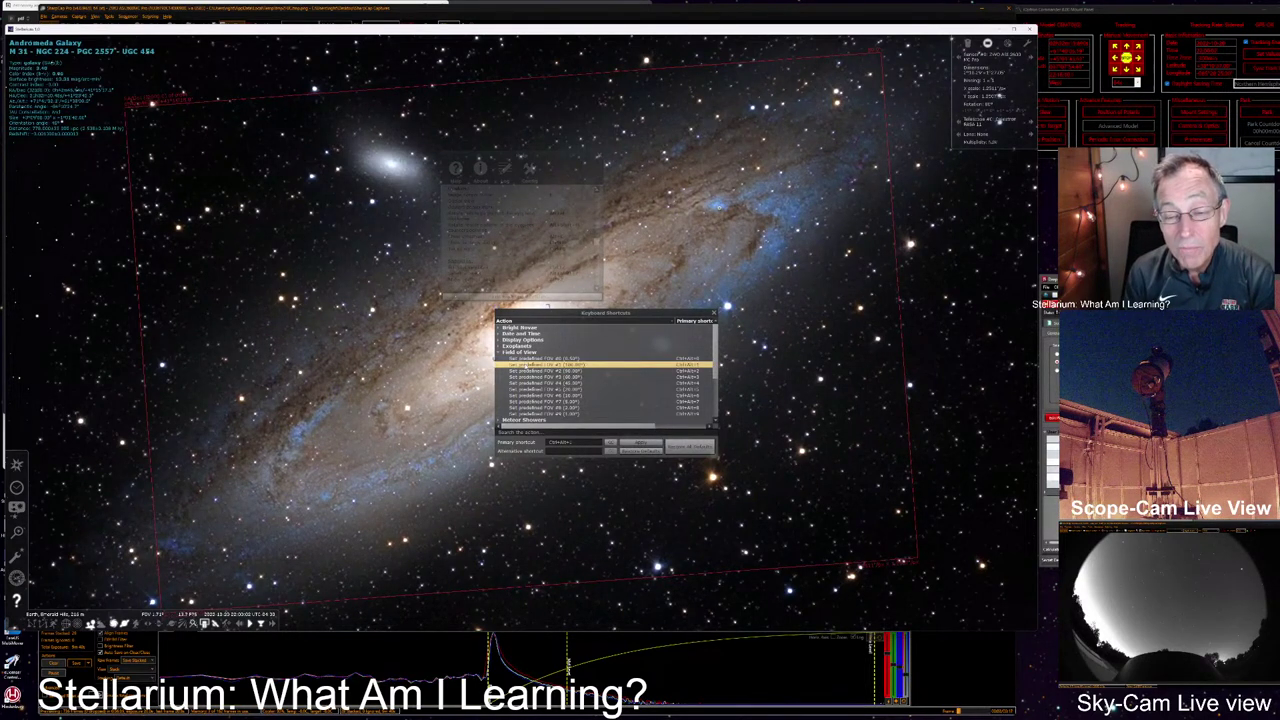
click(525, 371)
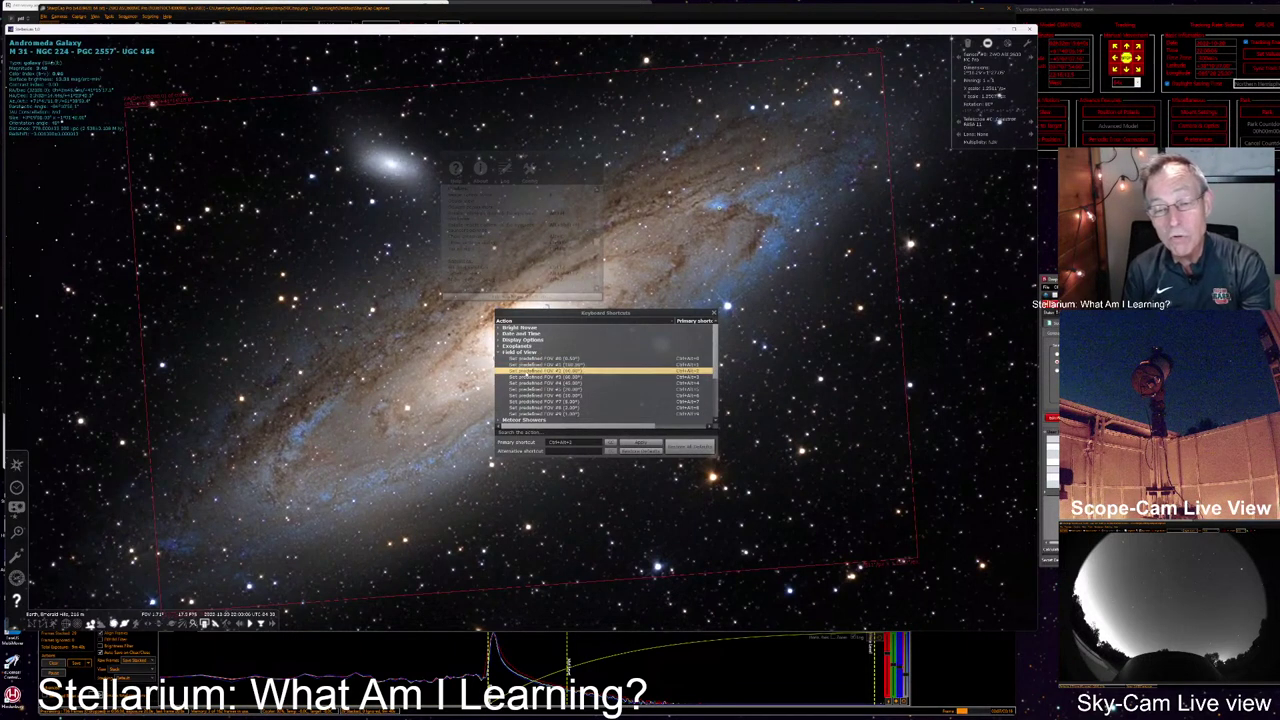
click(500, 352)
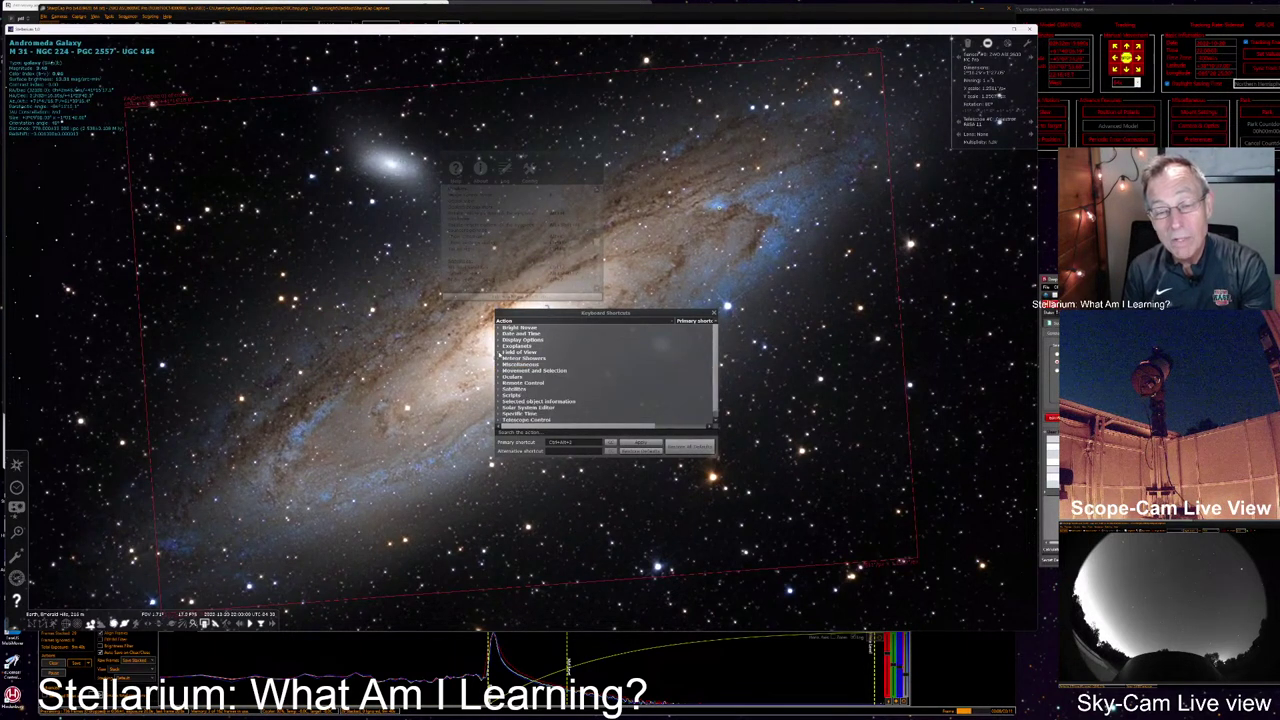
Step: Expand and browse the Telescope Control shortcuts, then close the Keyboard Shortcuts window
scroll(510, 407, down, 1)
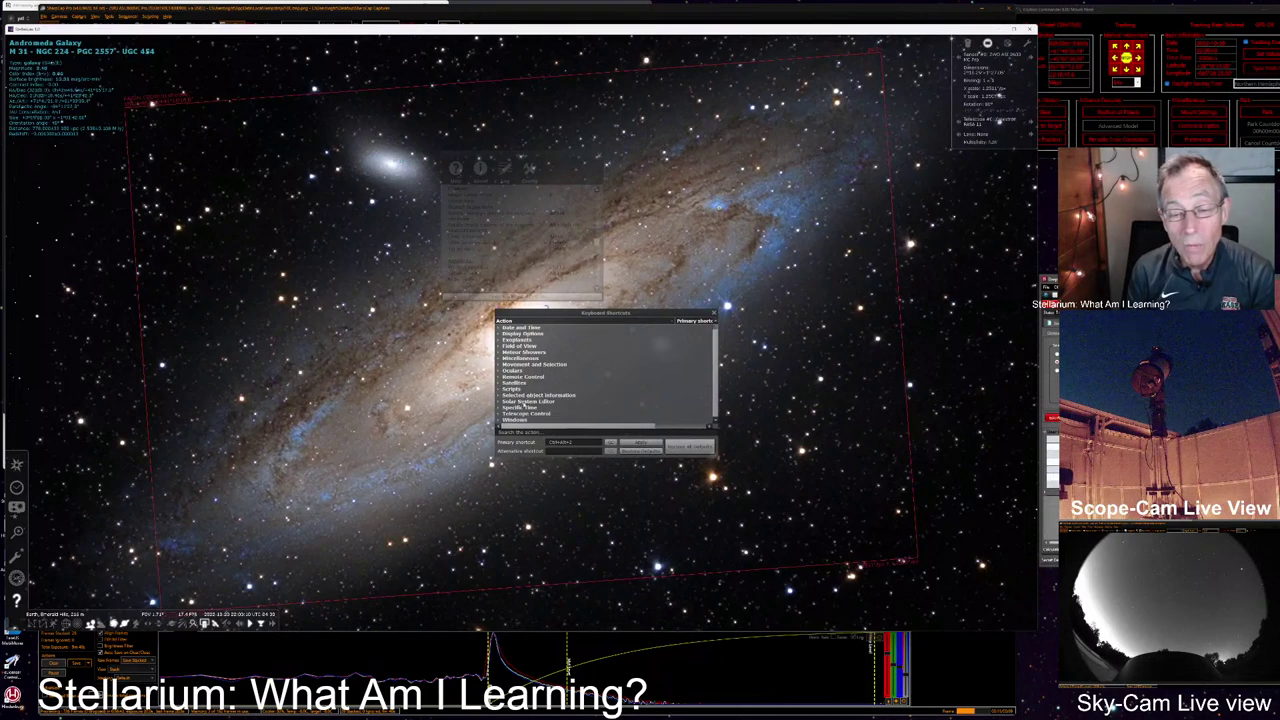
click(498, 414)
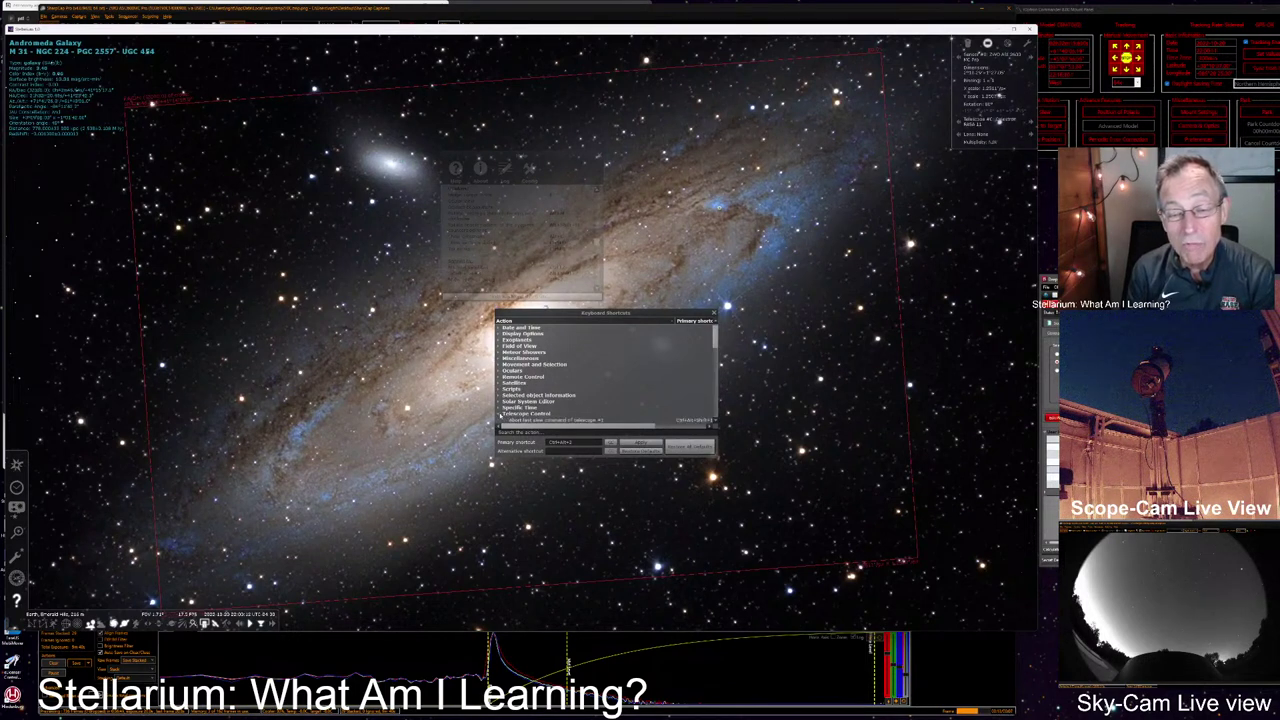
scroll(510, 405, down, 5)
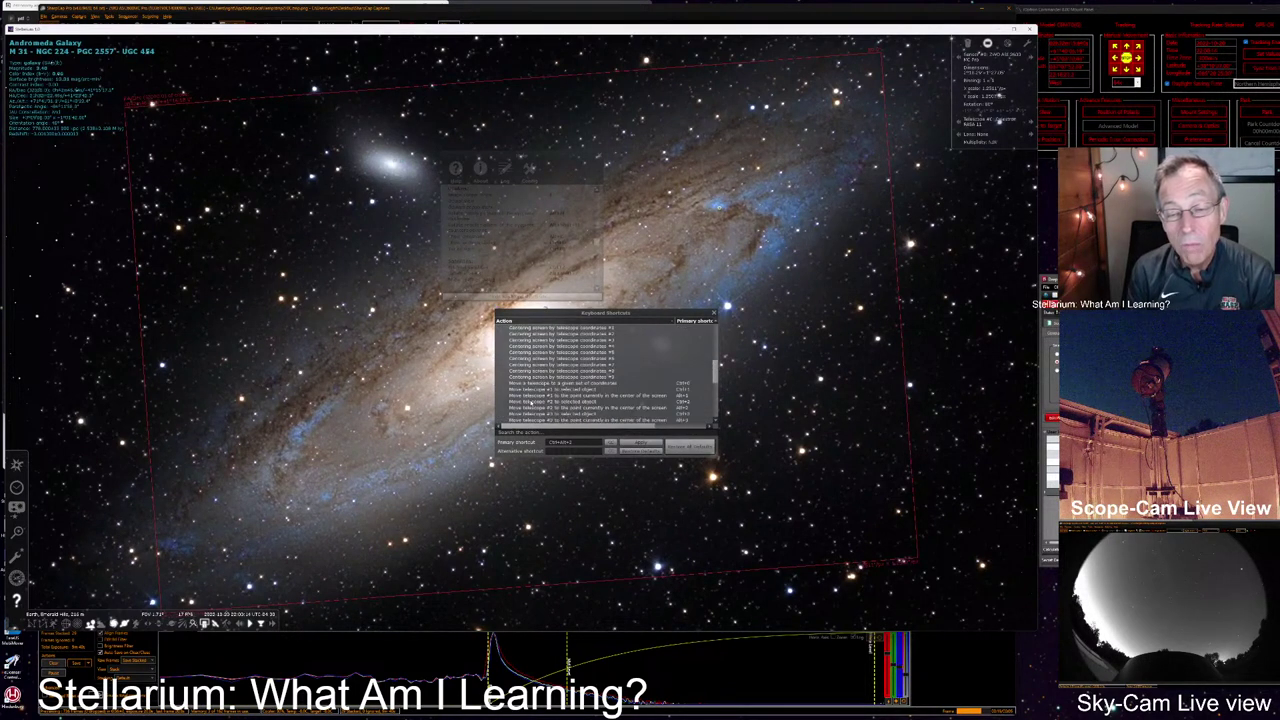
scroll(560, 400, down, 5)
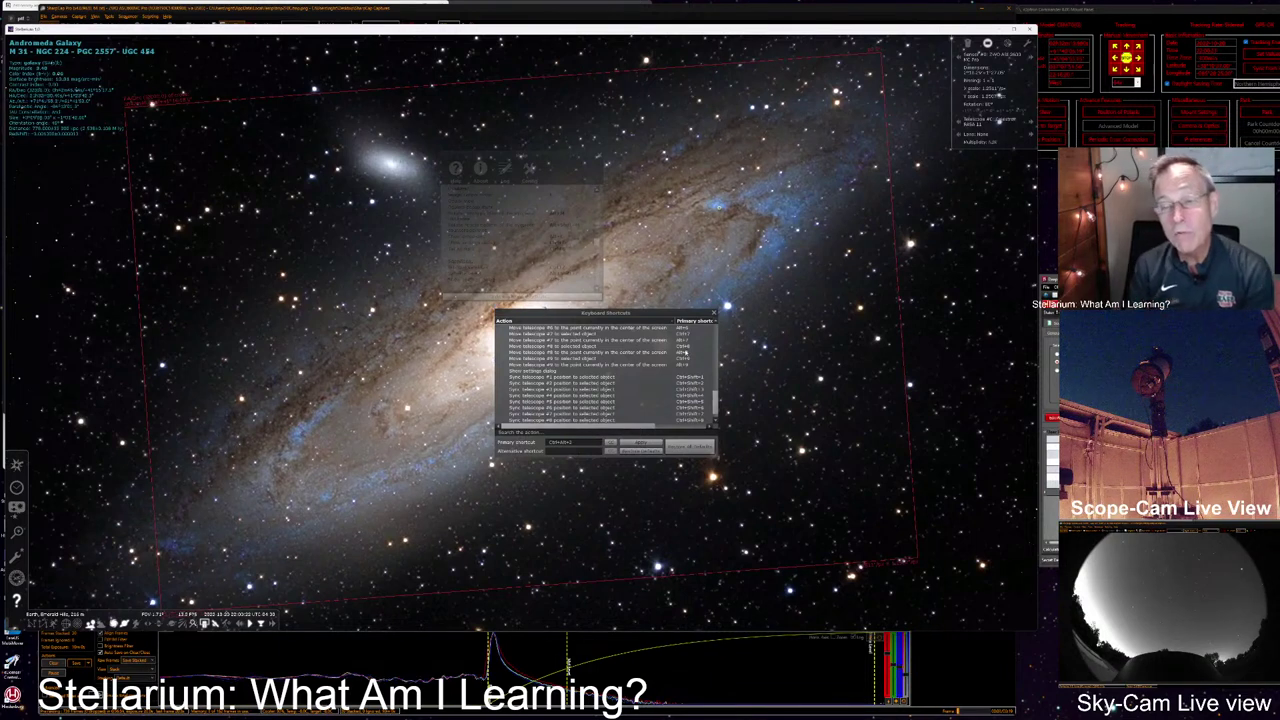
scroll(709, 325, up, 15)
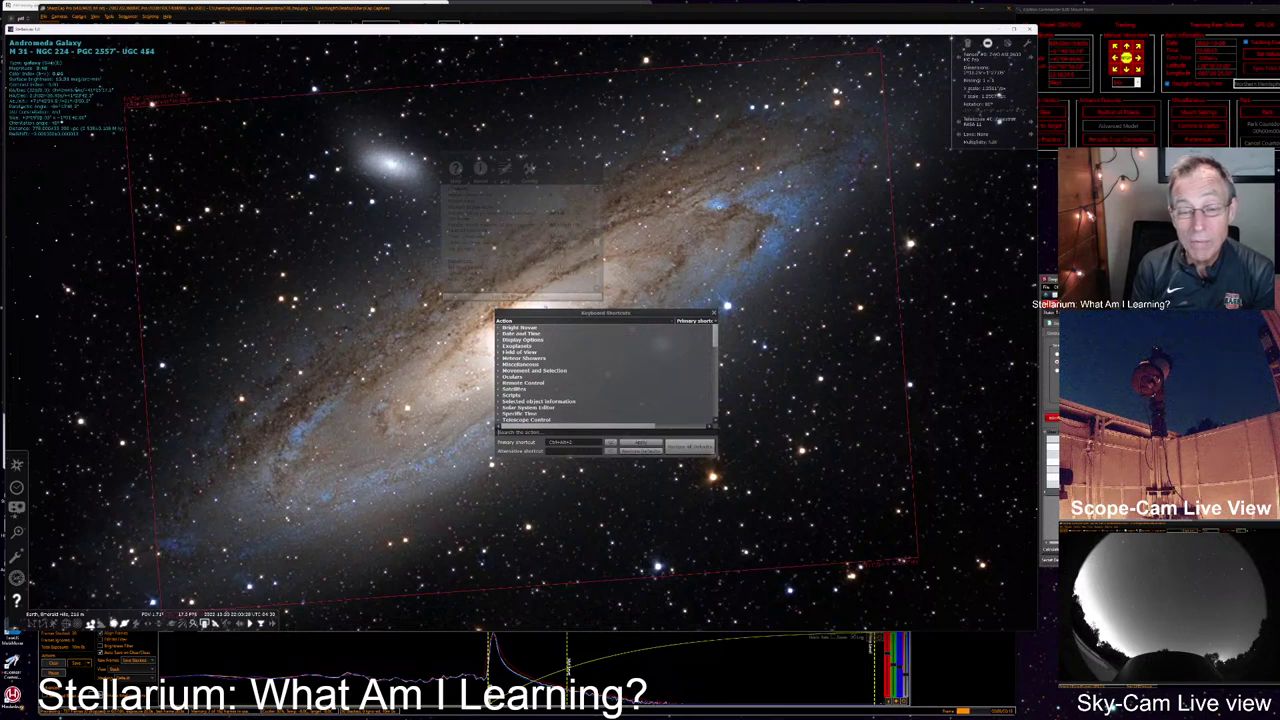
text(f)
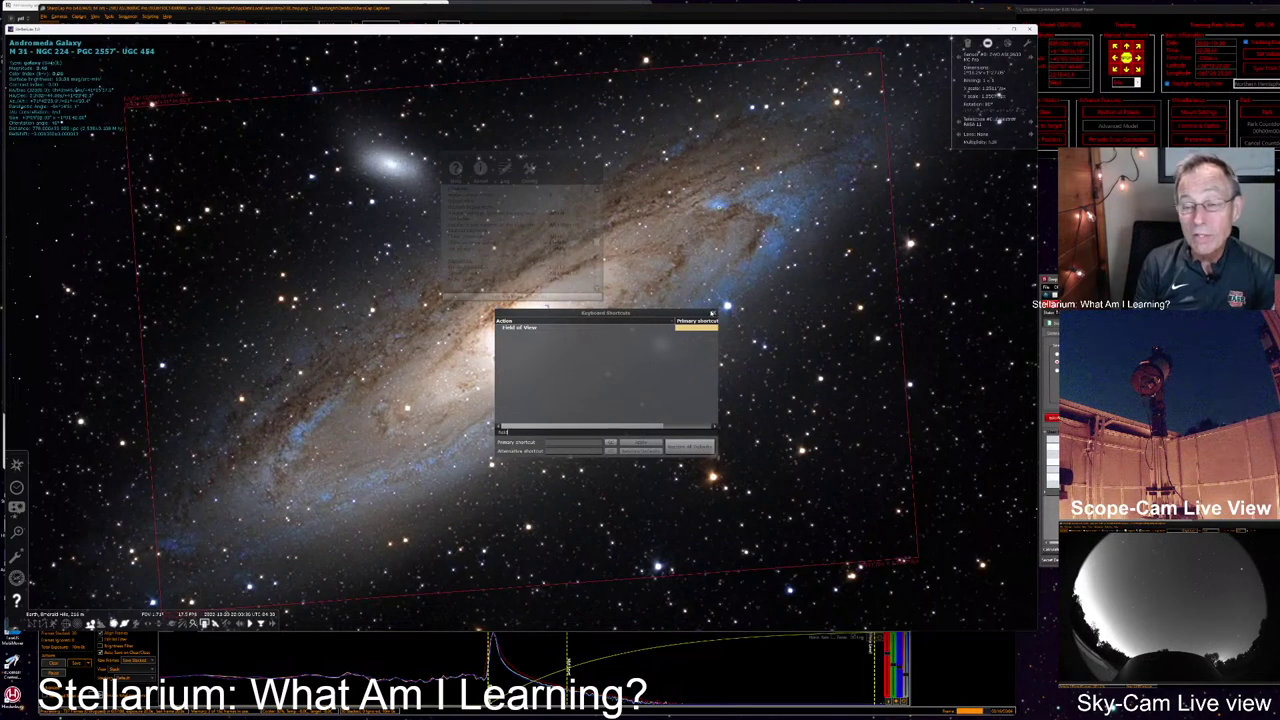
click(713, 313)
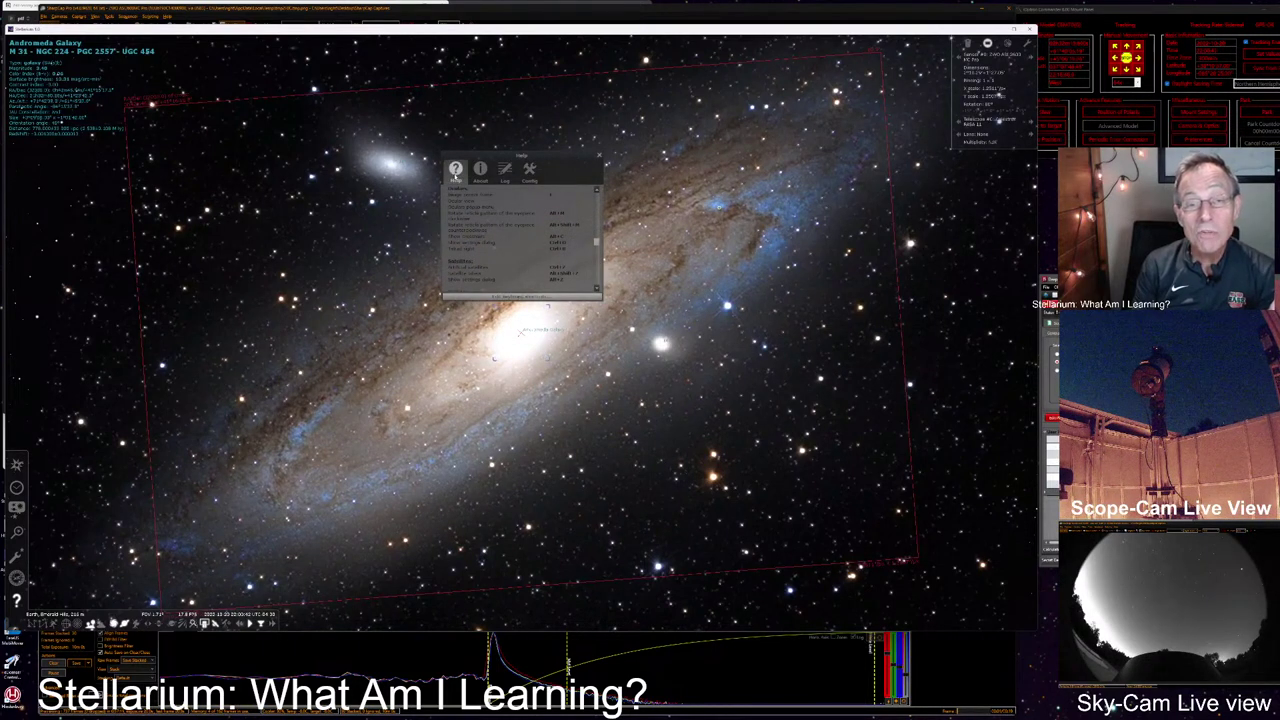
Step: Show the About page with Stellarium version 1.0 and its copyright and licence text
click(480, 170)
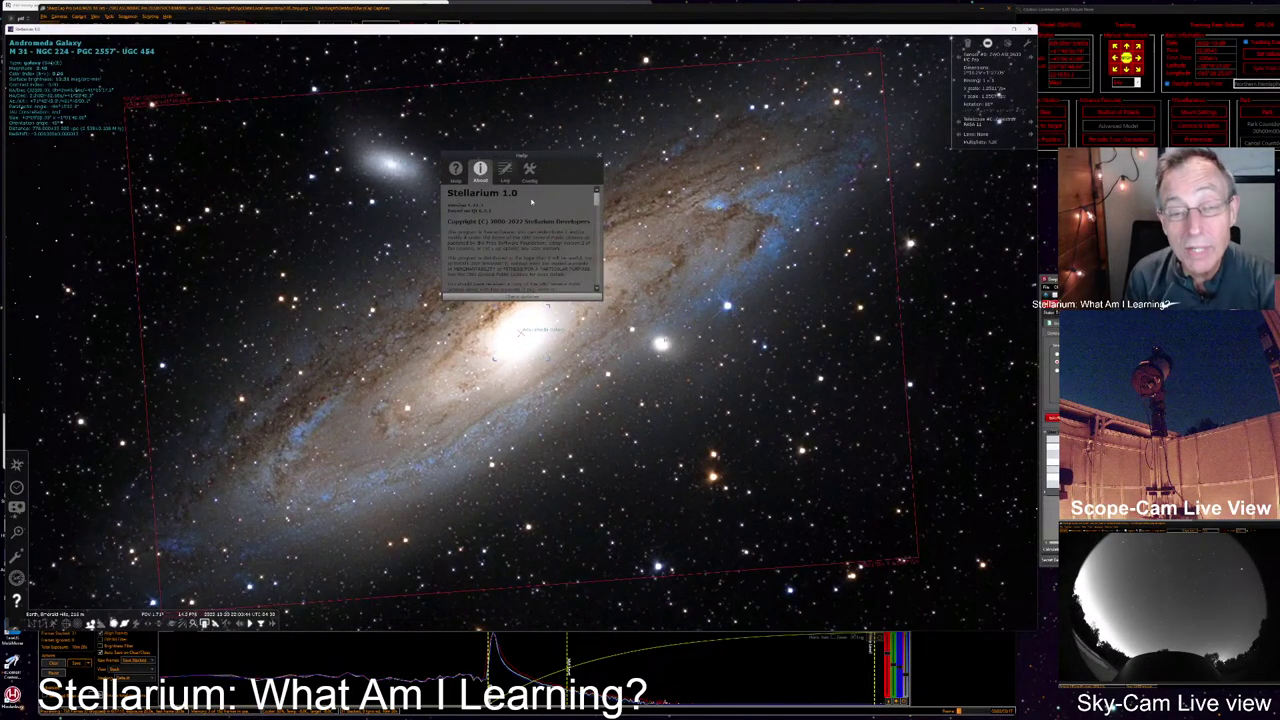
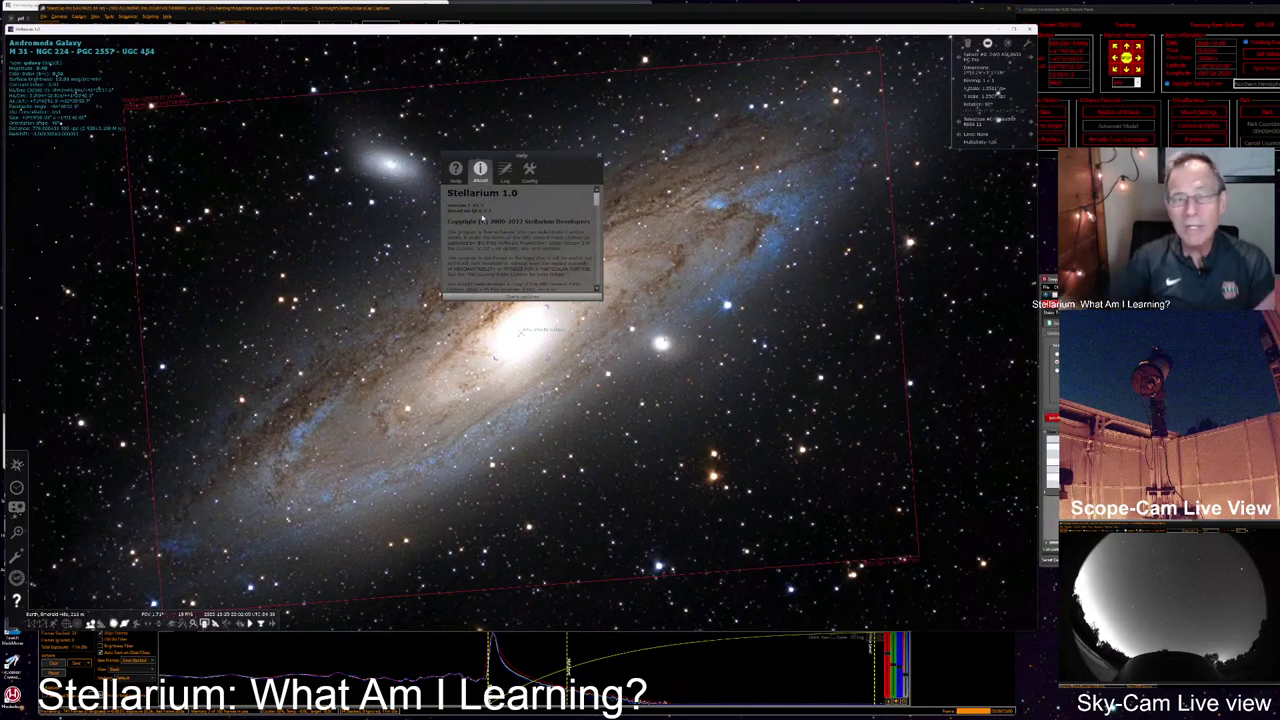
Step: View the Help window's Log and Config pages, close it, and zoom out
click(504, 169)
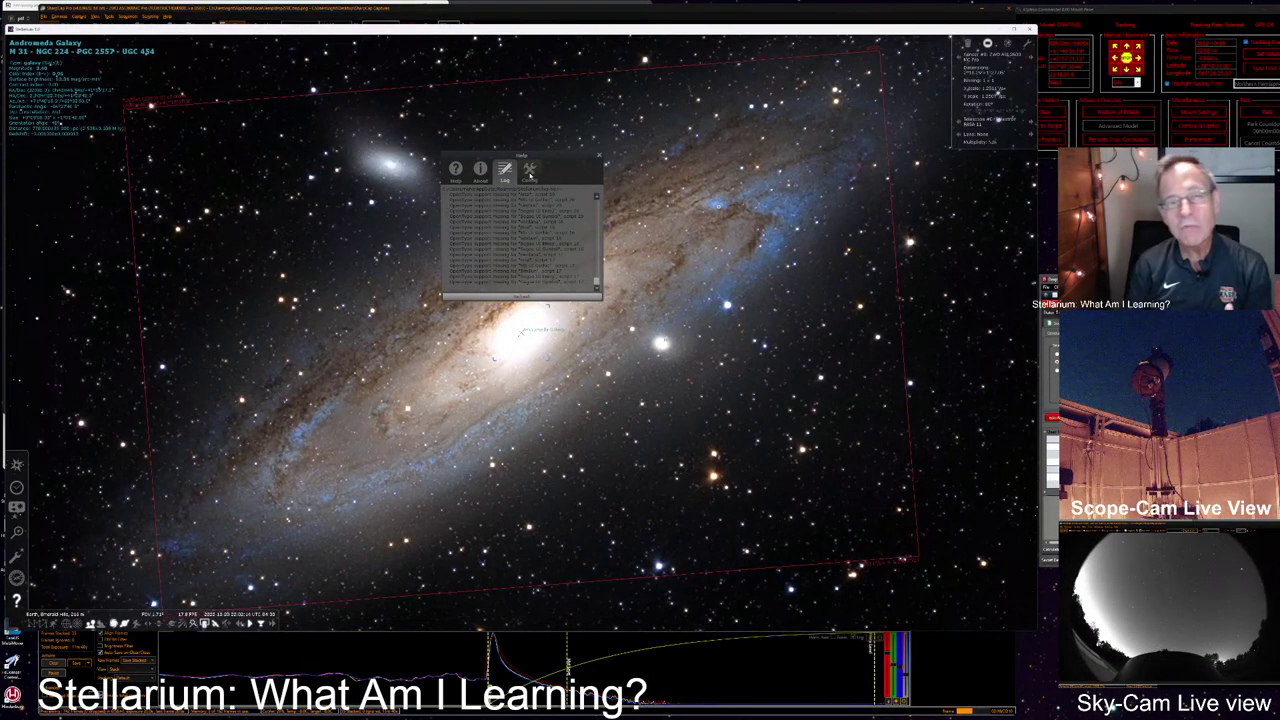
click(529, 170)
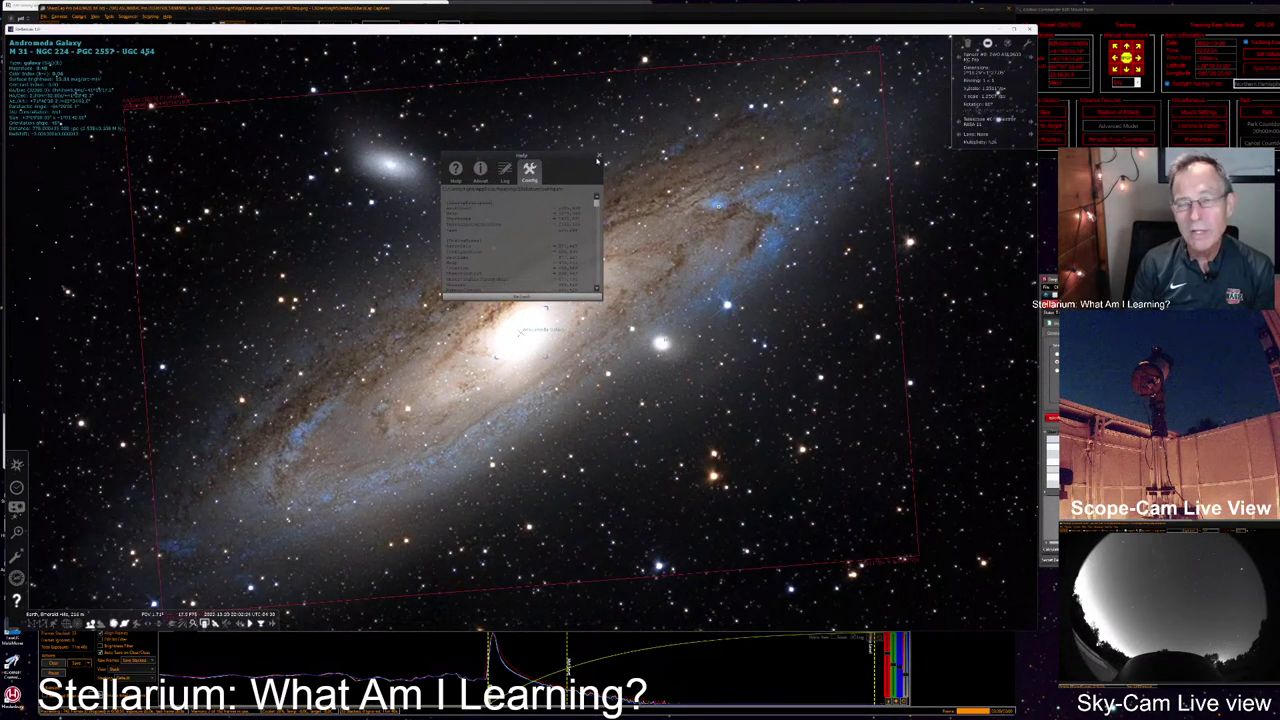
click(598, 158)
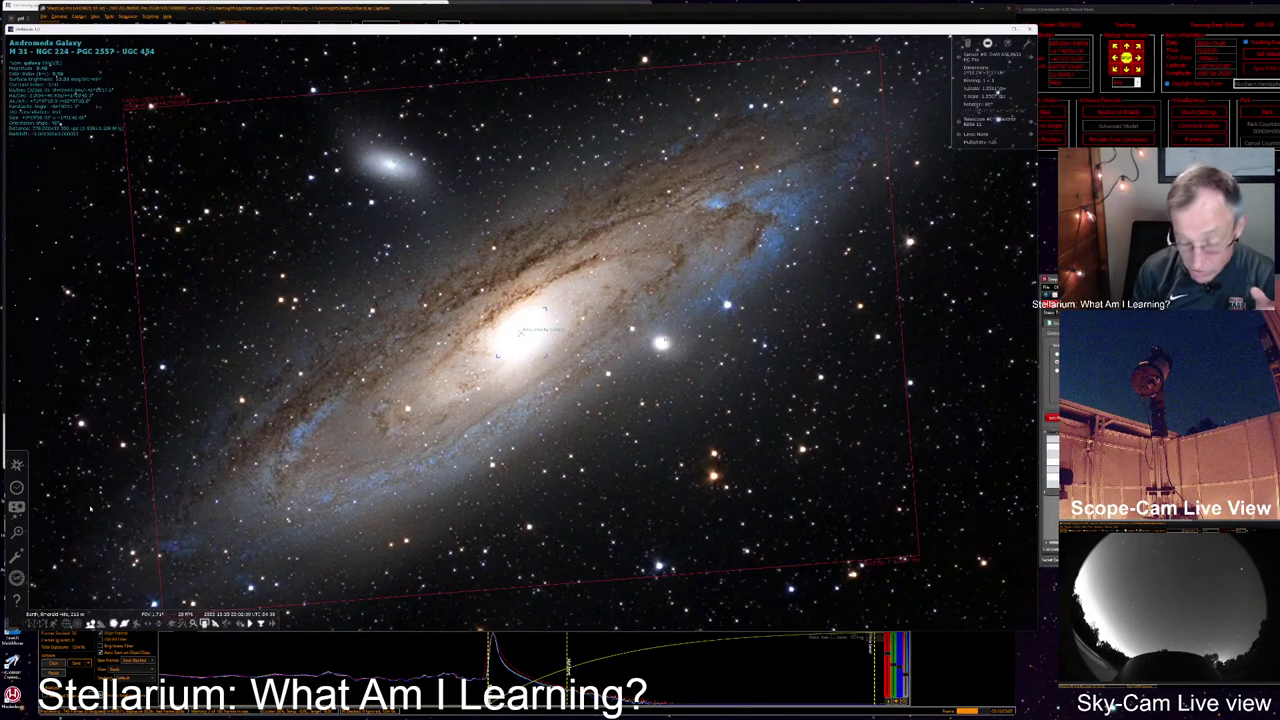
key(backslash)
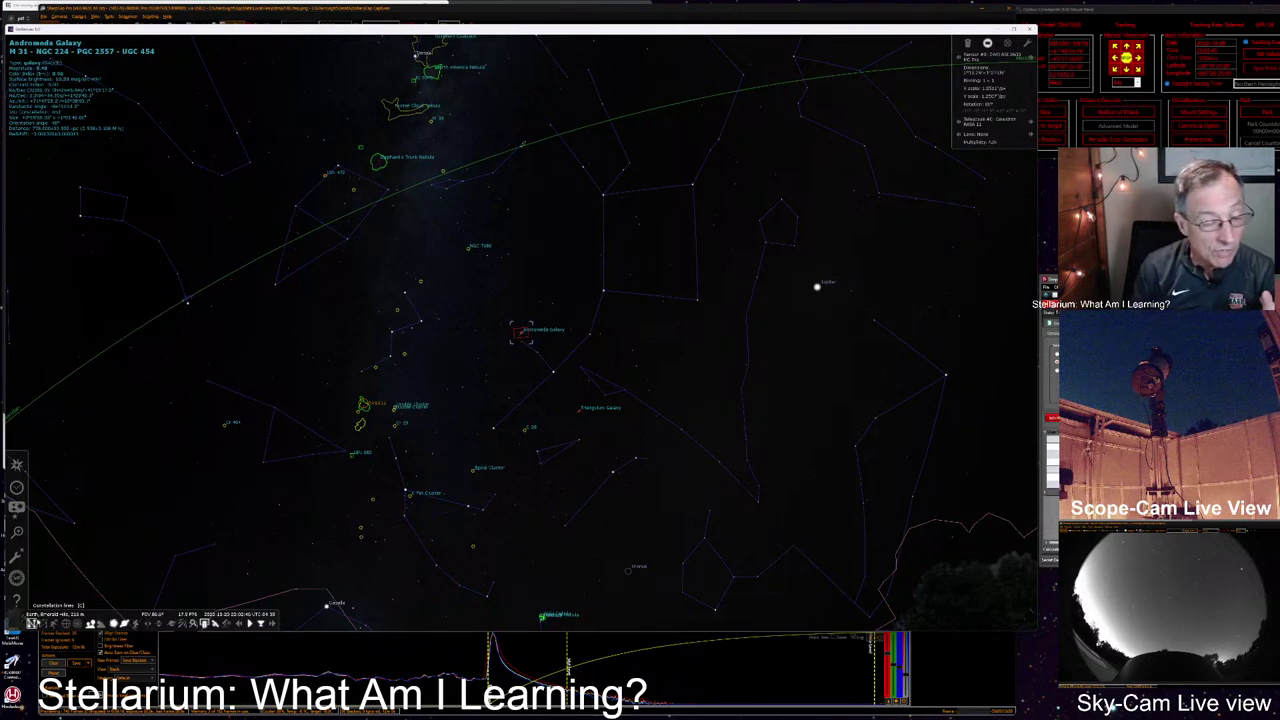
Step: Toggle constellation names and artwork on and off, leaving constellation lines hidden
click(42, 622)
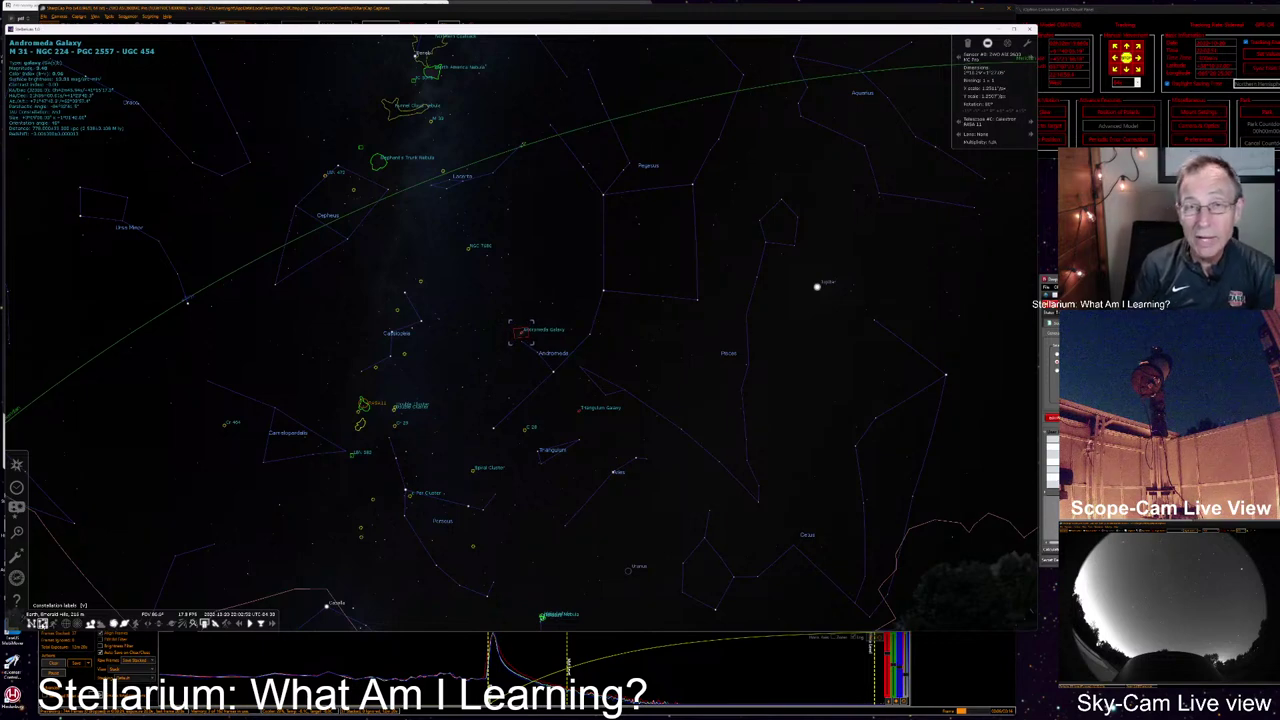
click(42, 622)
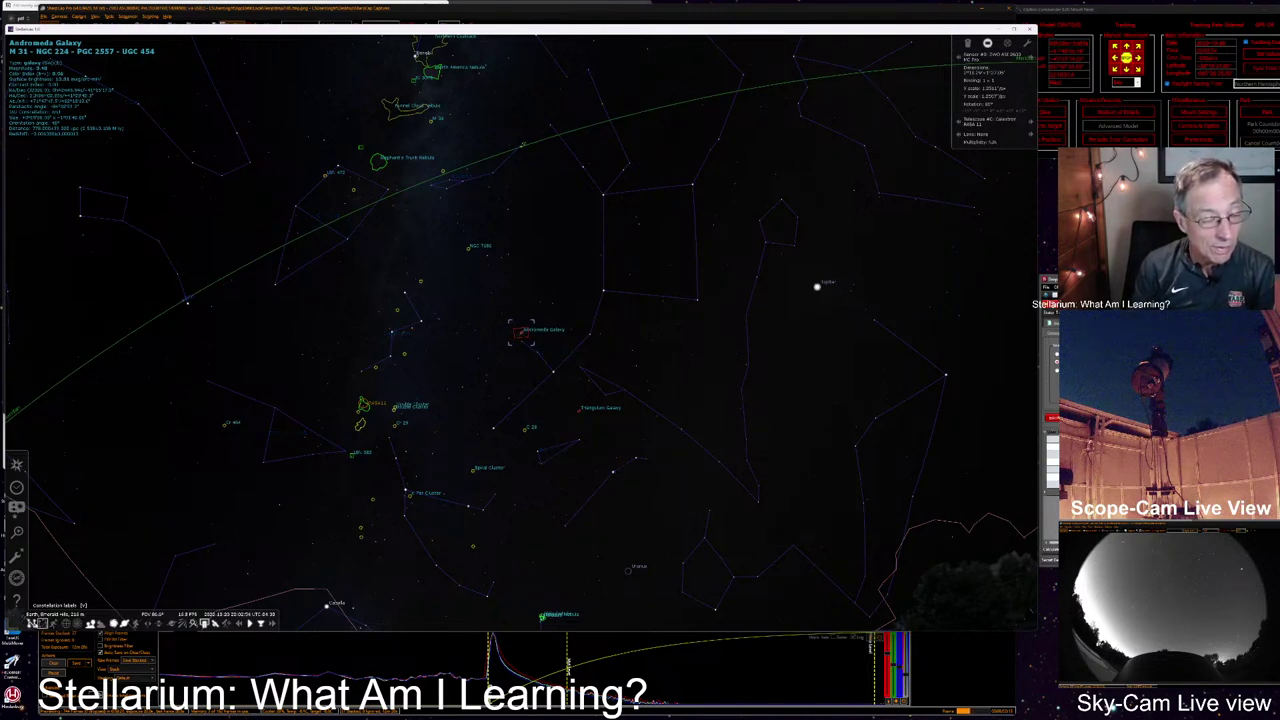
click(31, 622)
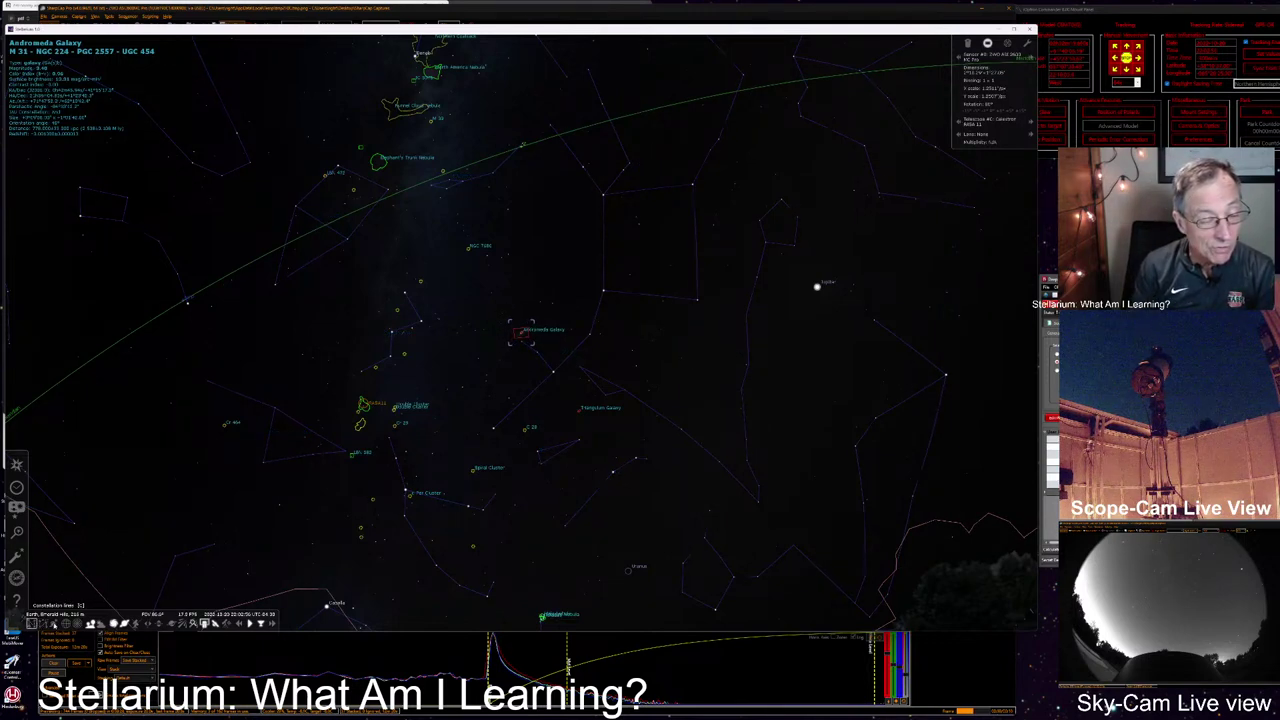
click(53, 622)
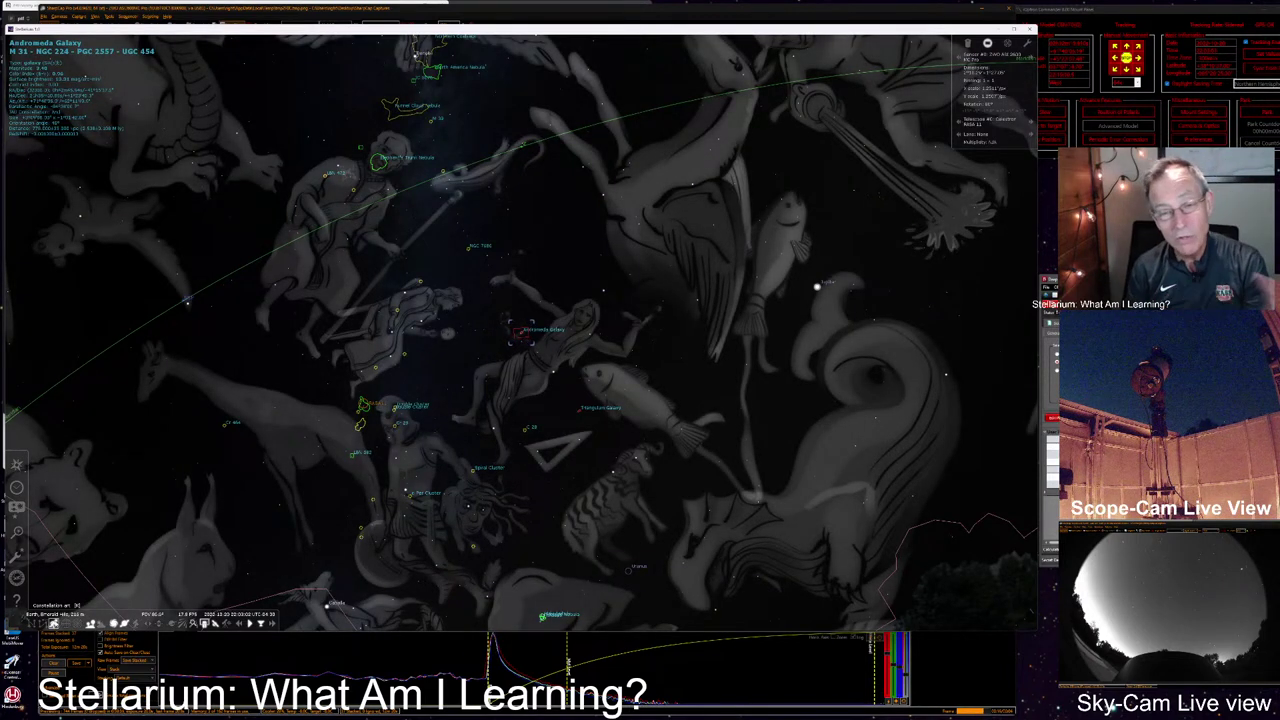
click(54, 623)
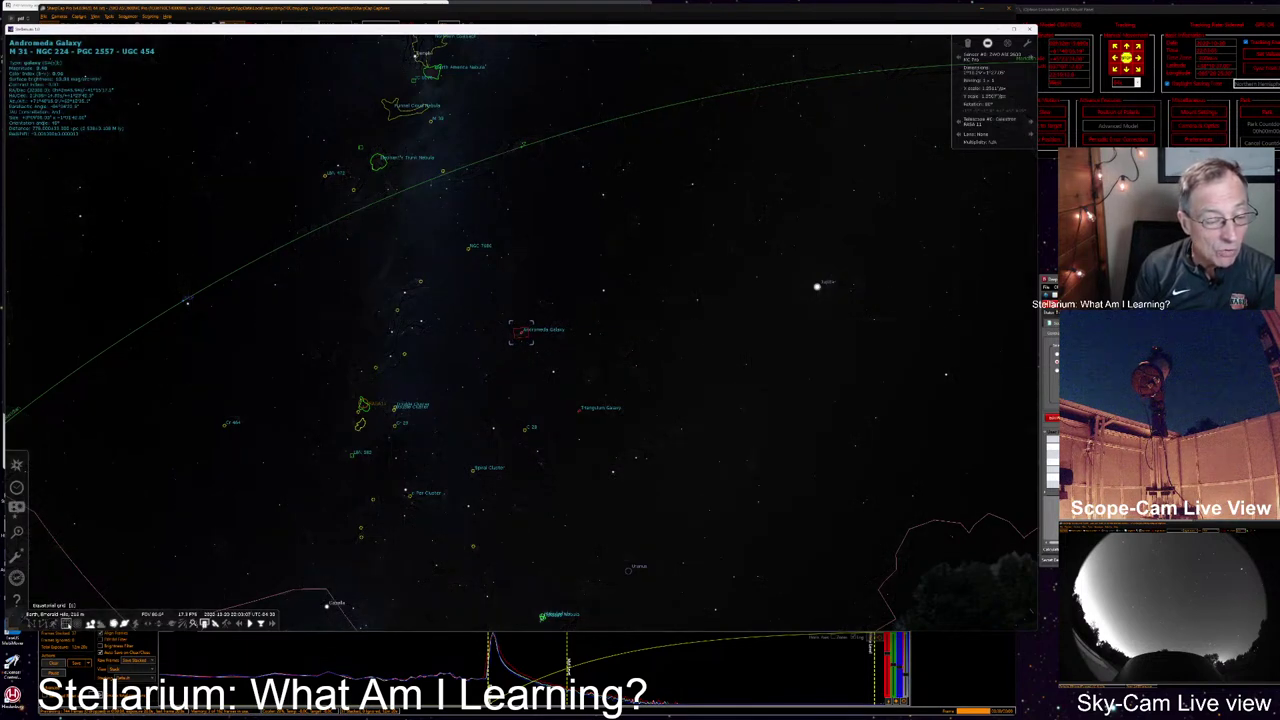
Step: Try the equatorial and azimuthal grids, ending with both grids hidden
click(66, 623)
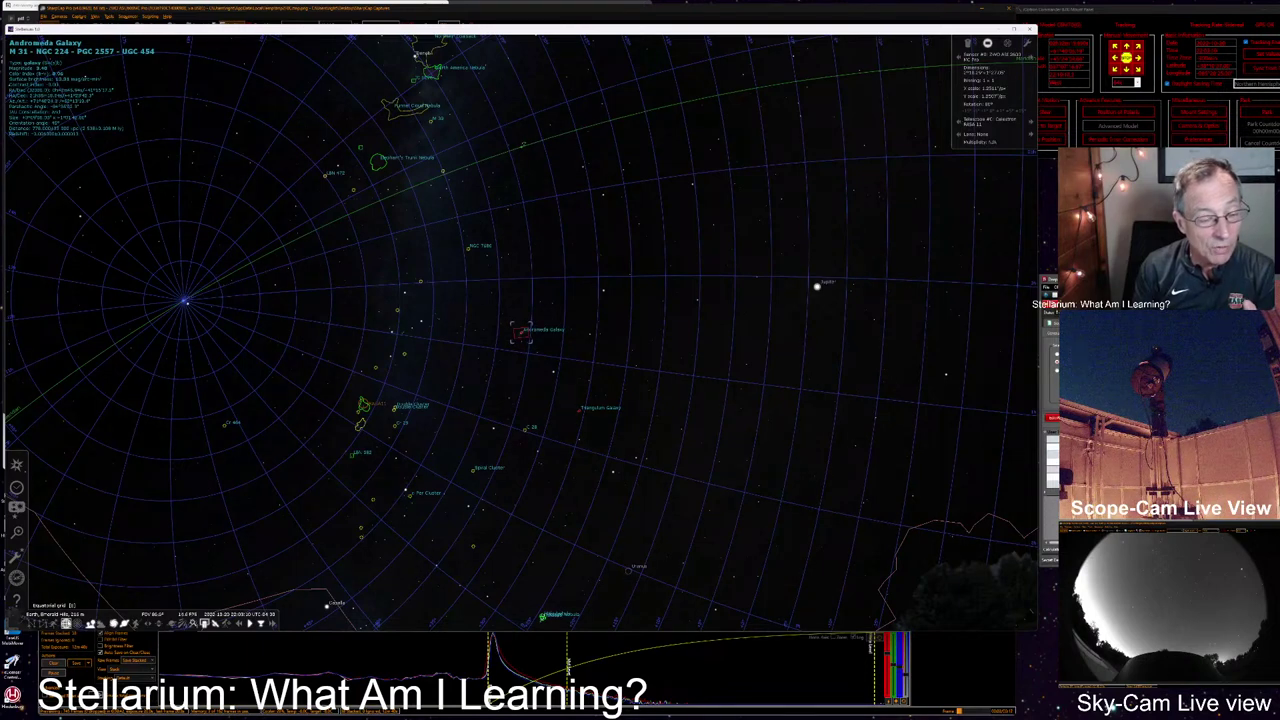
click(66, 623)
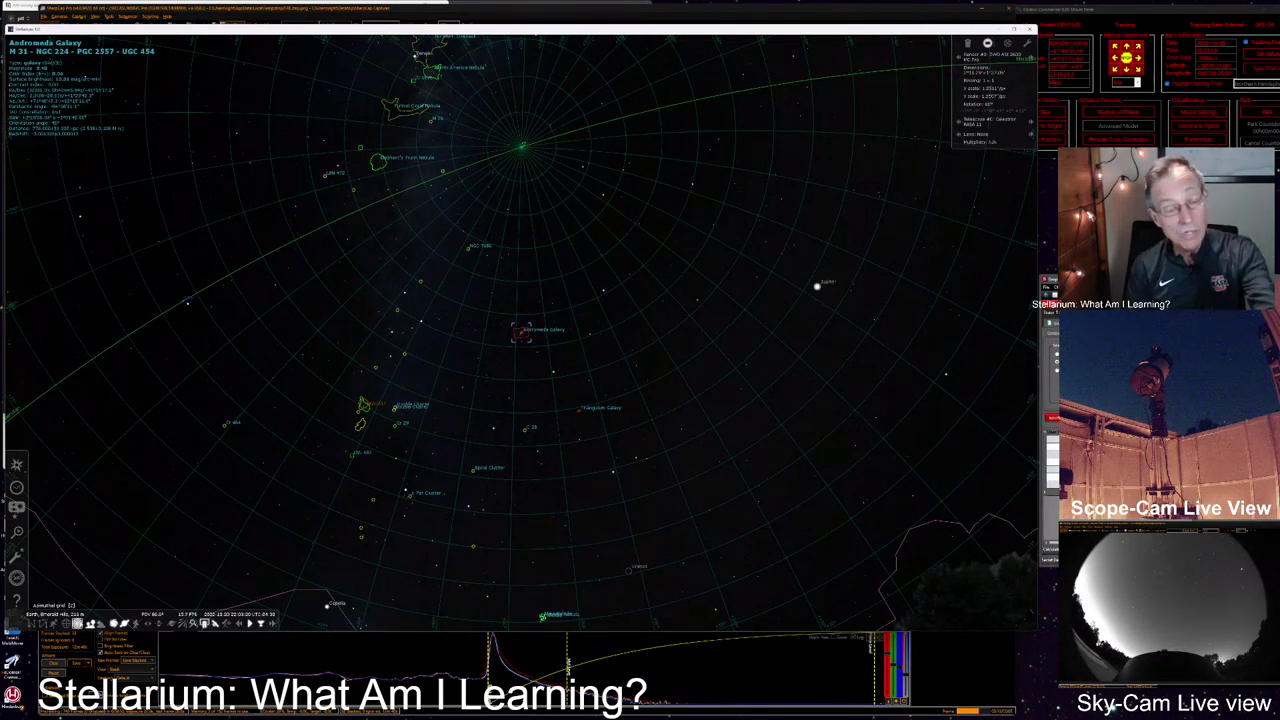
click(77, 623)
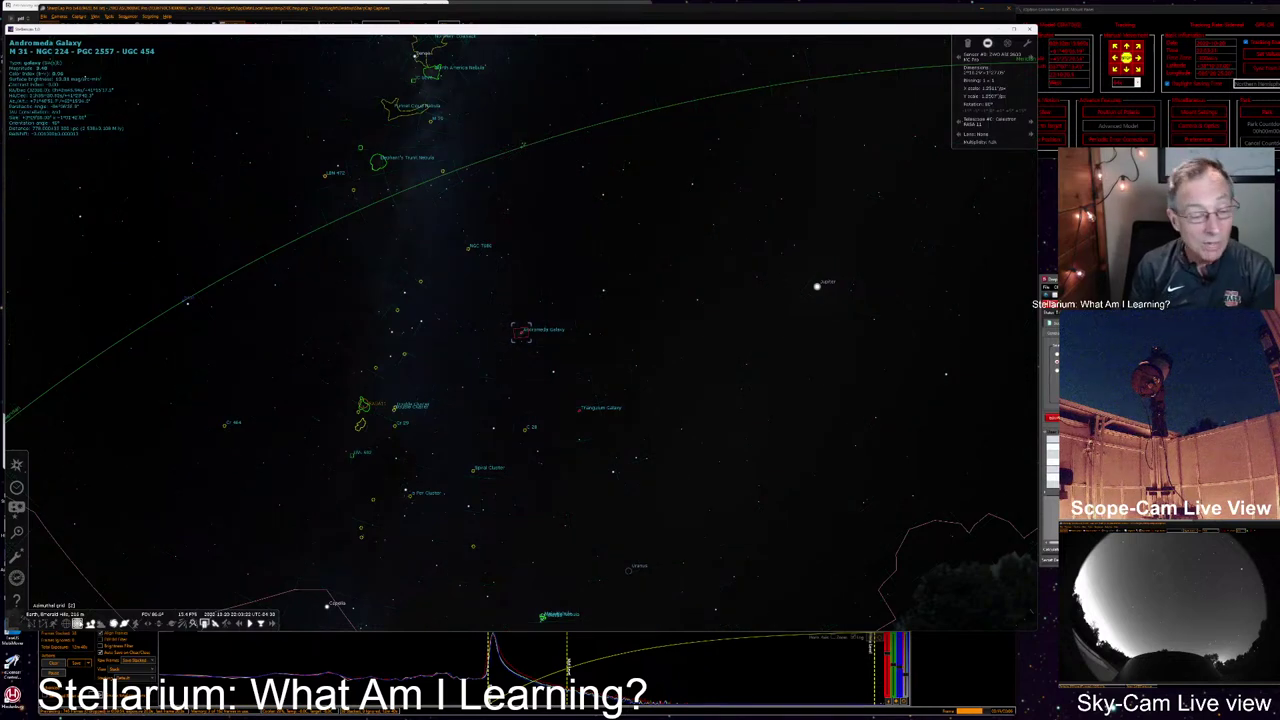
click(77, 623)
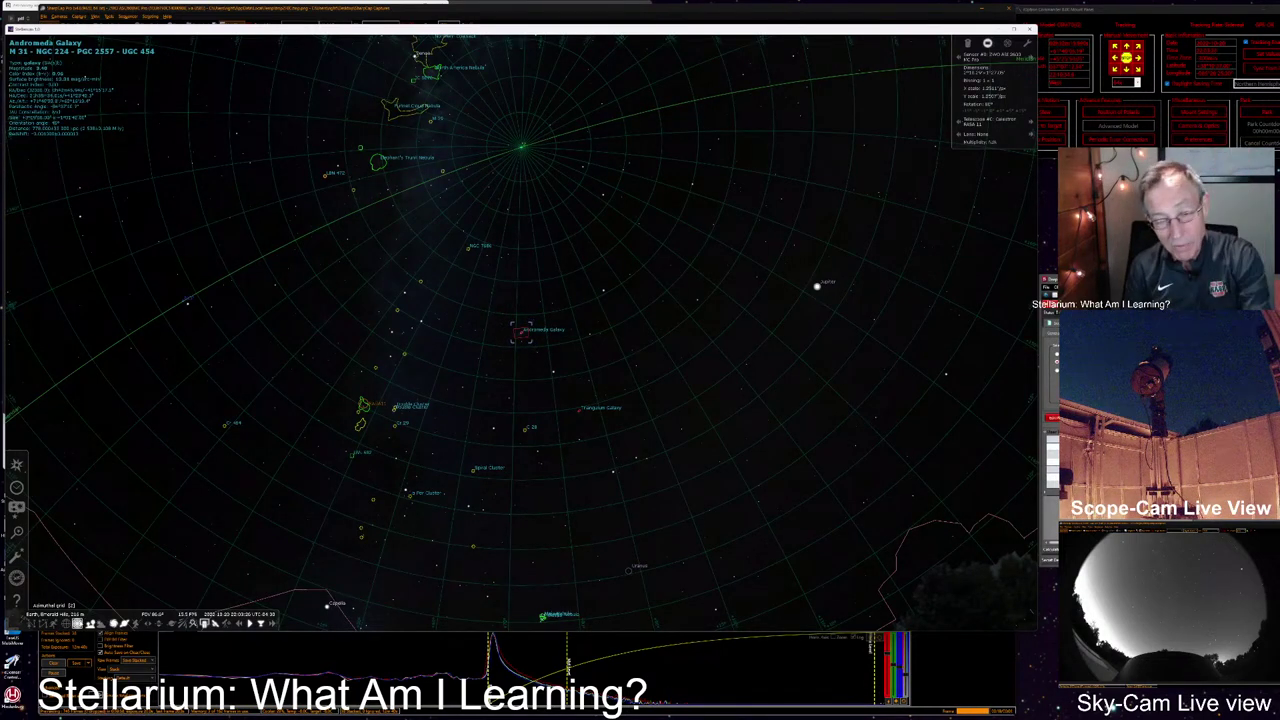
click(77, 623)
click(65, 623)
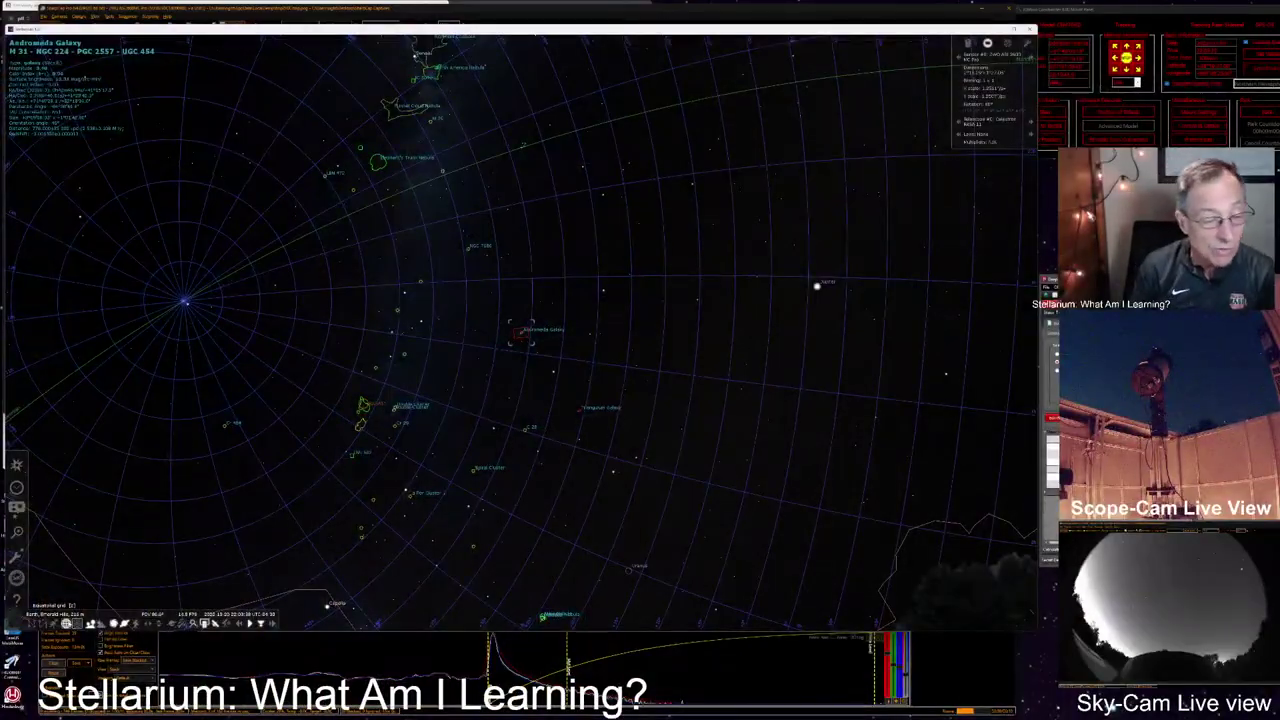
click(70, 623)
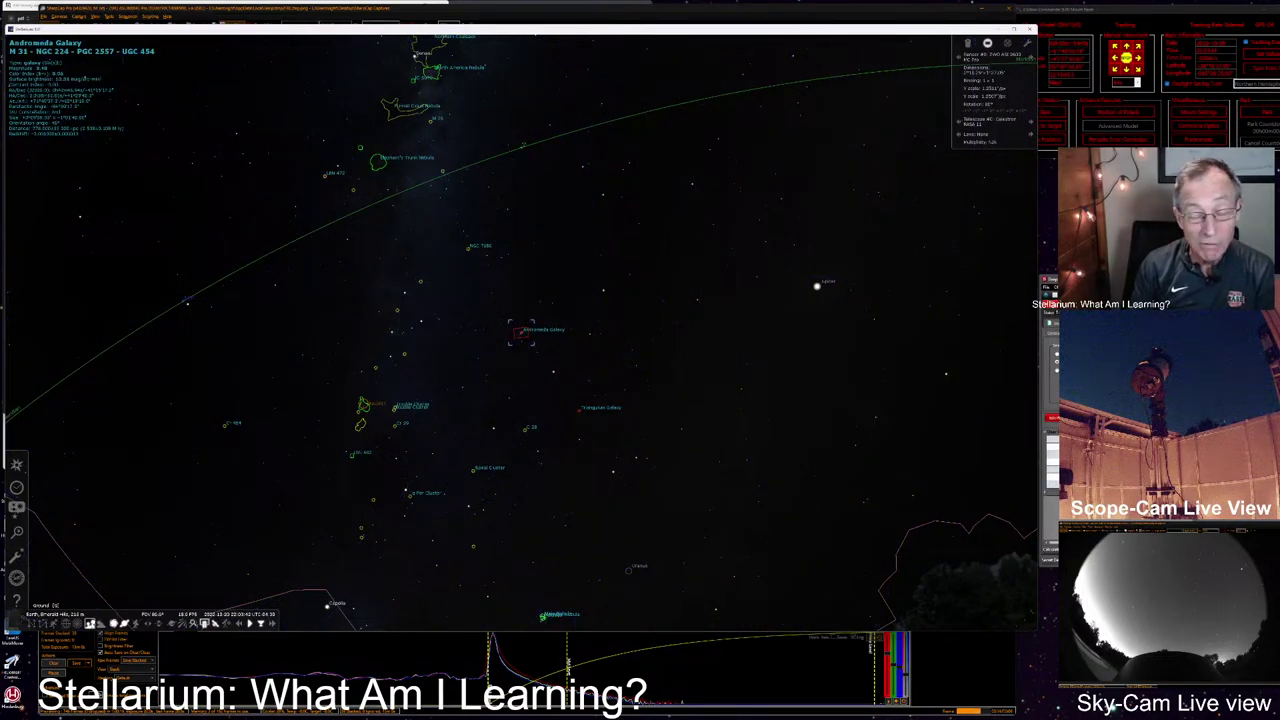
Step: Pan the sky up to show more ground, toggling the ground landscape off and on
scroll(446, 522, down, 3)
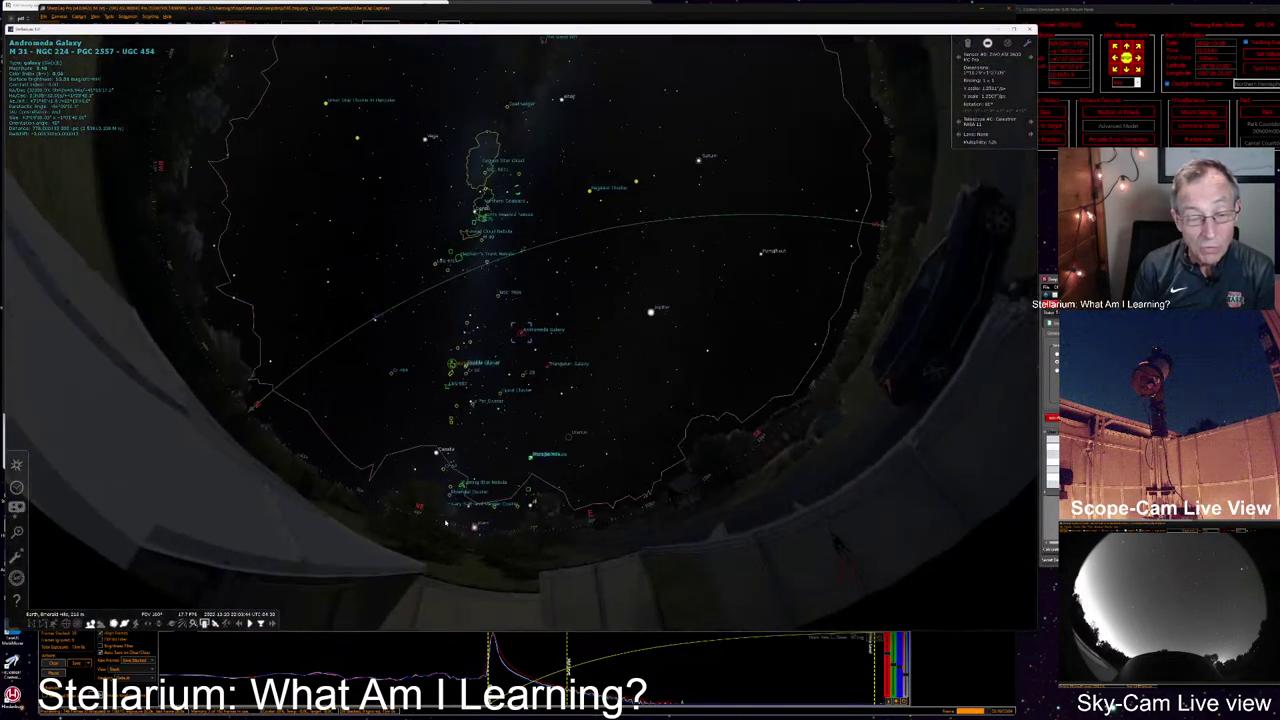
scroll(446, 522, up, 2)
drag(422, 558, 422, 472)
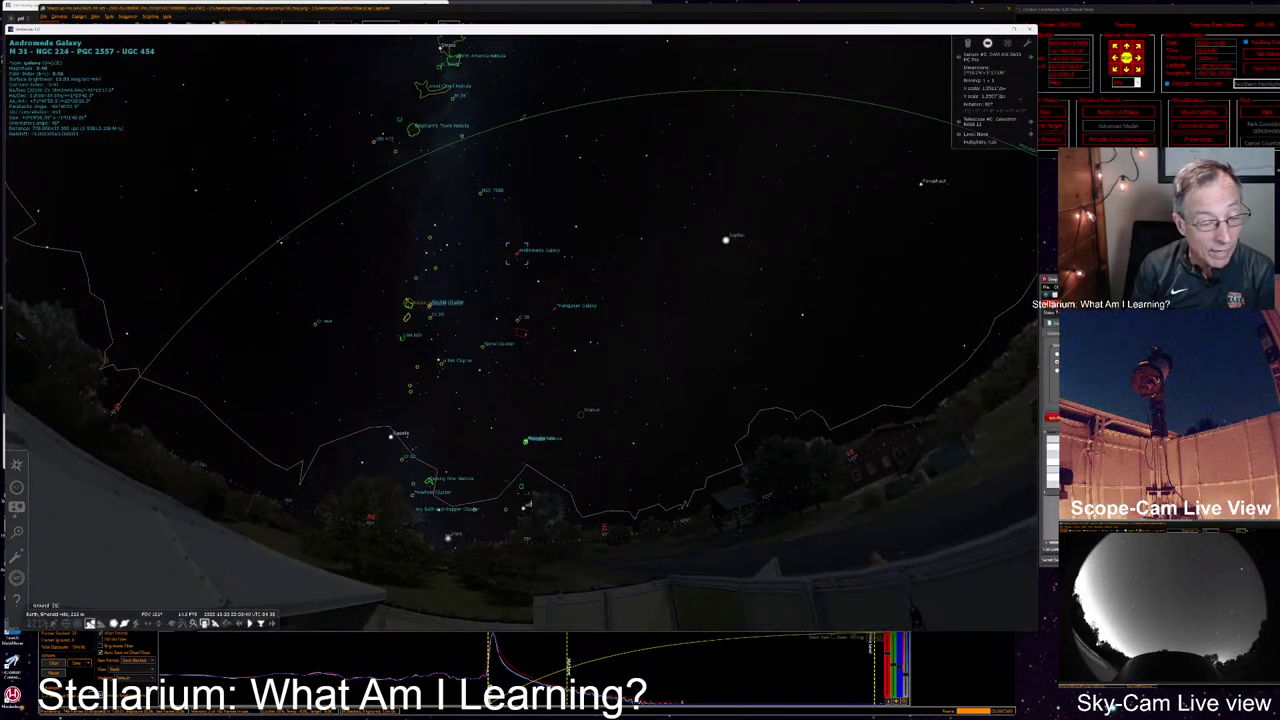
click(90, 623)
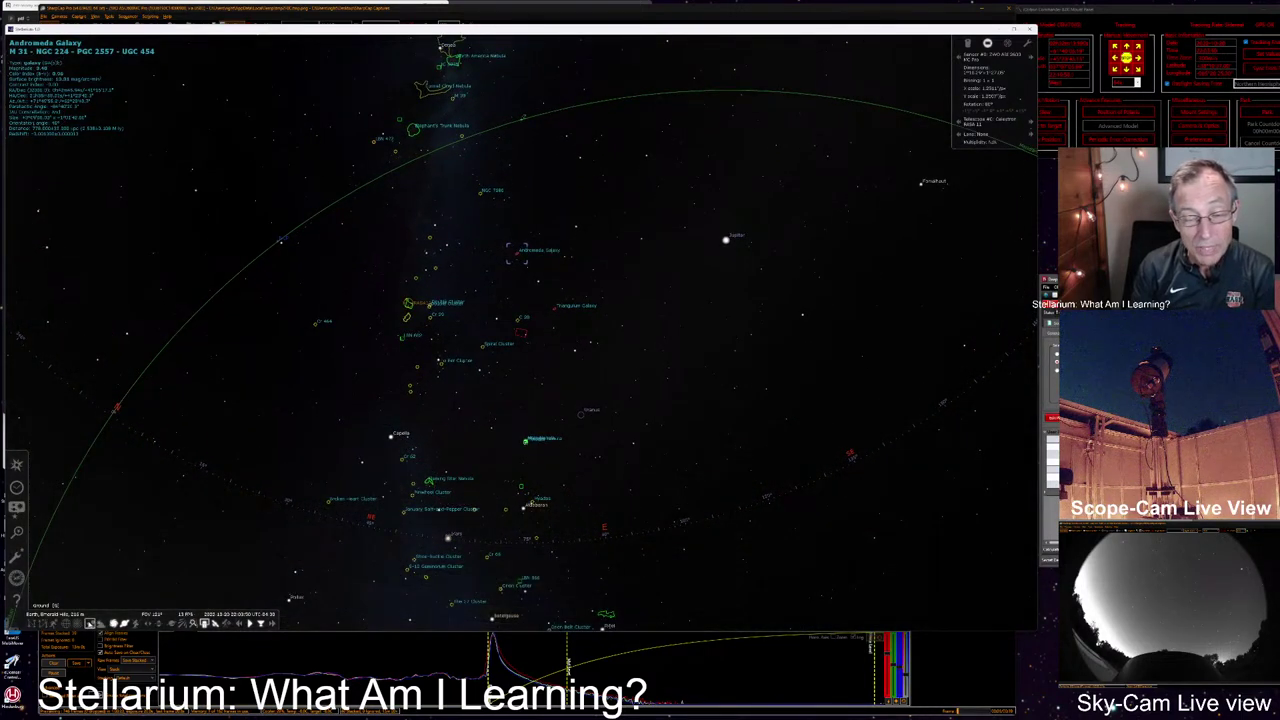
click(90, 623)
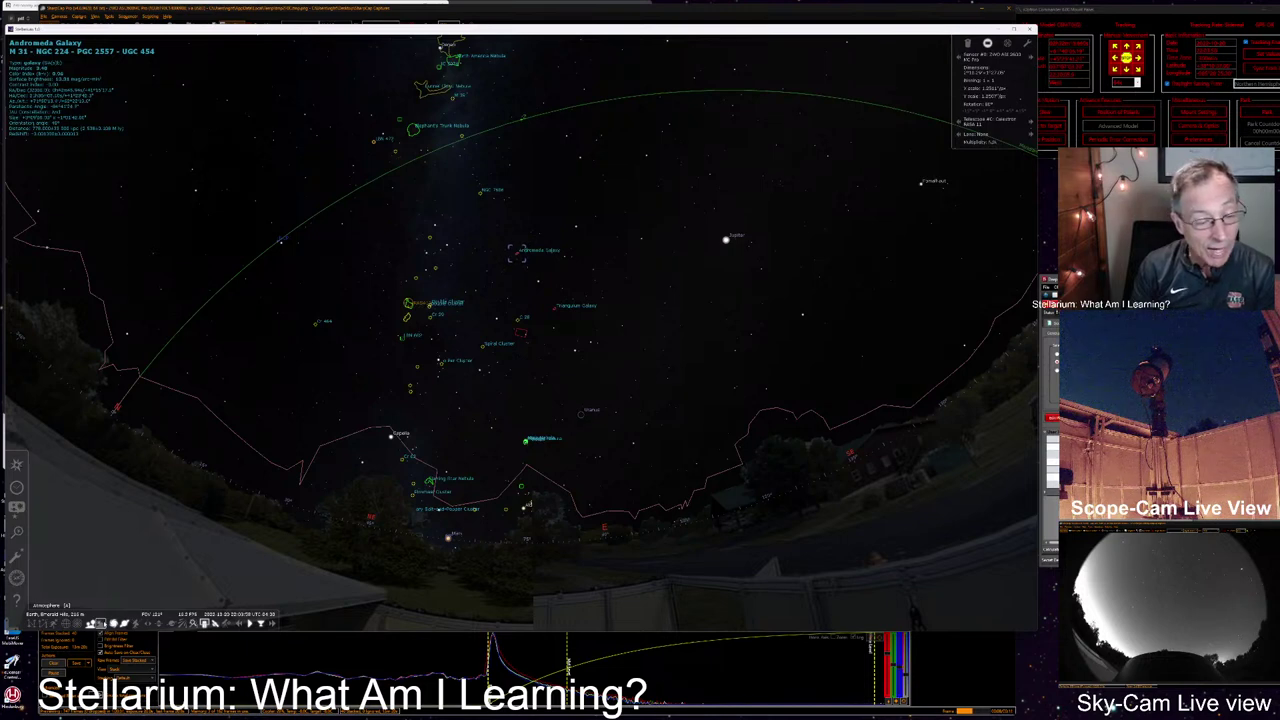
Step: Briefly toggle the atmosphere and the deep-sky object markers, restoring deep-sky objects
click(100, 623)
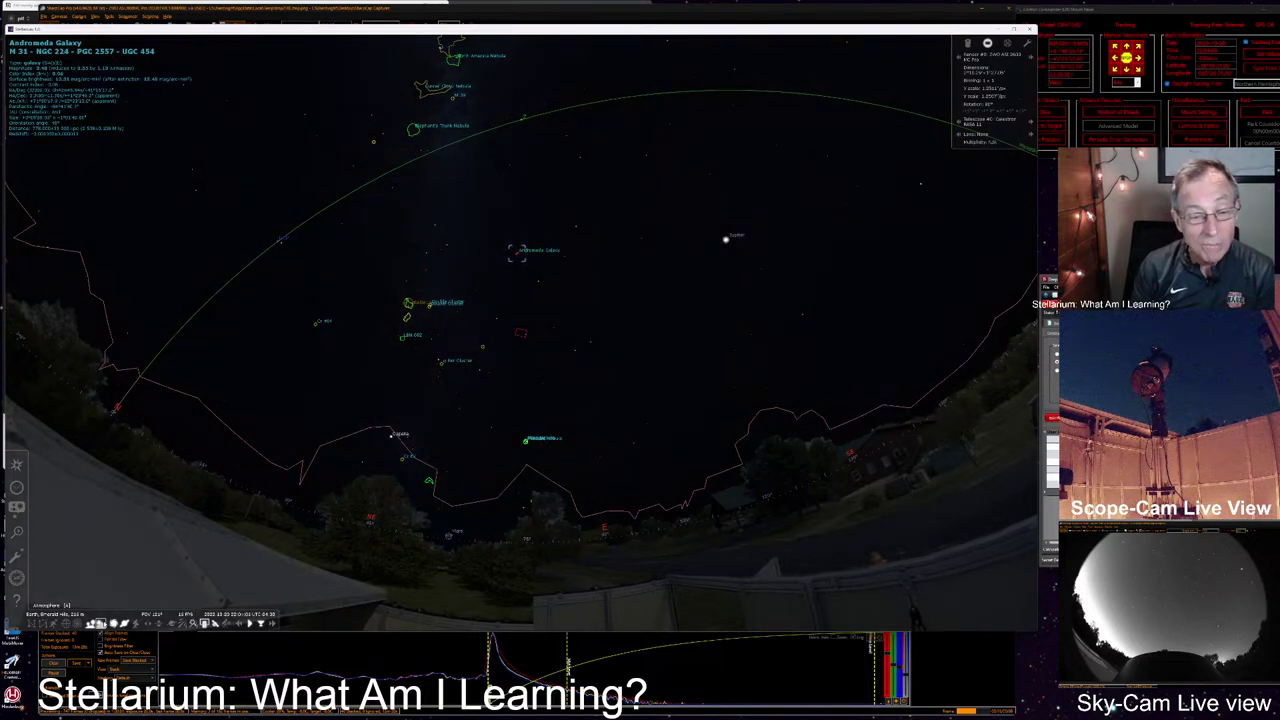
click(100, 623)
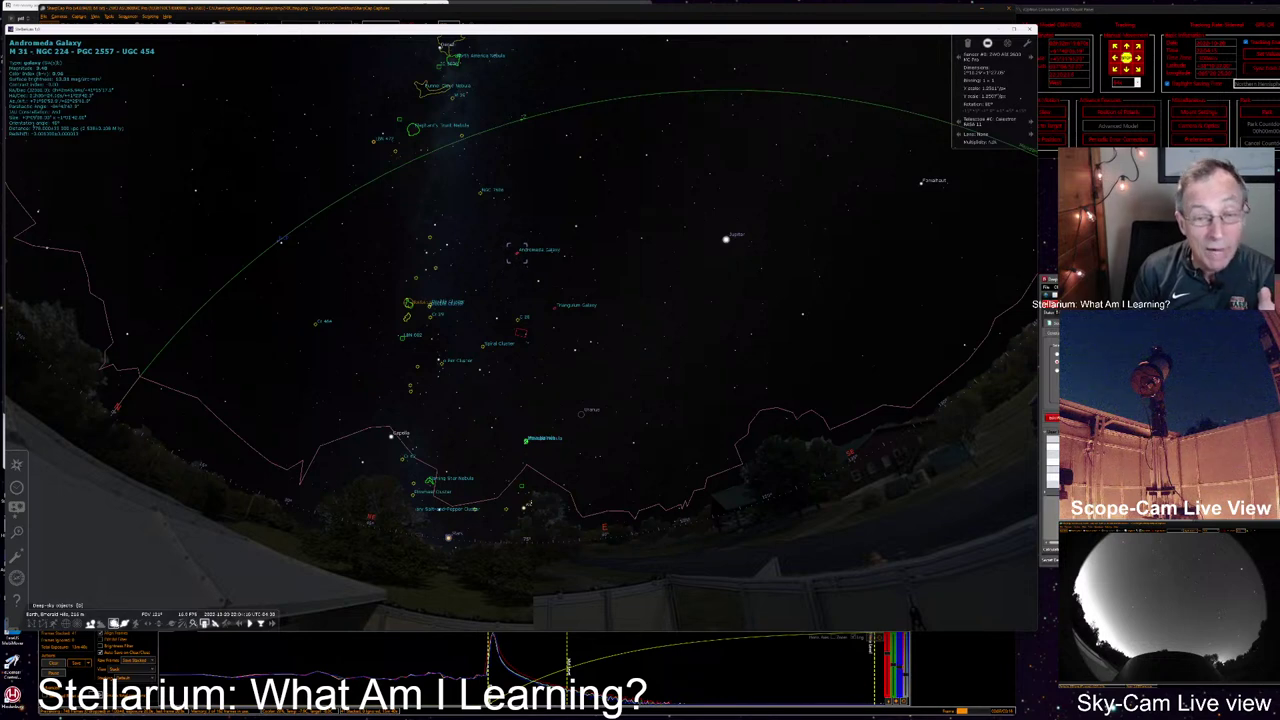
click(114, 623)
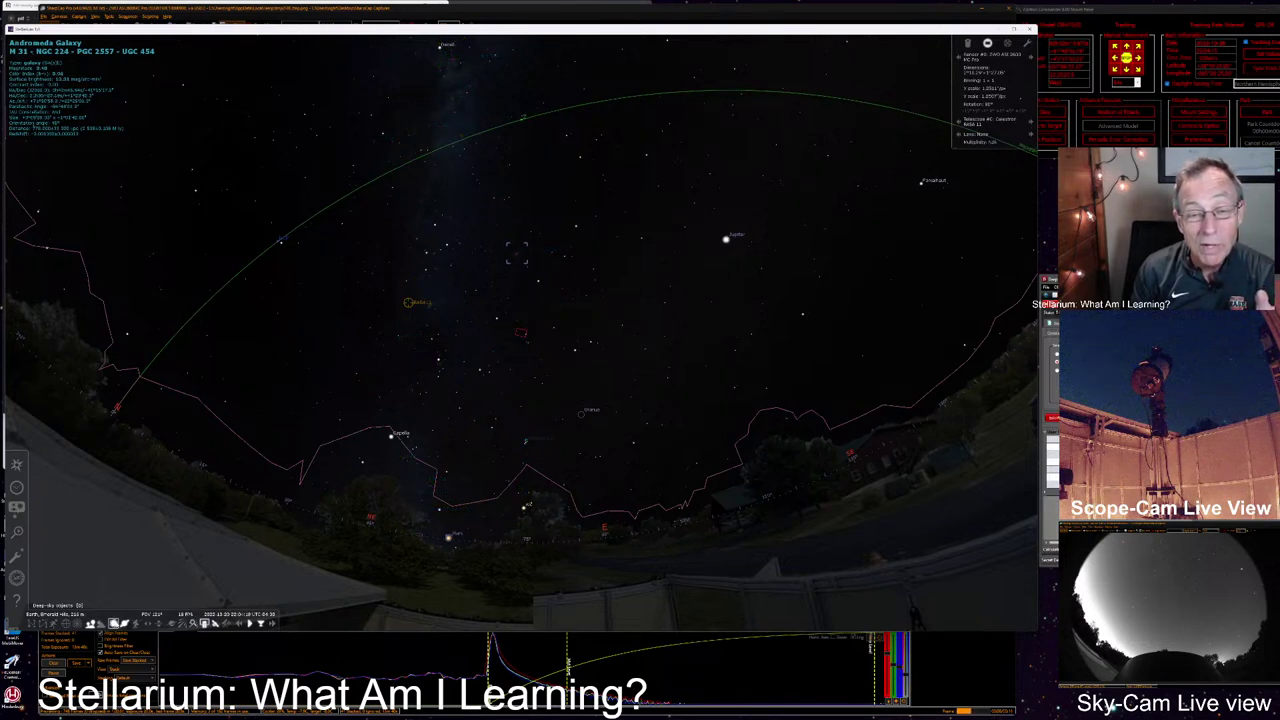
click(114, 623)
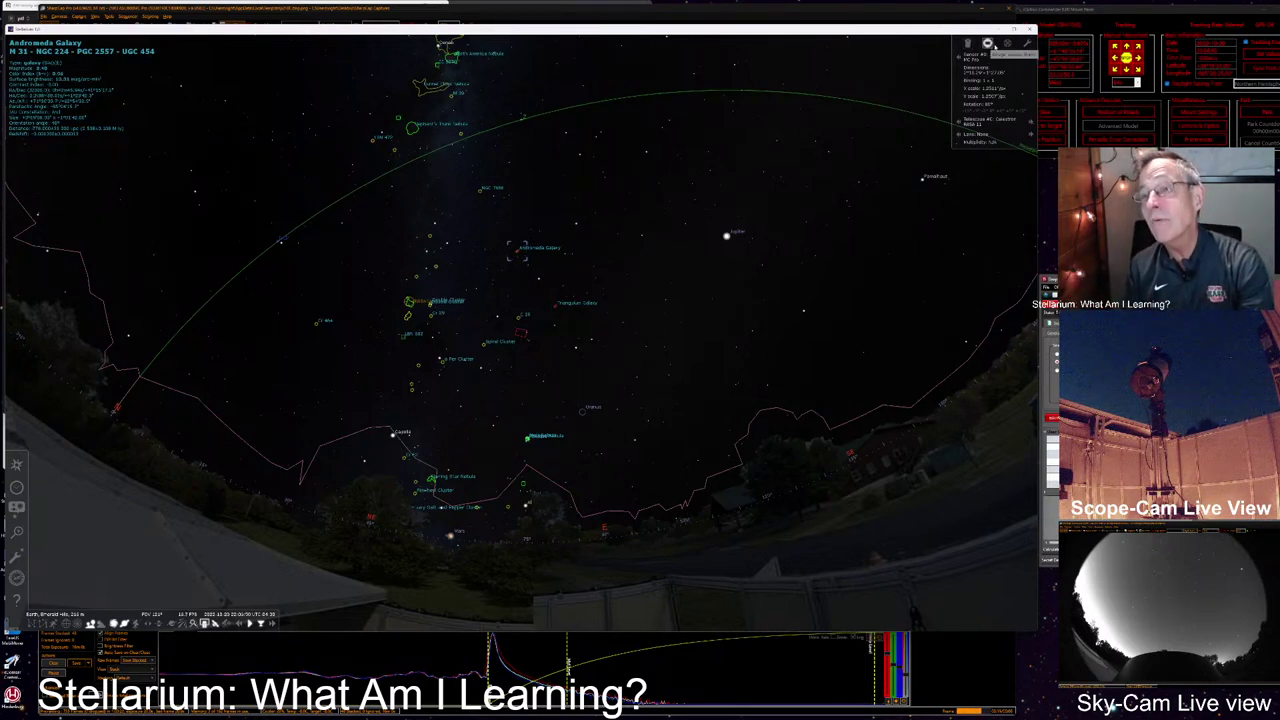
Step: Select Jupiter, centre the view on it and zoom in close
click(727, 237)
key(space)
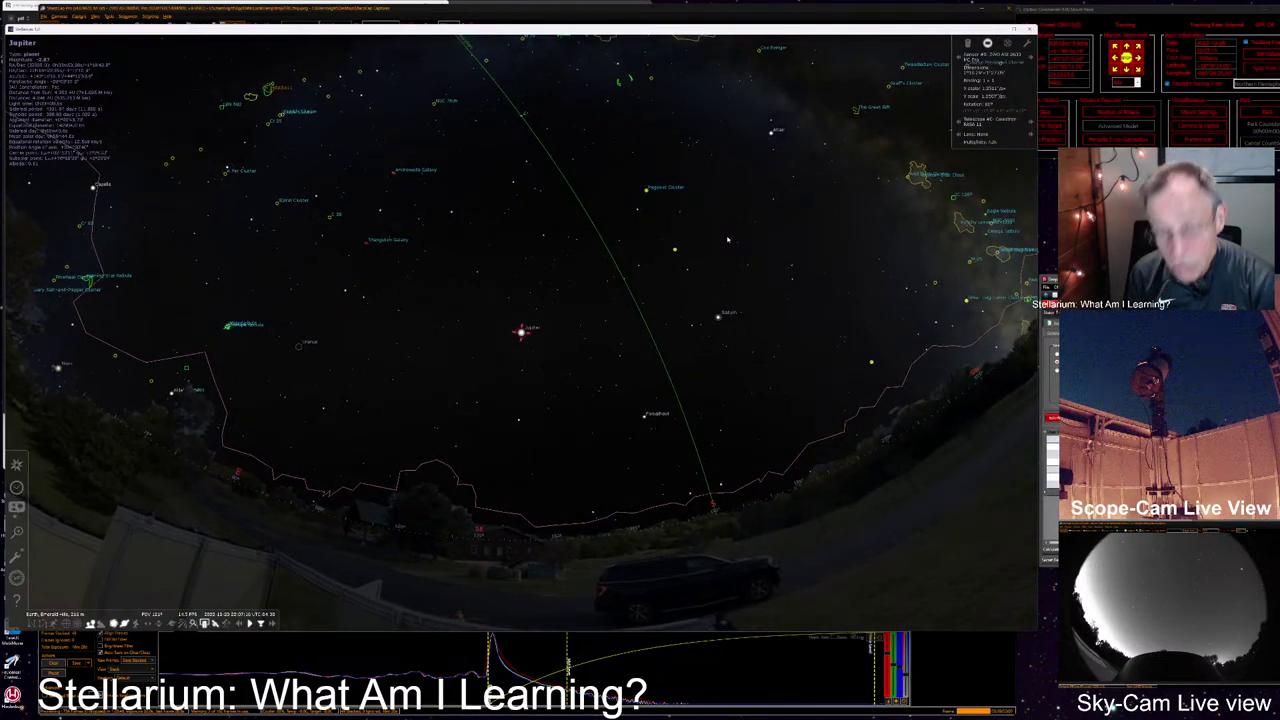
key(slash)
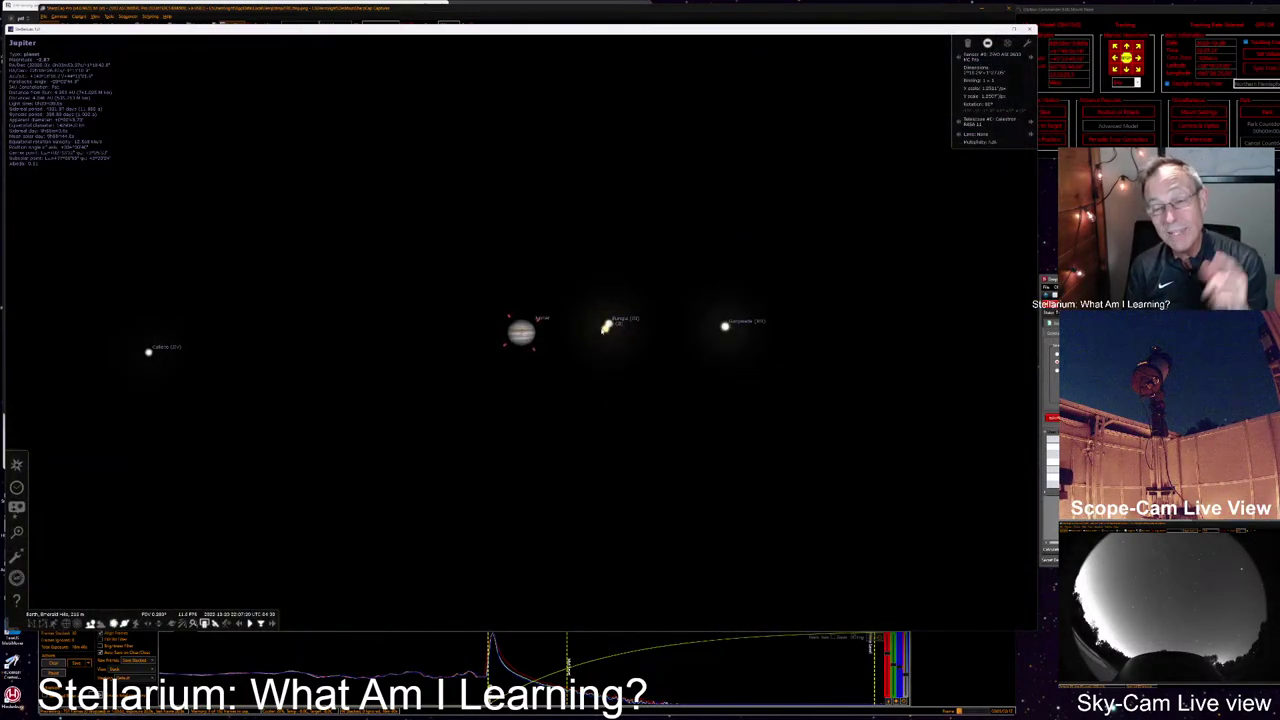
Step: Select the moon Europa, then a faint star beside Jupiter, adjusting the zoom
click(606, 327)
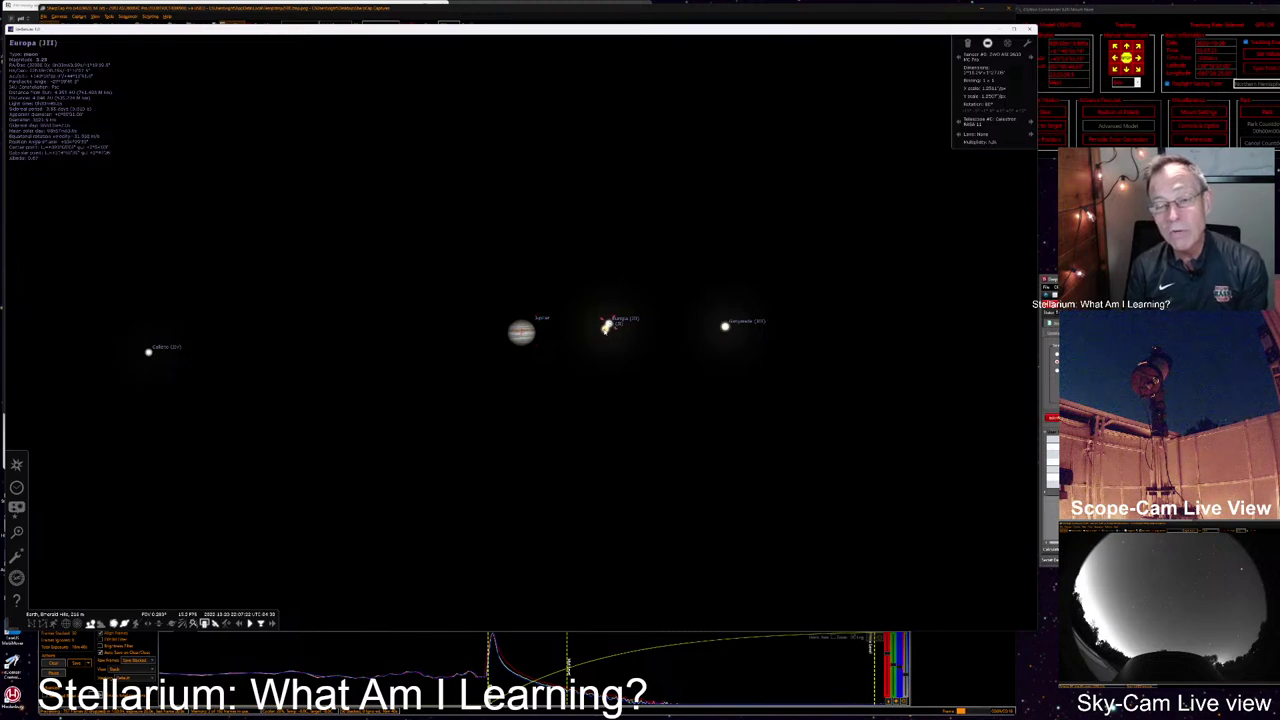
scroll(625, 330, up, 3)
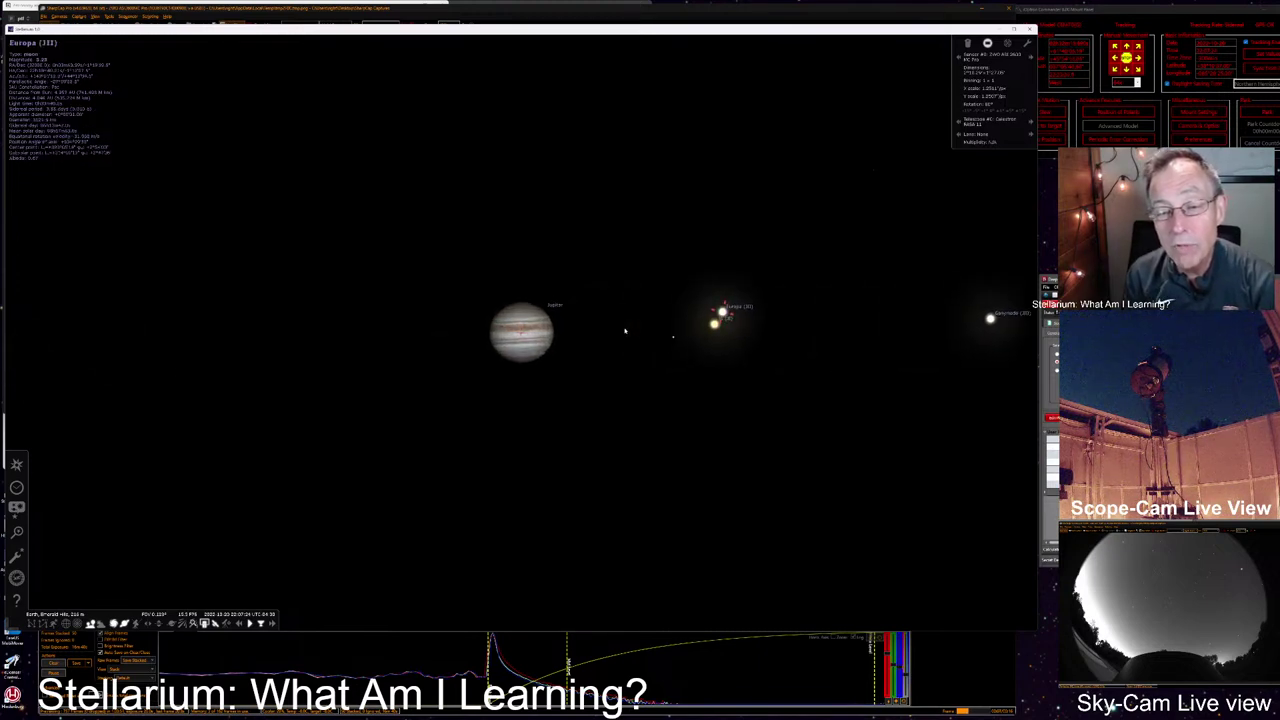
scroll(731, 341, up, 2)
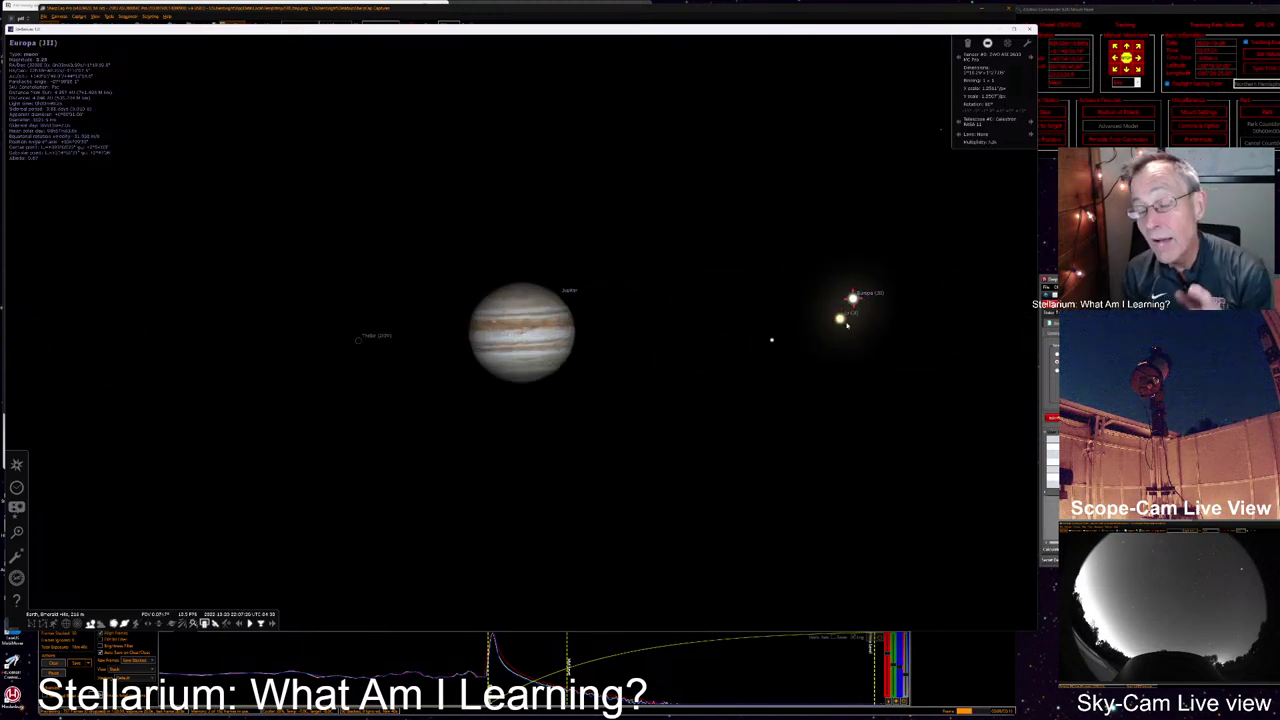
scroll(847, 324, down, 3)
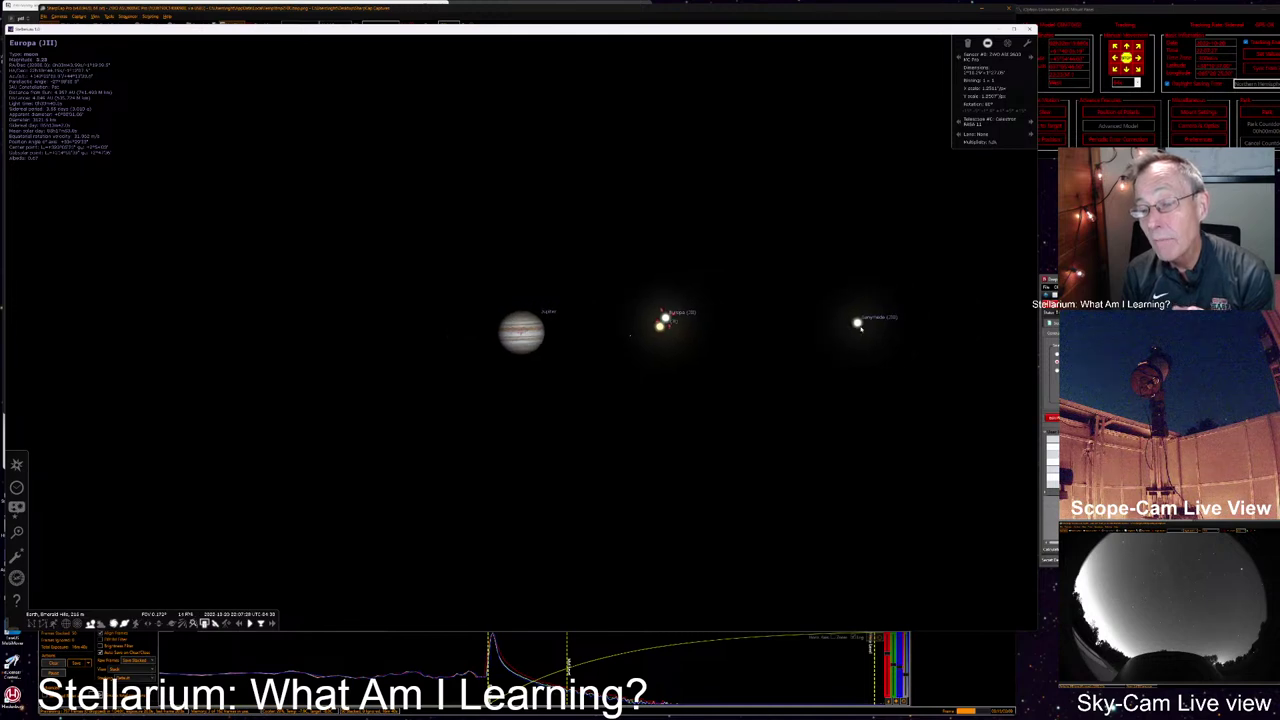
scroll(858, 326, down, 2)
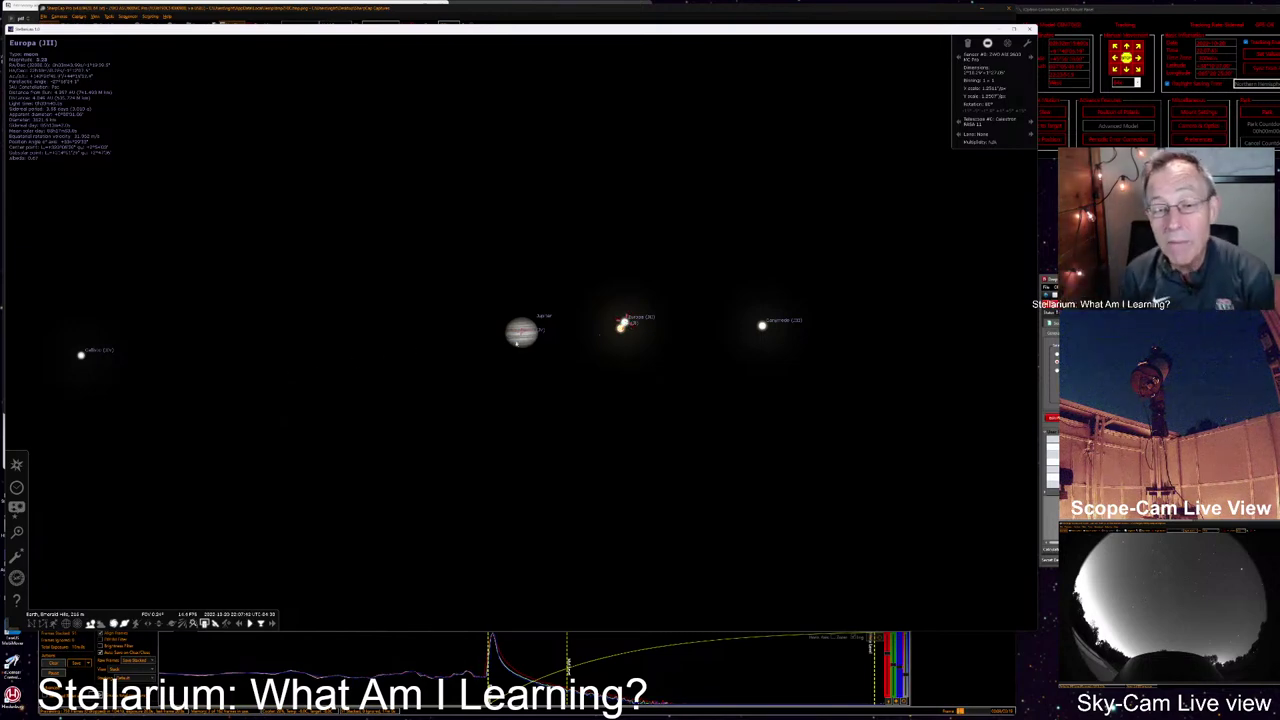
scroll(516, 344, up, 5)
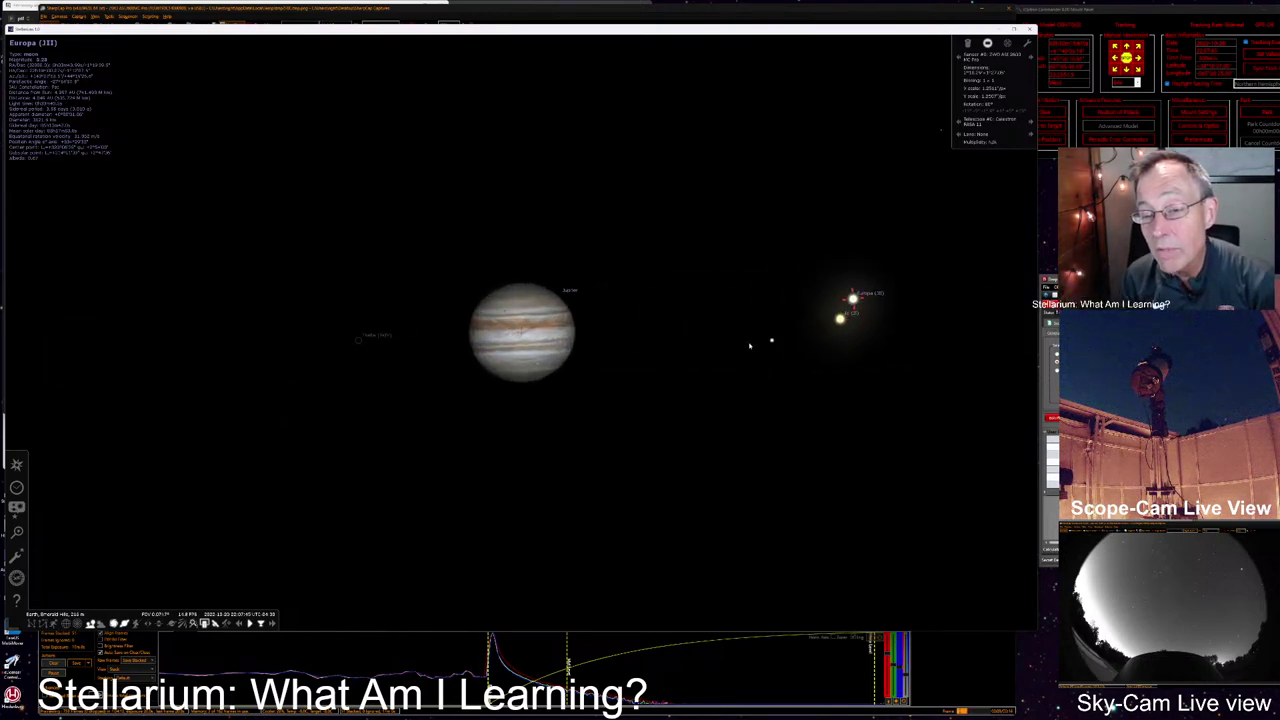
click(771, 341)
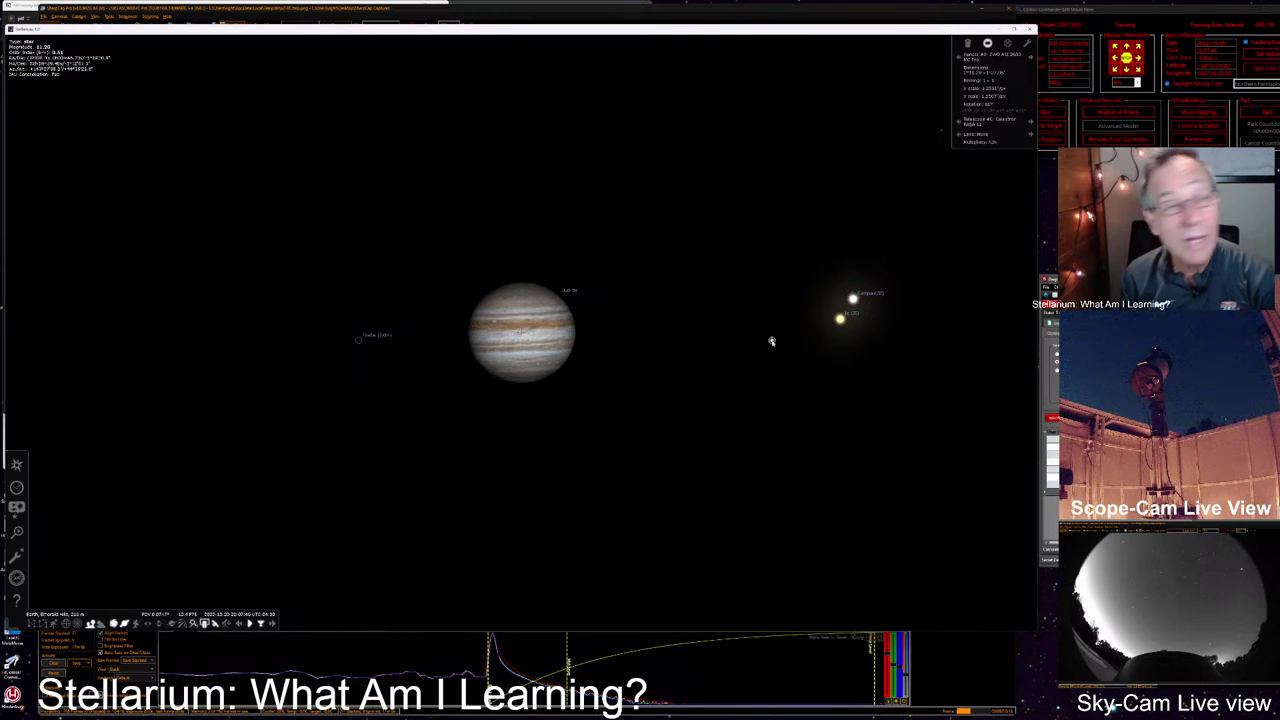
scroll(763, 348, down, 3)
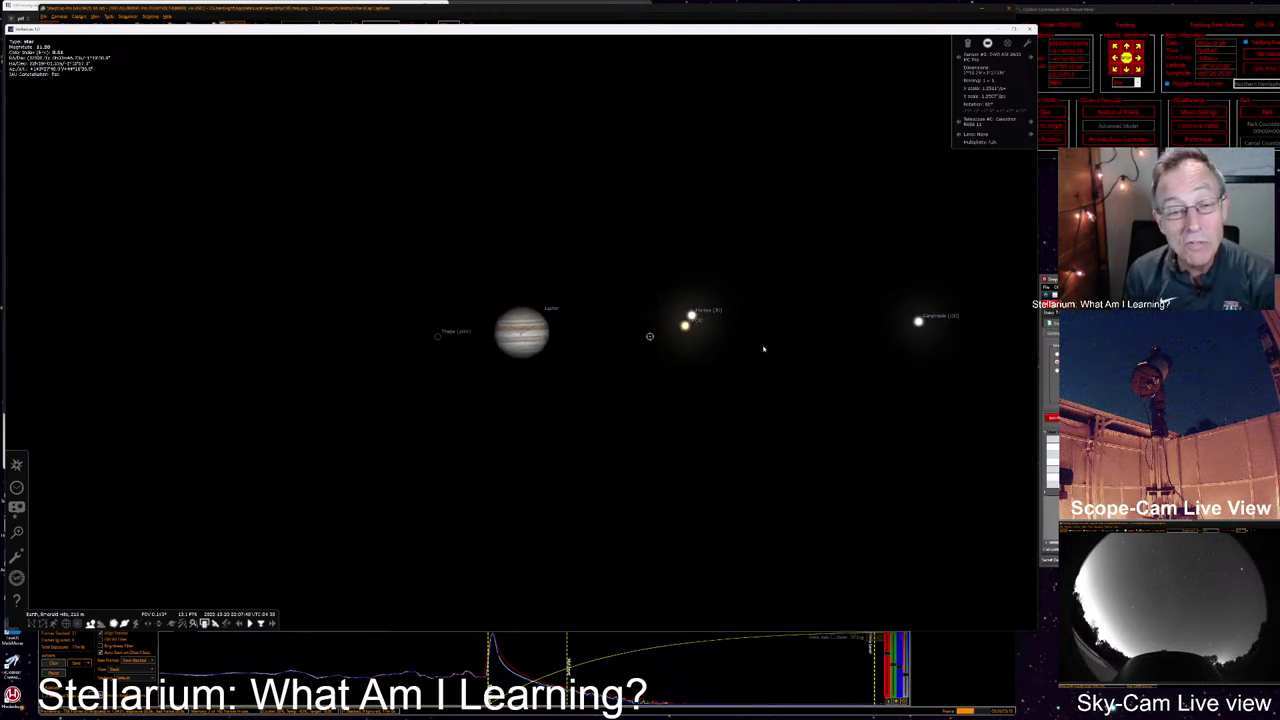
scroll(408, 343, up, 2)
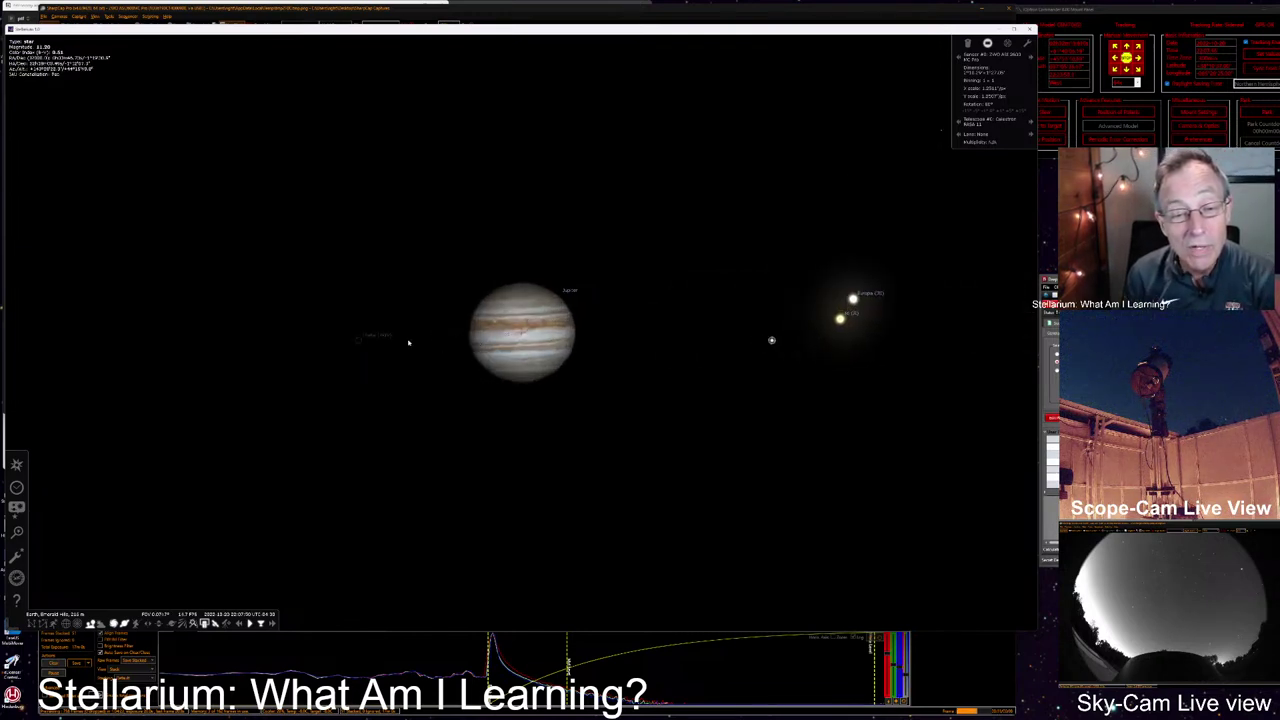
Step: Select Thebe (JXIV) to show its details, zooming in and out around Jupiter
click(361, 343)
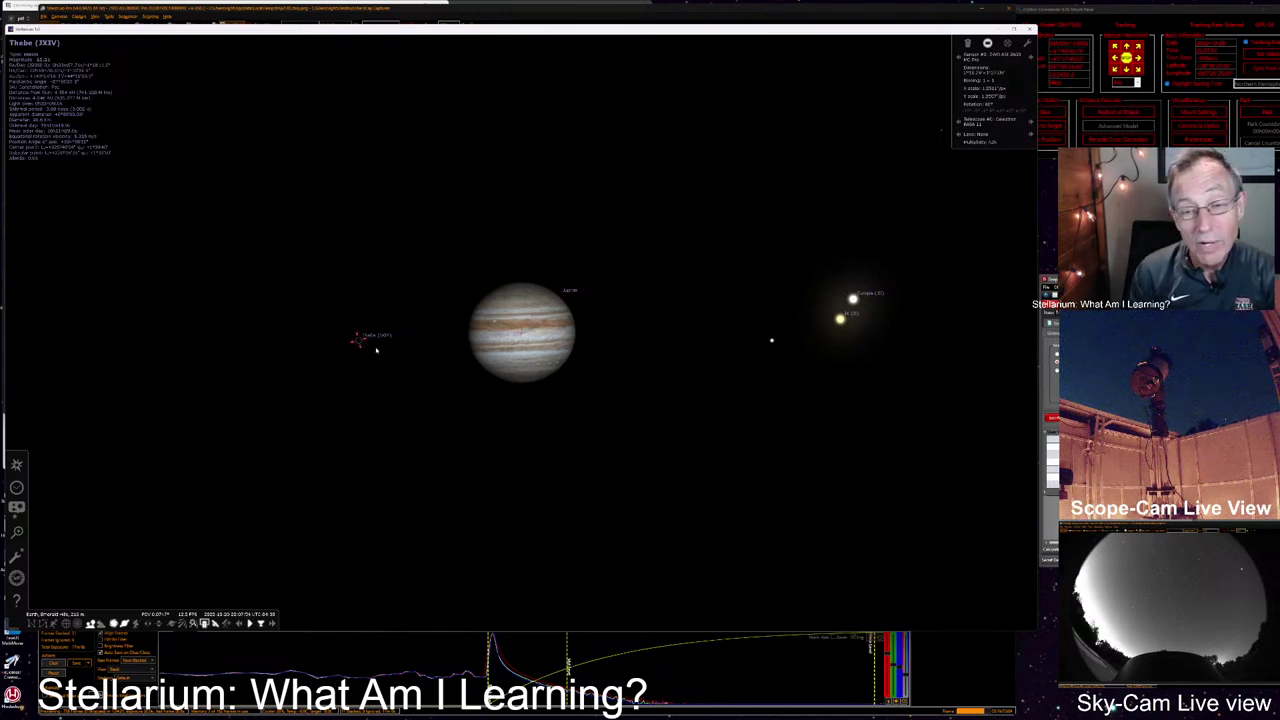
scroll(376, 349, down, 4)
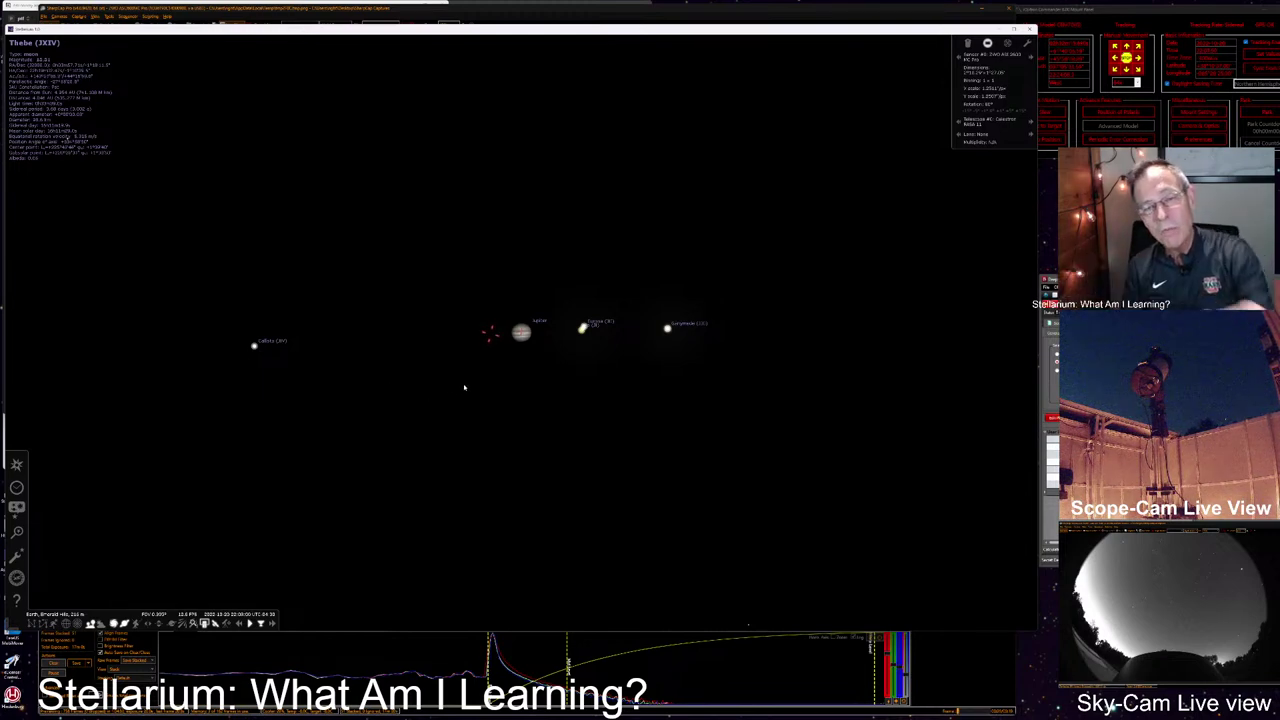
scroll(463, 386, down, 2)
scroll(465, 384, up, 5)
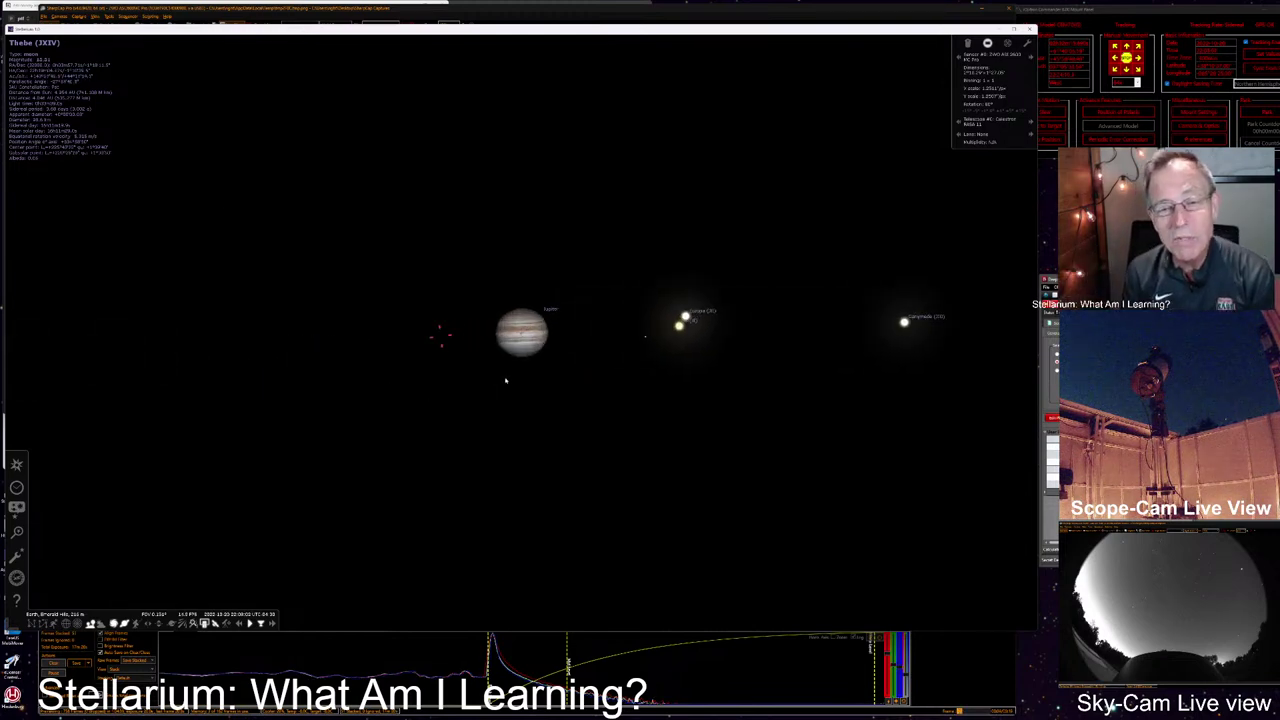
scroll(547, 361, up, 2)
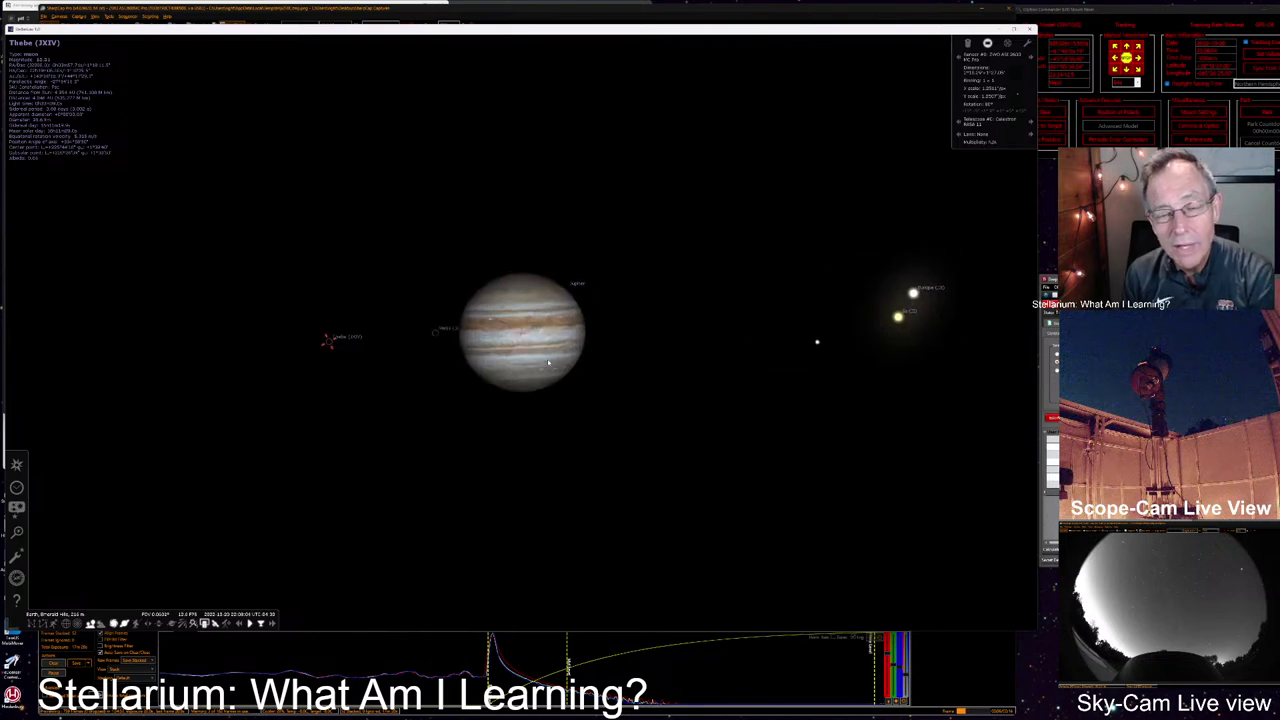
scroll(548, 362, up, 3)
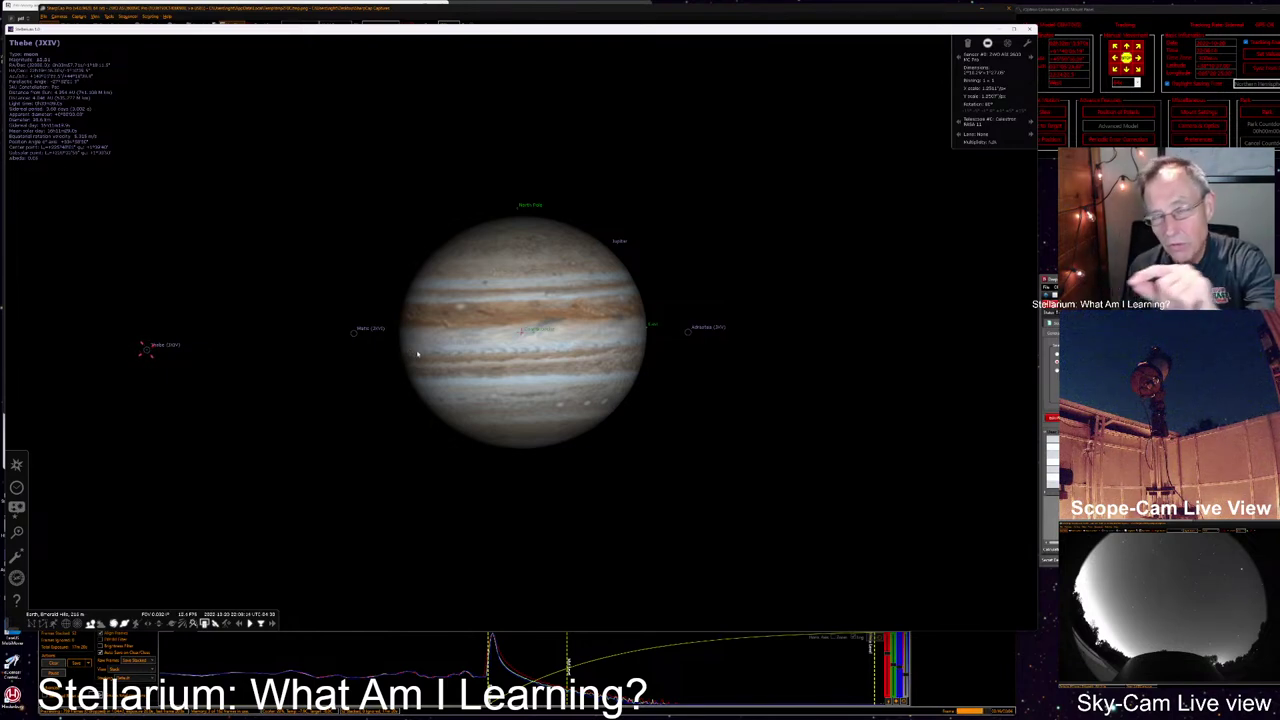
scroll(432, 357, down, 3)
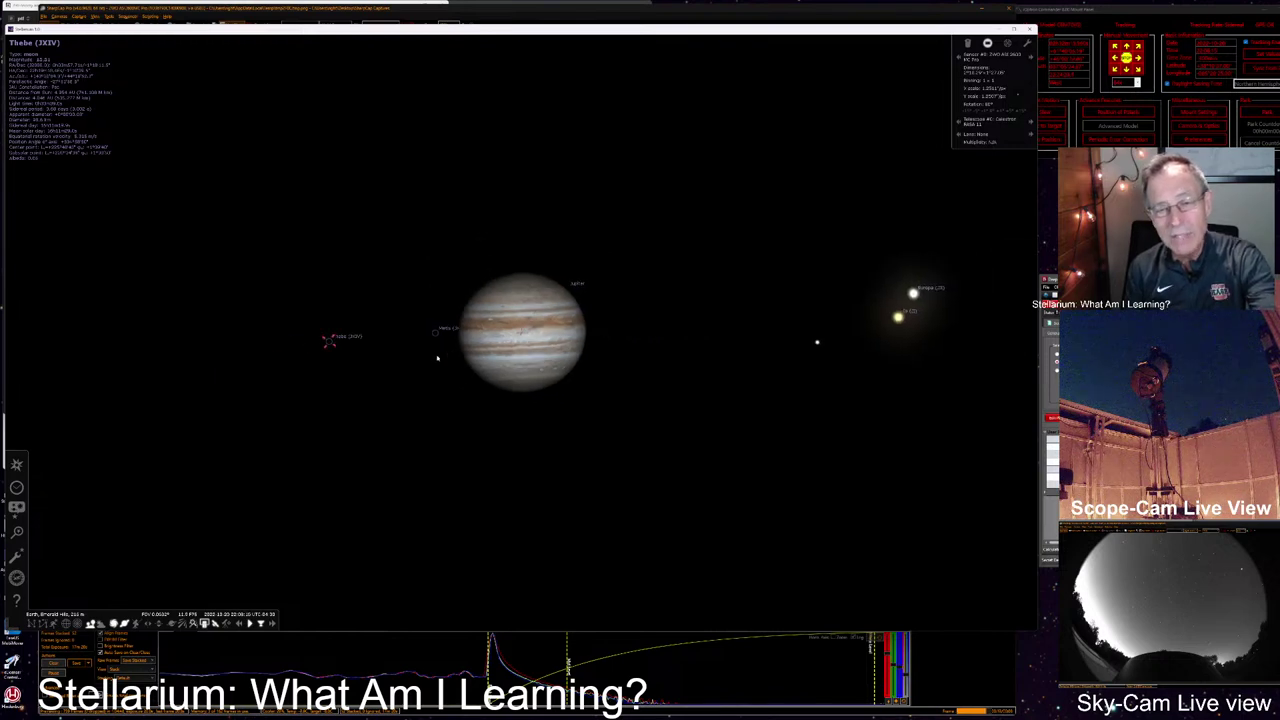
scroll(437, 357, down, 5)
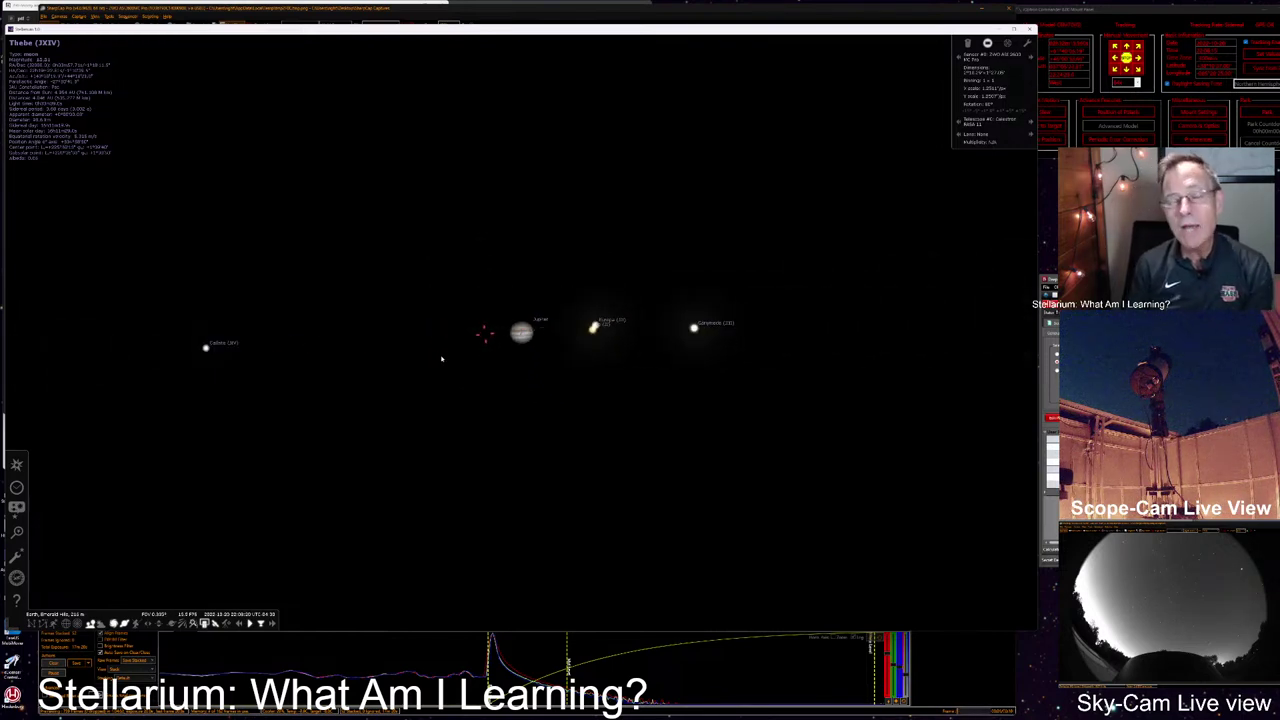
scroll(438, 357, down, 2)
scroll(440, 357, down, 1)
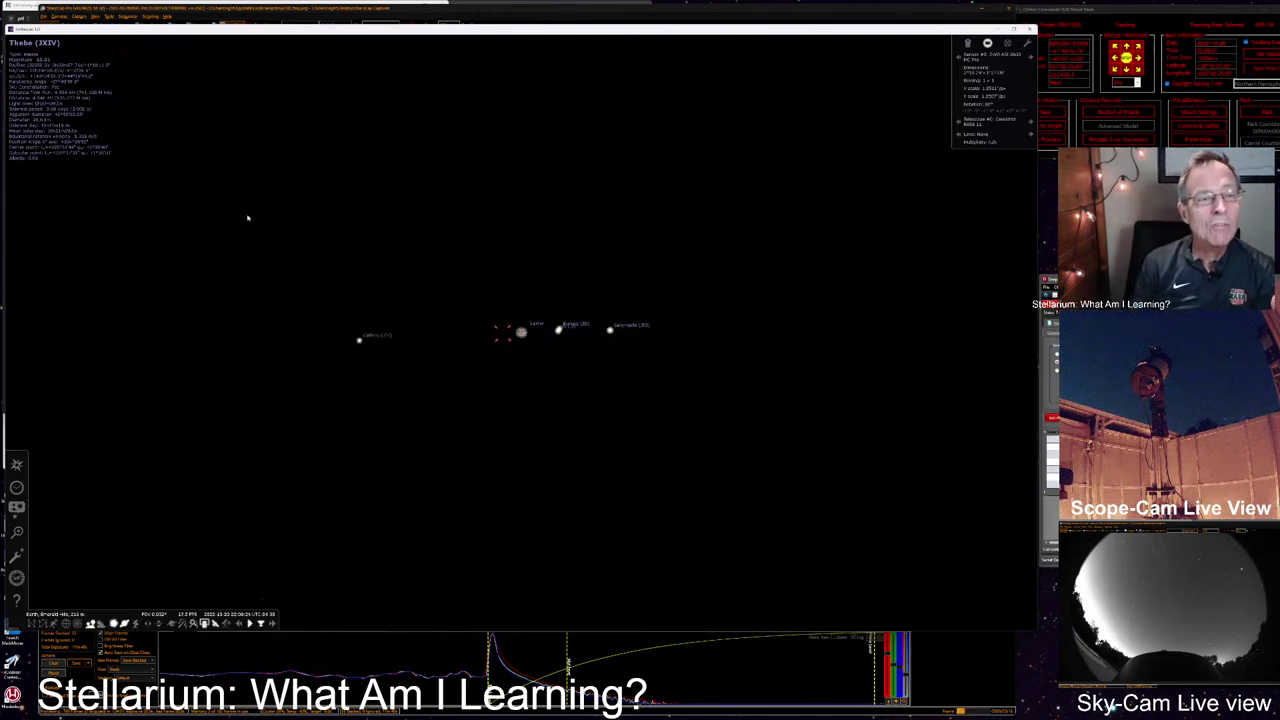
Step: Deselect Thebe, move Jupiter and its moons higher in view, and select Jupiter
right_click(248, 218)
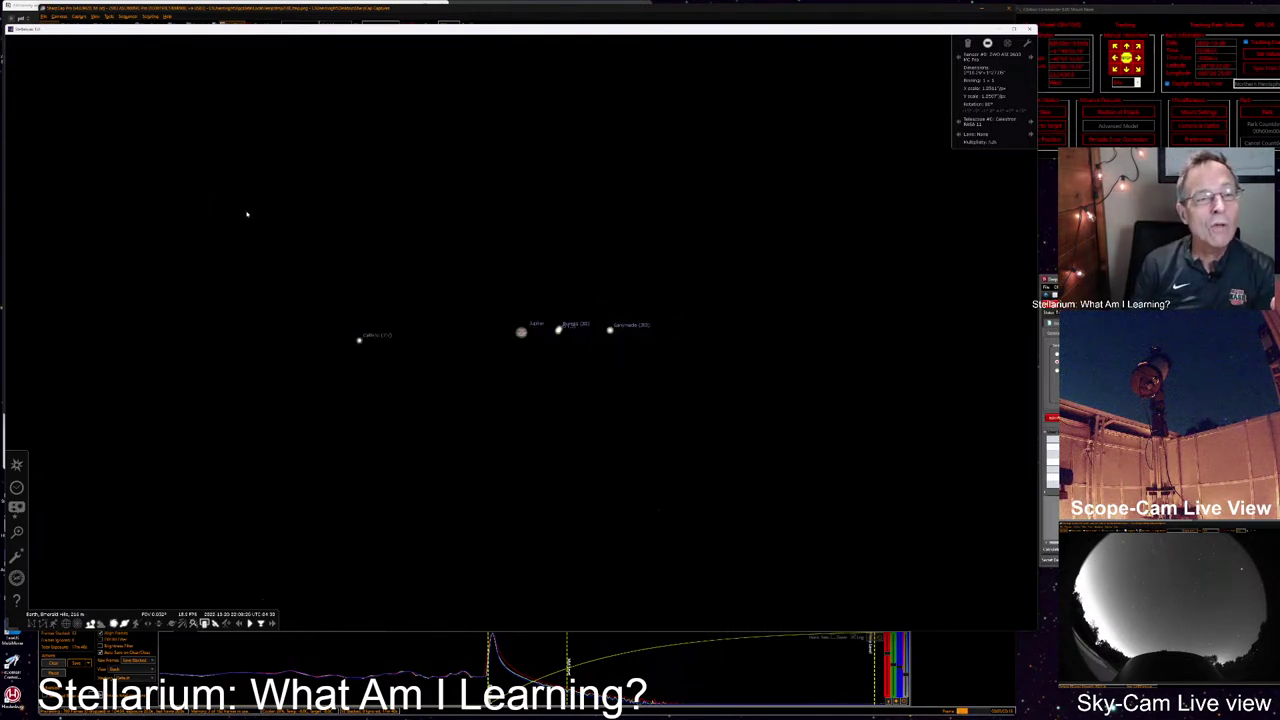
scroll(240, 212, up, 3)
scroll(160, 200, down, 1)
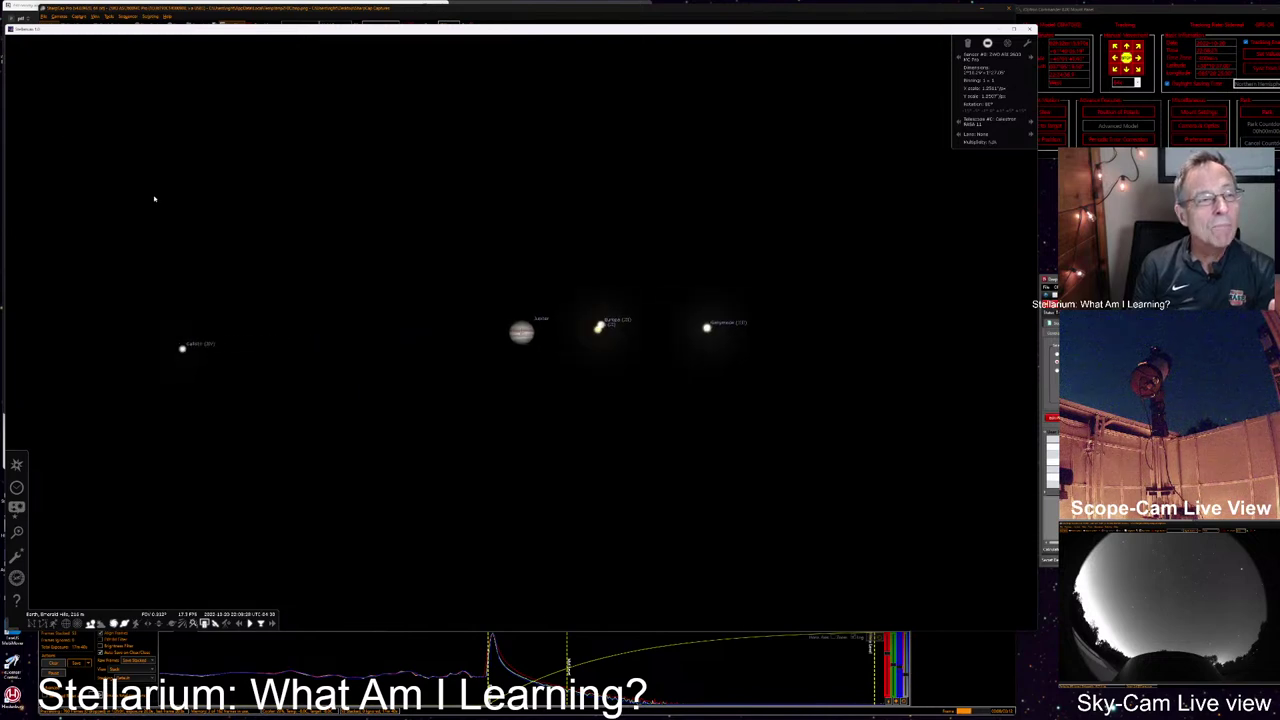
scroll(154, 198, down, 2)
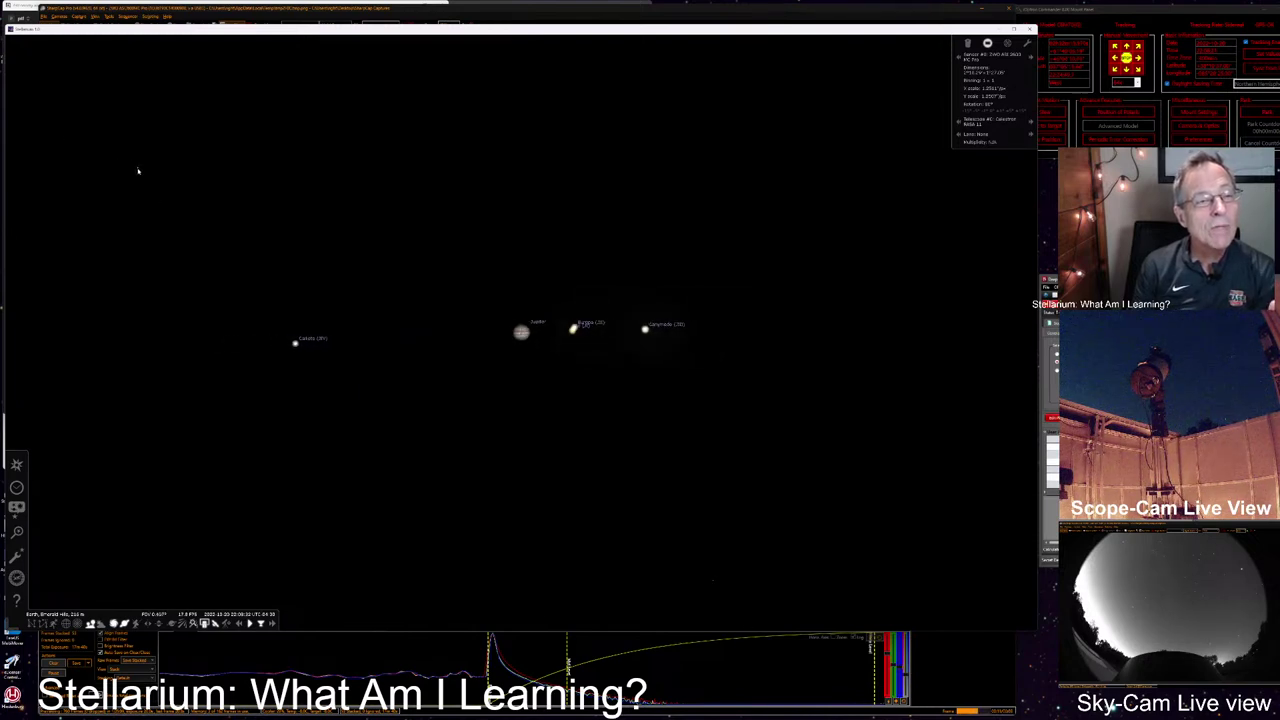
scroll(160, 190, down, 2)
scroll(190, 210, up, 2)
scroll(220, 230, down, 2)
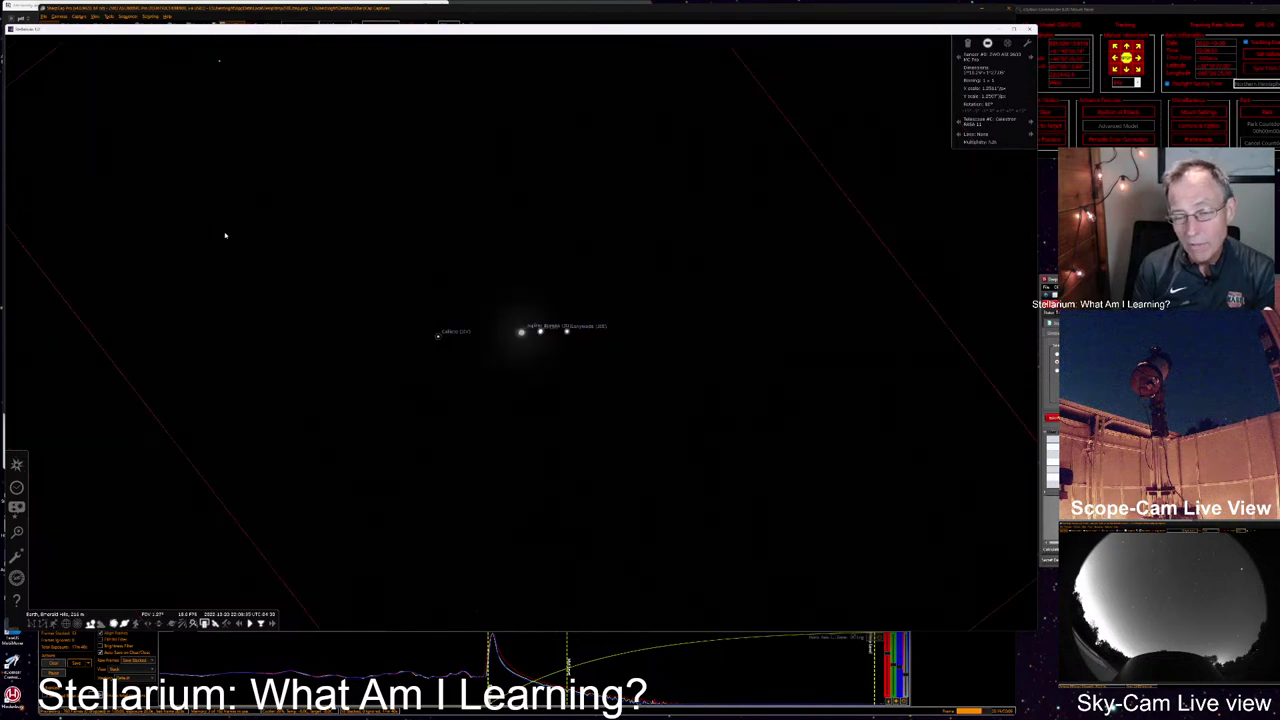
scroll(230, 232, down, 1)
scroll(245, 225, up, 3)
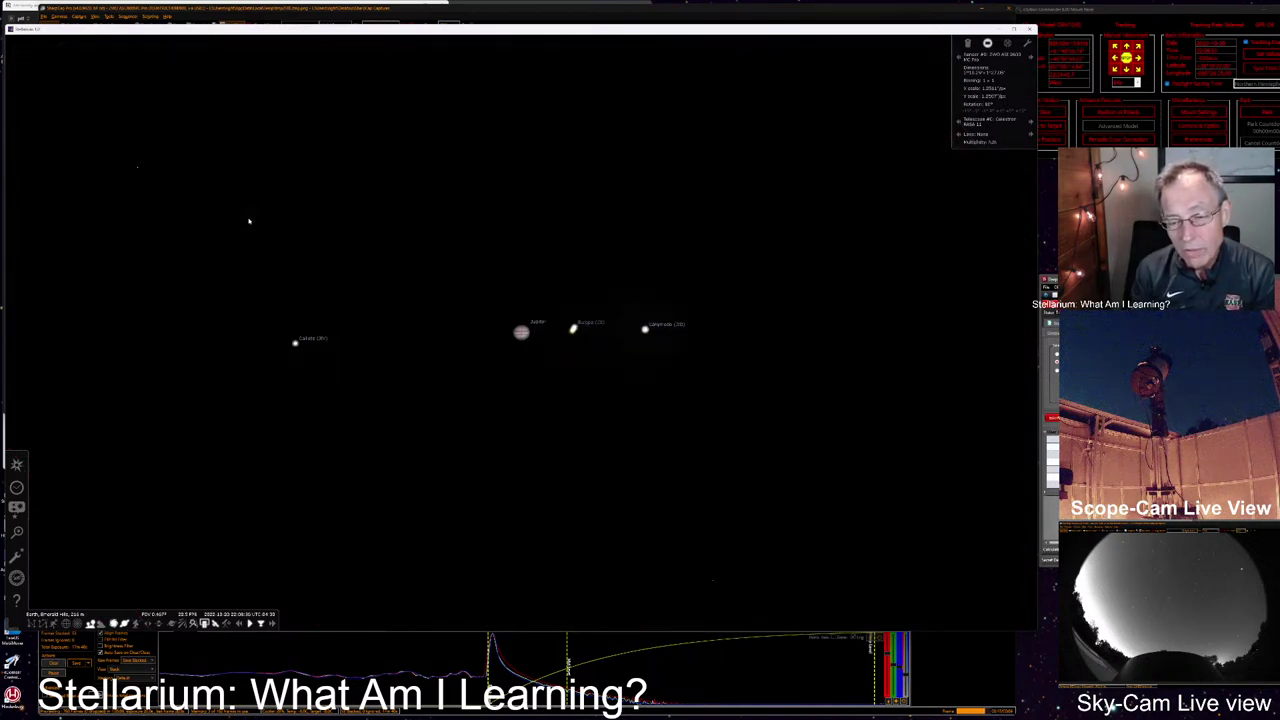
drag(614, 556, 605, 513)
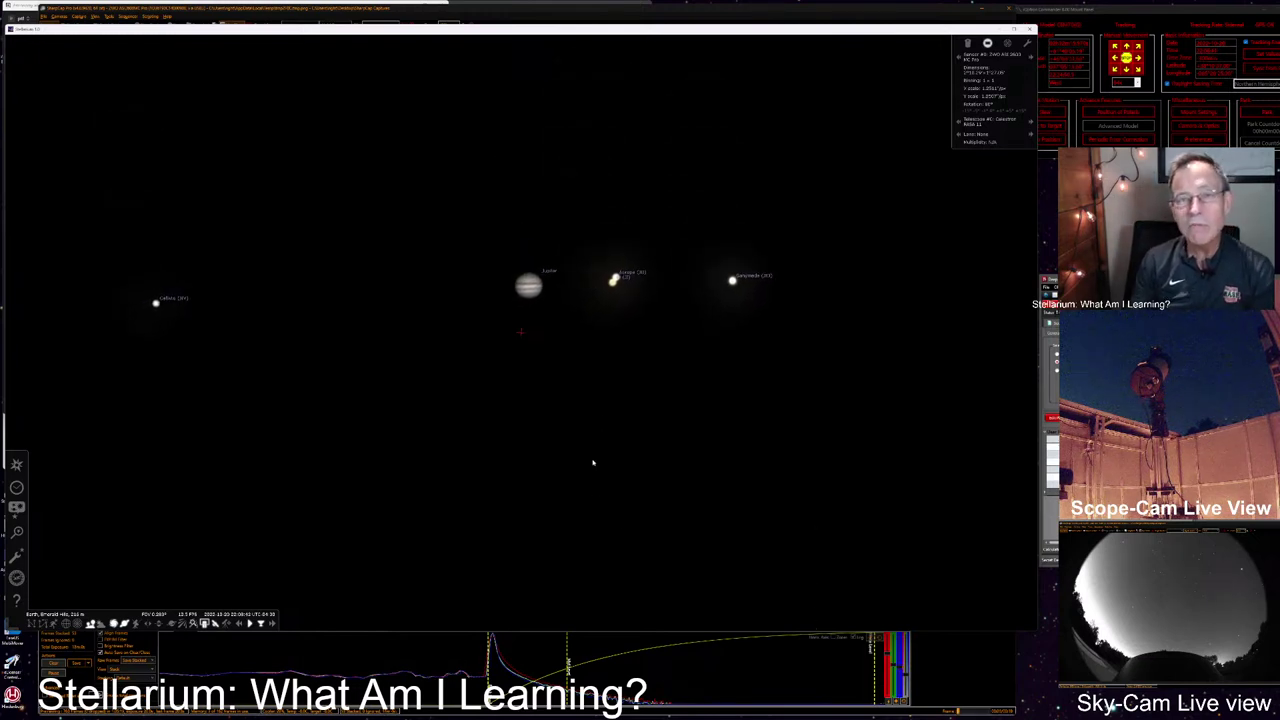
click(543, 281)
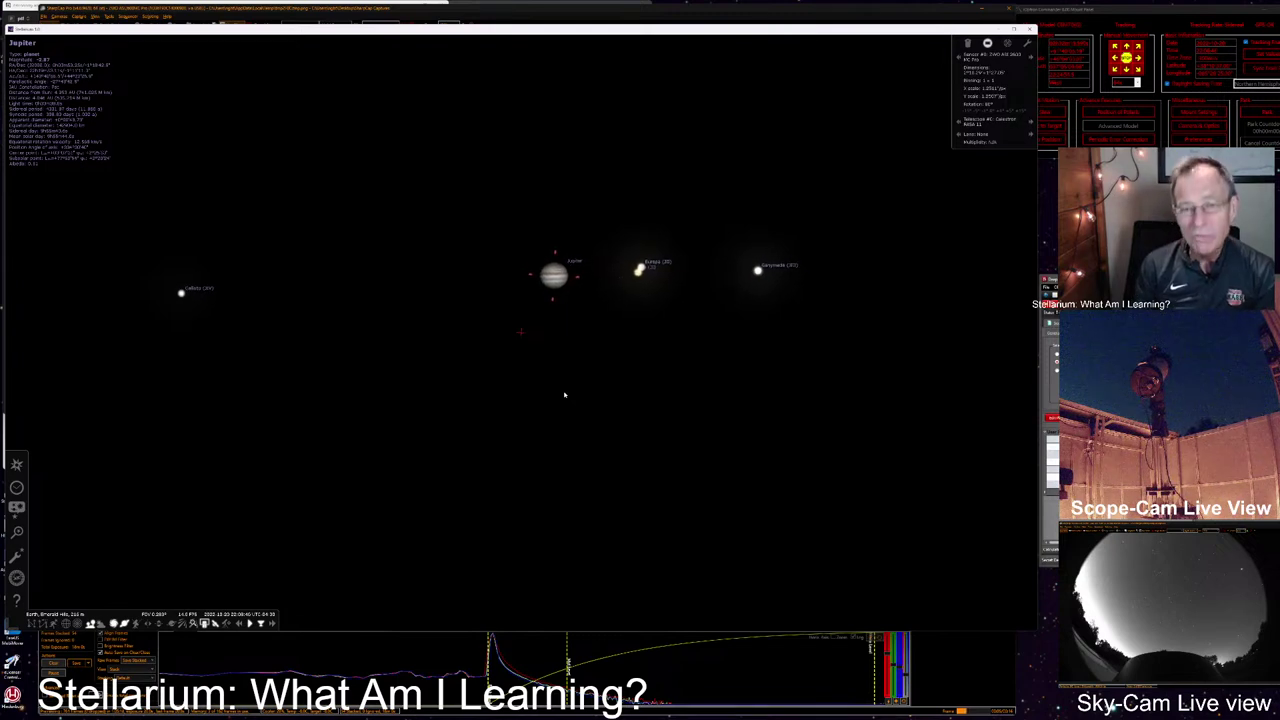
Step: Centre on Jupiter and zoom out past the red sensor frame to a wide sky
key(space)
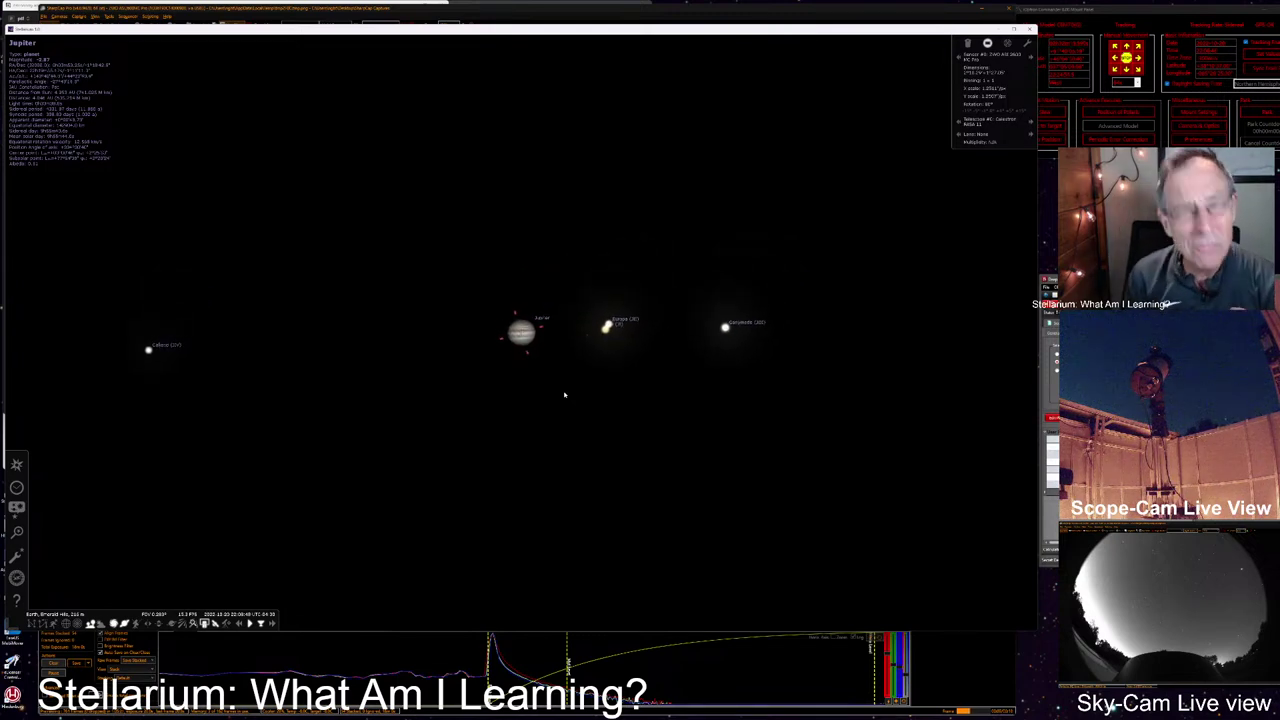
scroll(563, 392, down, 2)
scroll(563, 392, down, 3)
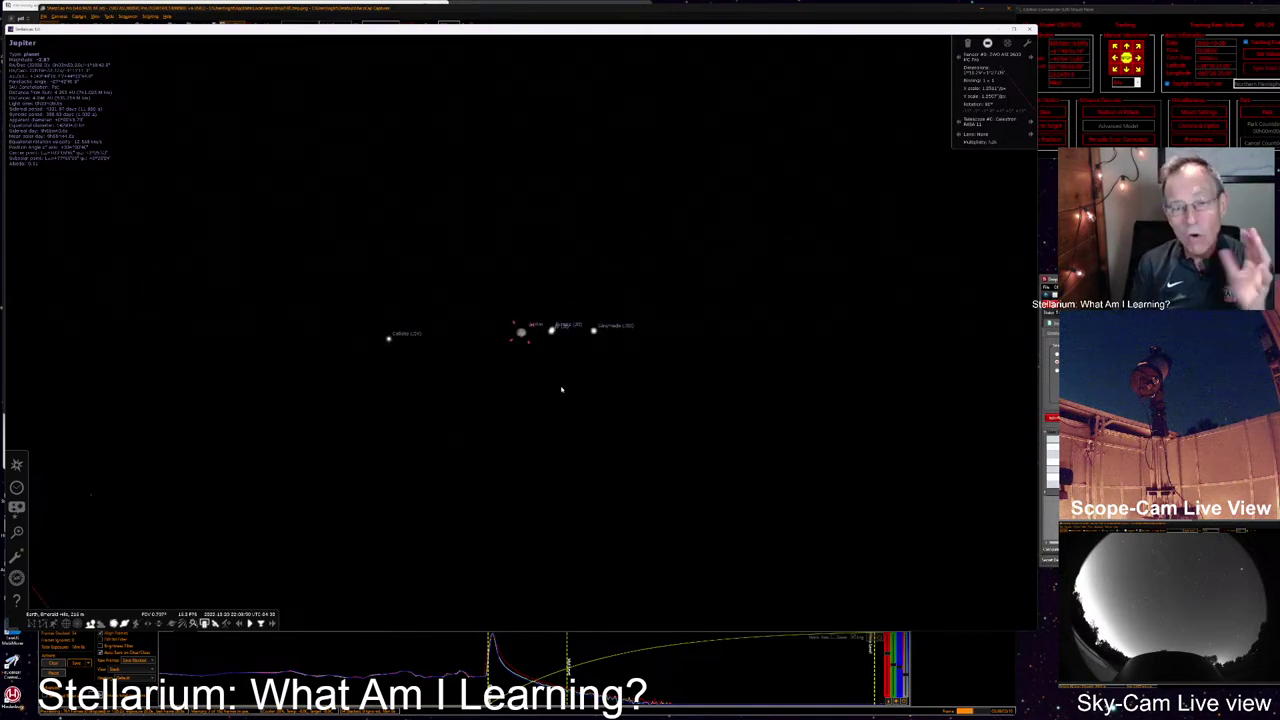
scroll(556, 384, down, 1)
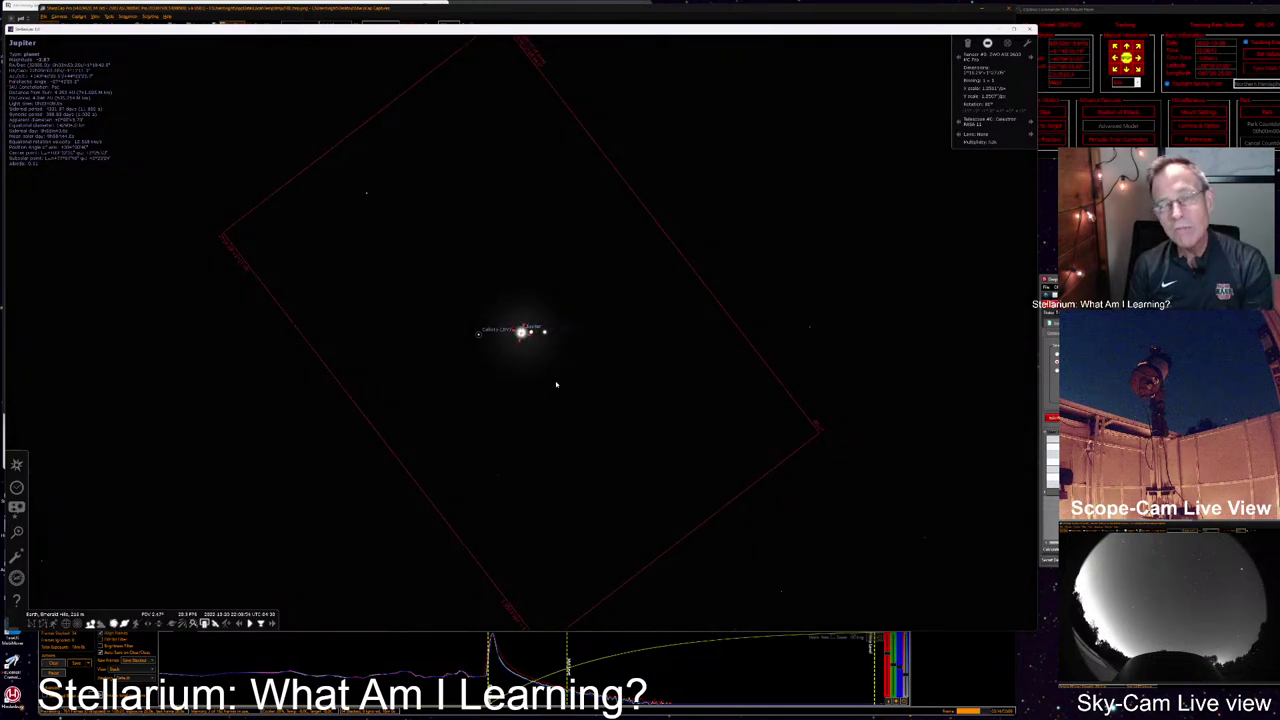
scroll(556, 384, down, 1)
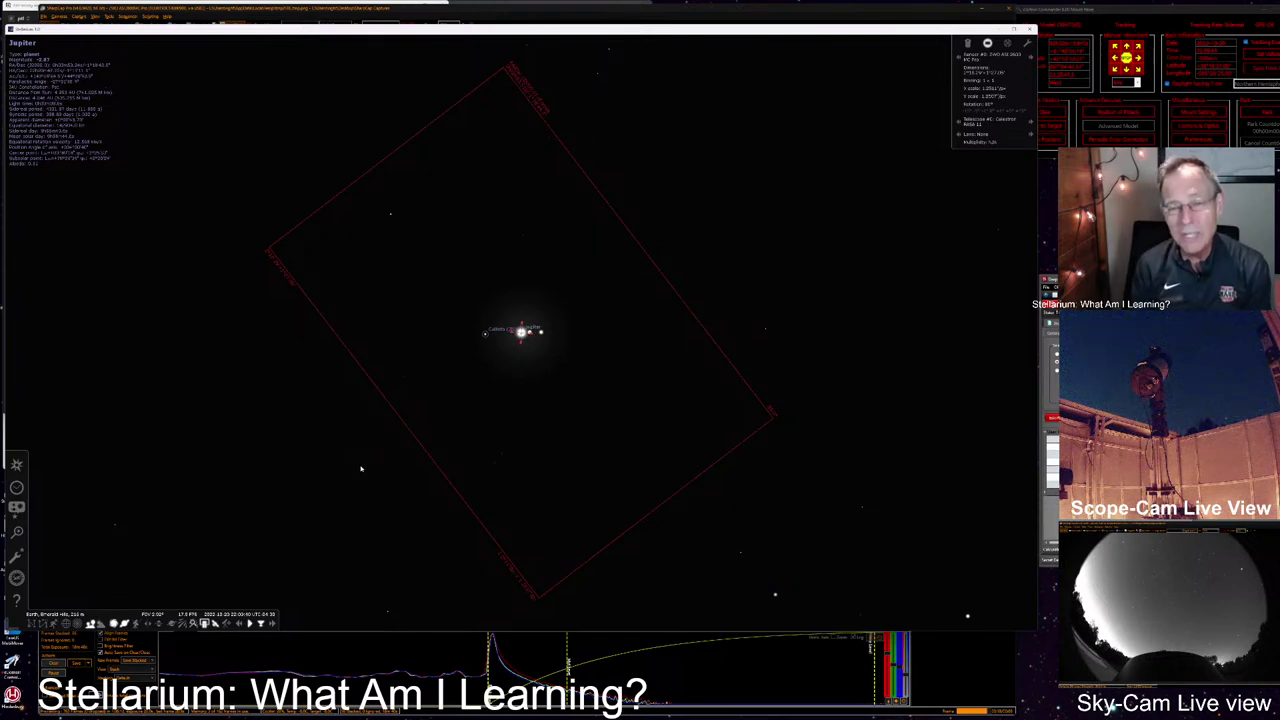
scroll(352, 471, up, 2)
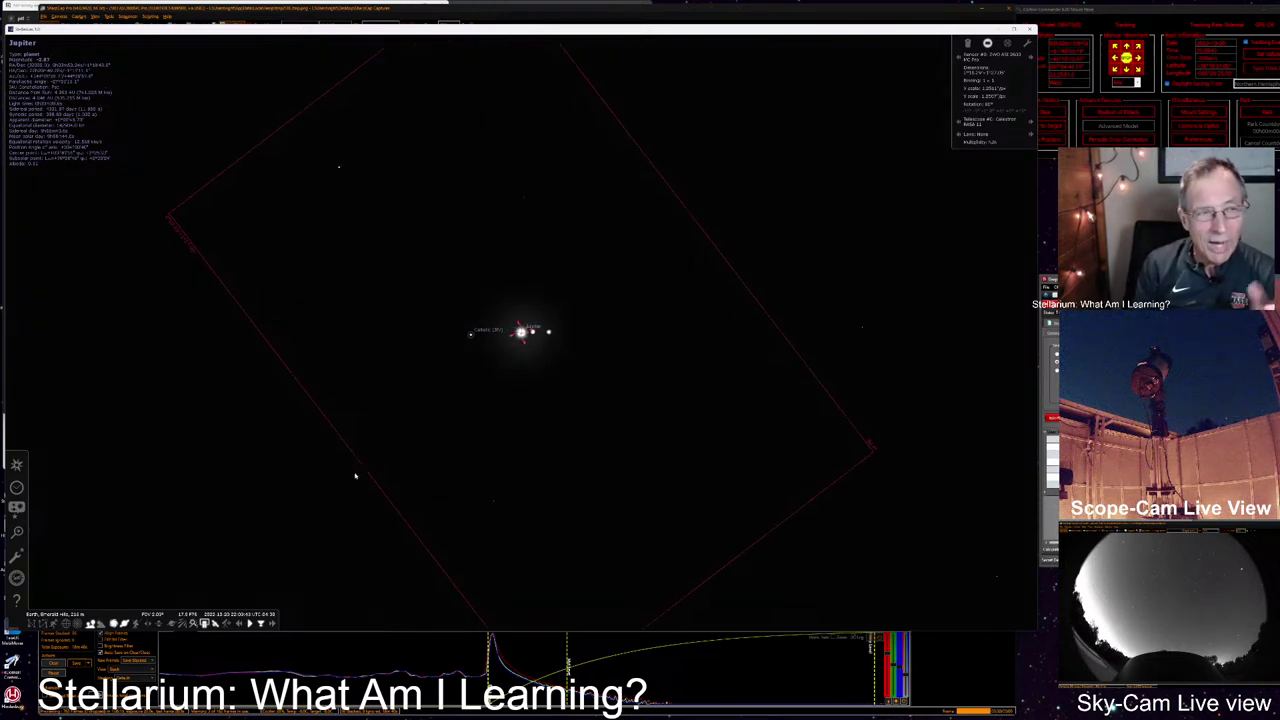
scroll(350, 466, down, 4)
scroll(348, 462, down, 3)
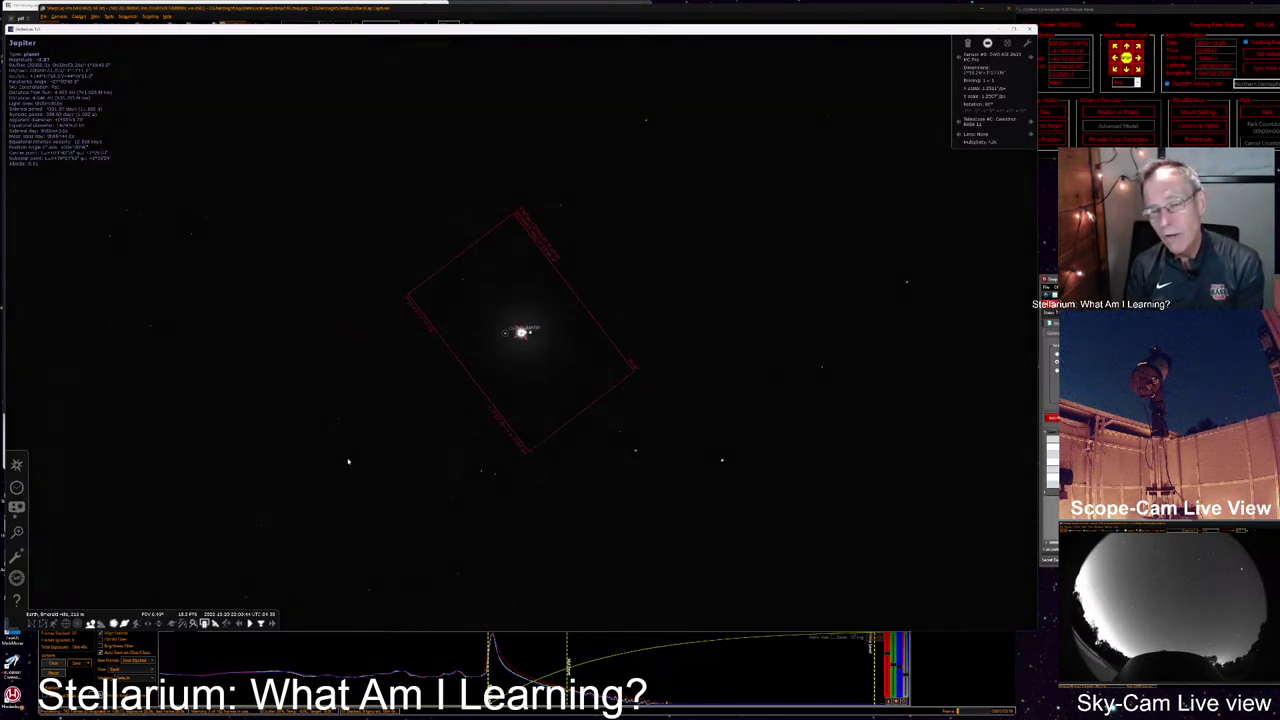
scroll(348, 462, down, 3)
scroll(348, 462, down, 2)
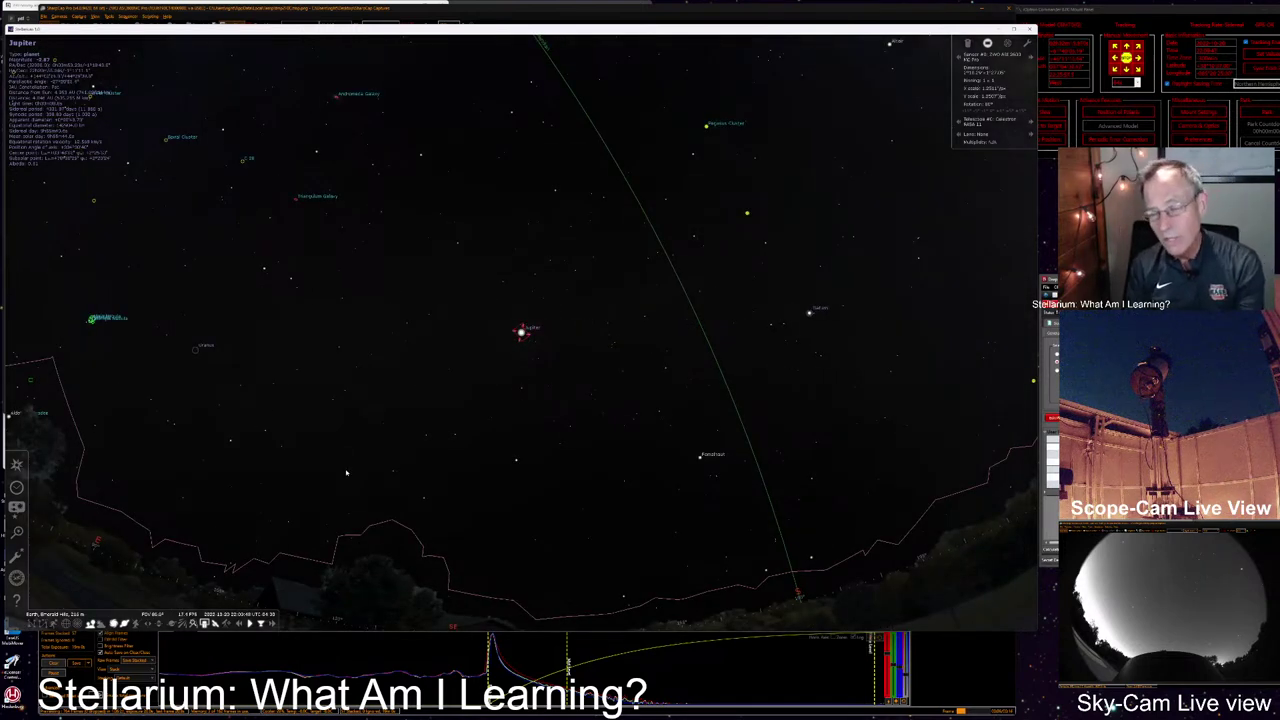
Step: Switch from Stellarium to the SharpCap red nebula capture
key(alt+Tab)
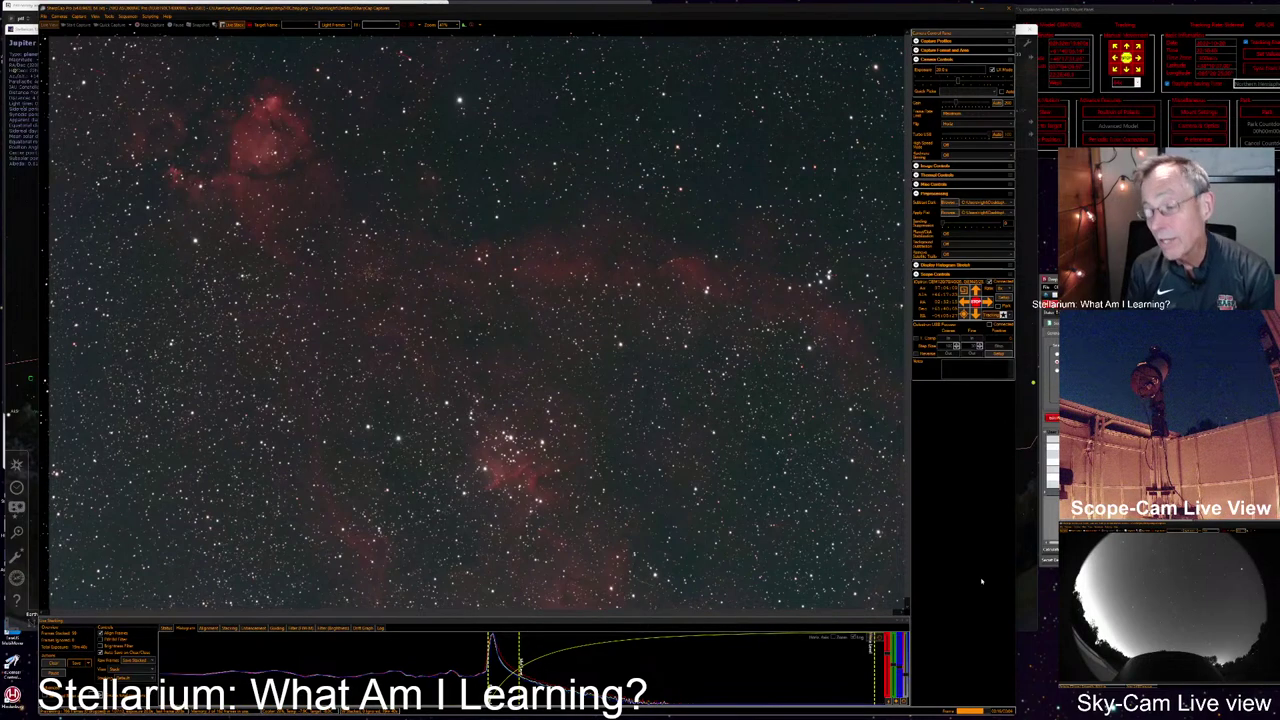
Step: Flip to Stellarium and back, then open SharpCap's Live Stacking Save options
key(alt+Tab)
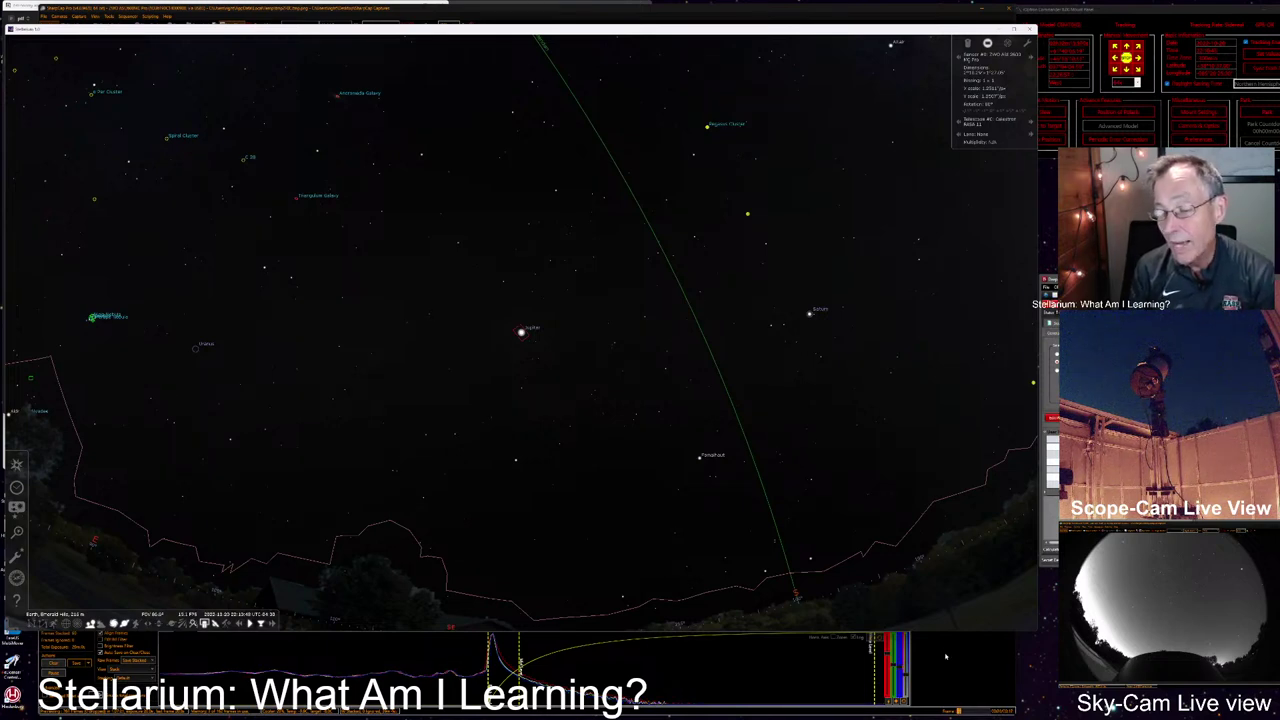
key(alt+Tab)
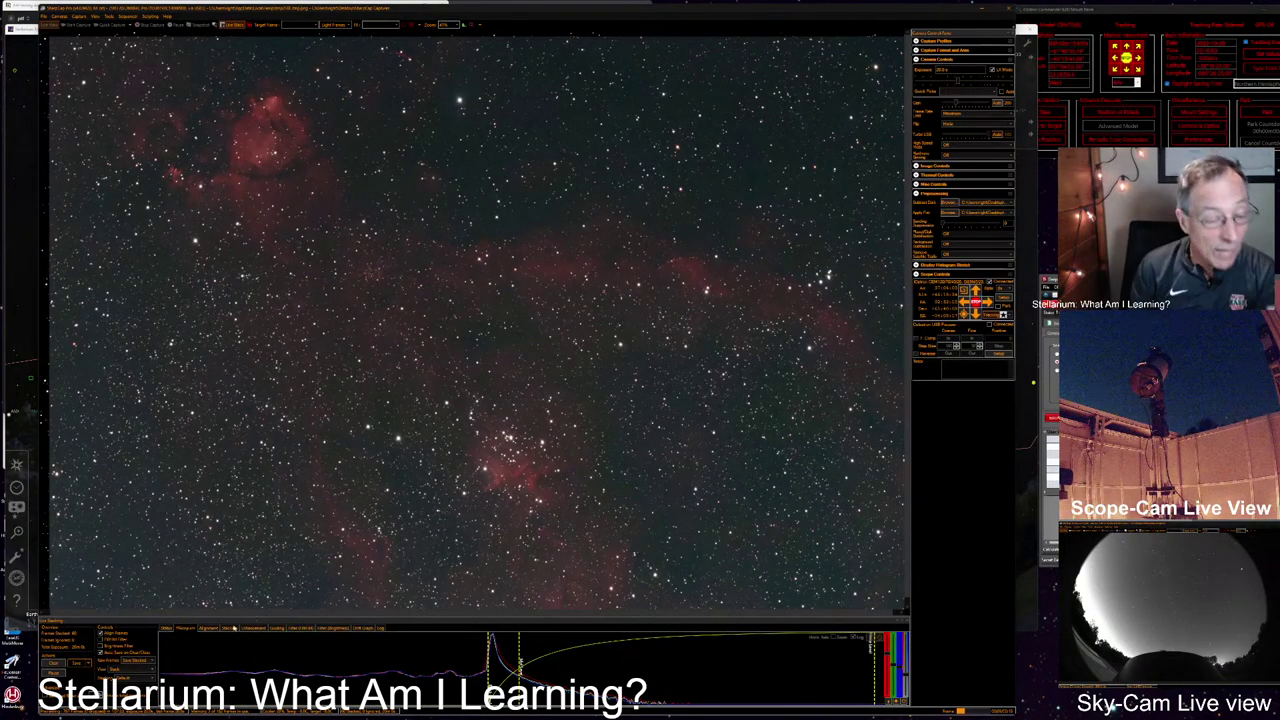
click(87, 663)
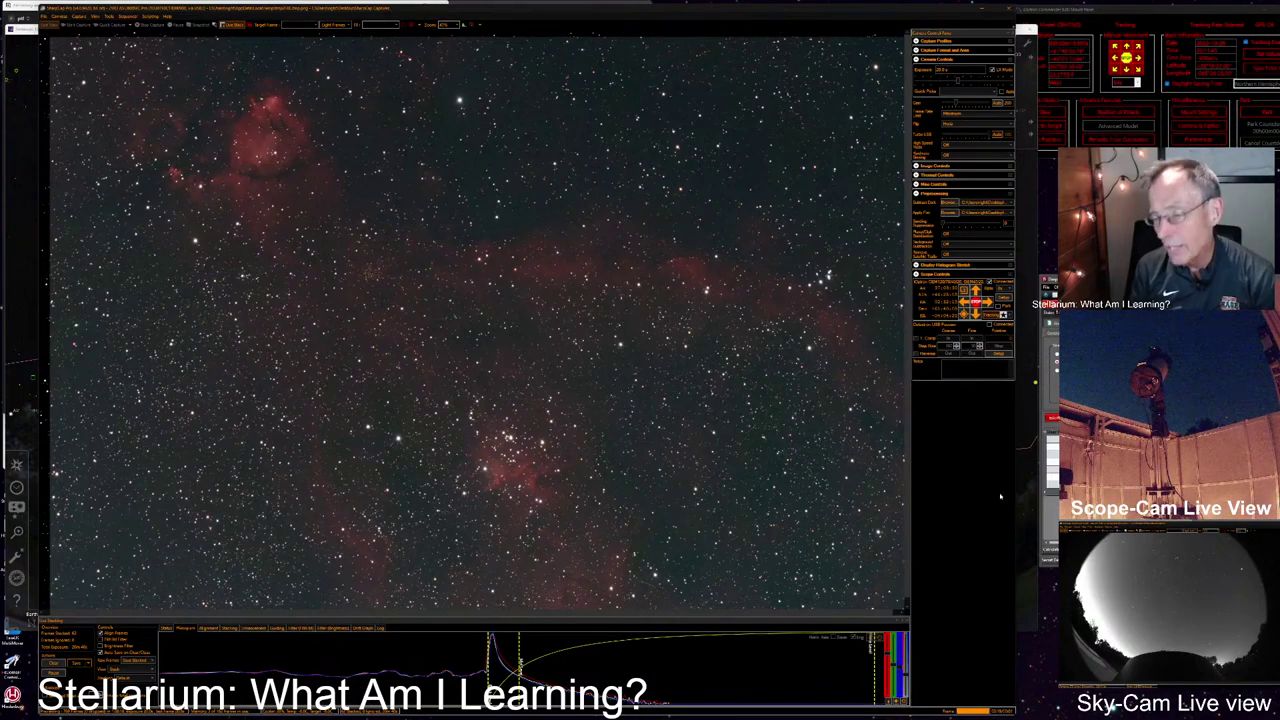
Step: Return to Stellarium and pan the sky toward the Milky Way in Sagittarius
click(1024, 525)
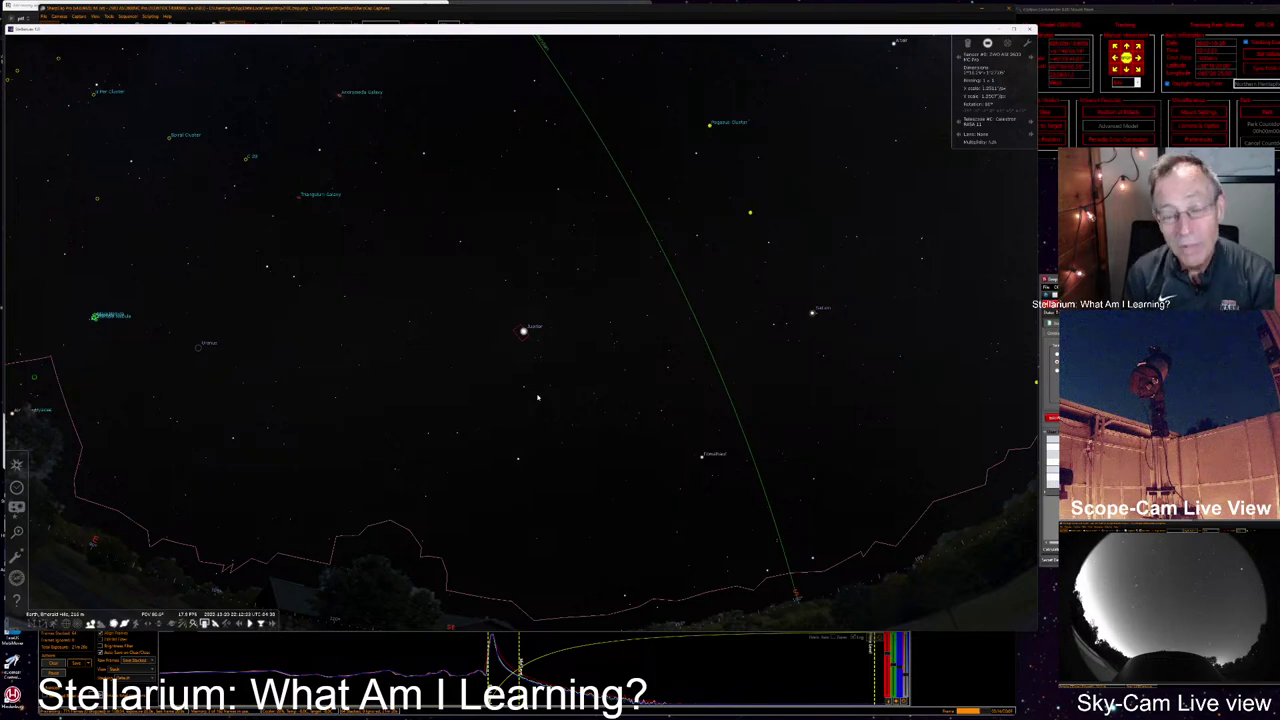
drag(629, 396, 433, 390)
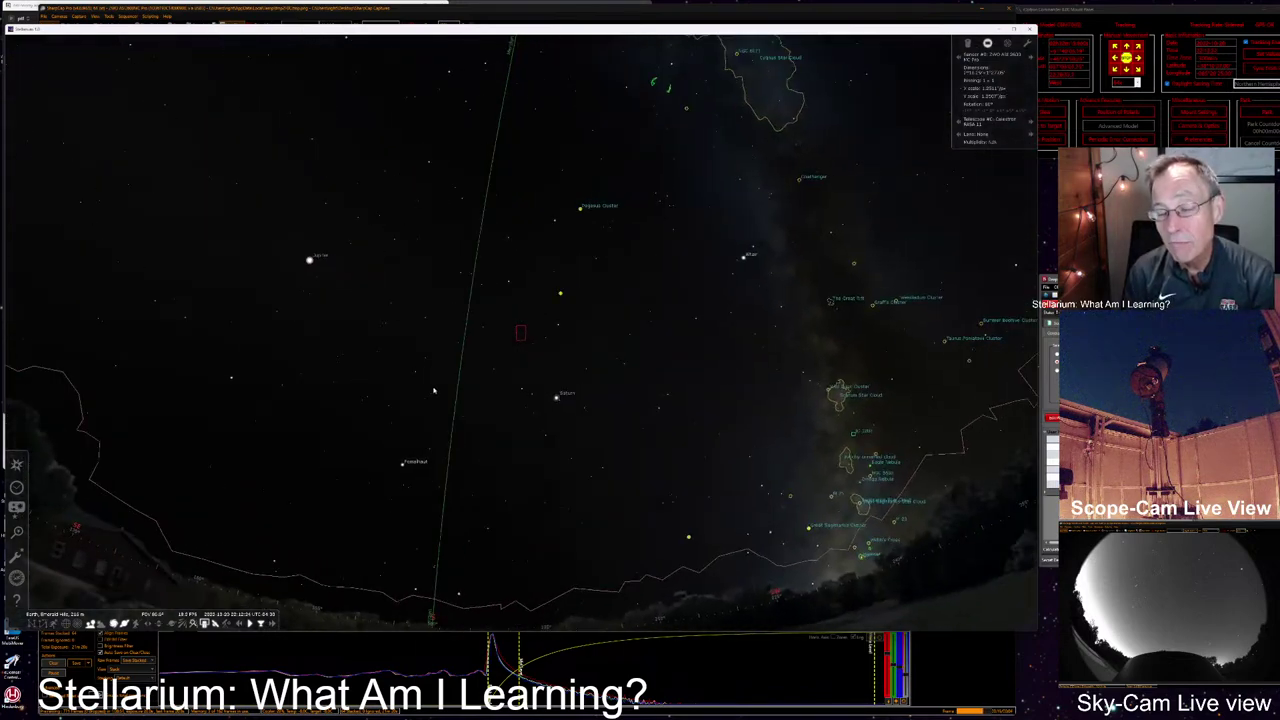
key(Right)
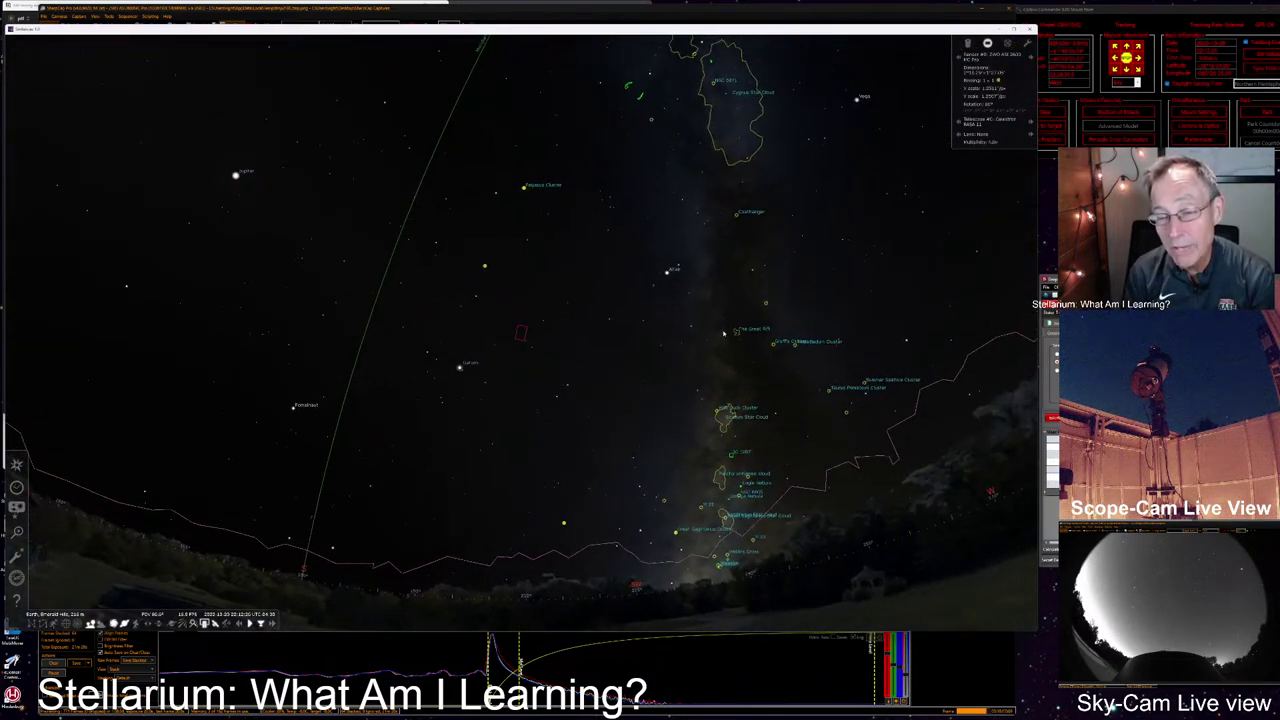